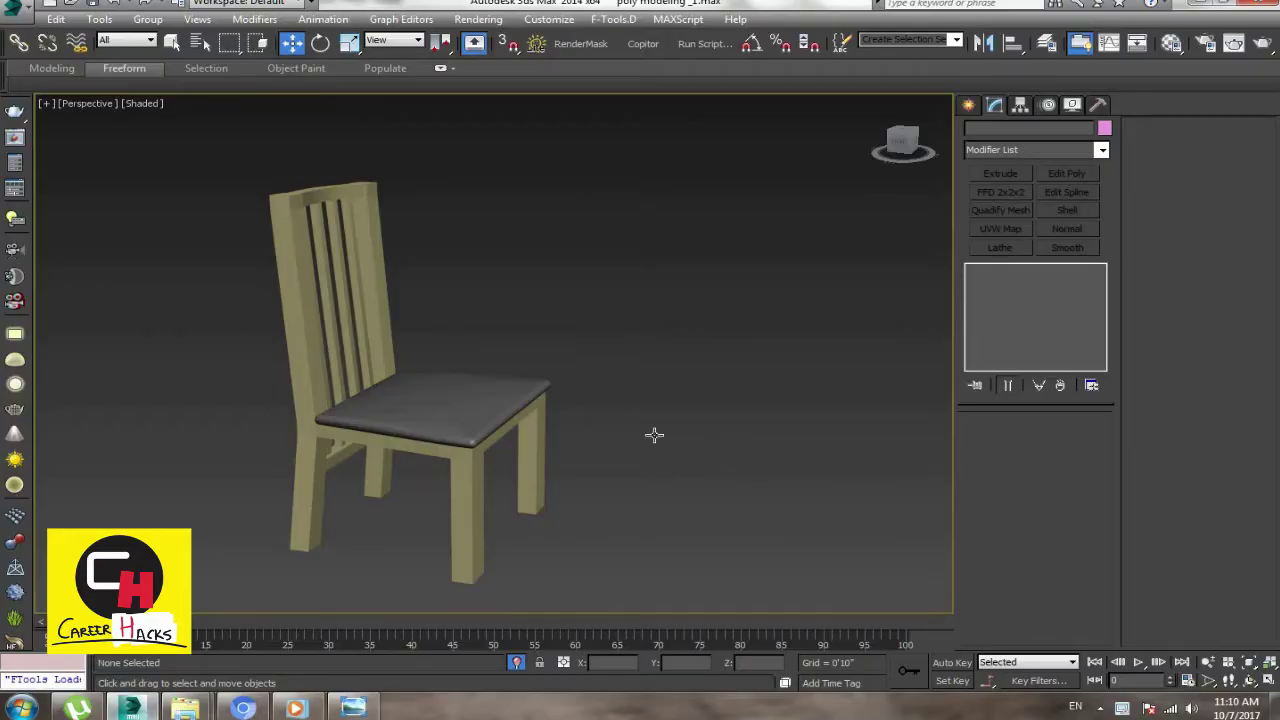
Step: Unhide all hidden furniture and orbit to a front view of the chair, benches and table
scroll(654, 435, down, 8)
middle_drag(709, 491, 558, 502)
right_click(710, 476)
click(770, 423)
mouse_move(752, 470)
alt+middle_down()
mouse_move(603, 509)
mouse_move(306, 469)
alt+middle_up()
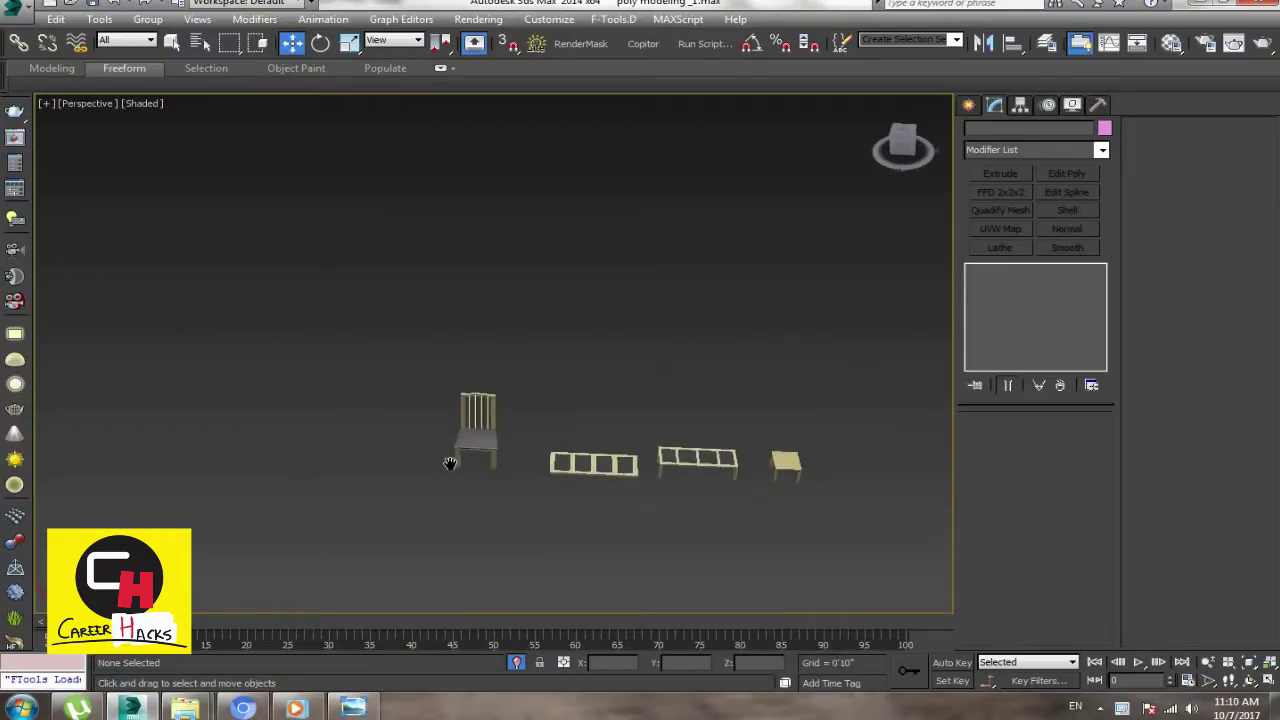
Step: Draw a thin upright box beside the chair in the Left view, then return to Perspective
middle_drag(417, 520, 440, 497)
right_click(443, 495)
click(457, 491)
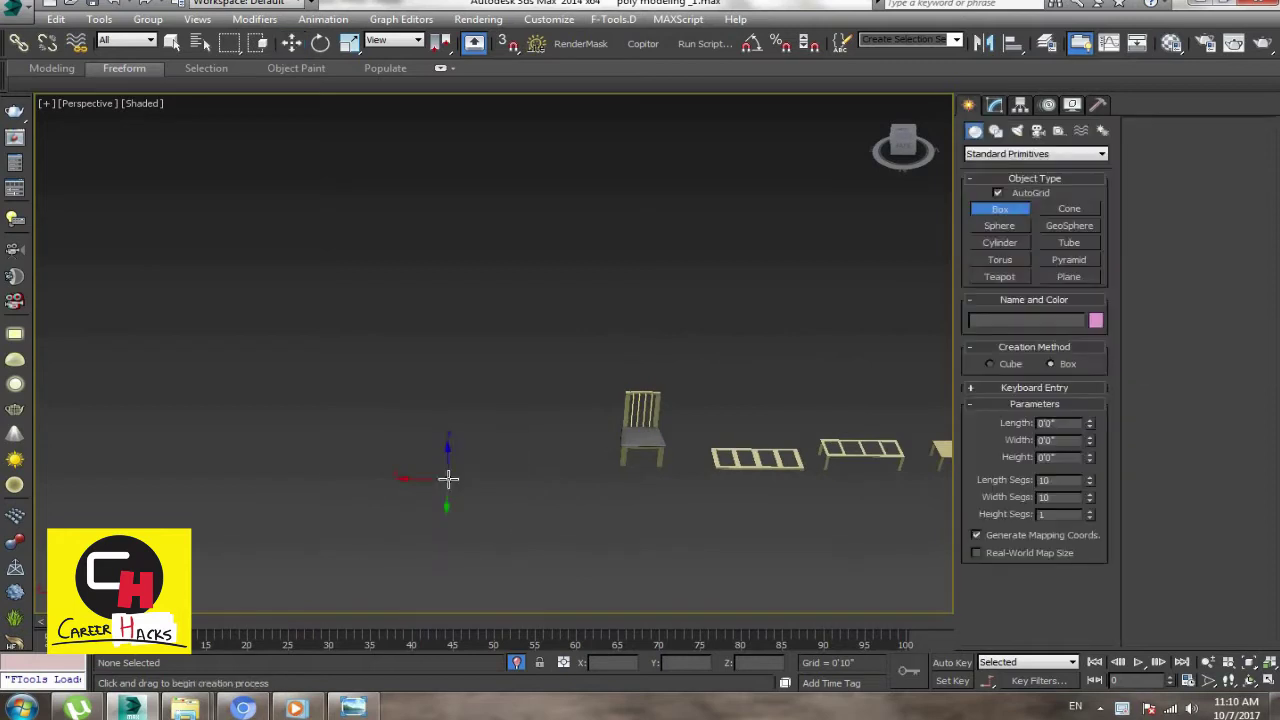
key(l)
scroll(428, 449, down, 5)
drag(353, 384, 499, 507)
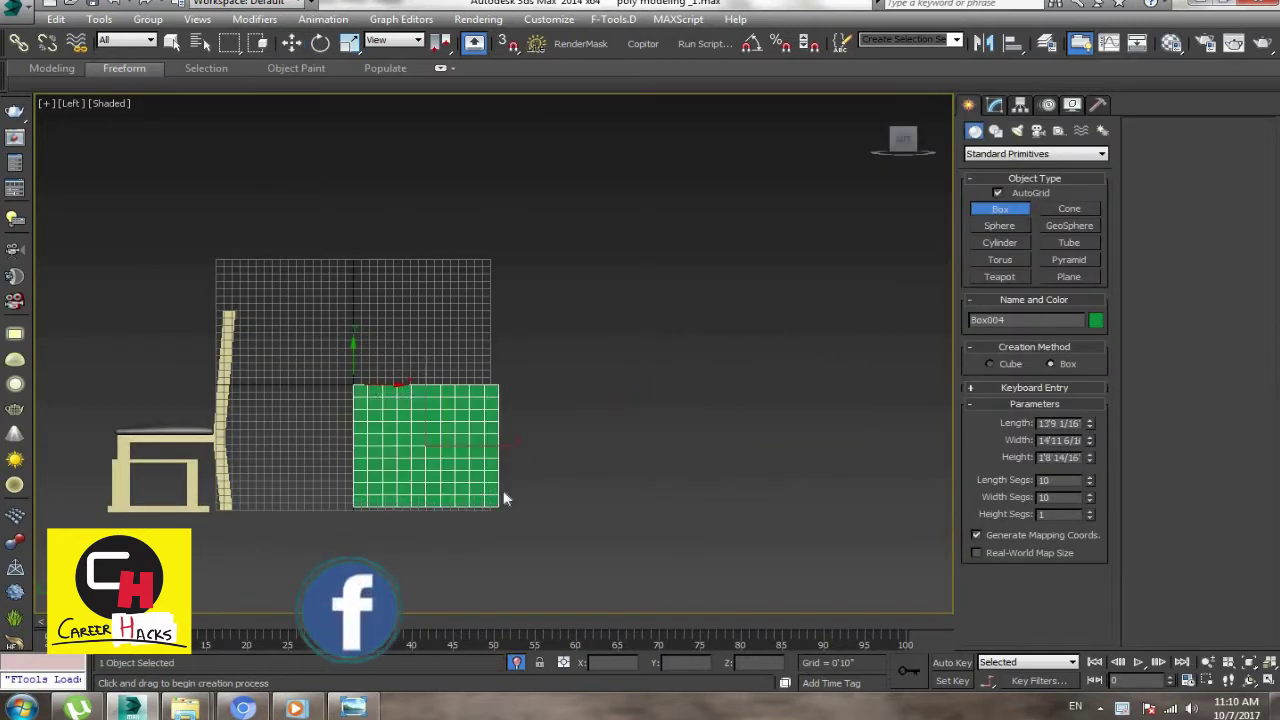
key(p)
key(w)
Step: Frame the new box and orbit around it to inspect it from several angles
mouse_move(419, 442)
alt+middle_down()
mouse_move(400, 520)
mouse_move(489, 521)
alt+middle_up()
key(z)
alt+middle_drag(513, 349, 600, 380)
scroll(773, 409, down, 4)
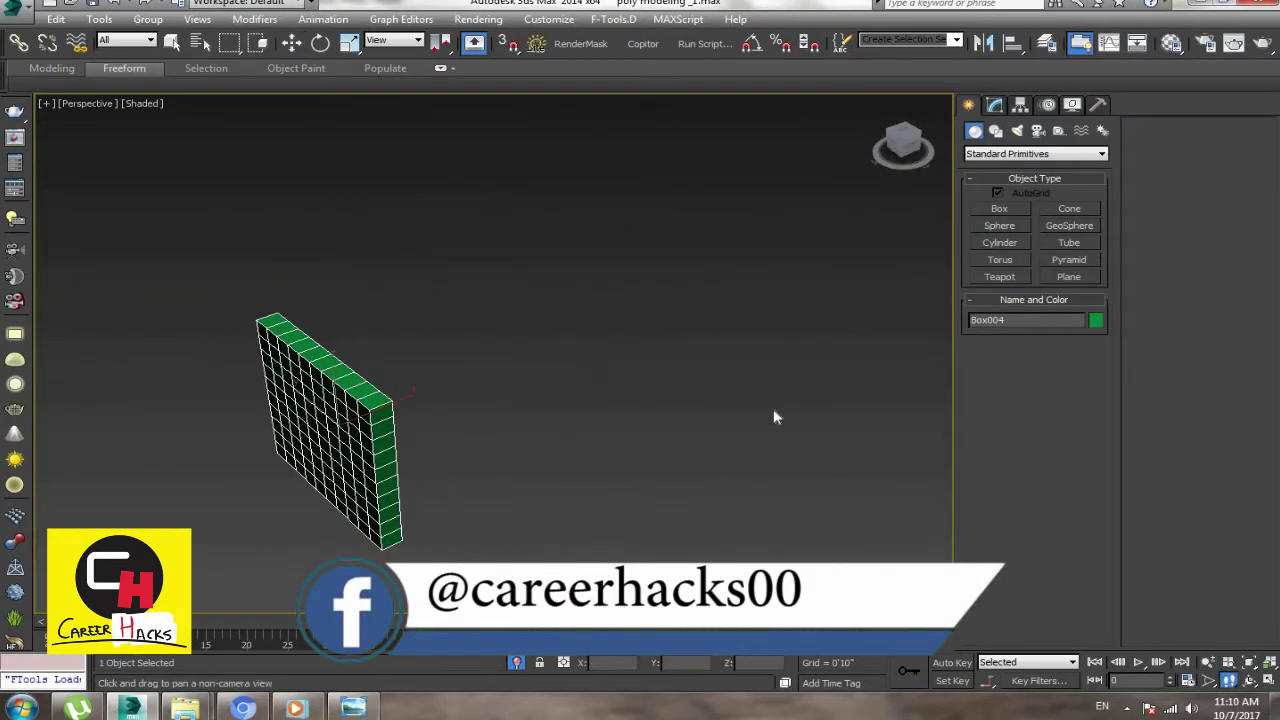
key(m)
mouse_move(428, 470)
alt+middle_down()
mouse_move(477, 443)
mouse_move(543, 486)
alt+middle_up()
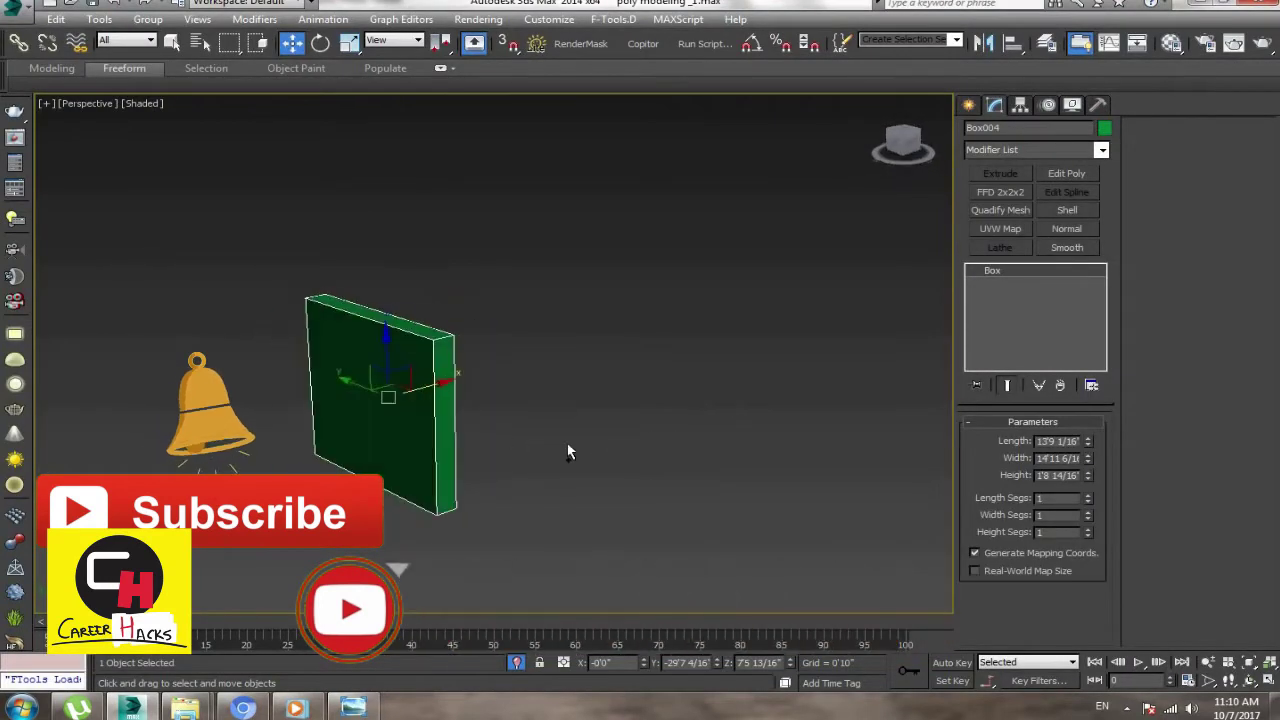
mouse_move(567, 452)
alt+middle_down()
mouse_move(544, 493)
mouse_move(520, 486)
mouse_move(597, 449)
alt+middle_up()
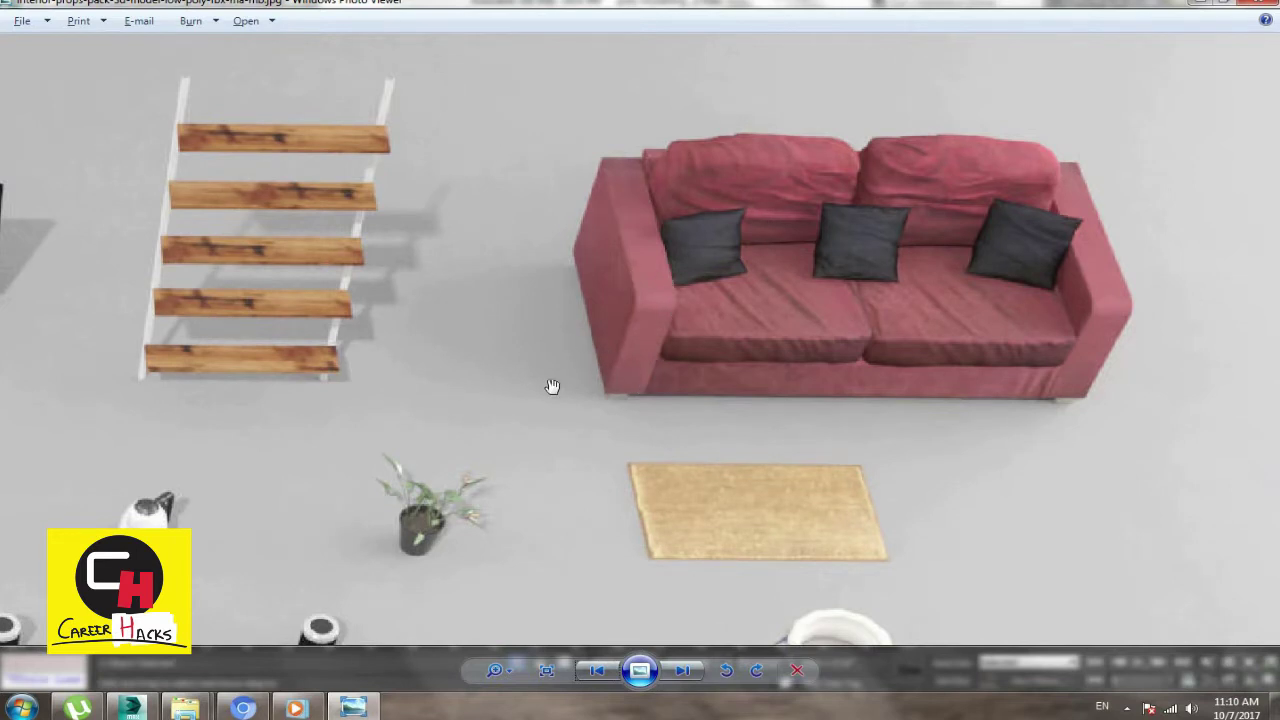
Step: Back in 3ds Max, convert the green box panel to an Editable Poly
key(alt+Tab)
mouse_move(548, 443)
alt+middle_down()
mouse_move(501, 394)
mouse_move(488, 503)
alt+middle_up()
right_click(488, 505)
mouse_move(450, 514)
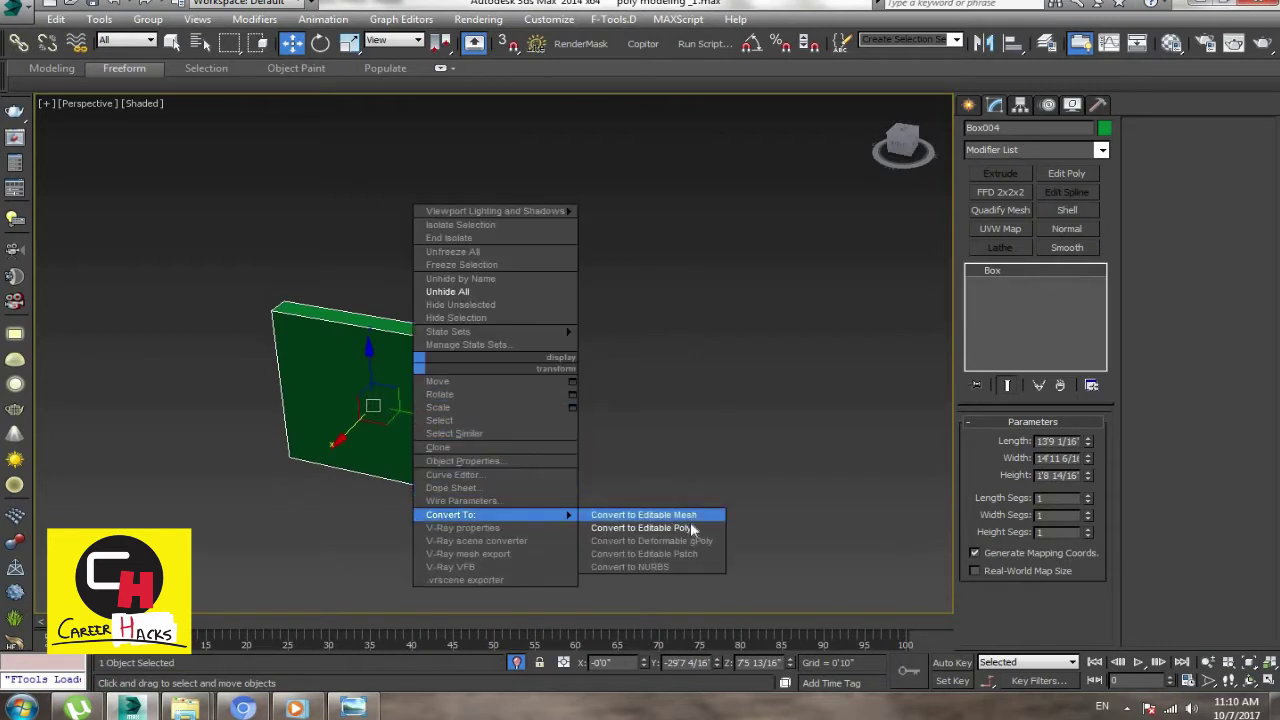
click(692, 528)
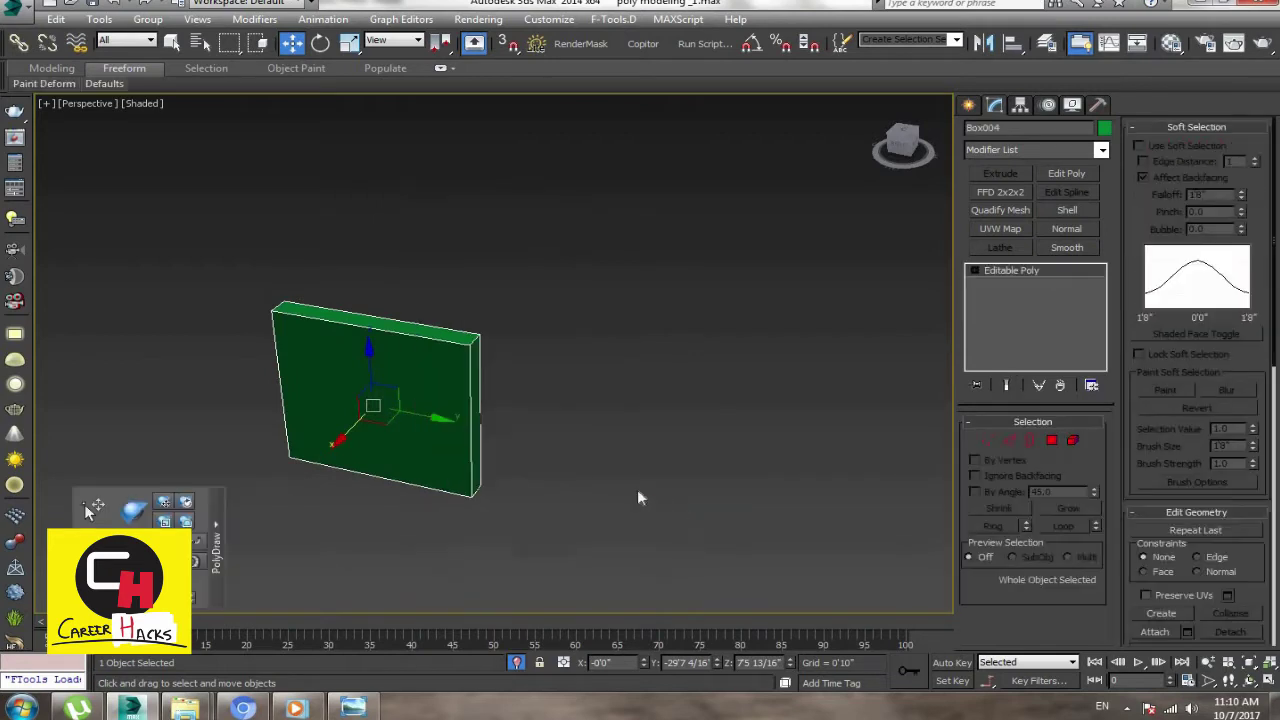
Step: Try a Chamfer on the panel's top corner edge, then cancel it
click(474, 340)
right_click(697, 417)
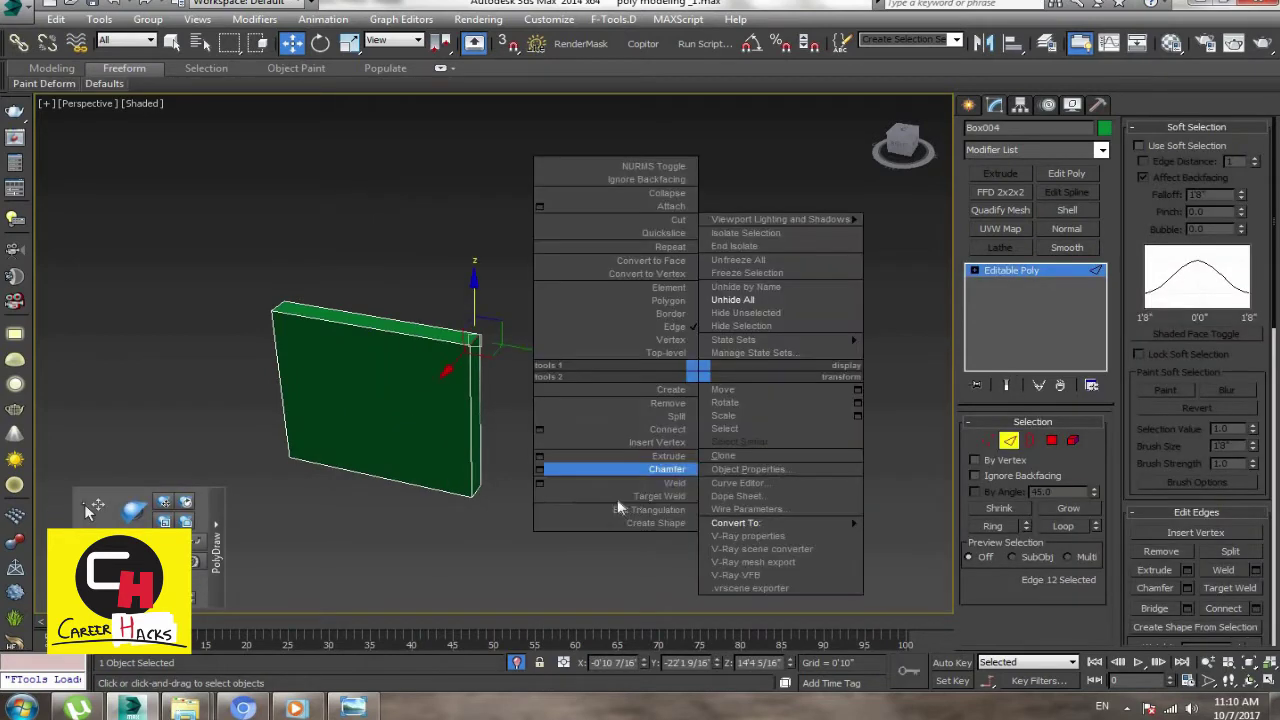
click(540, 471)
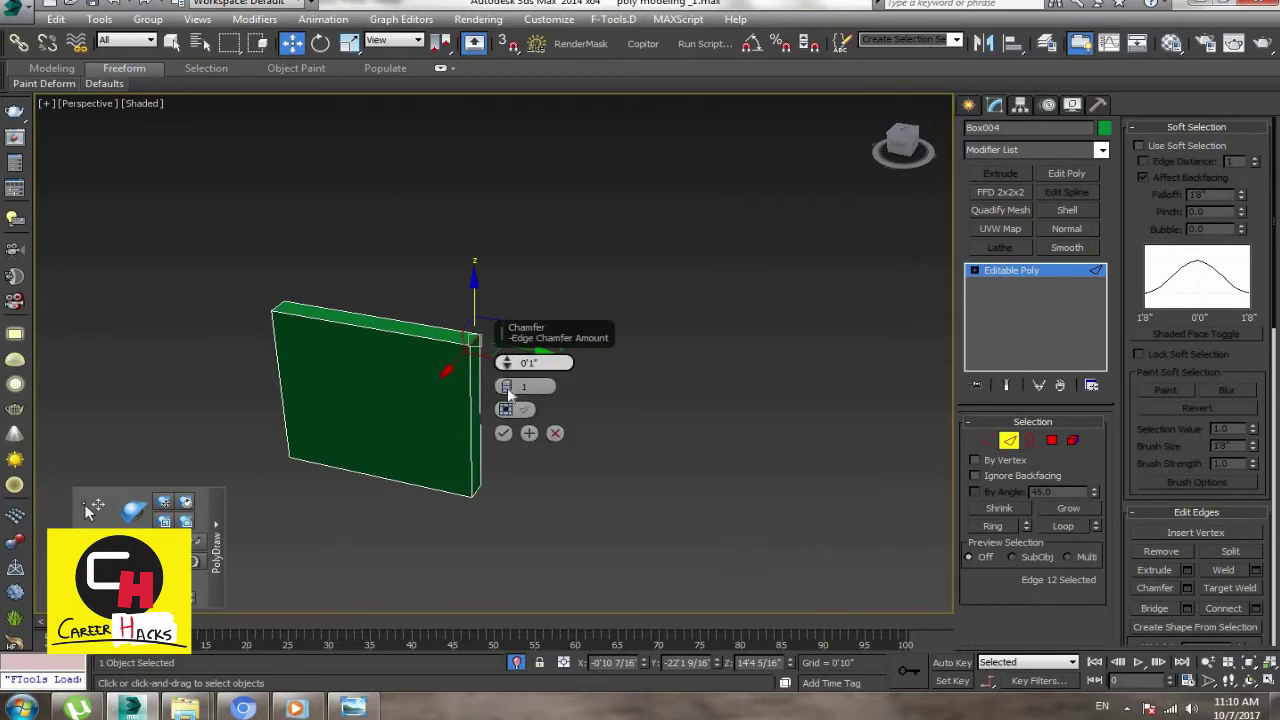
drag(510, 370, 470, 427)
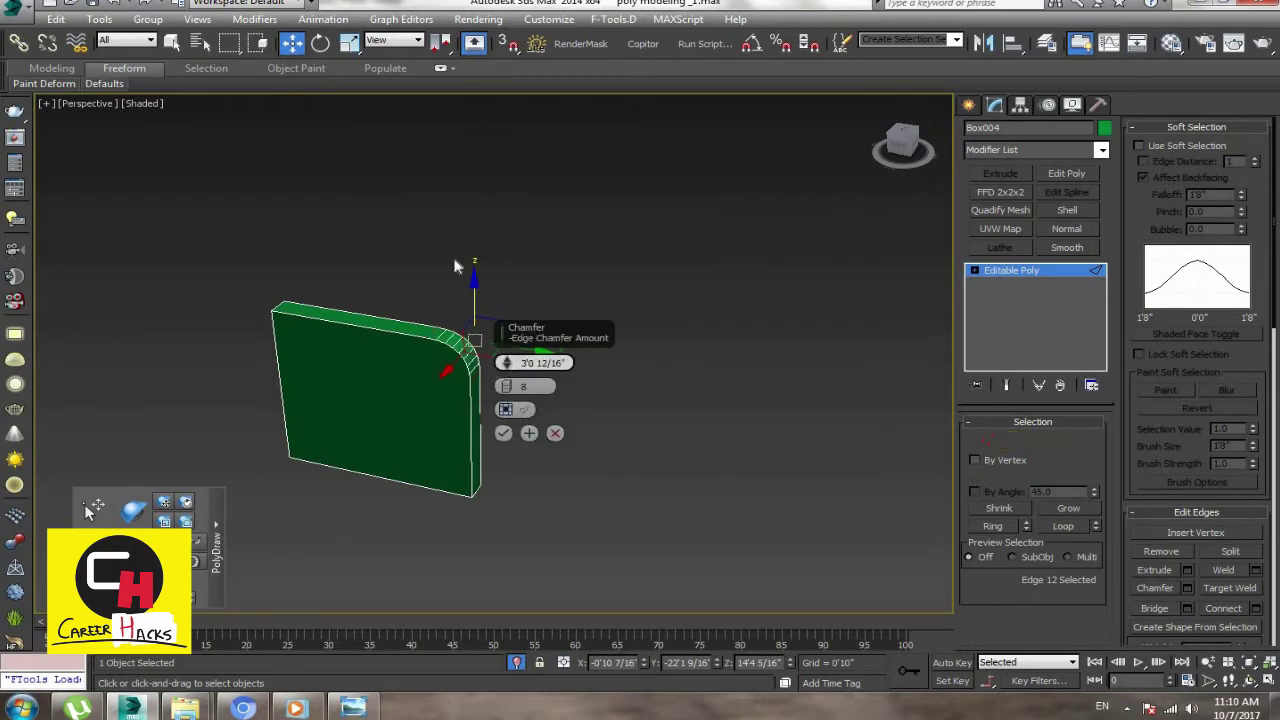
mouse_move(470, 427)
alt+middle_down()
mouse_move(466, 457)
mouse_move(409, 429)
mouse_move(423, 337)
mouse_move(413, 275)
alt+middle_up()
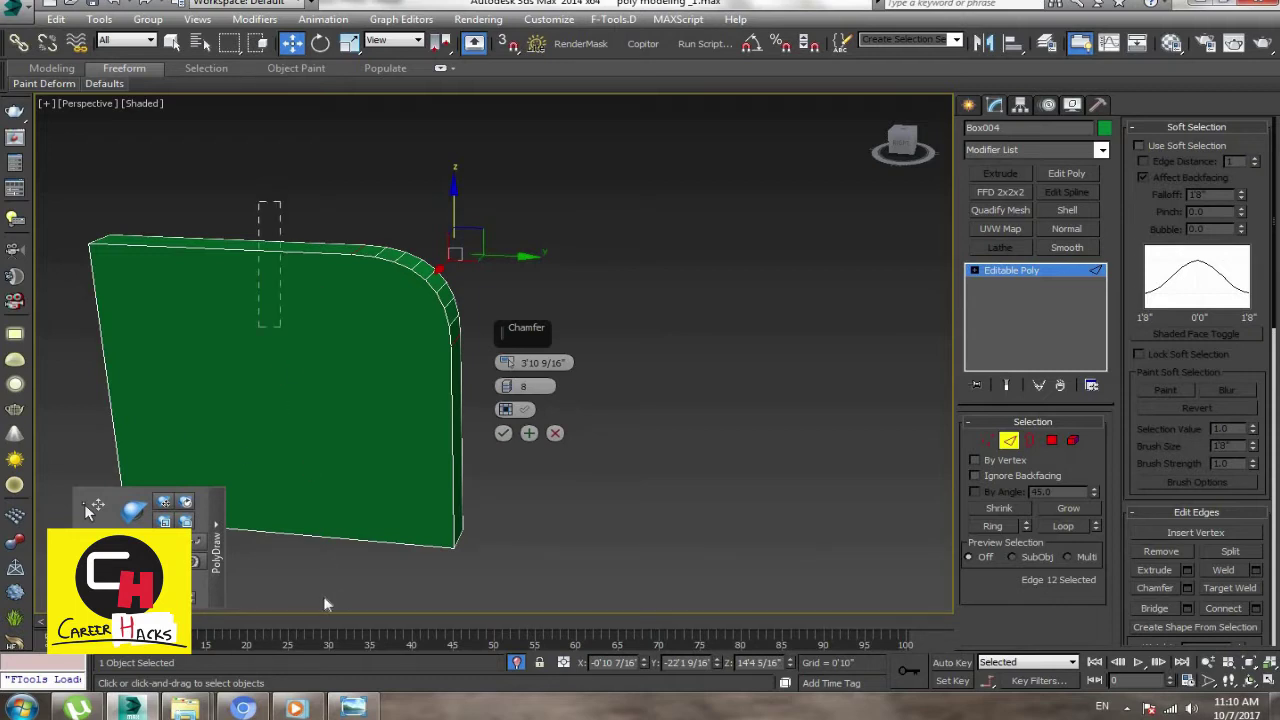
drag(315, 598, 315, 598)
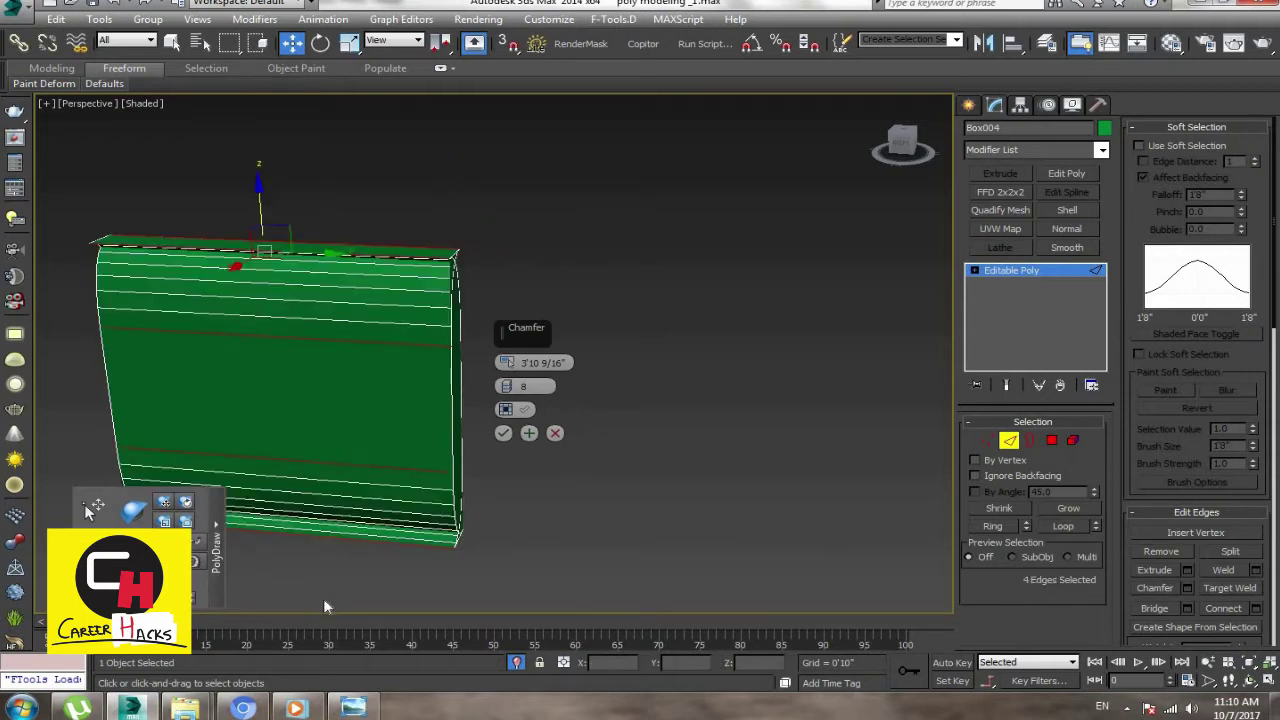
click(453, 256)
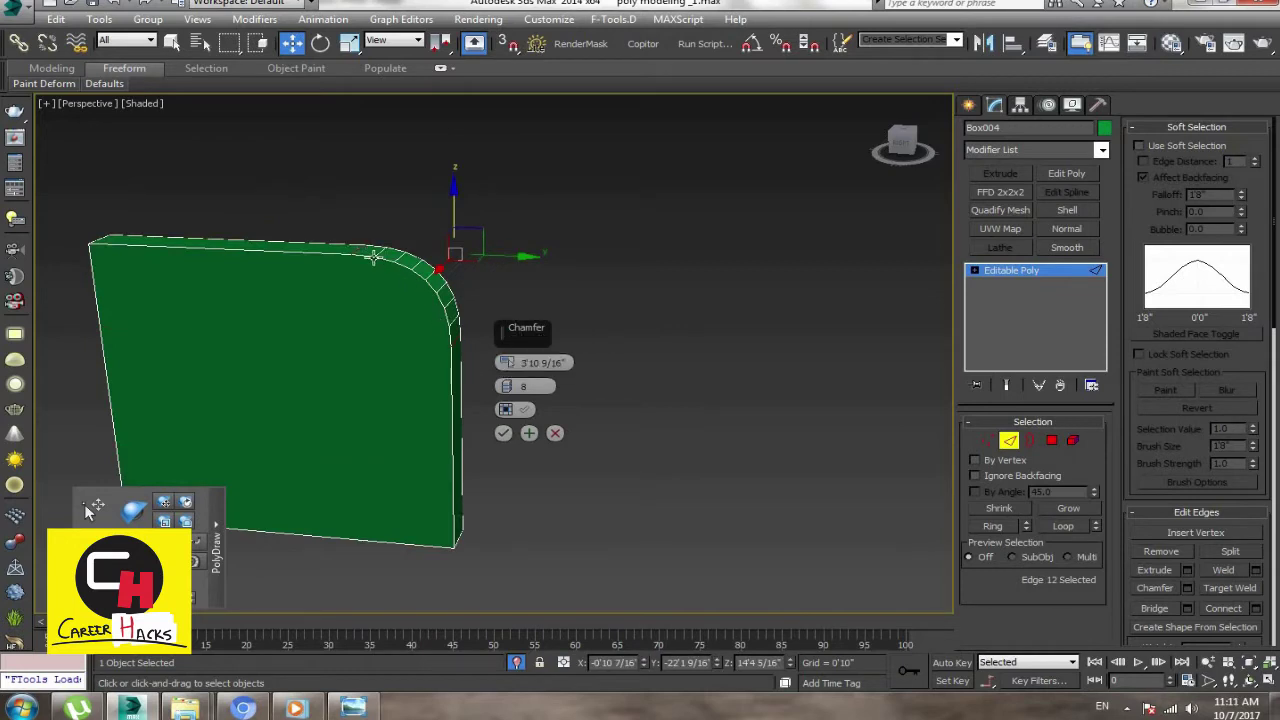
click(555, 434)
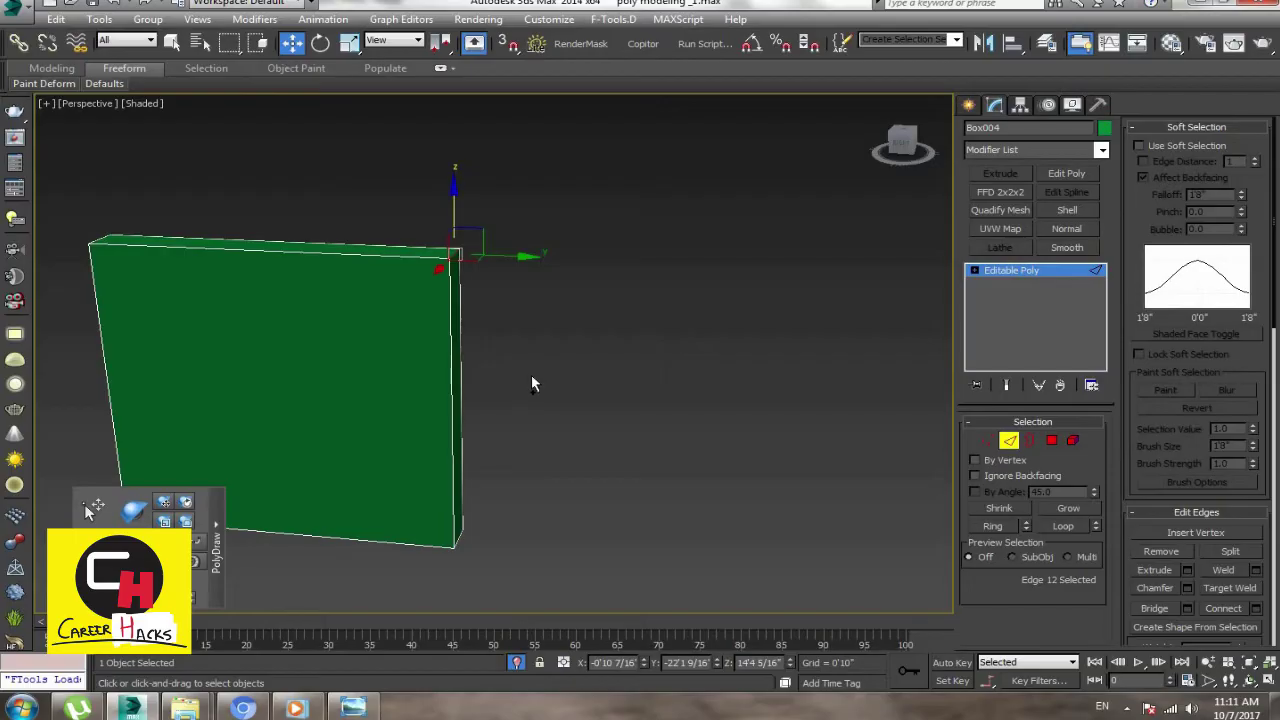
Step: Shift-clone the side panel twice, placing one copy to the right and one to the left
key(2)
alt+middle_drag(628, 357, 346, 463)
scroll(346, 463, down, 3)
shift+drag(404, 322, 623, 331)
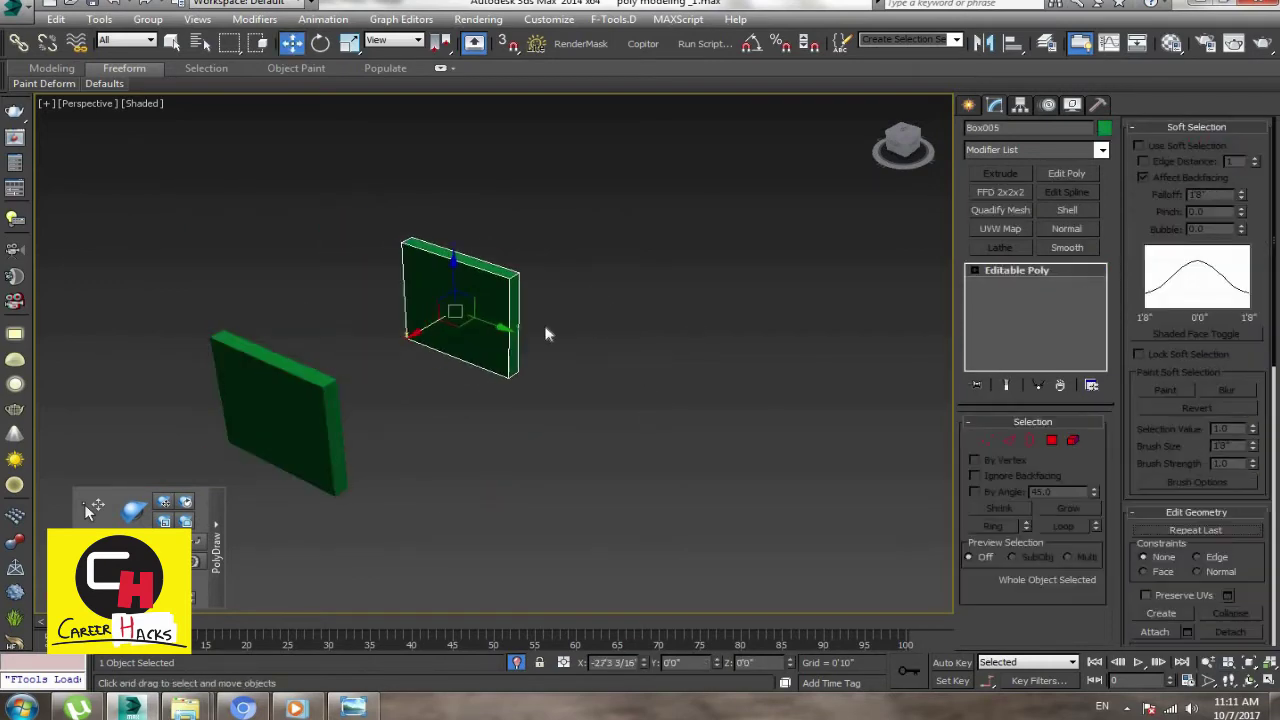
click(641, 418)
alt+middle_drag(641, 418, 412, 328)
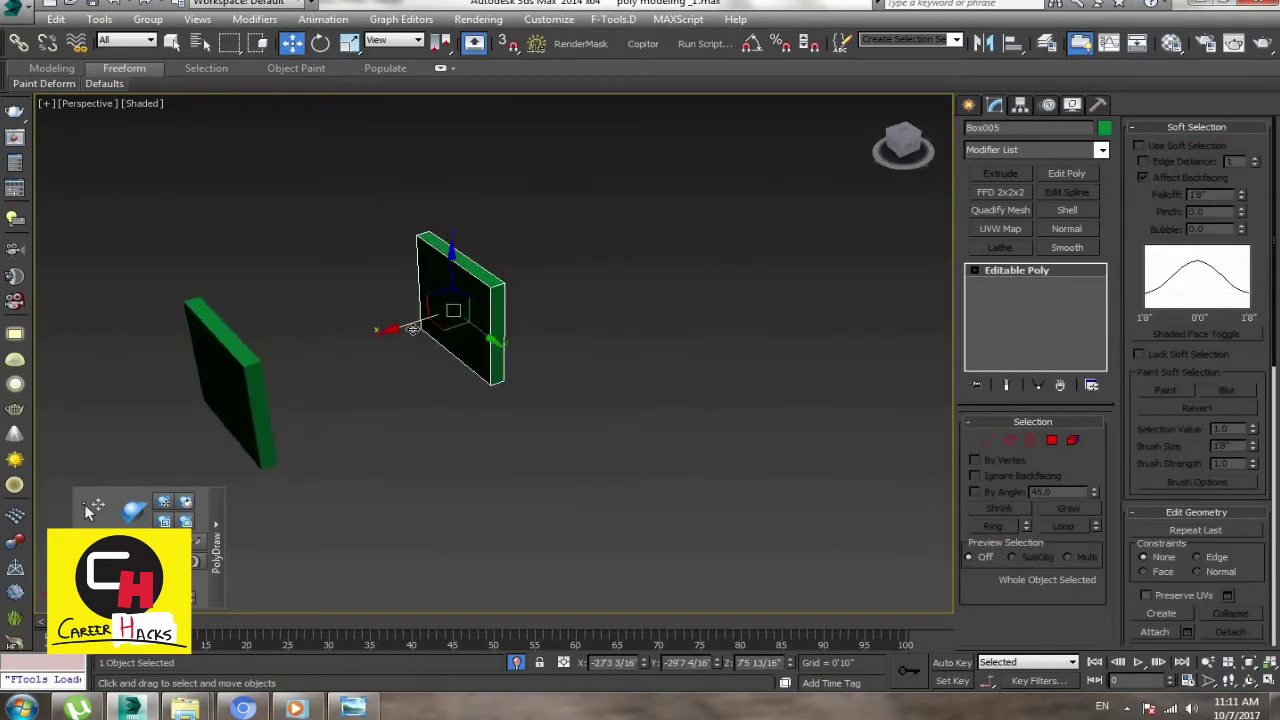
drag(461, 299, 528, 285)
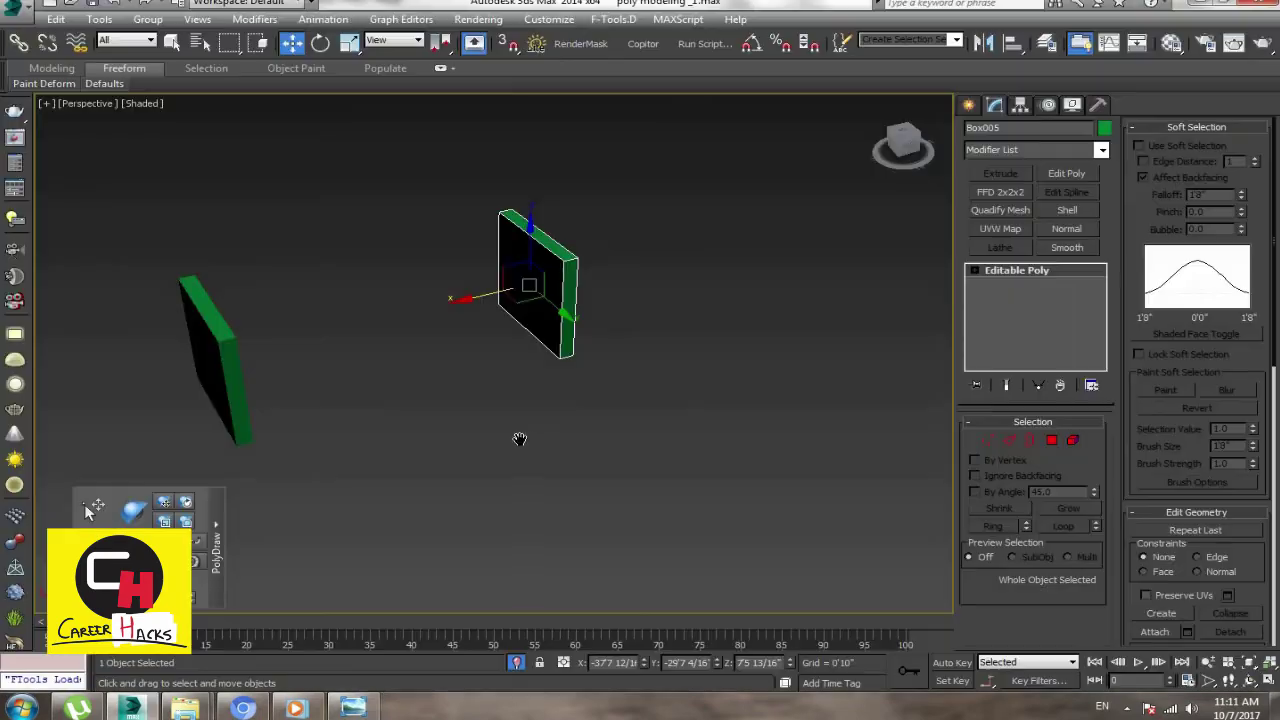
alt+middle_drag(520, 440, 502, 330)
shift+drag(560, 305, 408, 342)
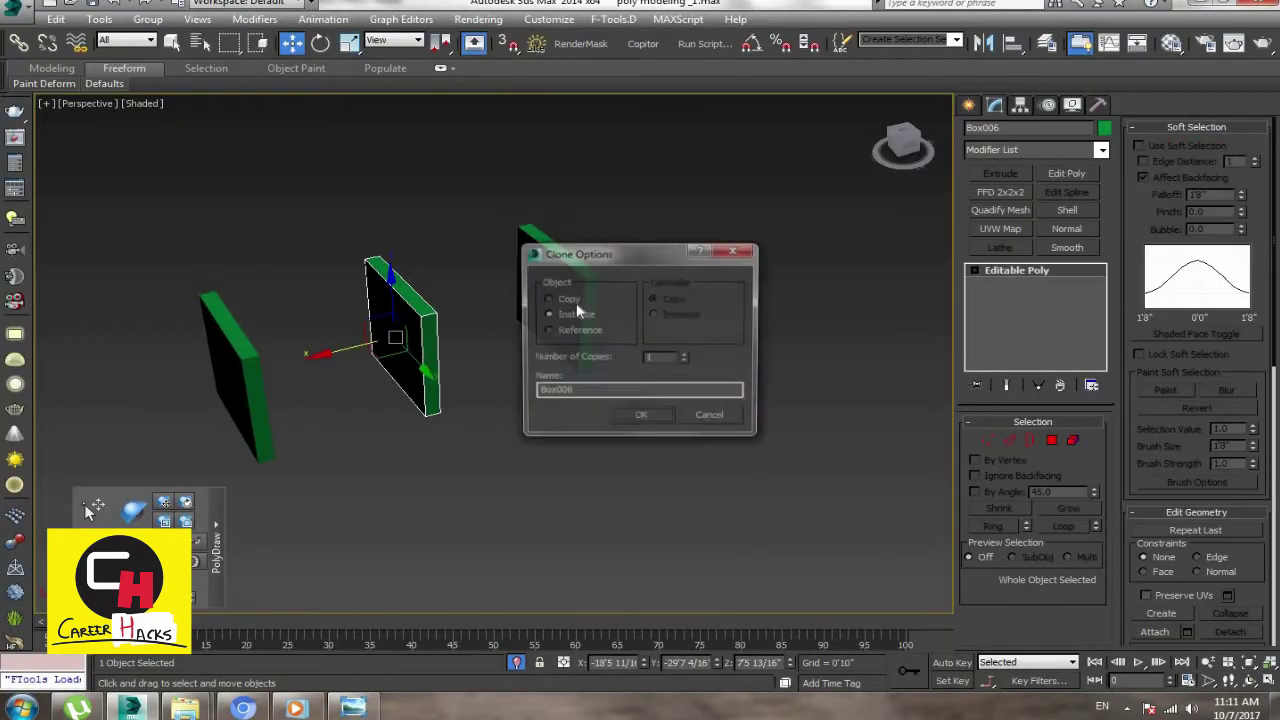
click(665, 424)
Step: In Top view, select the middle box's vertices and try a scale stretch, then undo it
key(t)
key(z)
scroll(594, 451, down, 3)
scroll(510, 413, up, 3)
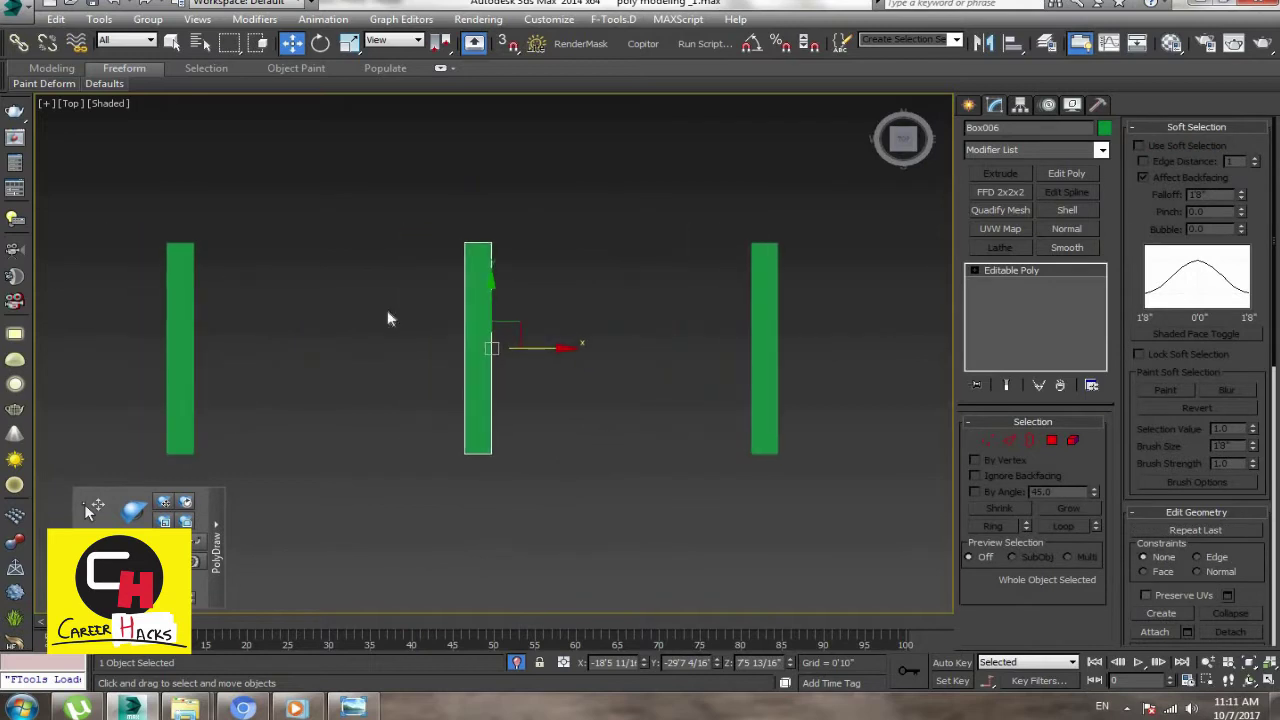
key(1)
drag(587, 477, 580, 414)
key(r)
mouse_move(566, 345)
mouse_down()
mouse_move(435, 357)
mouse_move(604, 368)
mouse_up()
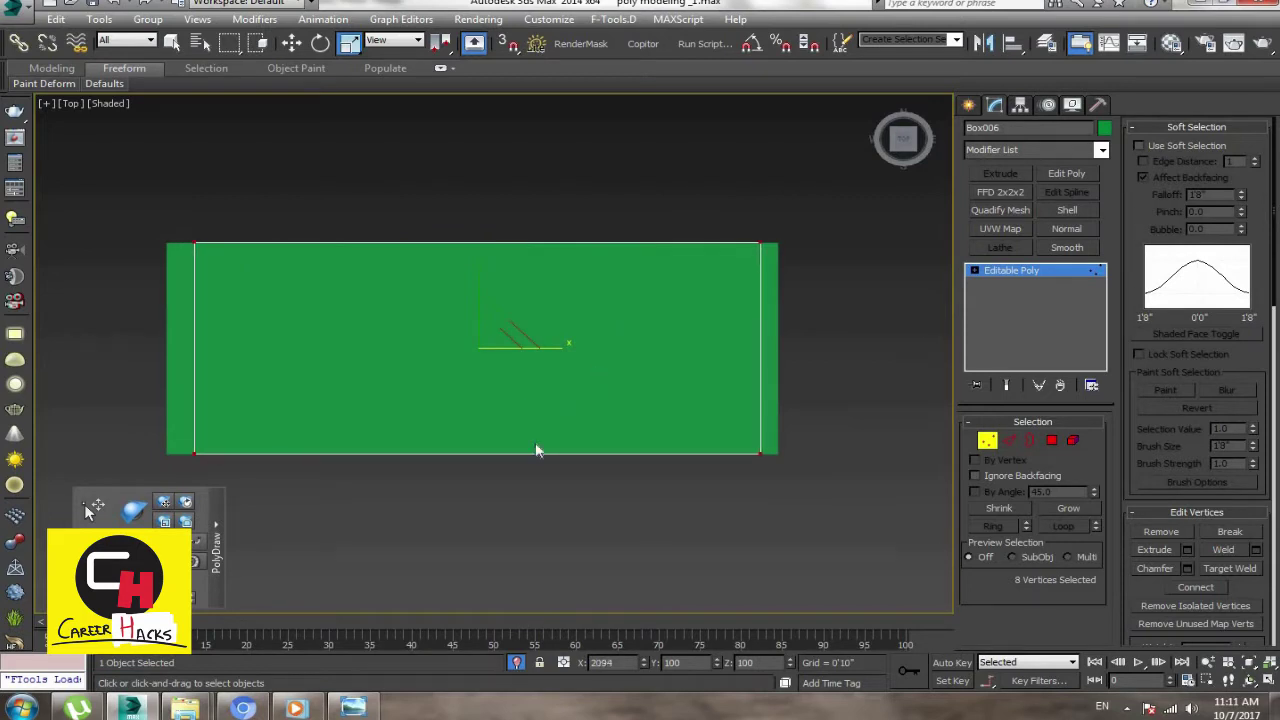
drag(536, 450, 537, 452)
key(ctrl+z)
Step: With 2.5D snap, move the middle box's end vertices onto the left and right panels
drag(508, 42, 508, 94)
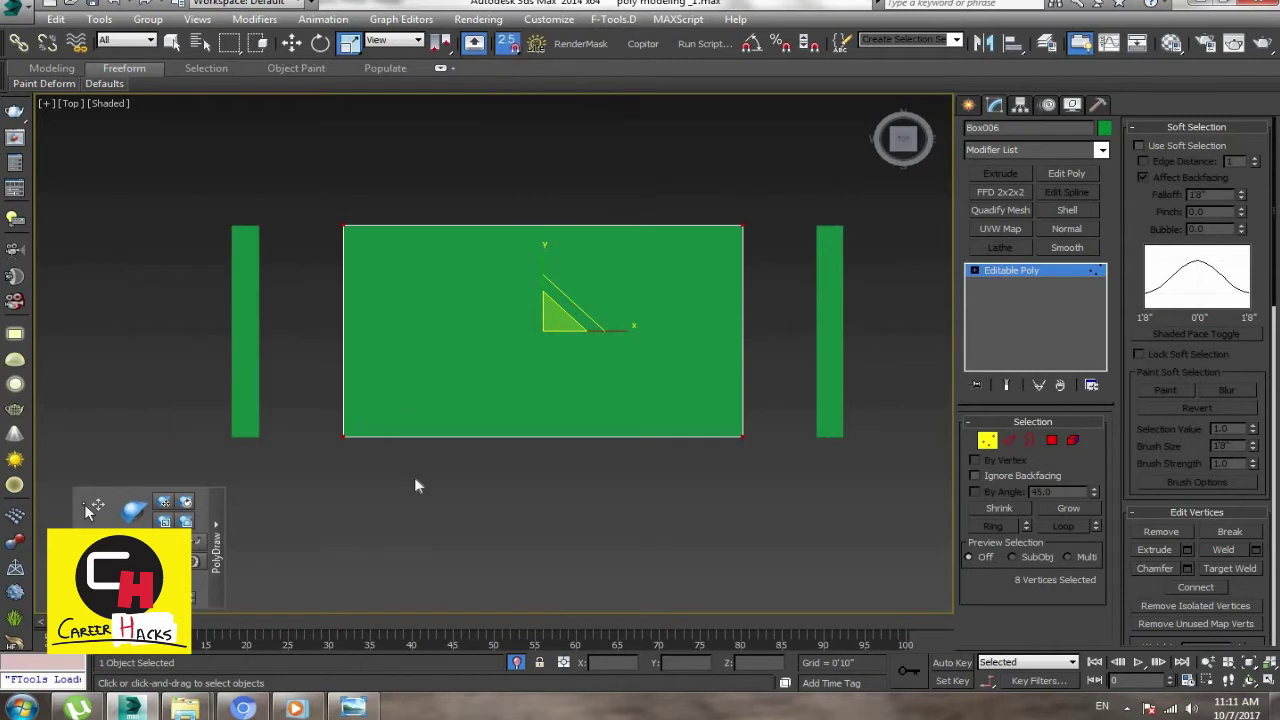
drag(393, 444, 395, 446)
key(w)
drag(267, 189, 259, 225)
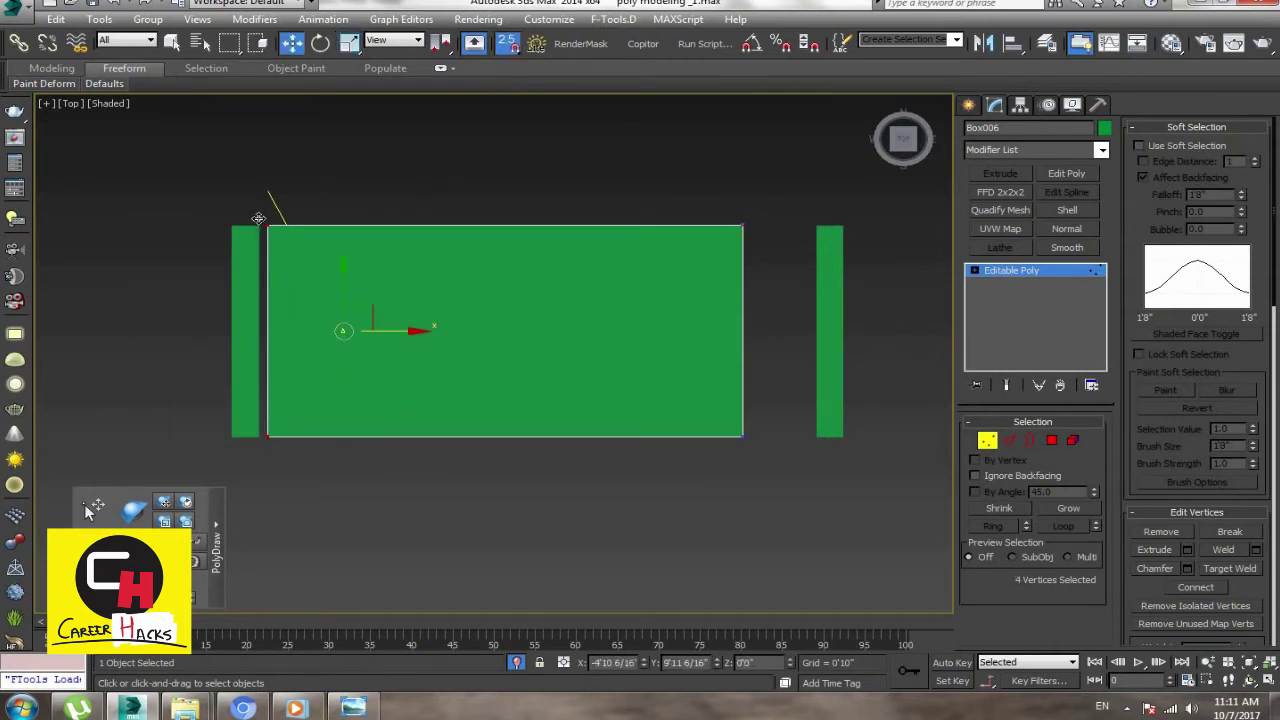
middle_drag(620, 266, 510, 276)
drag(663, 339, 663, 339)
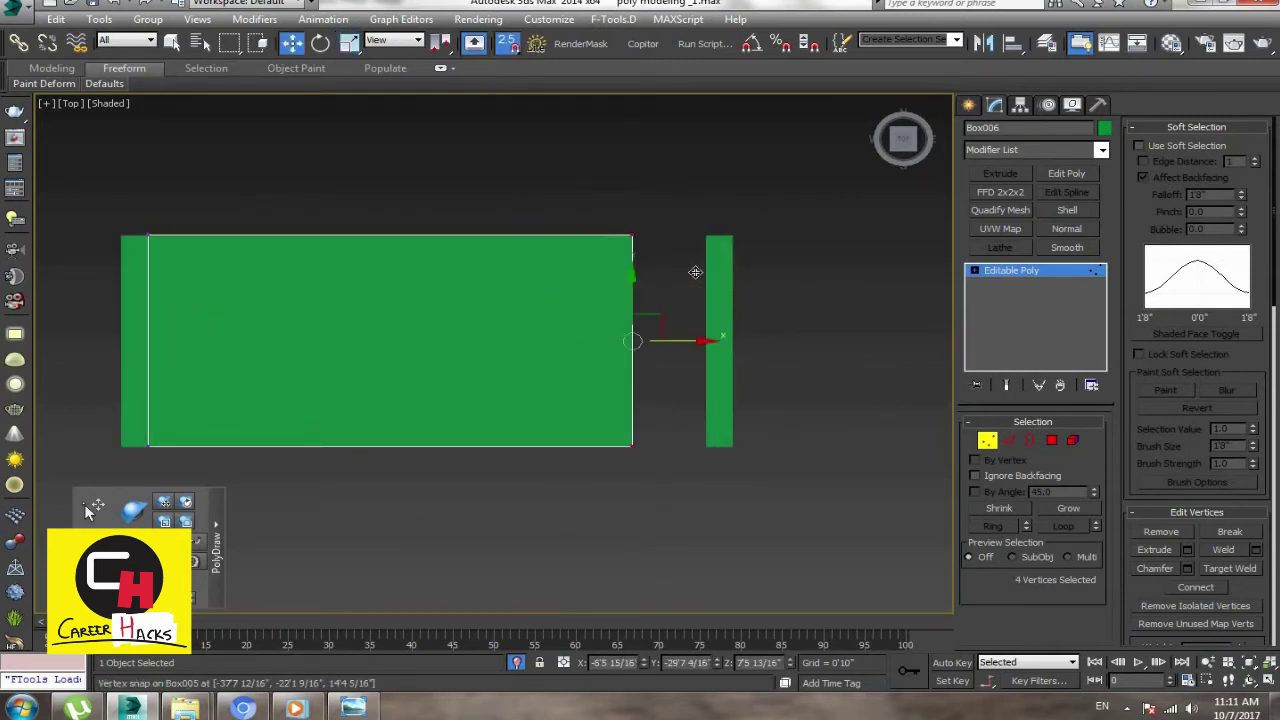
drag(691, 271, 702, 255)
Step: In Perspective, select the base's top face and move it down to thin the base
key(p)
alt+middle_drag(600, 343, 591, 457)
scroll(506, 366, down, 5)
key(w)
key(4)
click(505, 300)
drag(505, 285, 505, 378)
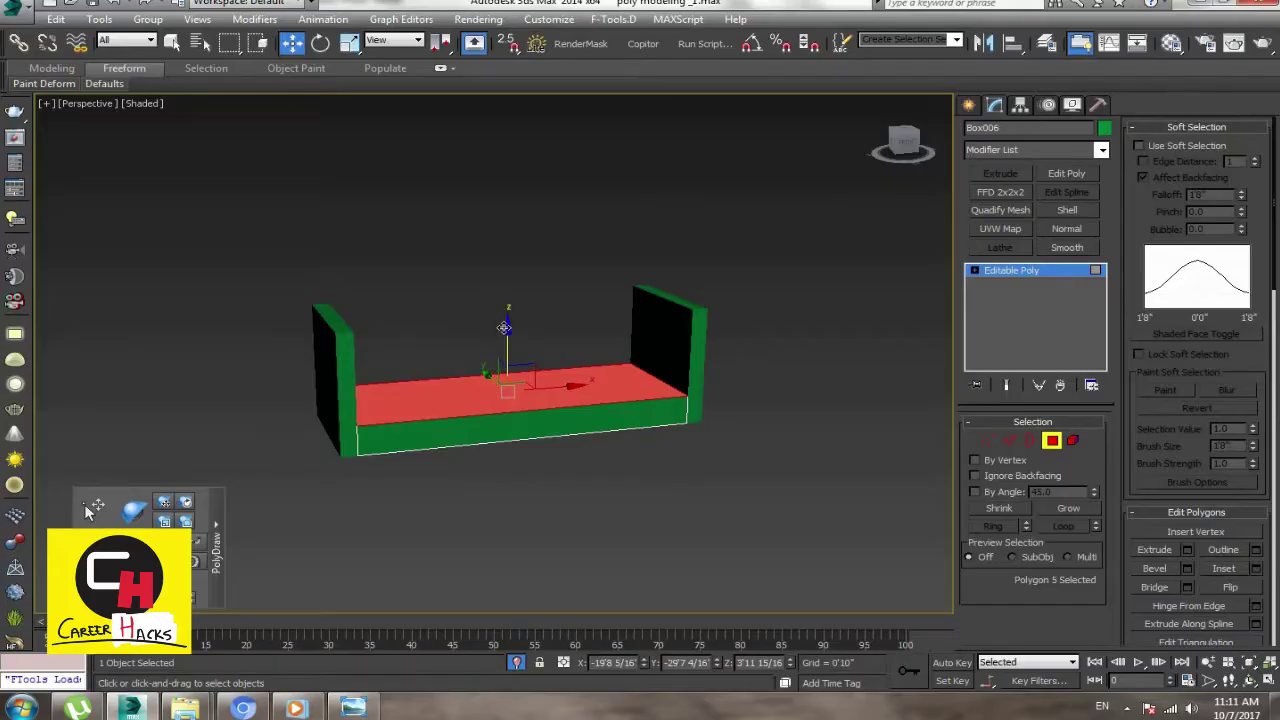
Step: Lower the base's top face further so the side panels rise above it as arms
drag(504, 327, 498, 358)
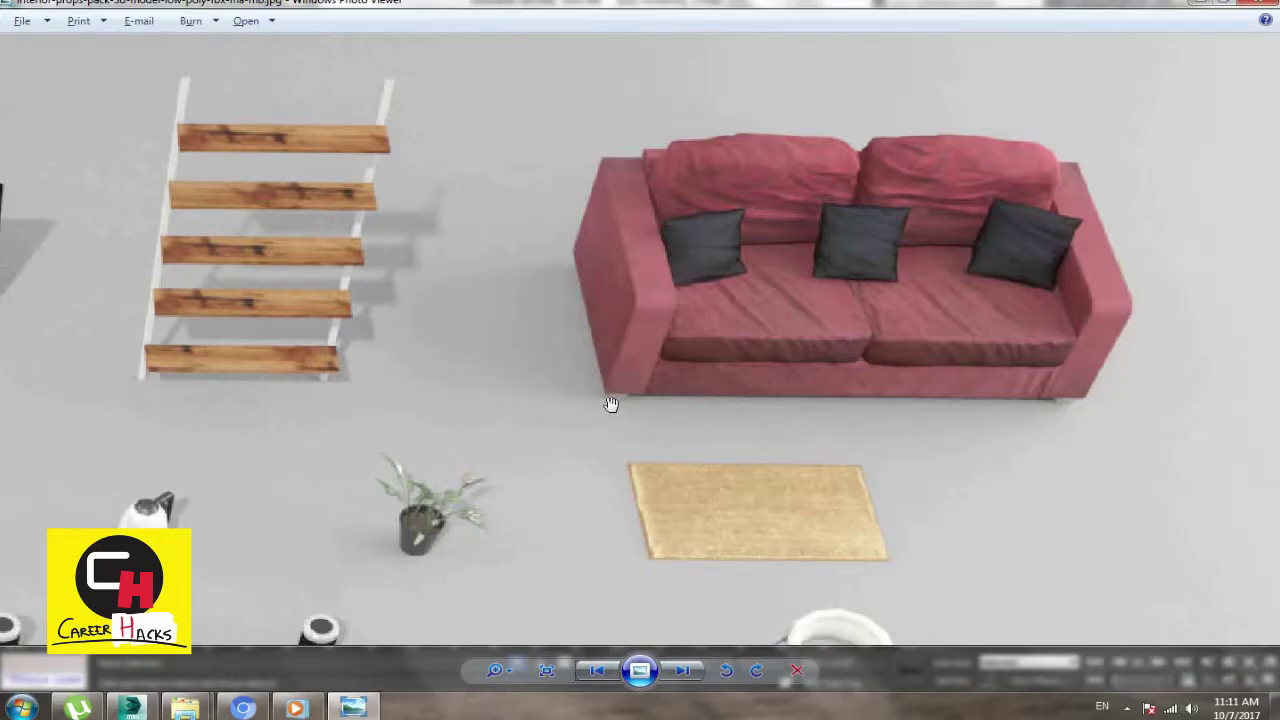
key(alt+Tab)
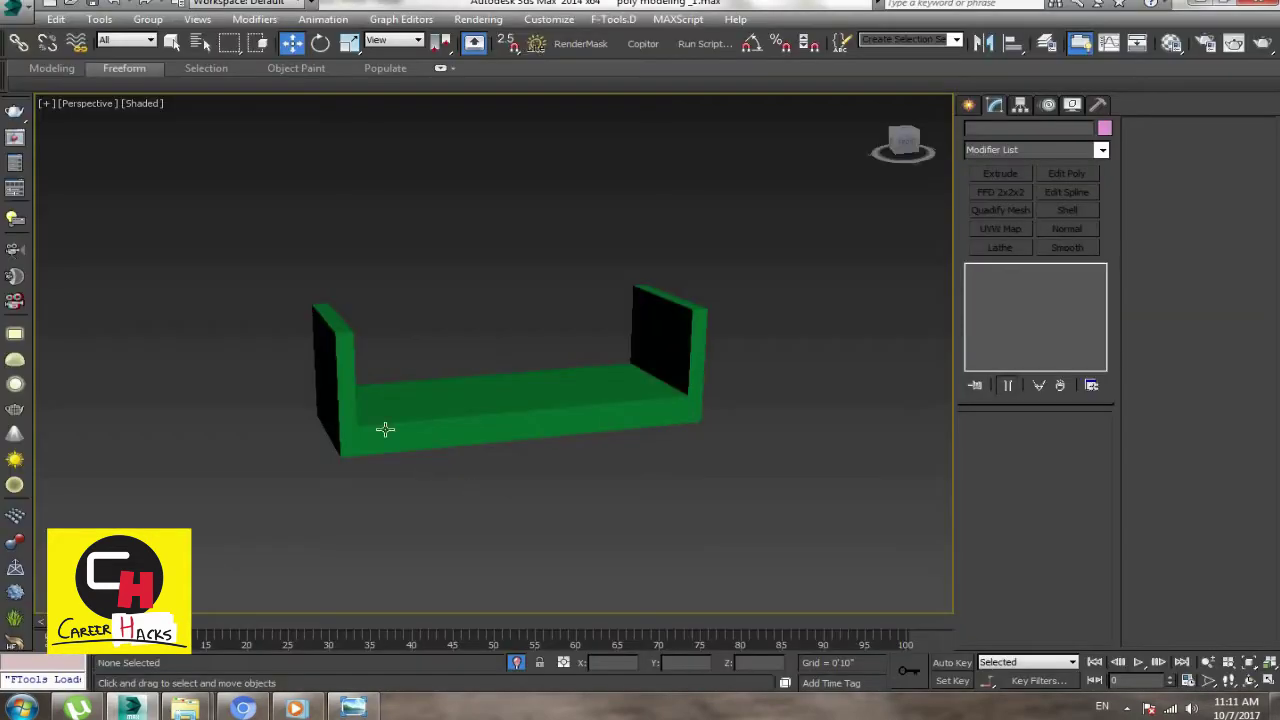
Step: Lower the top vertices of the left side panel slightly
click(336, 348)
key(1)
drag(255, 255, 362, 332)
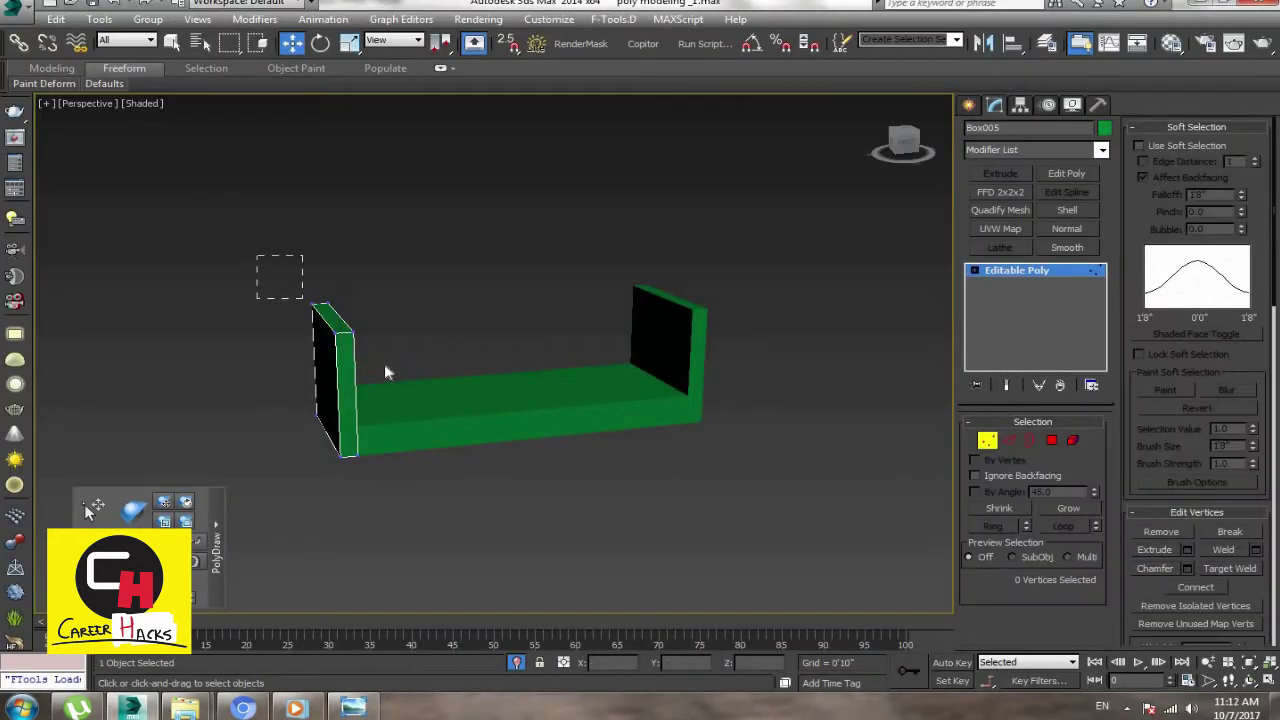
drag(330, 286, 330, 306)
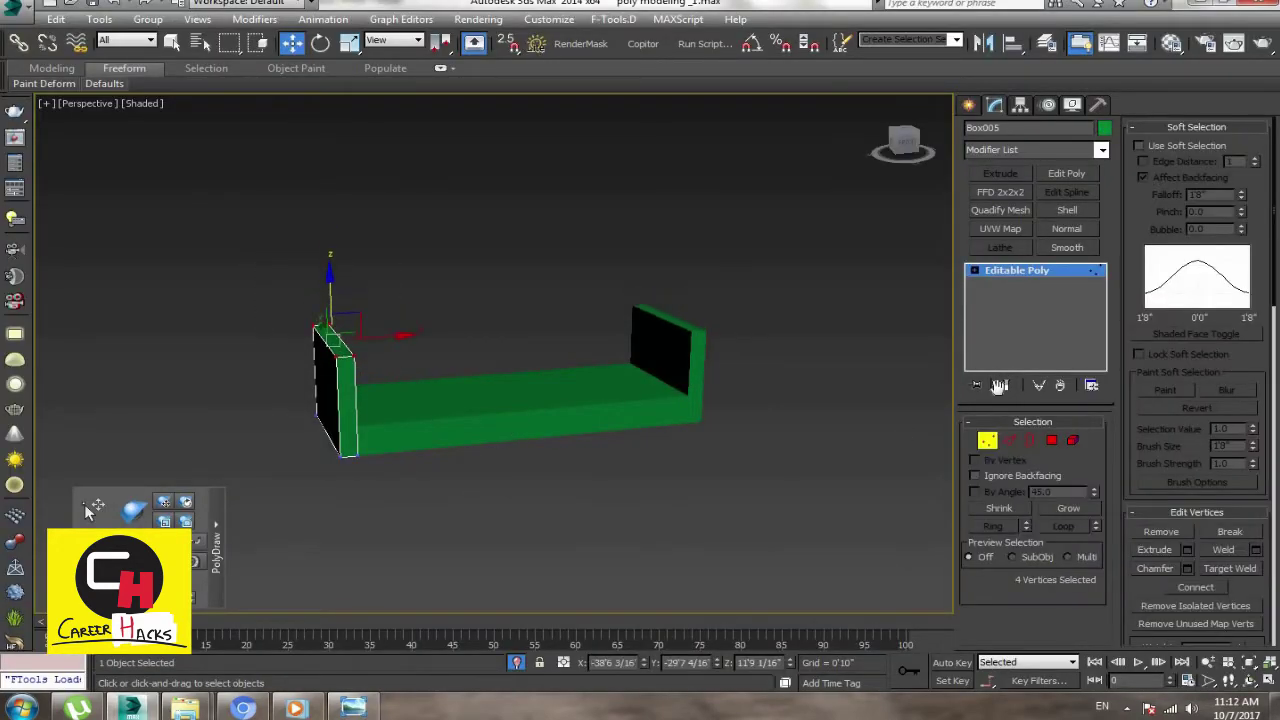
key(1)
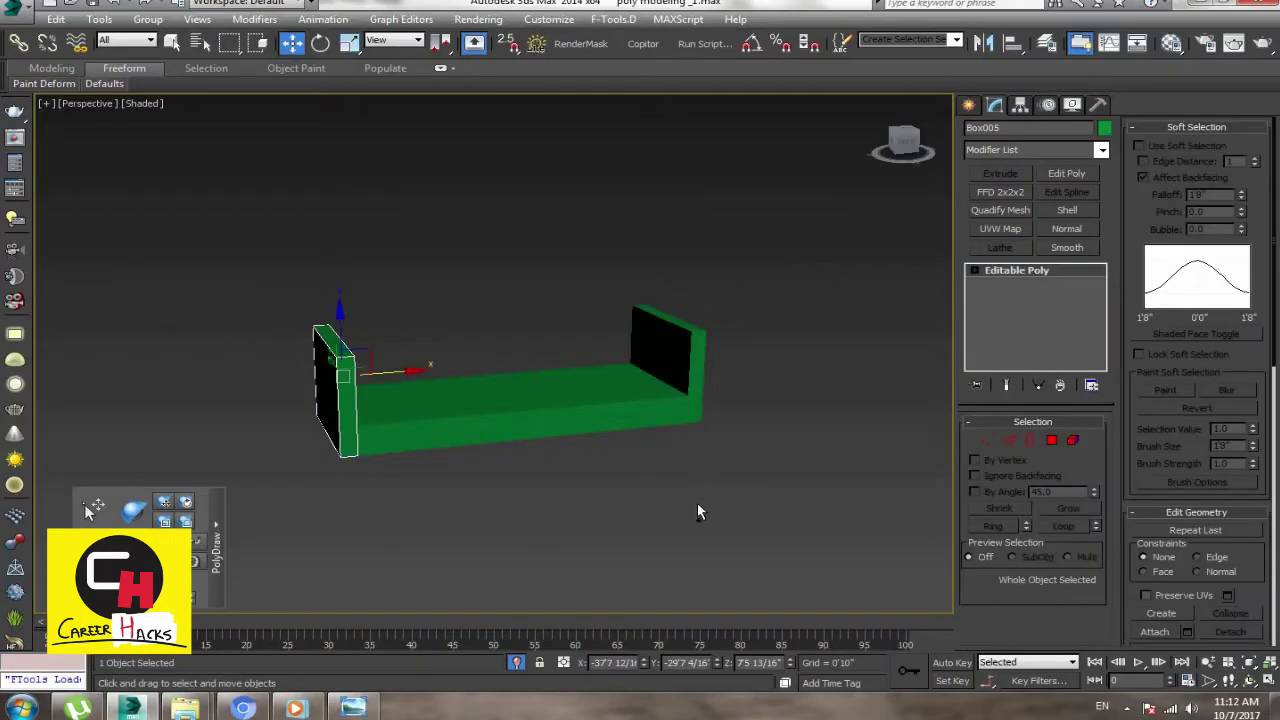
click(697, 503)
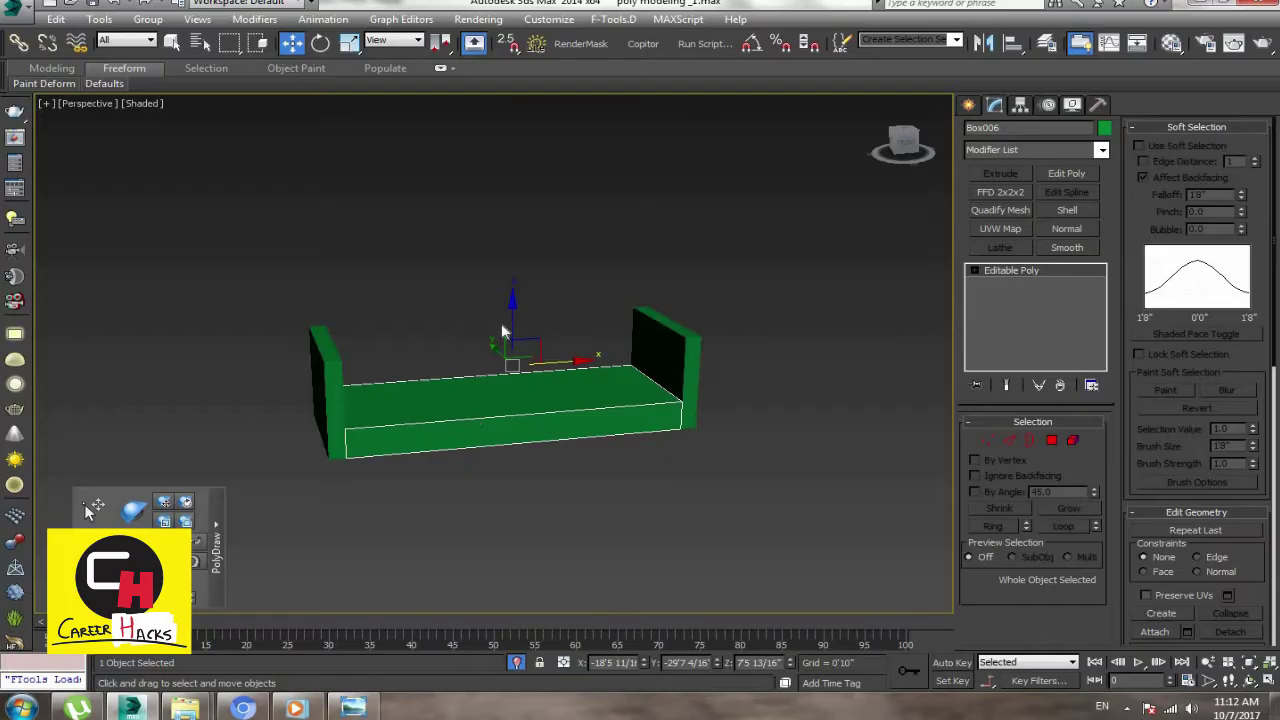
Step: Shift-clone the base upward and snap the copy onto the base's top in Front view
click(520, 317)
click(643, 423)
shift+drag(643, 423, 618, 380)
click(633, 418)
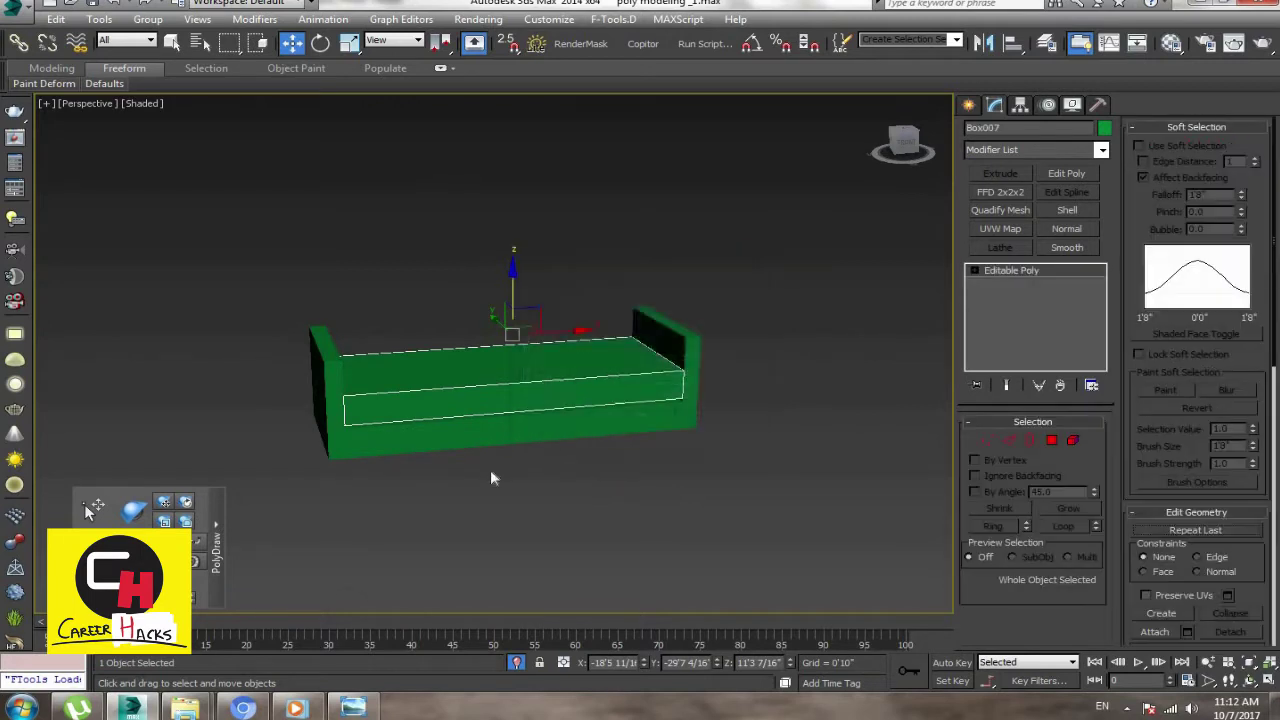
key(f)
key(z)
key(s)
key(space)
drag(164, 401, 443, 414)
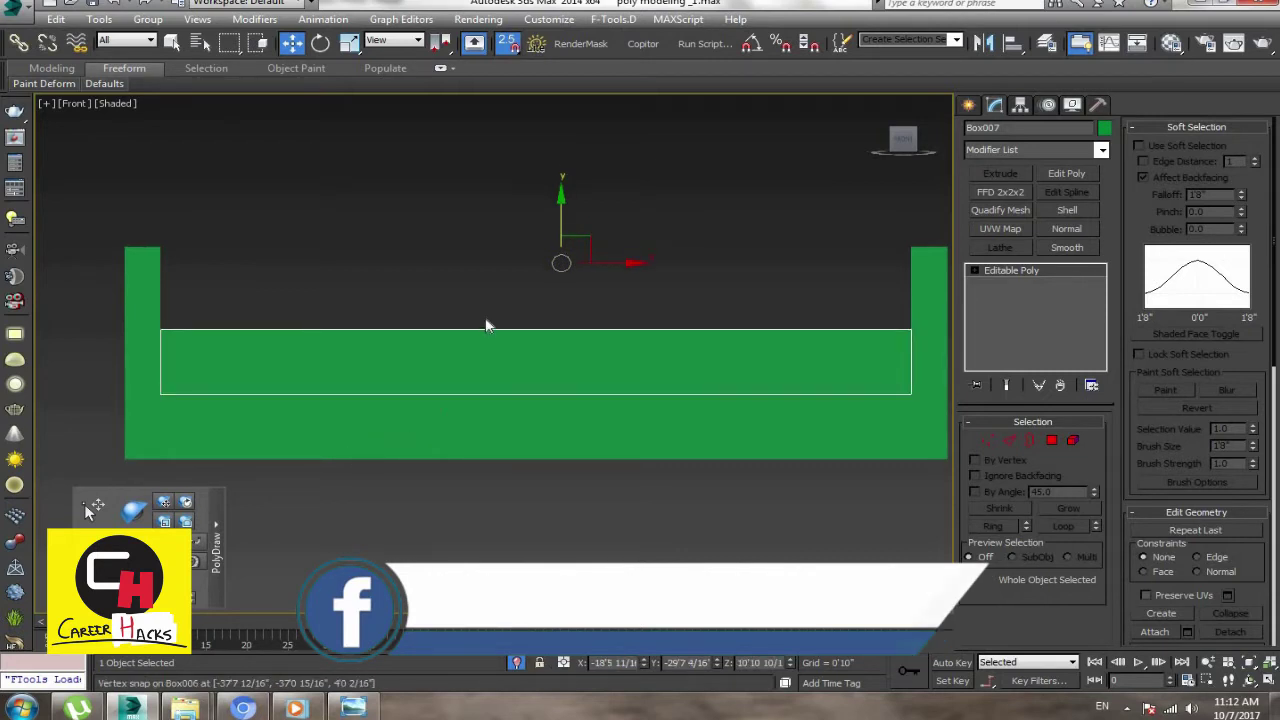
key(p)
scroll(506, 400, down, 5)
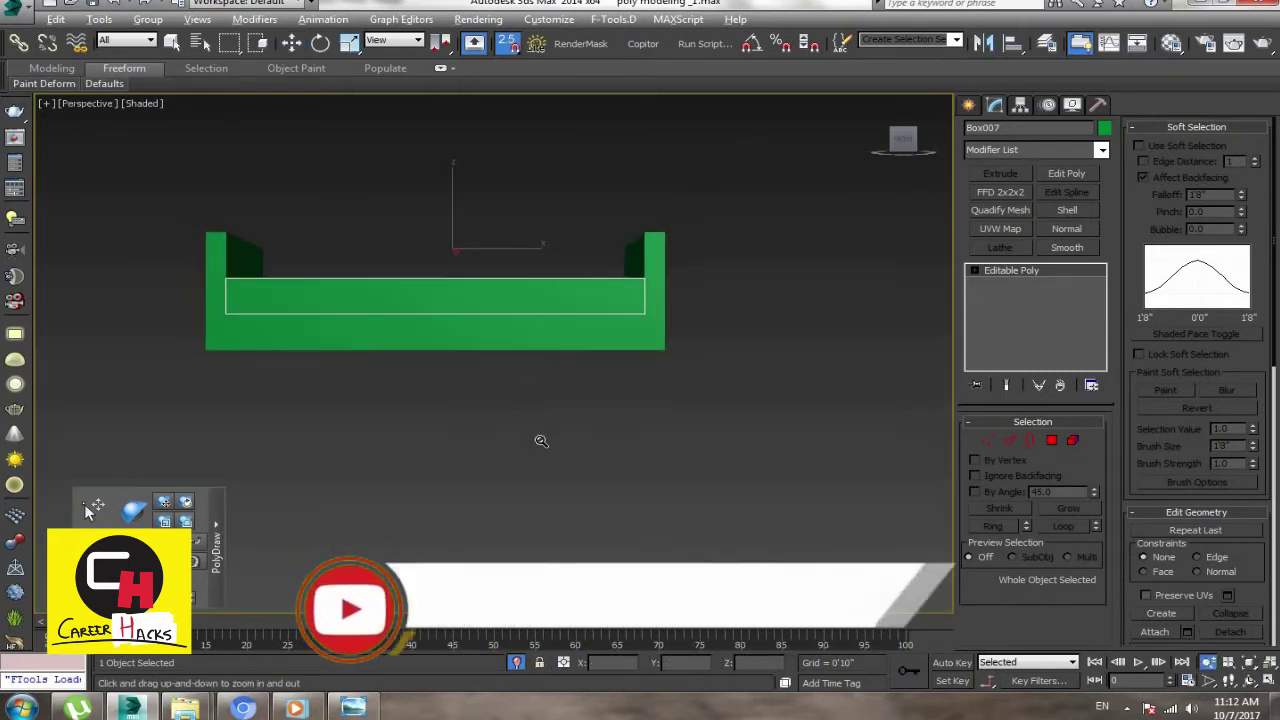
scroll(540, 441, down, 3)
Step: In Top view, pull the cushion's end vertices in to fit between the arms
key(t)
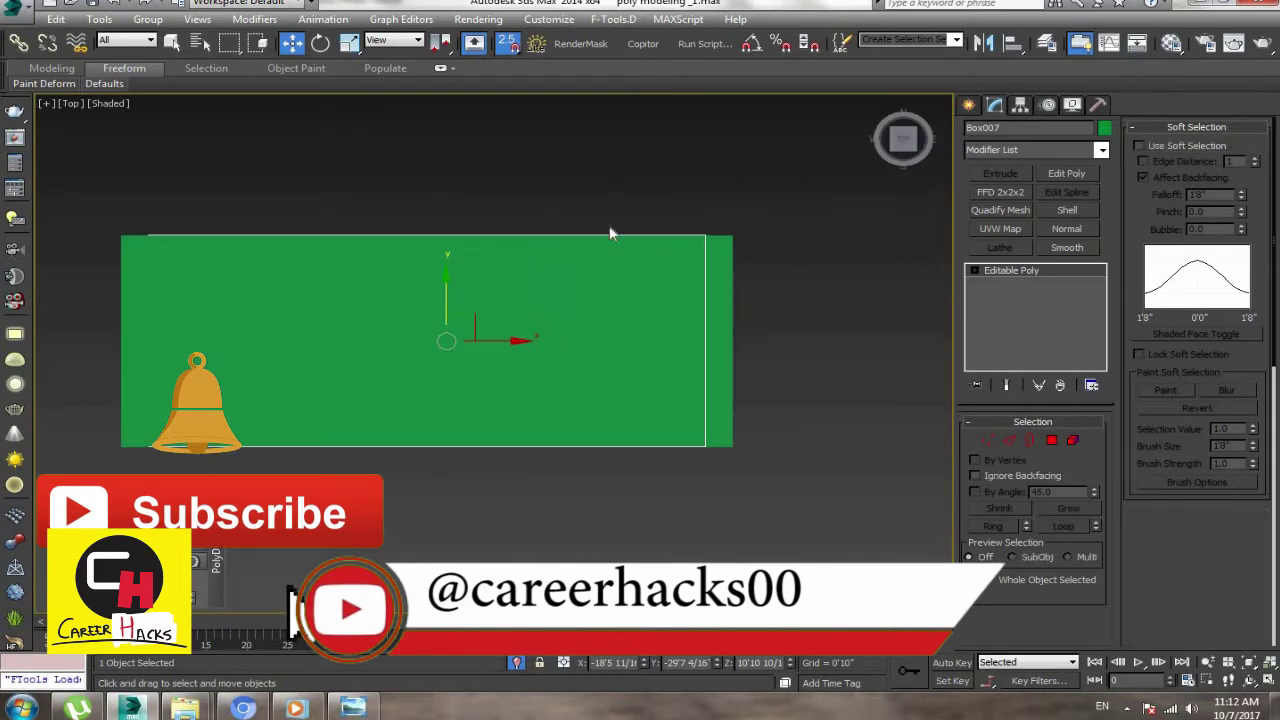
key(1)
drag(752, 341, 466, 341)
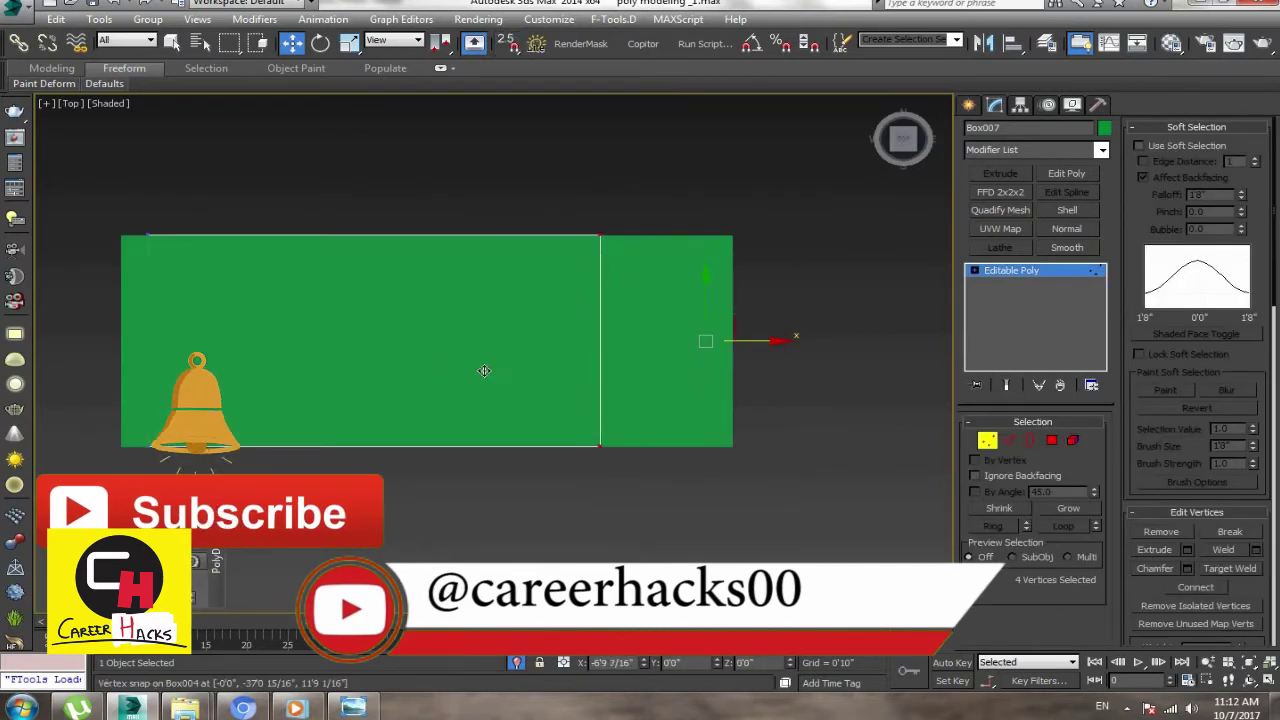
drag(114, 177, 306, 470)
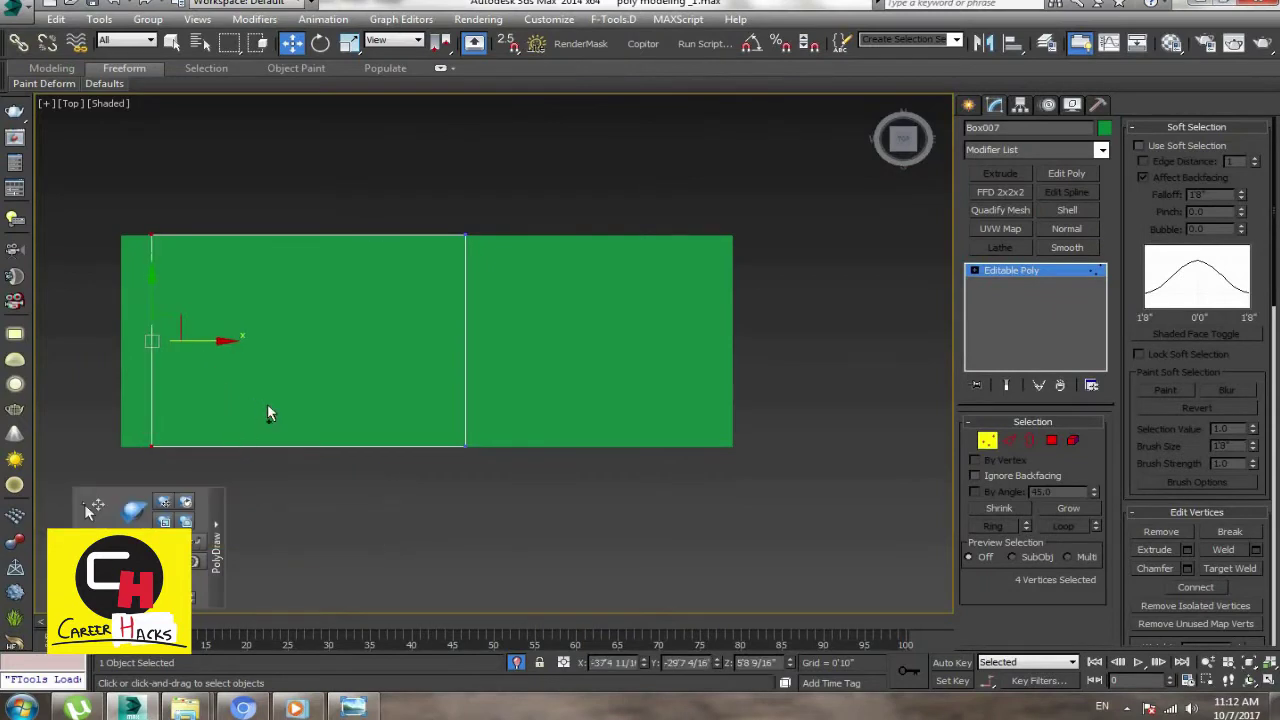
middle_drag(547, 278, 595, 281)
drag(458, 556, 543, 188)
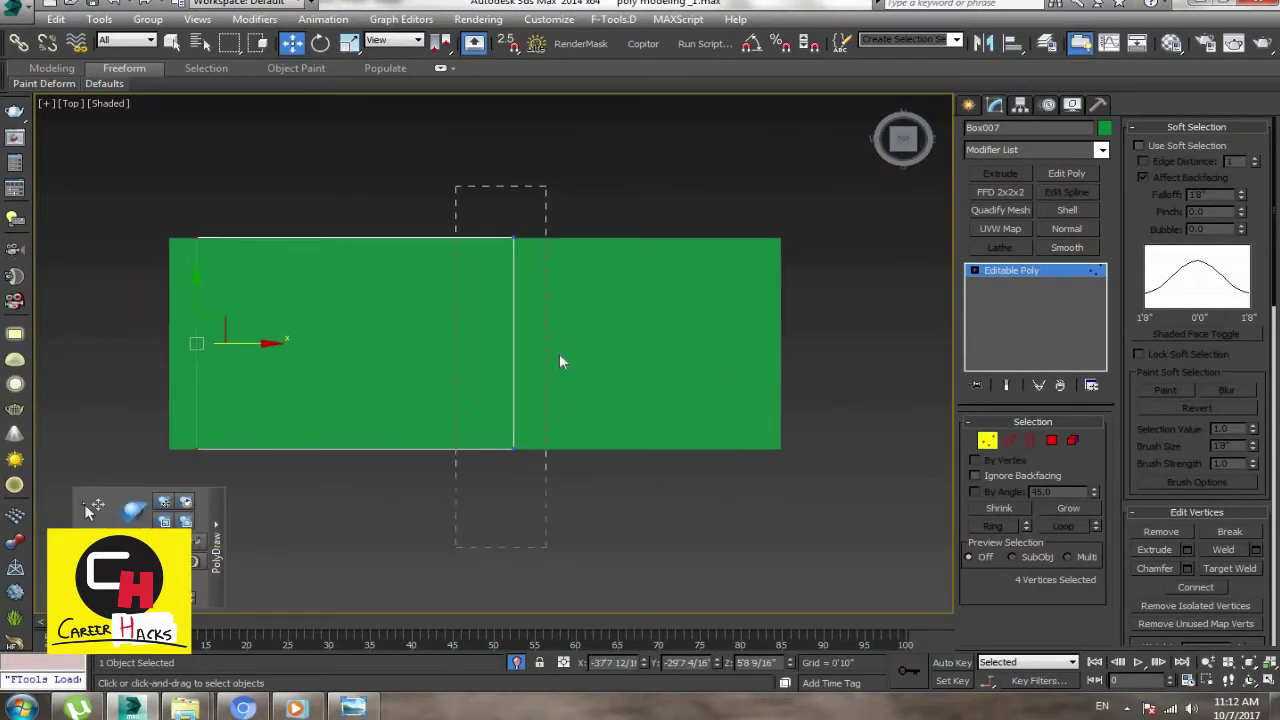
key(ctrl+z)
key(ctrl+z)
key(ctrl+z)
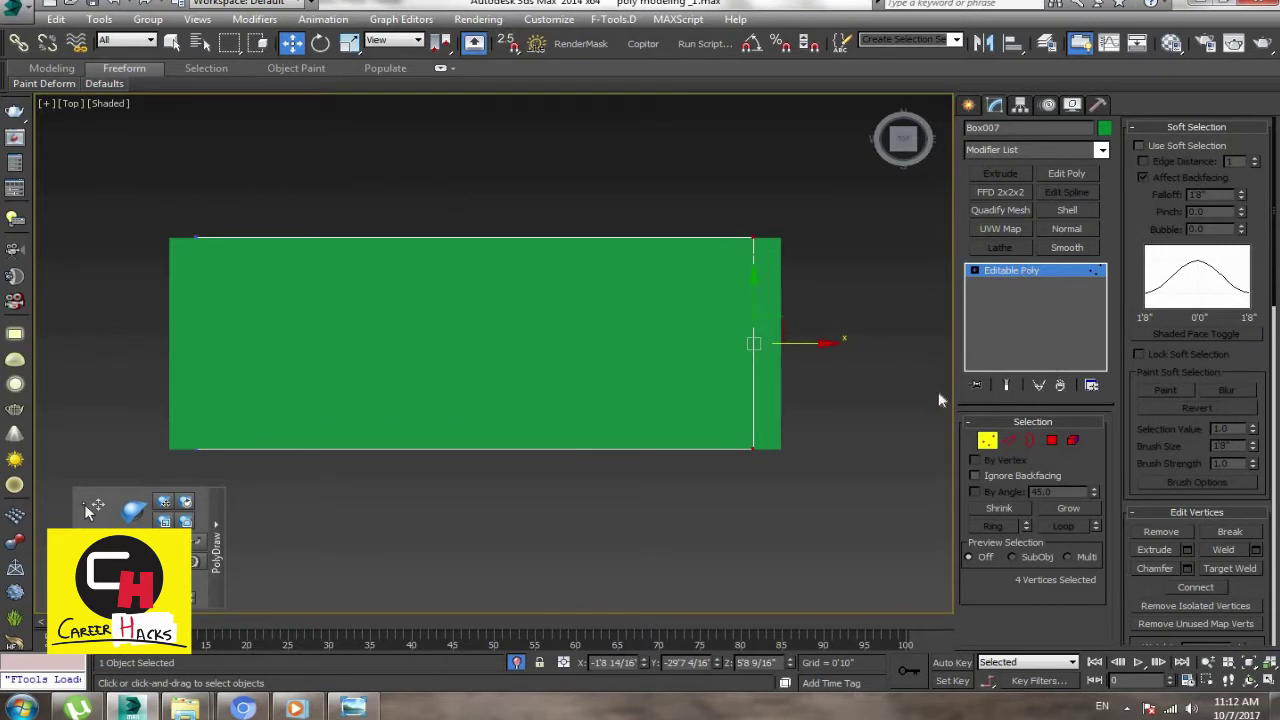
Step: Orbit to a three-quarter view and select the cushion's four long edges
key(p)
scroll(508, 423, down, 3)
mouse_move(531, 271)
alt+middle_down()
mouse_move(433, 374)
mouse_move(462, 427)
alt+middle_up()
key(w)
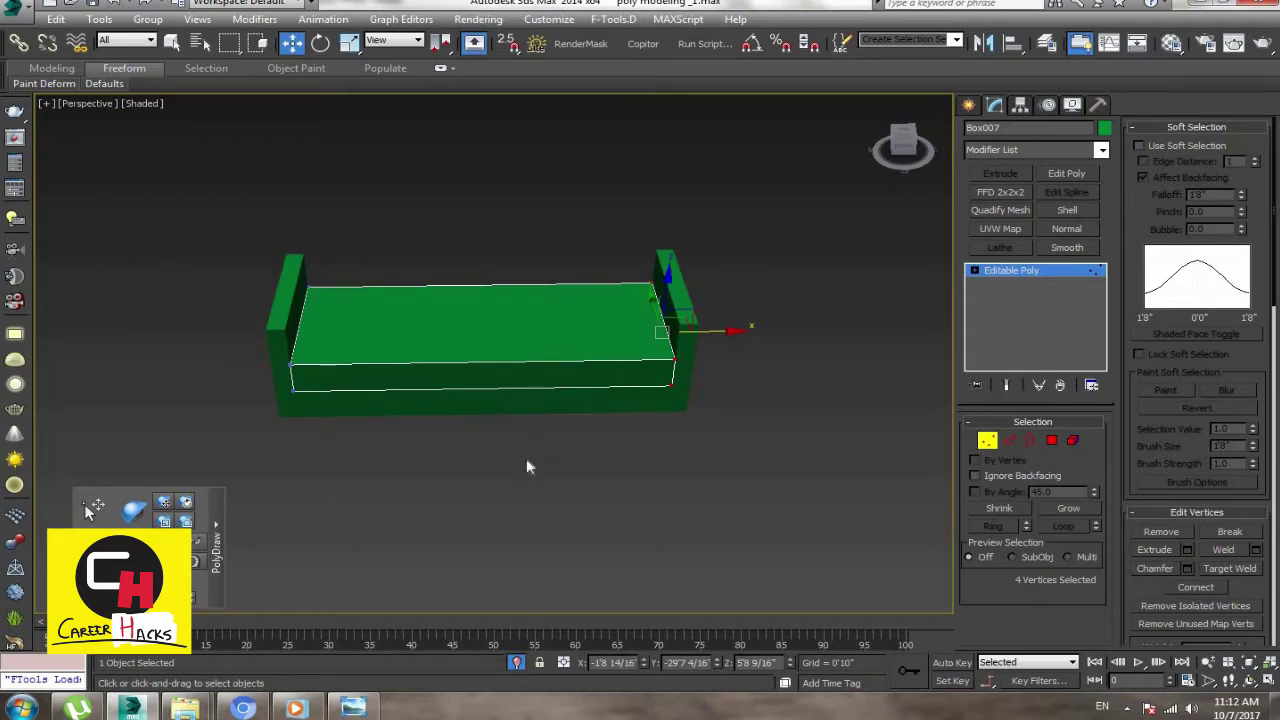
key(2)
drag(514, 143, 528, 470)
right_click(514, 290)
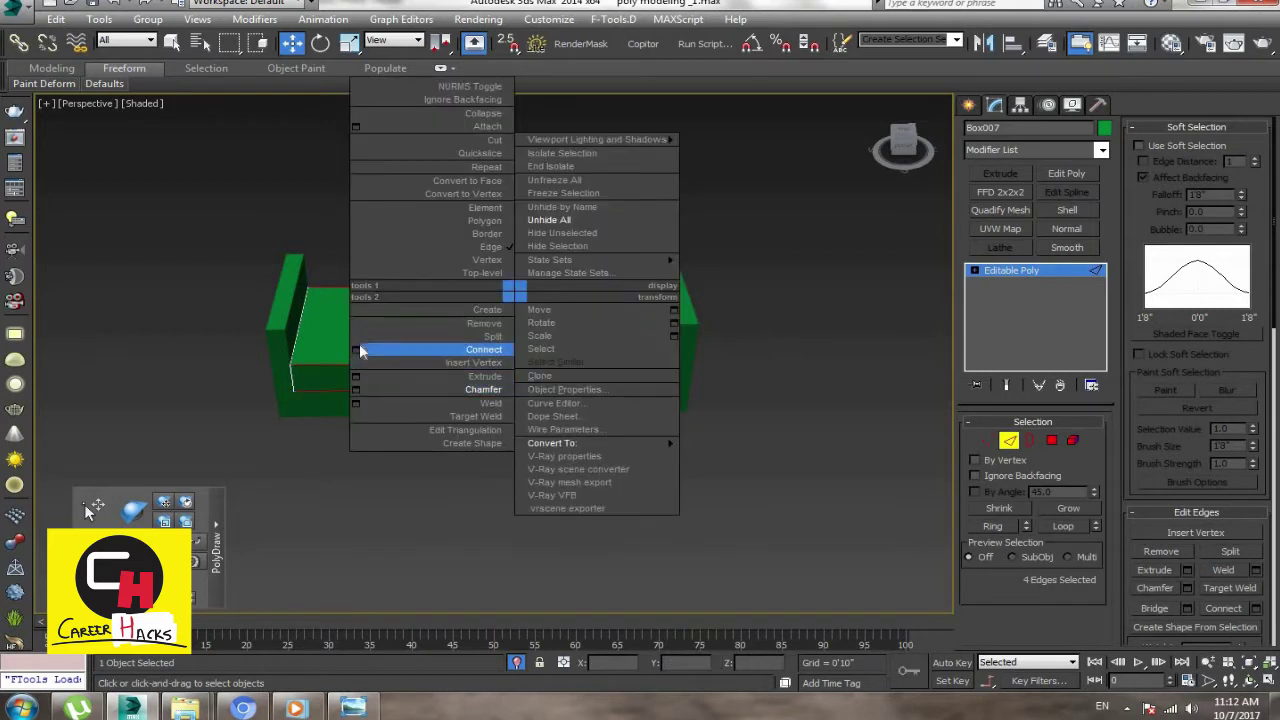
Step: Connect a middle edge across the cushion and detach its right-half faces as Object002
click(488, 349)
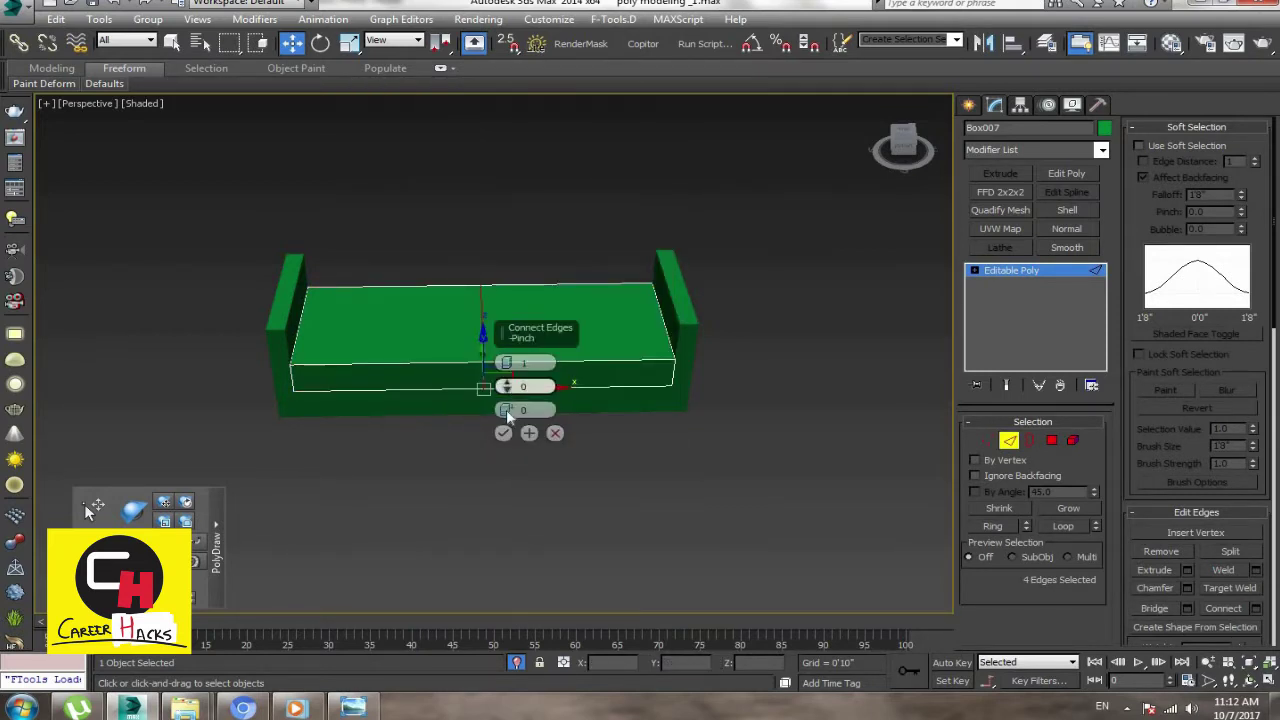
click(503, 432)
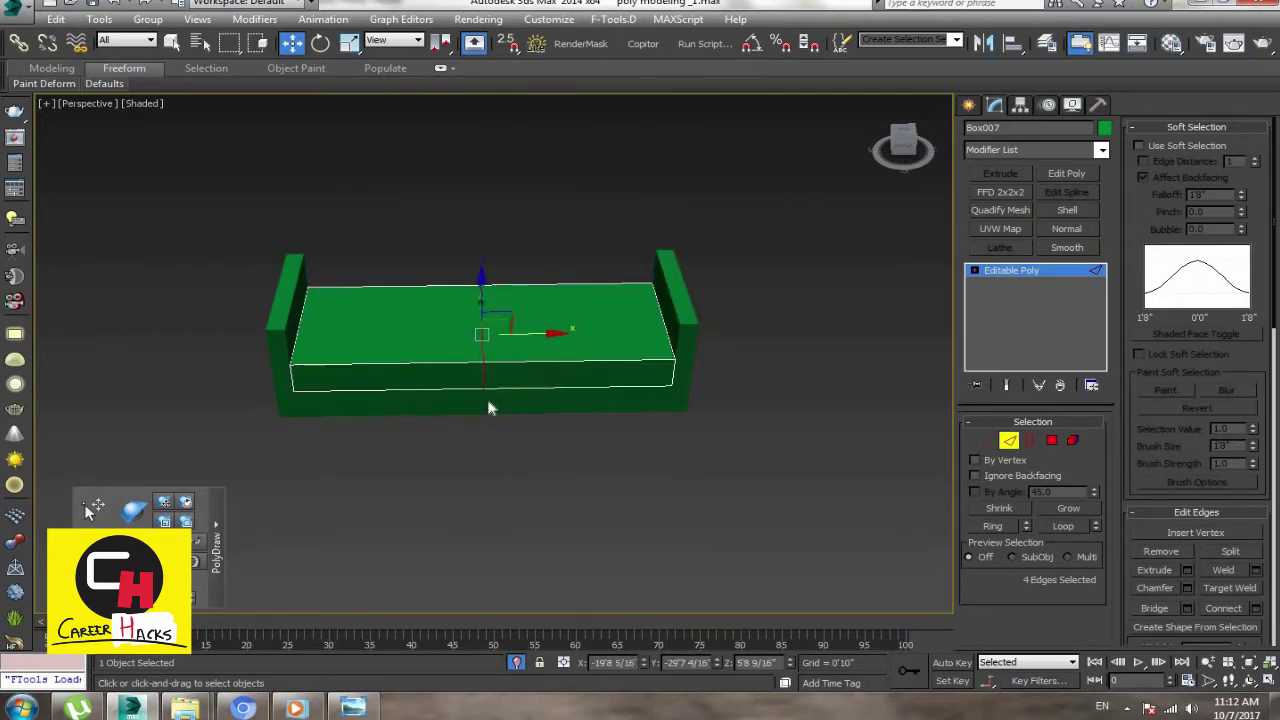
key(4)
drag(697, 208, 560, 420)
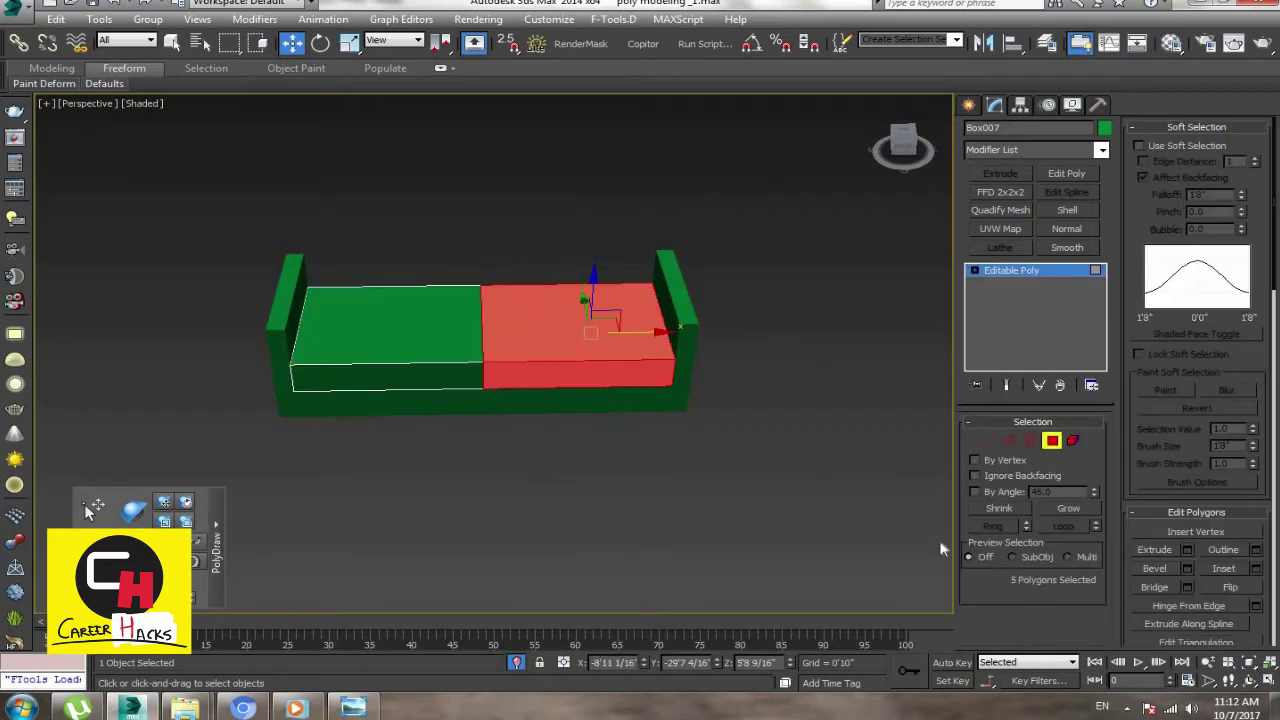
right_click(1133, 588)
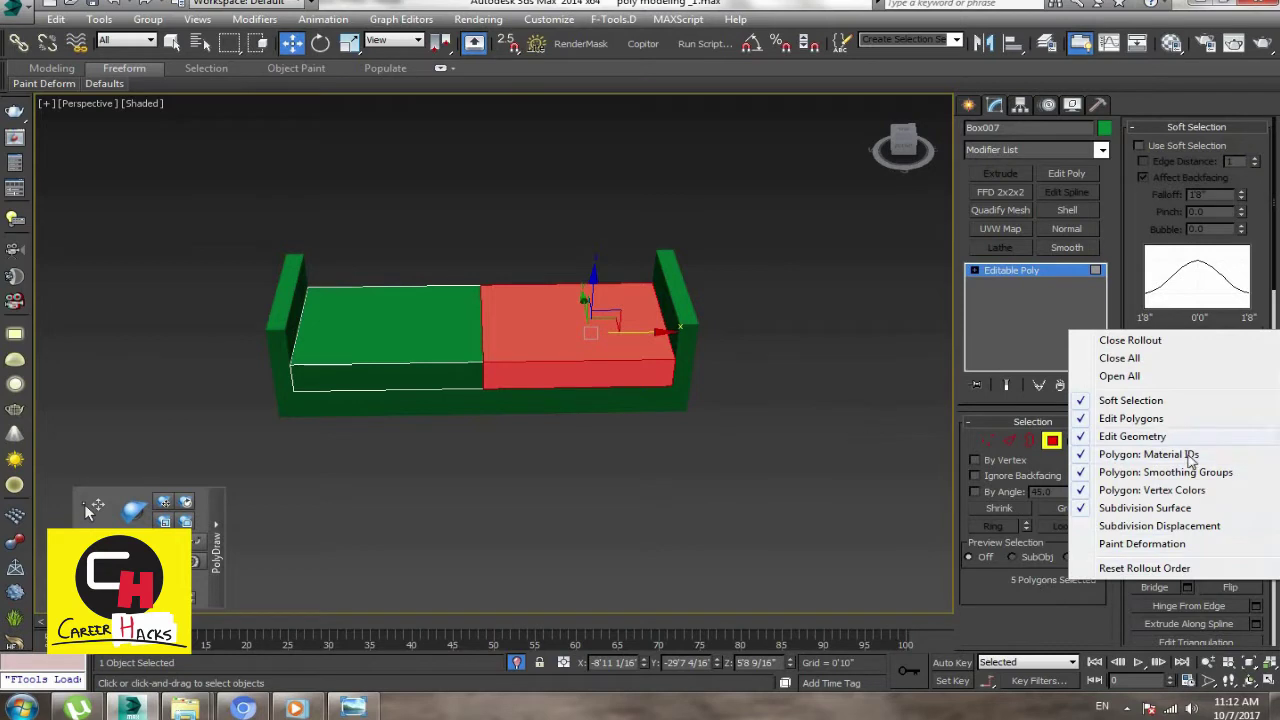
click(1140, 437)
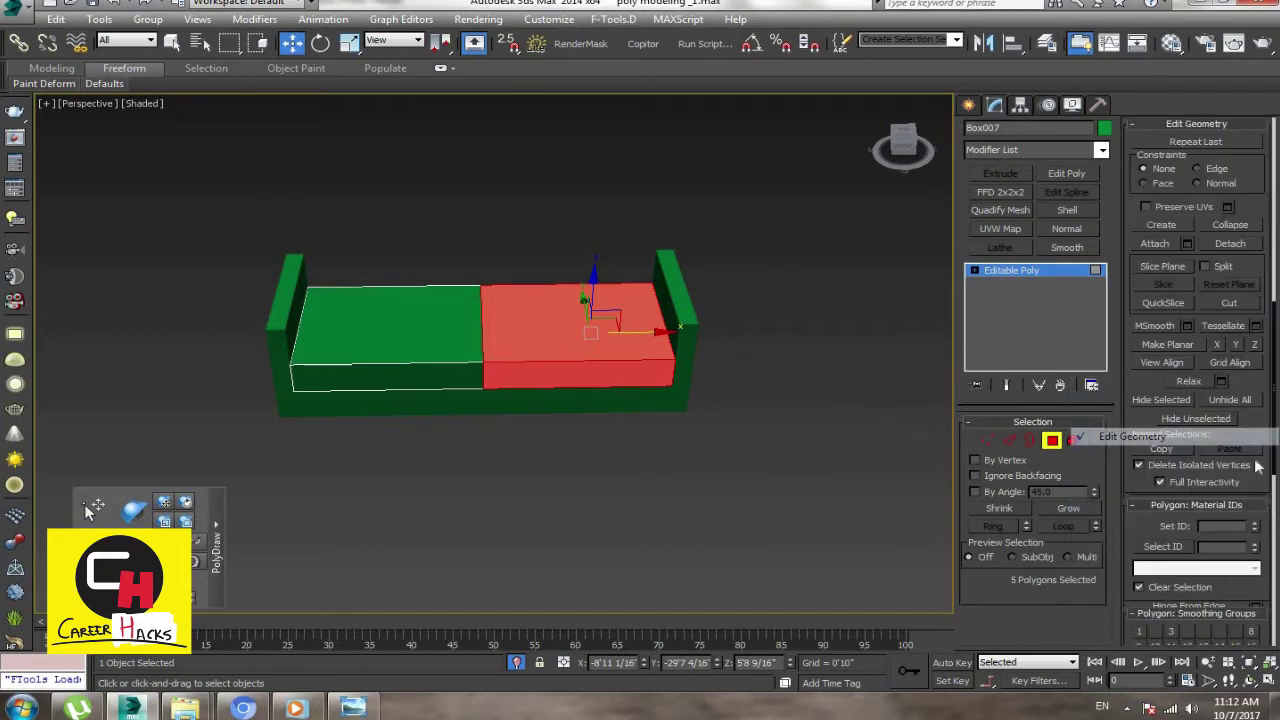
click(1230, 243)
click(705, 358)
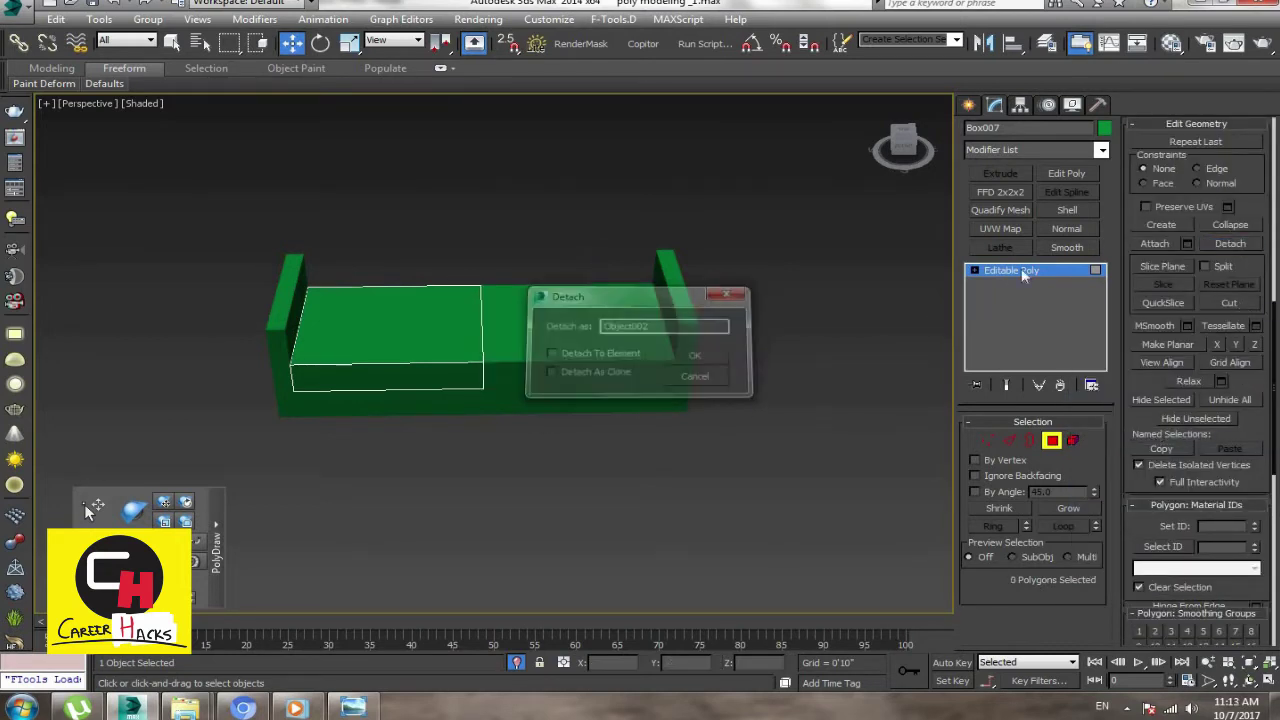
click(745, 393)
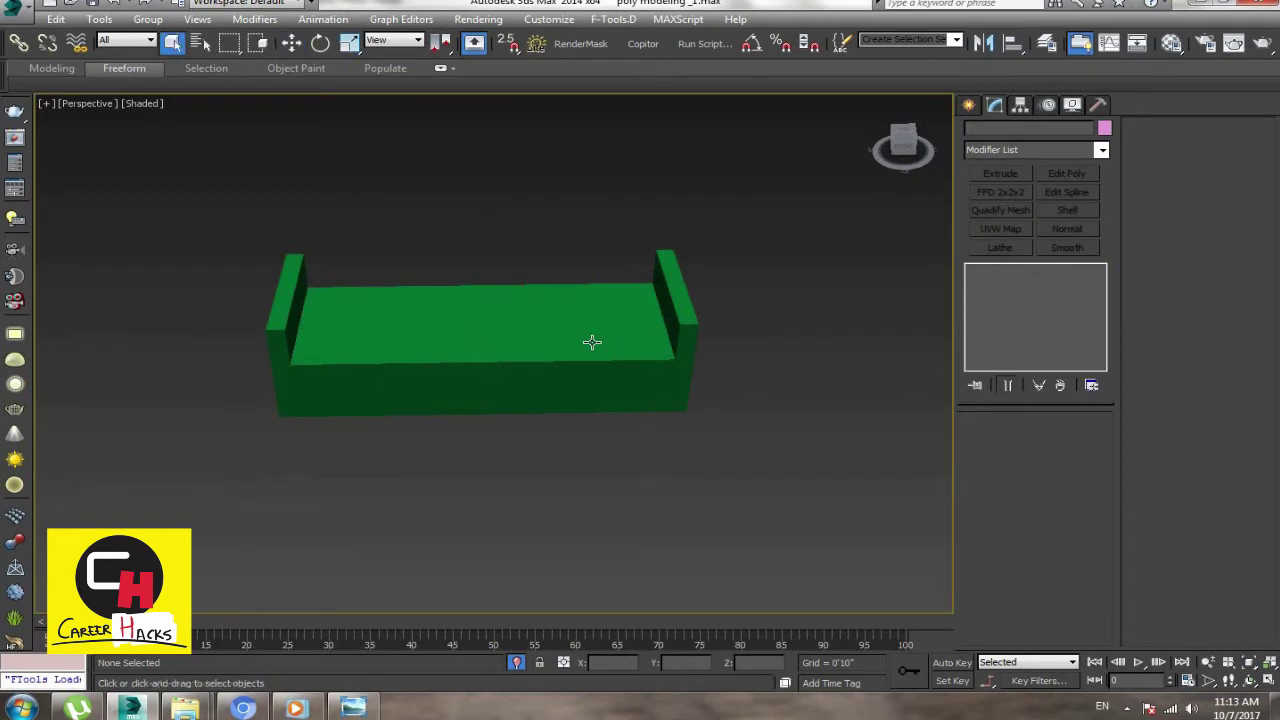
Step: Cap the open border on the left cushion half in Border mode
click(563, 374)
click(382, 405)
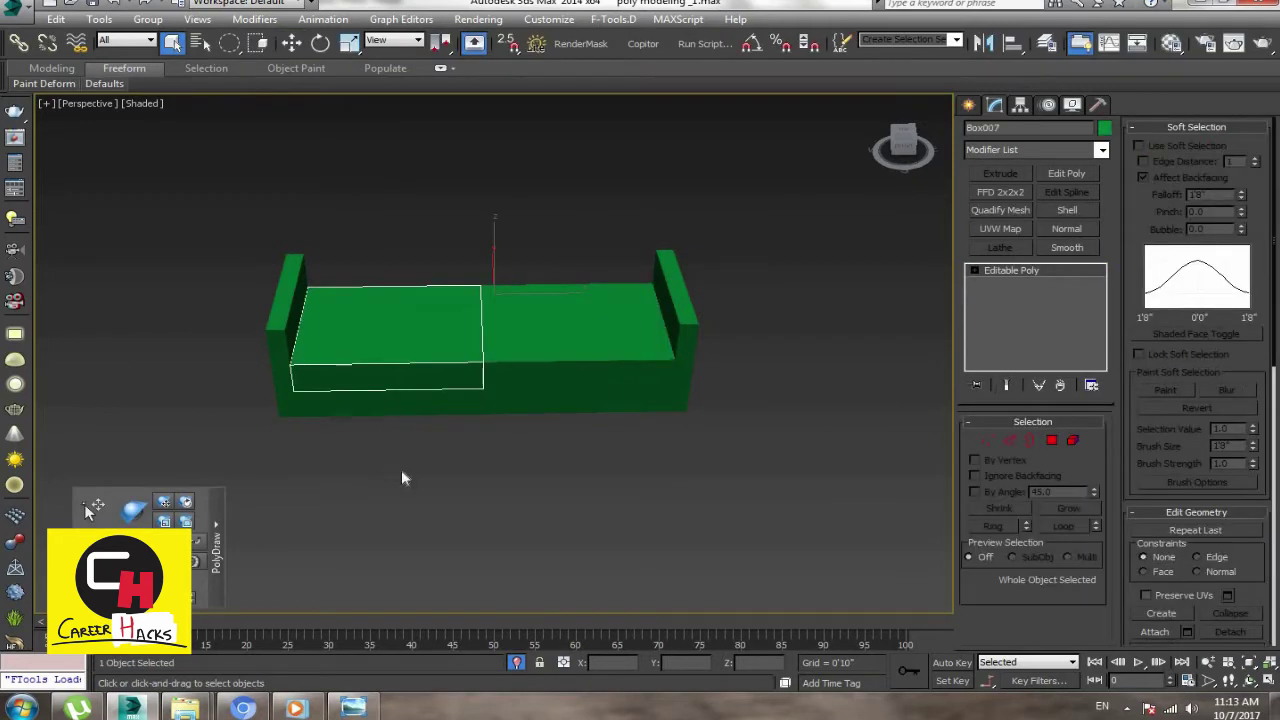
key(3)
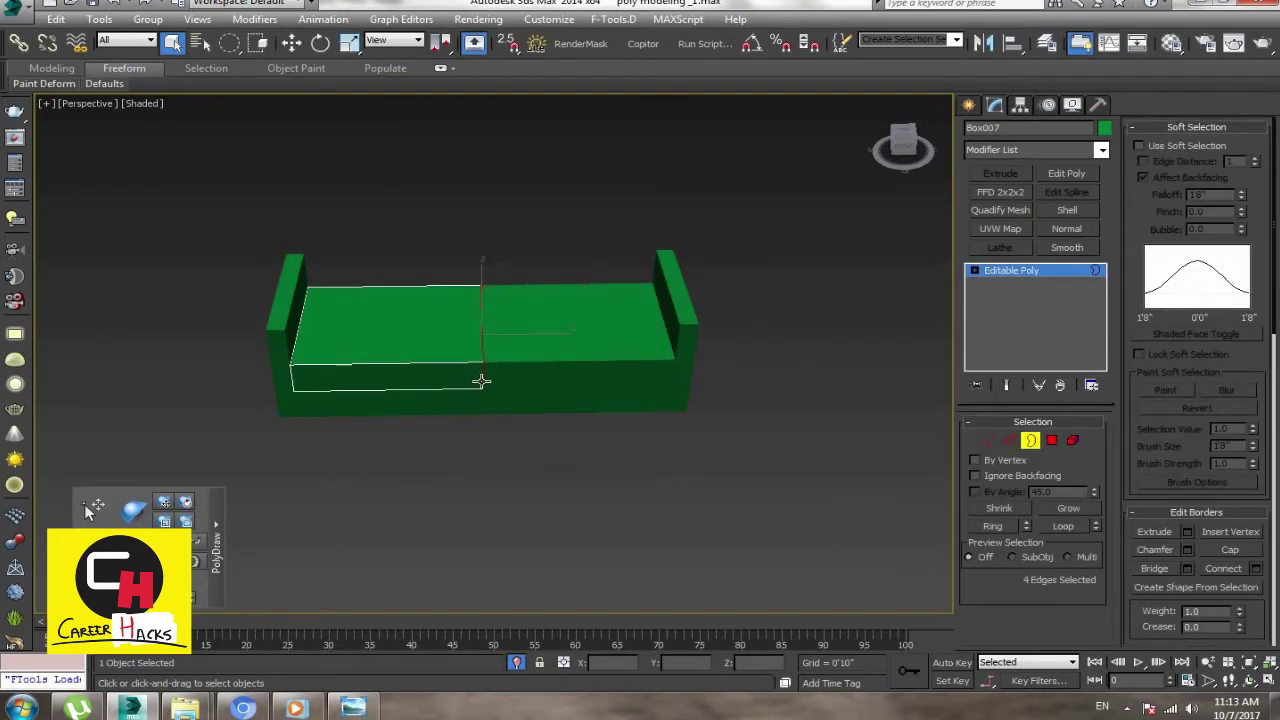
scroll(483, 427, up, 5)
alt+middle_drag(504, 424, 476, 419)
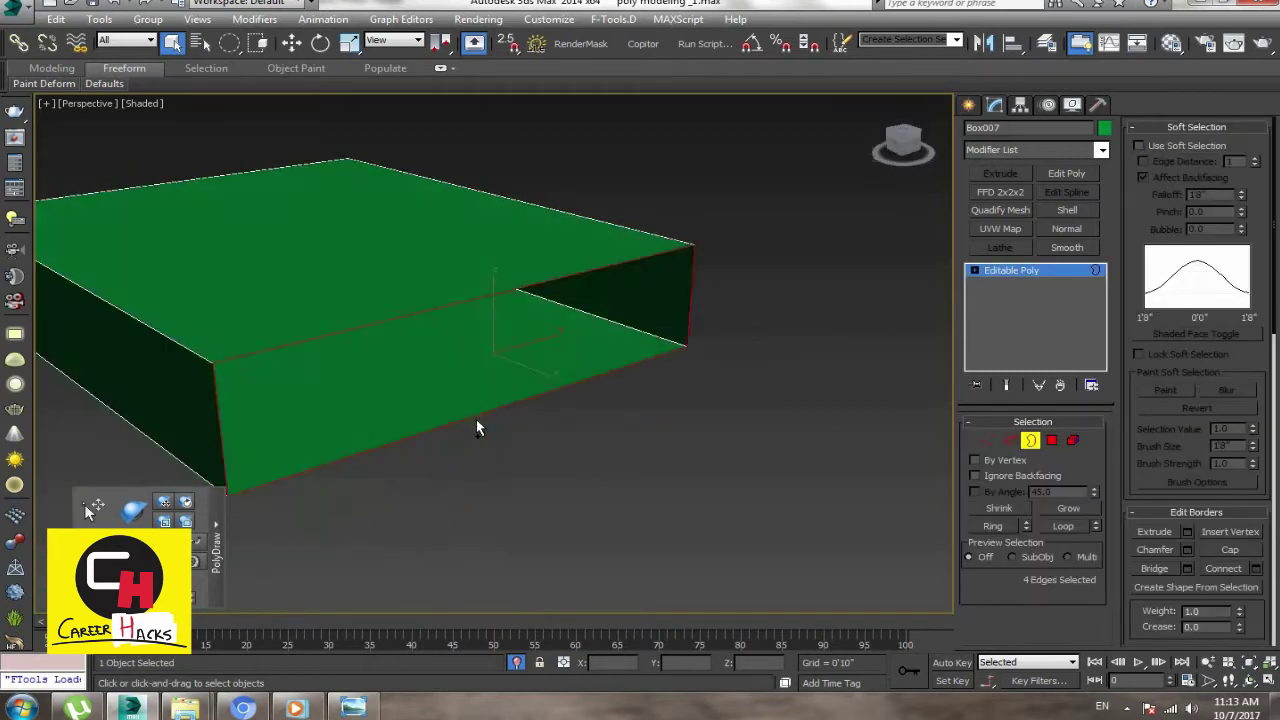
right_click(517, 357)
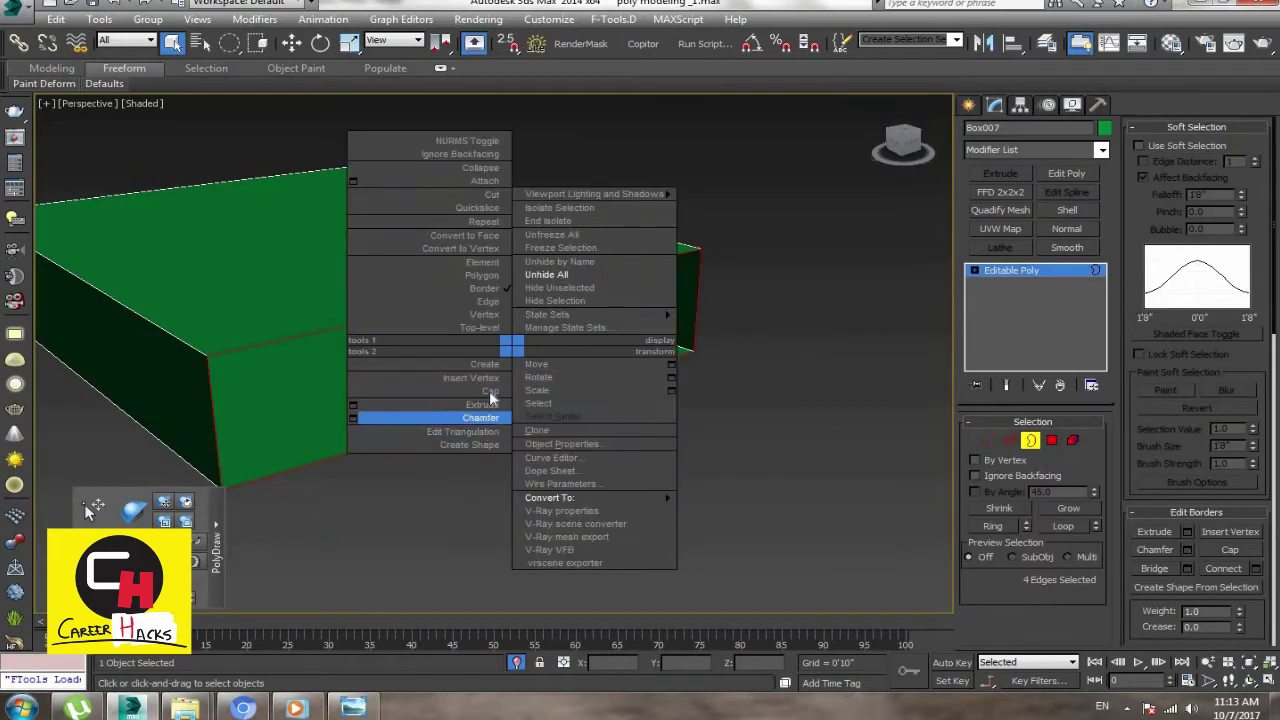
click(440, 391)
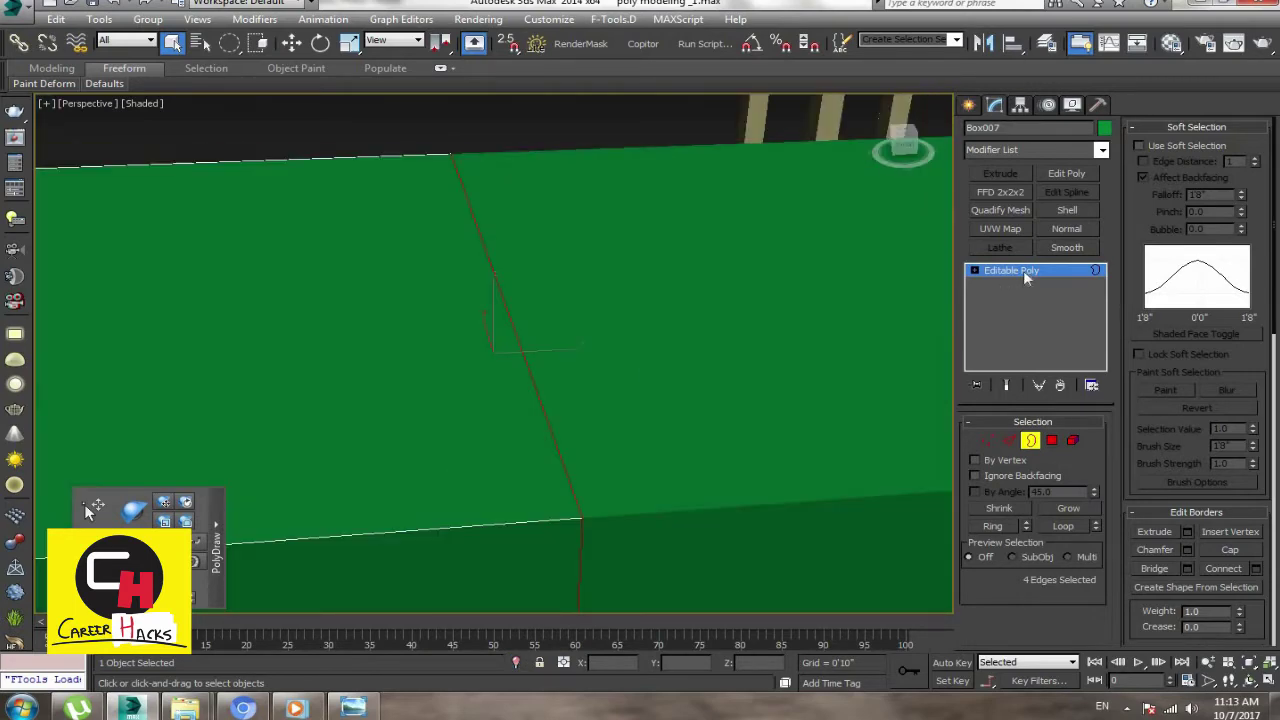
click(1023, 270)
Step: Delete the detached right half and reselect the left seat cushion
scroll(691, 397, down, 3)
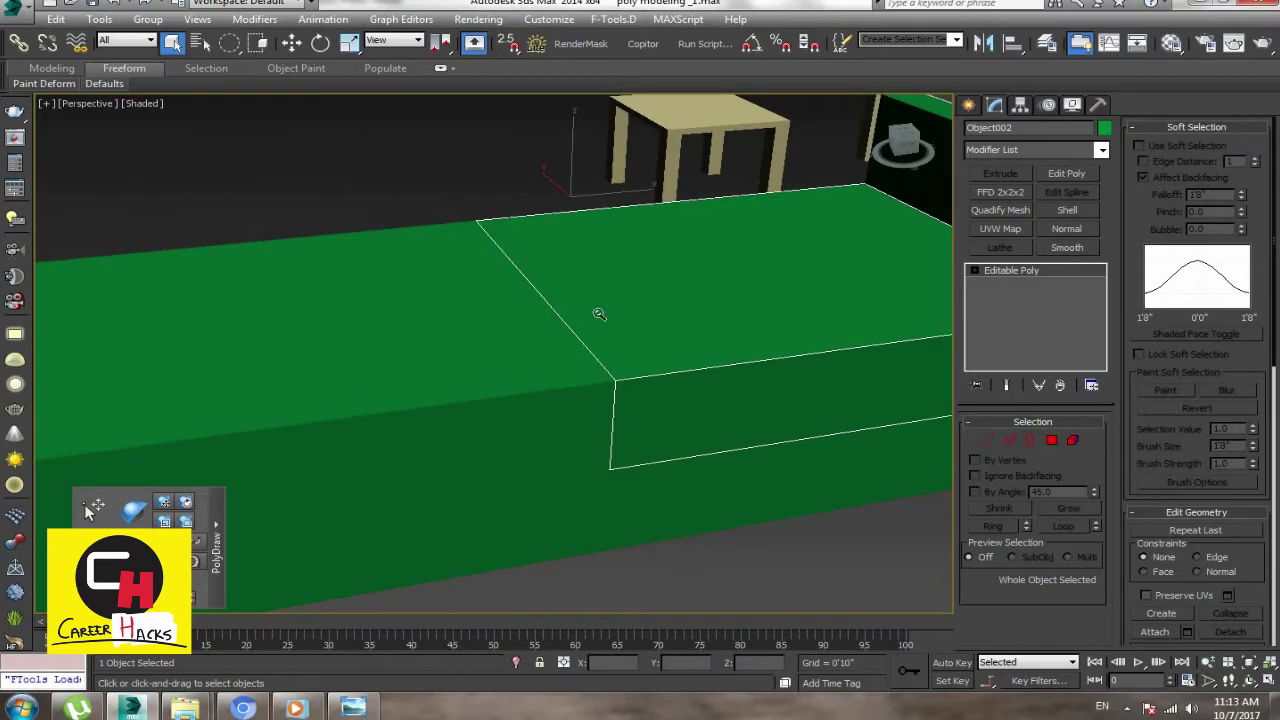
scroll(599, 314, down, 3)
scroll(599, 314, down, 2)
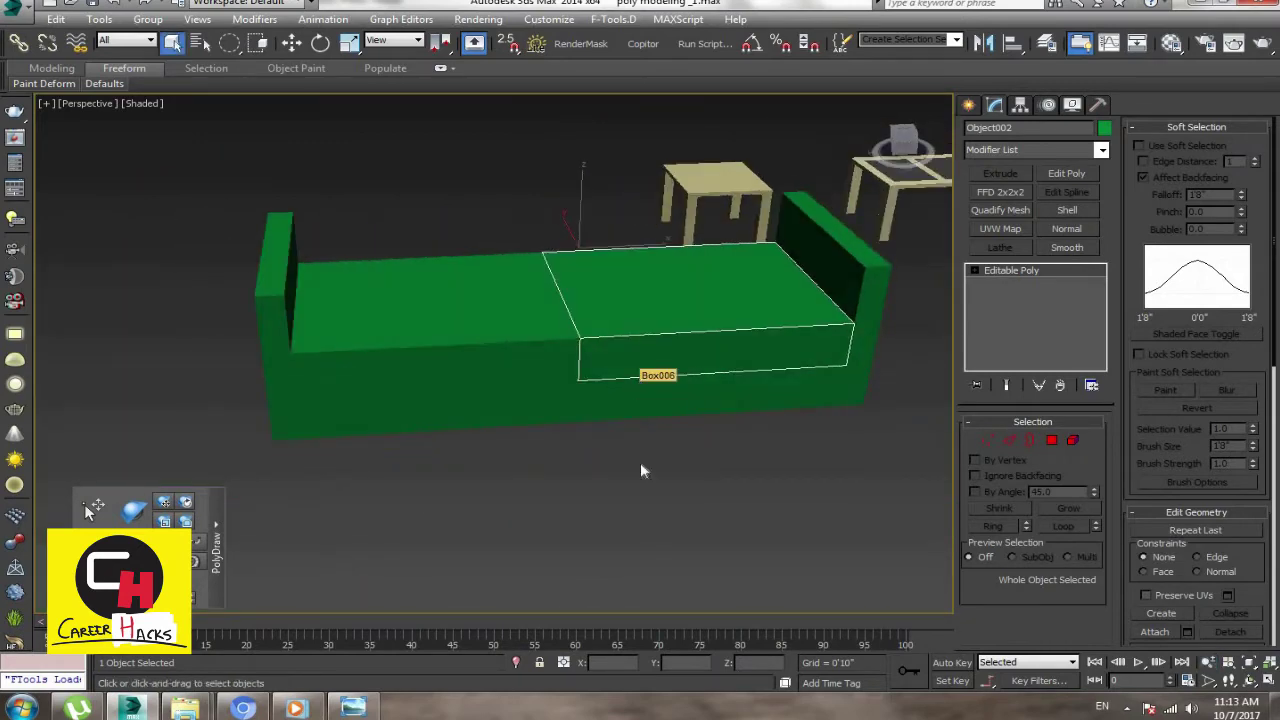
key(Delete)
click(415, 323)
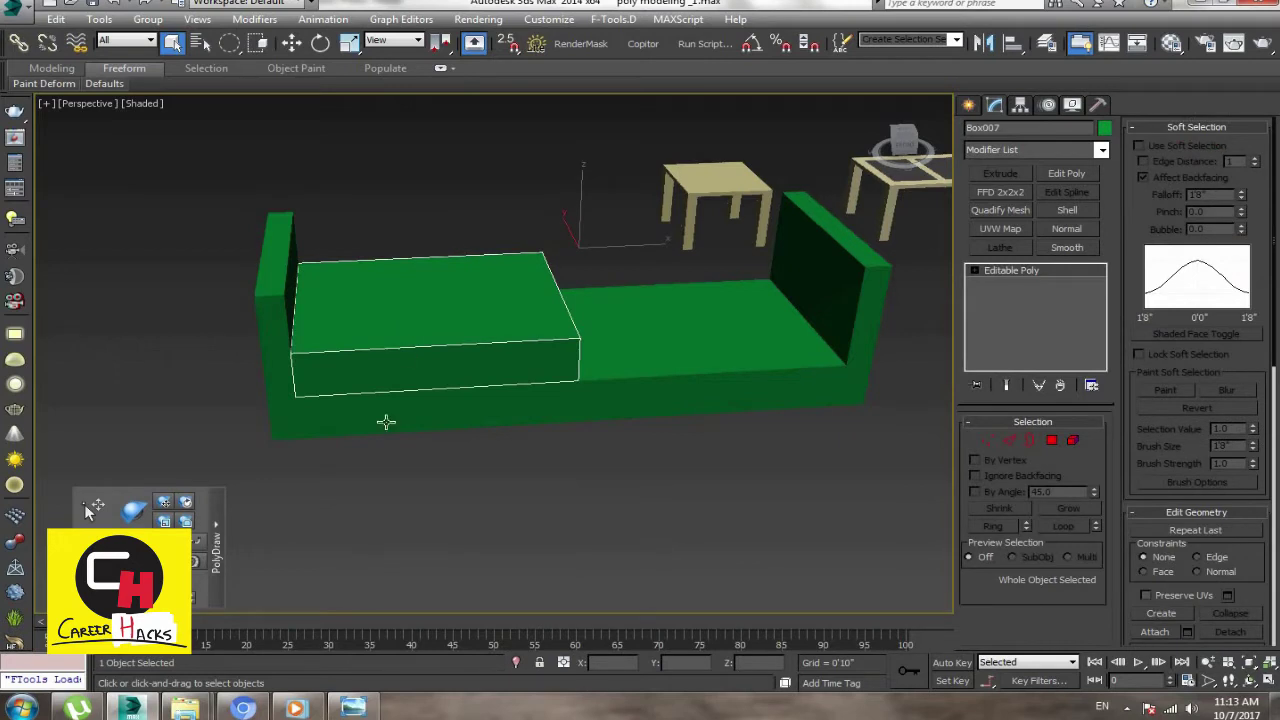
key(w)
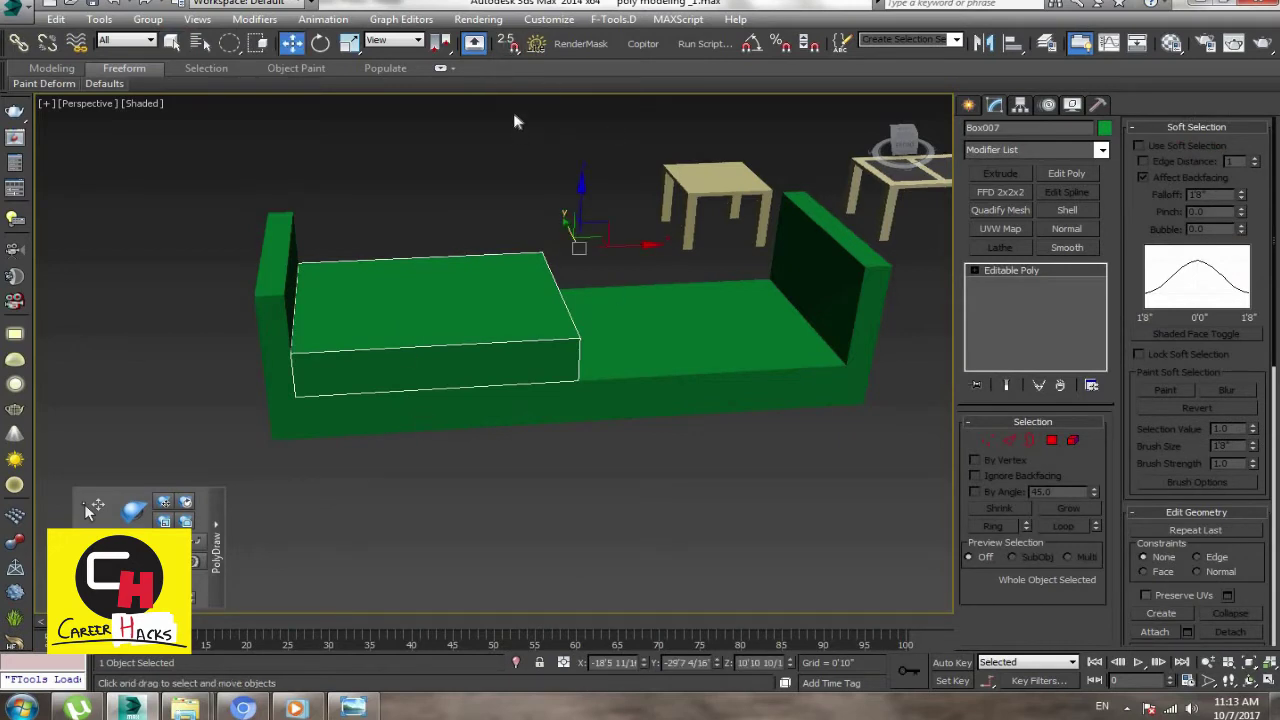
Step: With 3D snap and selection lock, Shift-clone the cushion to the right as Box008
drag(505, 43, 505, 118)
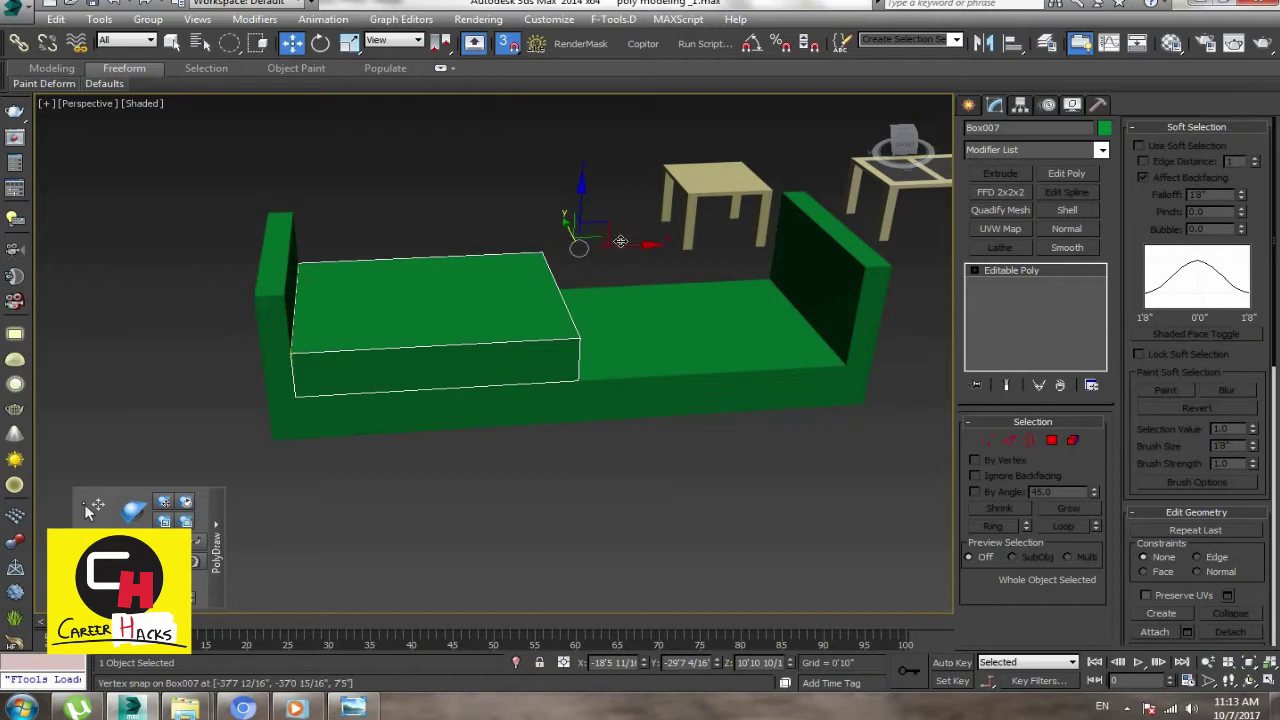
key(space)
drag(531, 343, 297, 352)
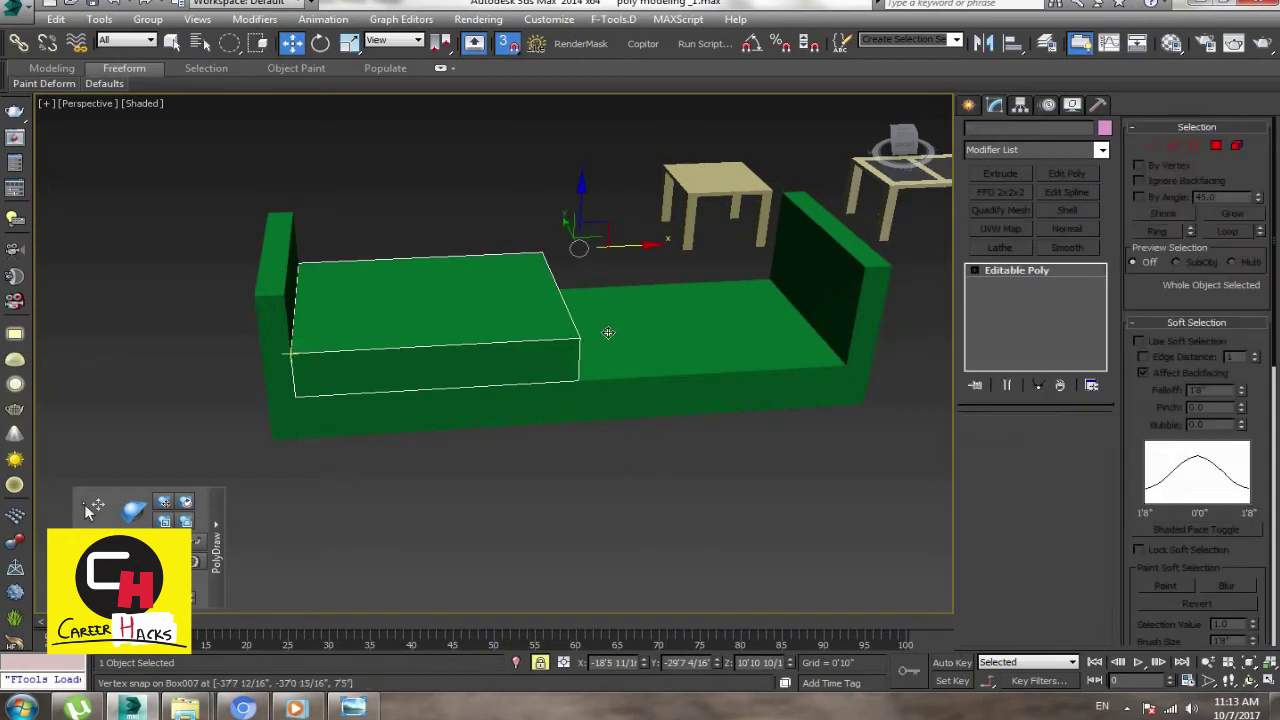
shift+drag(297, 352, 560, 345)
click(641, 418)
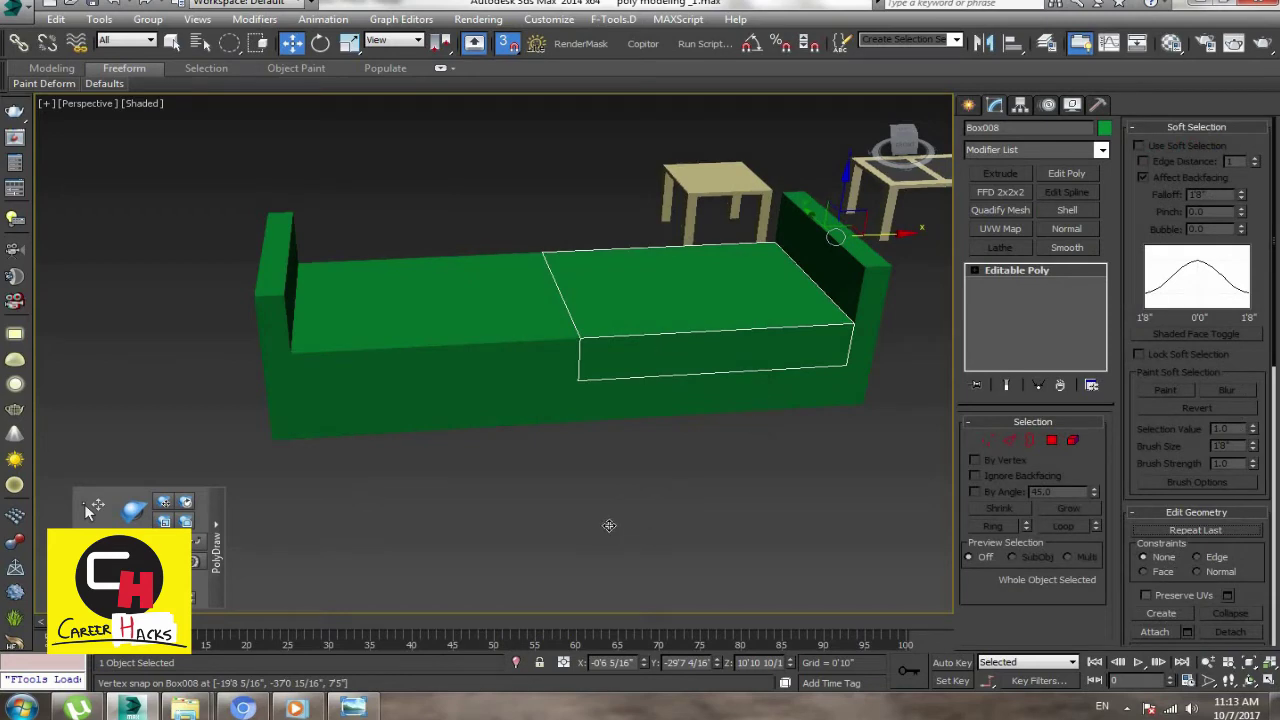
click(668, 502)
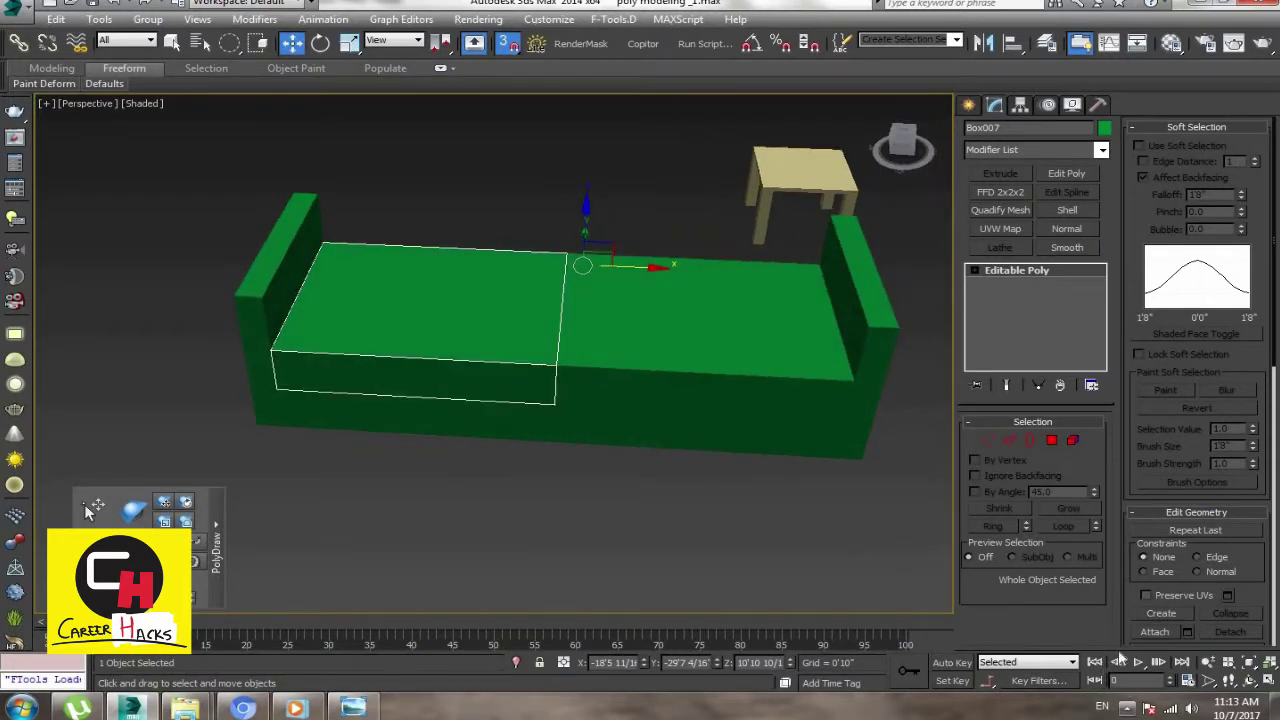
Step: Orbit around the sofa, select the left seat cushion box, and zoom in to frame it
click(1127, 707)
right_click(1129, 604)
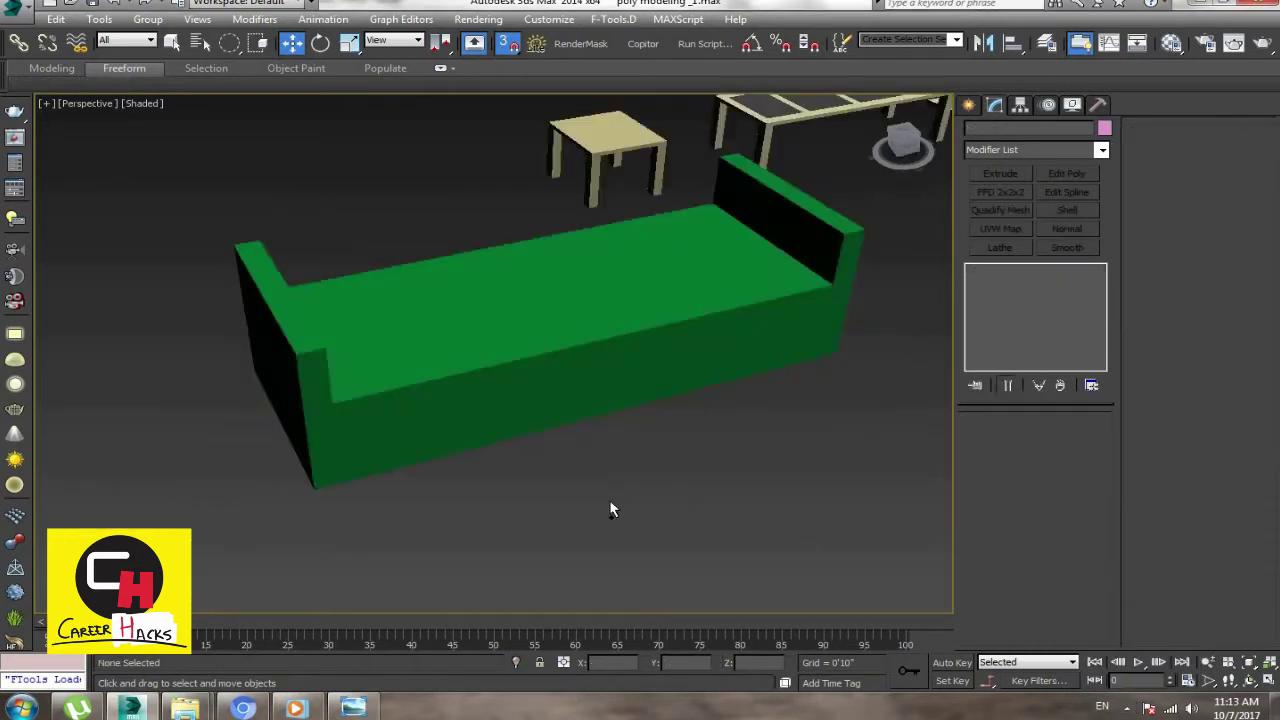
mouse_move(609, 499)
alt+middle_down()
mouse_move(646, 512)
mouse_move(623, 480)
mouse_move(658, 480)
mouse_move(757, 549)
alt+middle_up()
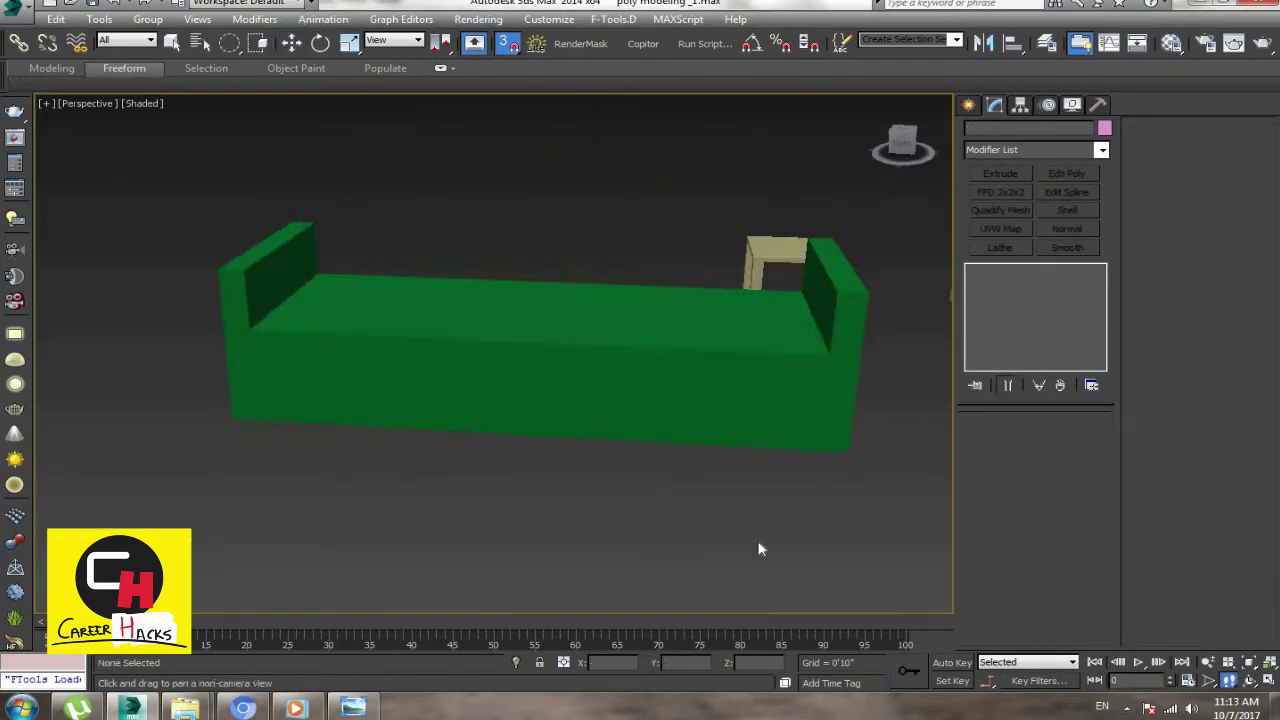
click(1127, 707)
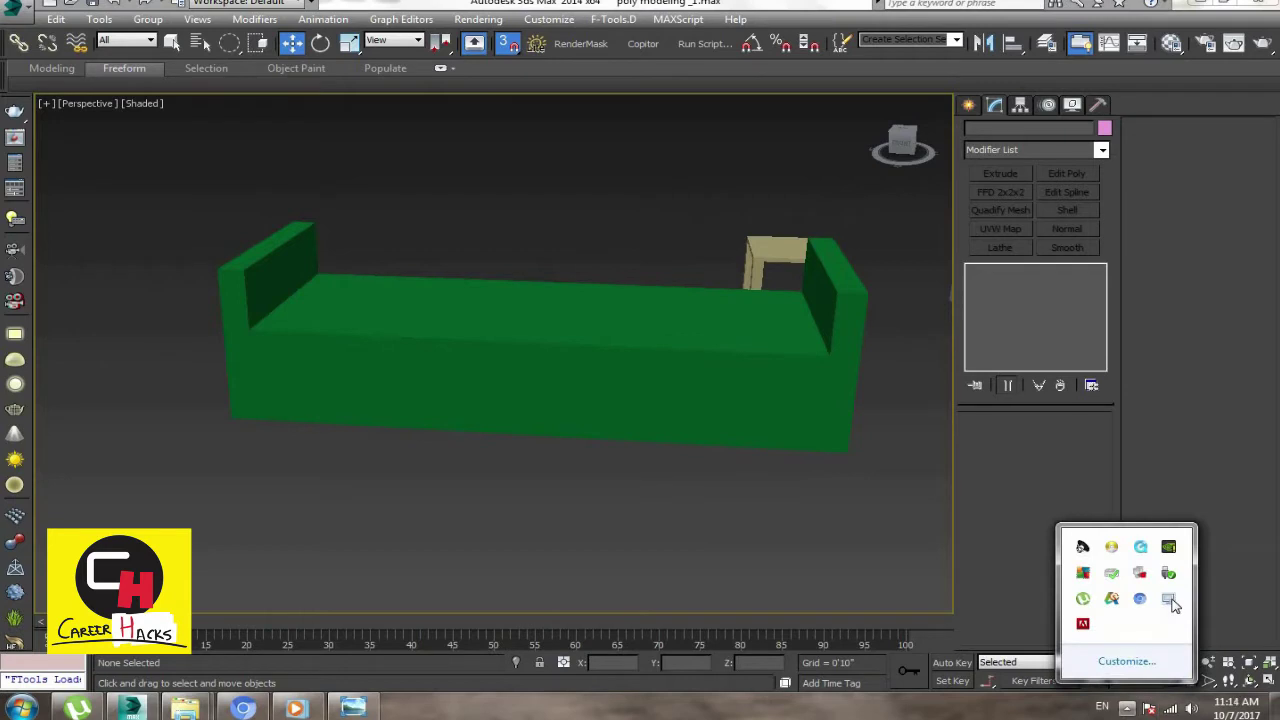
click(1169, 600)
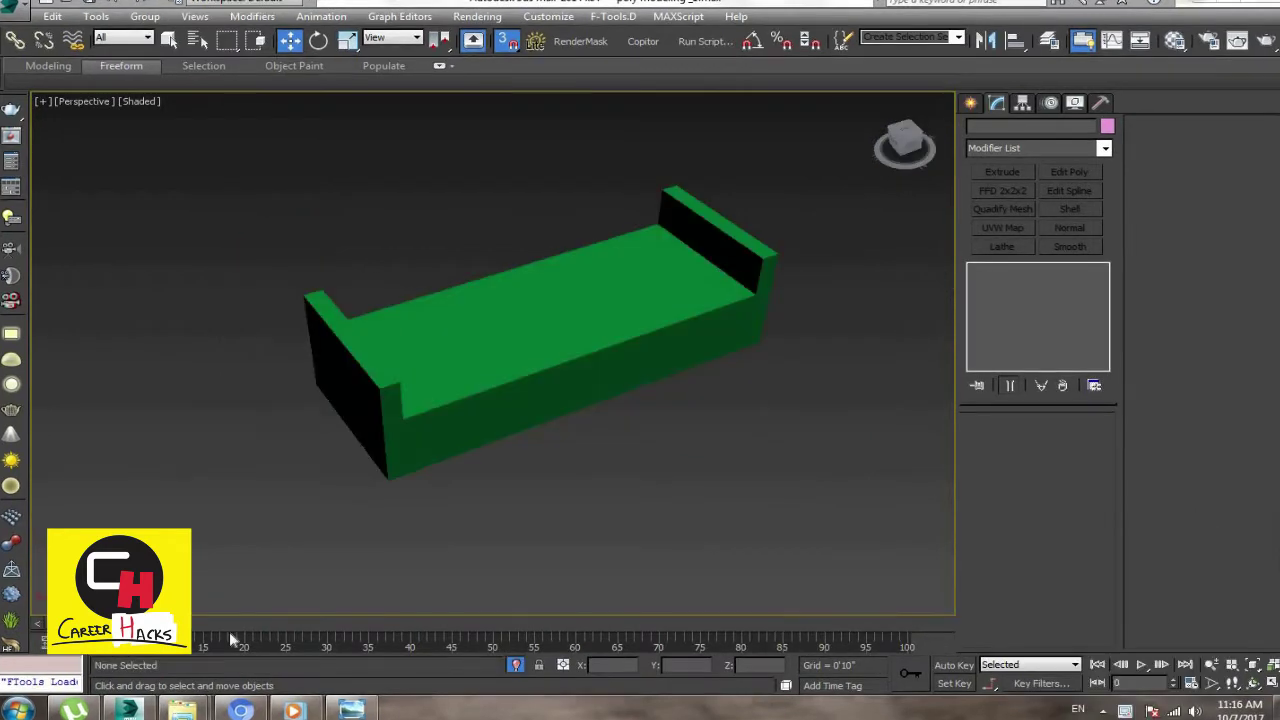
mouse_move(704, 429)
alt+middle_down()
mouse_move(549, 449)
mouse_move(743, 500)
mouse_move(639, 499)
mouse_move(360, 351)
alt+middle_up()
click(360, 351)
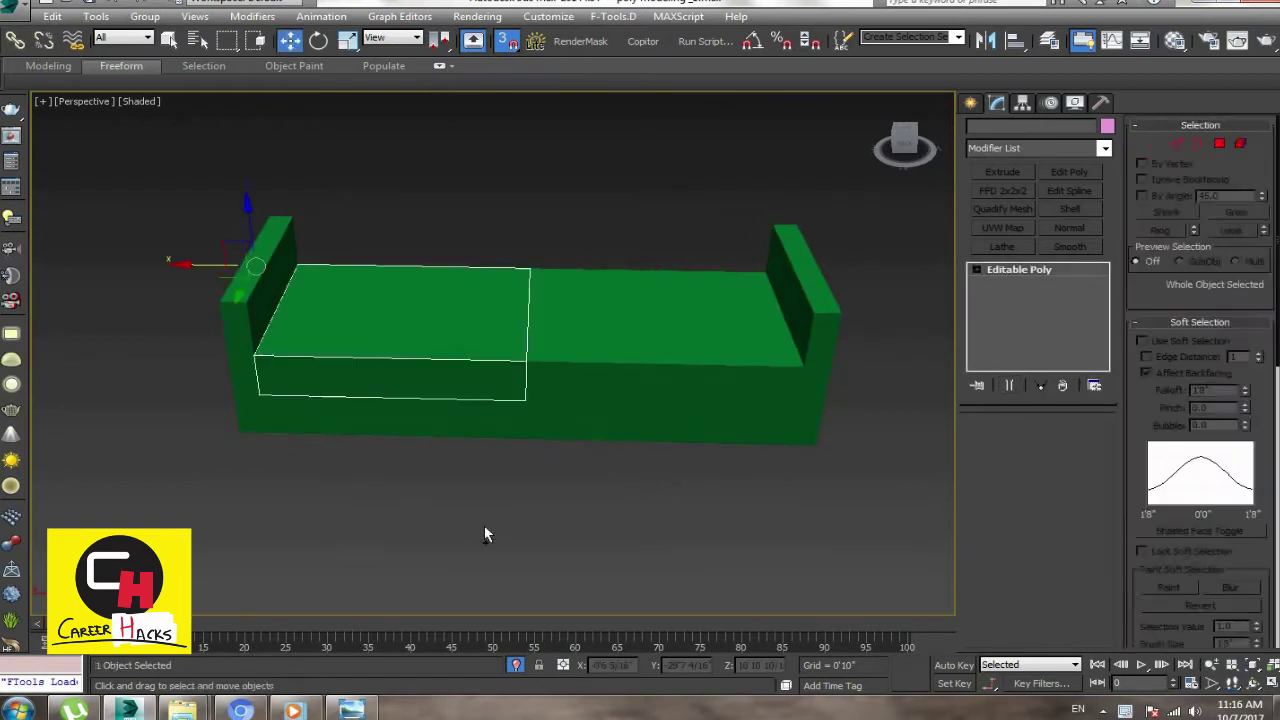
key(alt+z)
mouse_move(508, 460)
mouse_down()
mouse_move(533, 494)
mouse_move(514, 491)
mouse_move(623, 514)
mouse_up()
key(ctrl+p)
key(w)
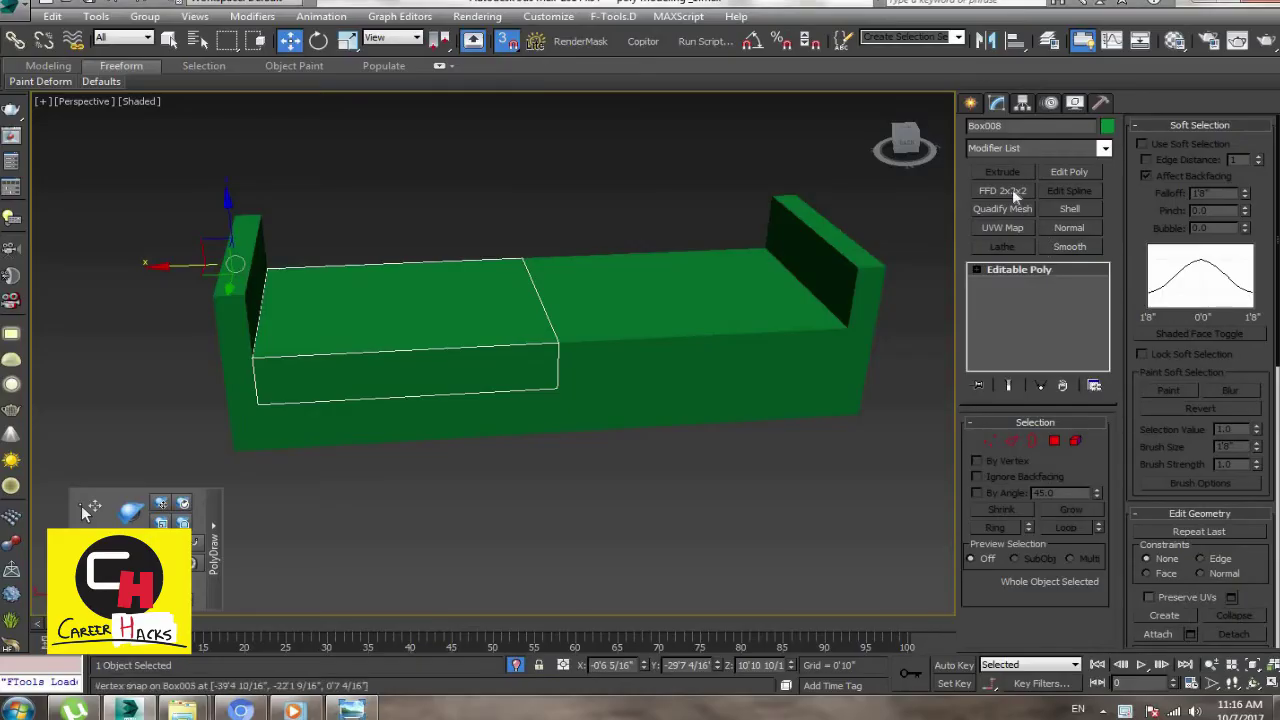
click(1039, 147)
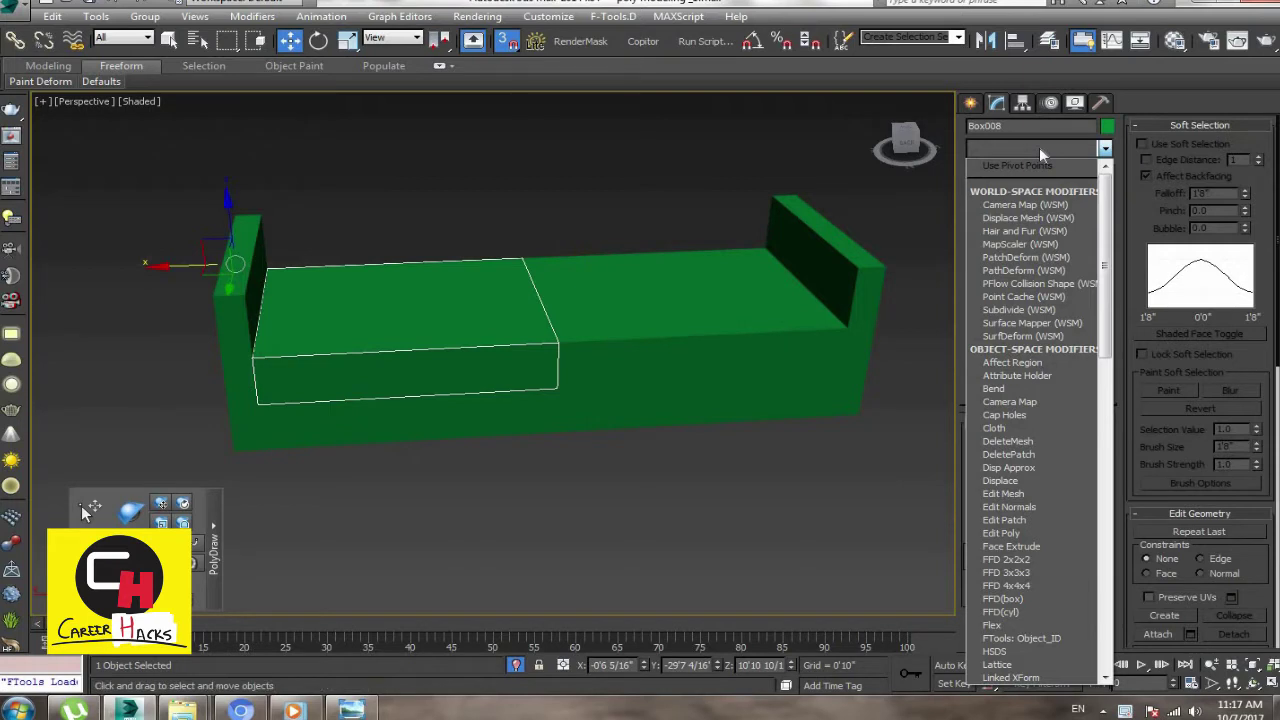
Step: Add a MeshSmooth modifier to the seat cushion from the modifier list
text(mes)
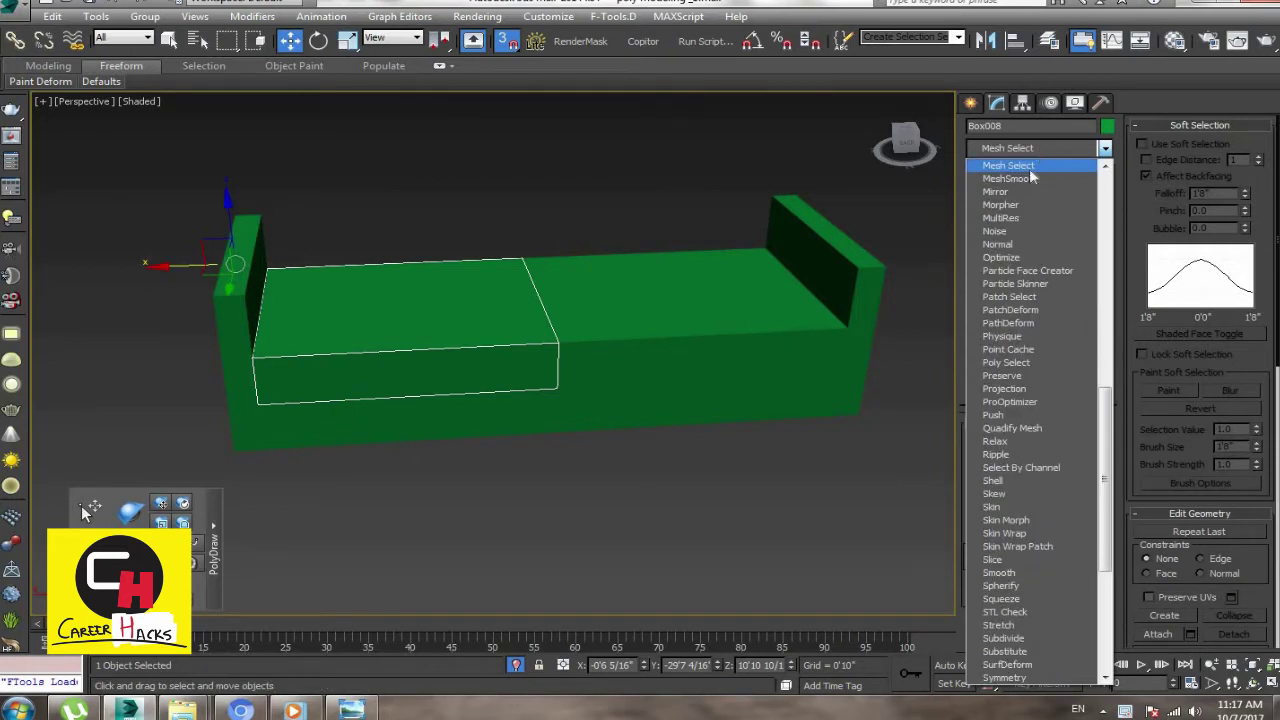
key(Down)
key(Return)
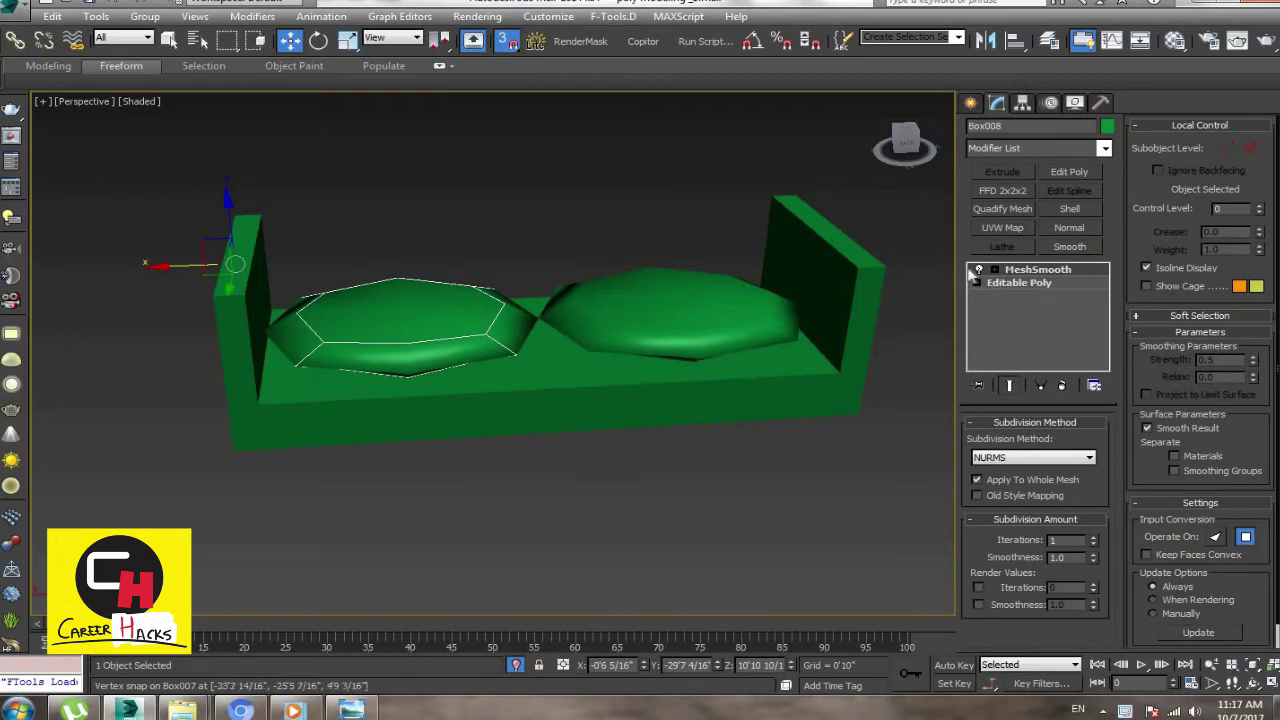
alt+middle_drag(571, 371, 320, 385)
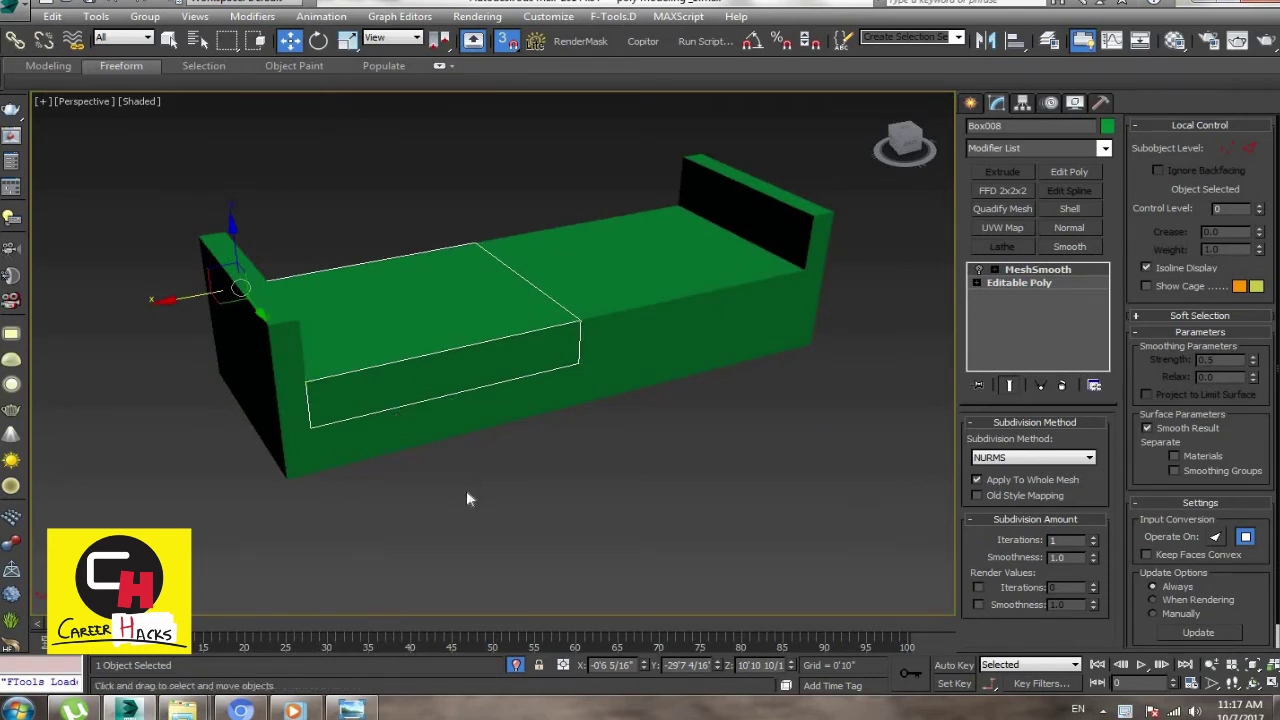
click(979, 269)
alt+middle_drag(511, 488, 605, 541)
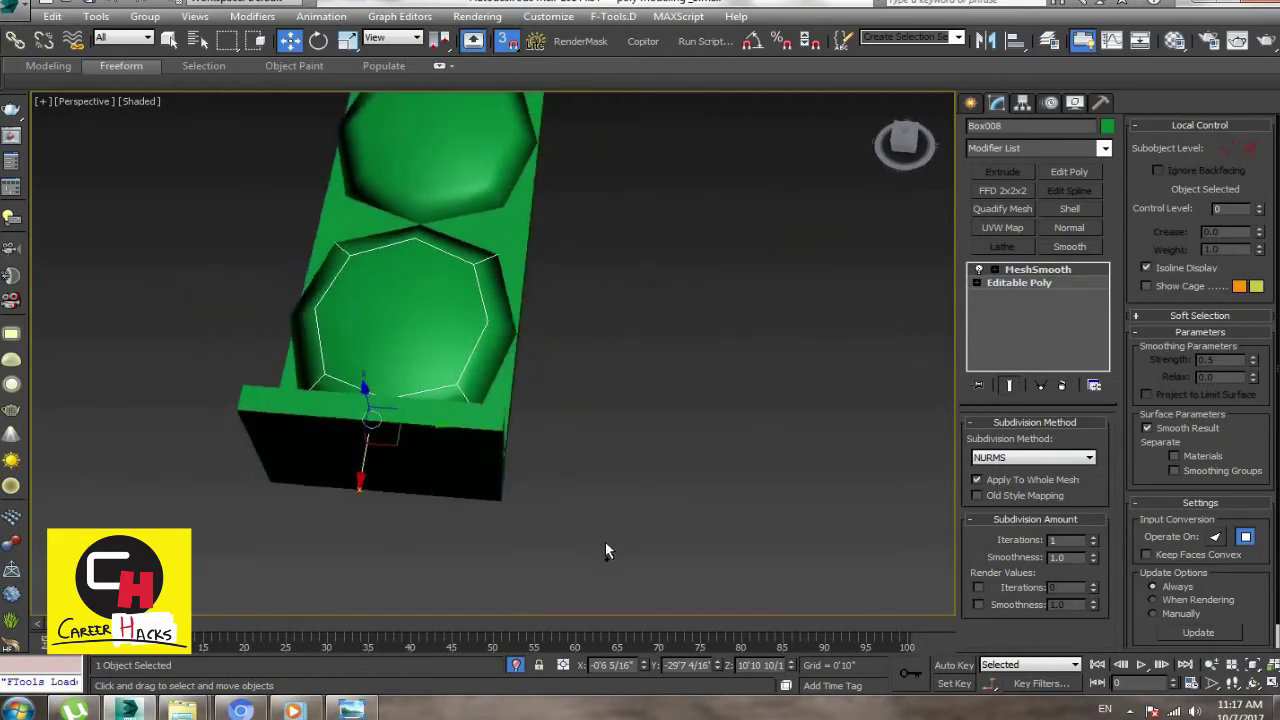
click(977, 283)
Step: Connect the selected cushion edges with one new edge, pinch reset to zero, slid near the right side
click(1006, 309)
mouse_move(633, 469)
alt+middle_down()
mouse_move(723, 451)
mouse_move(474, 354)
alt+middle_up()
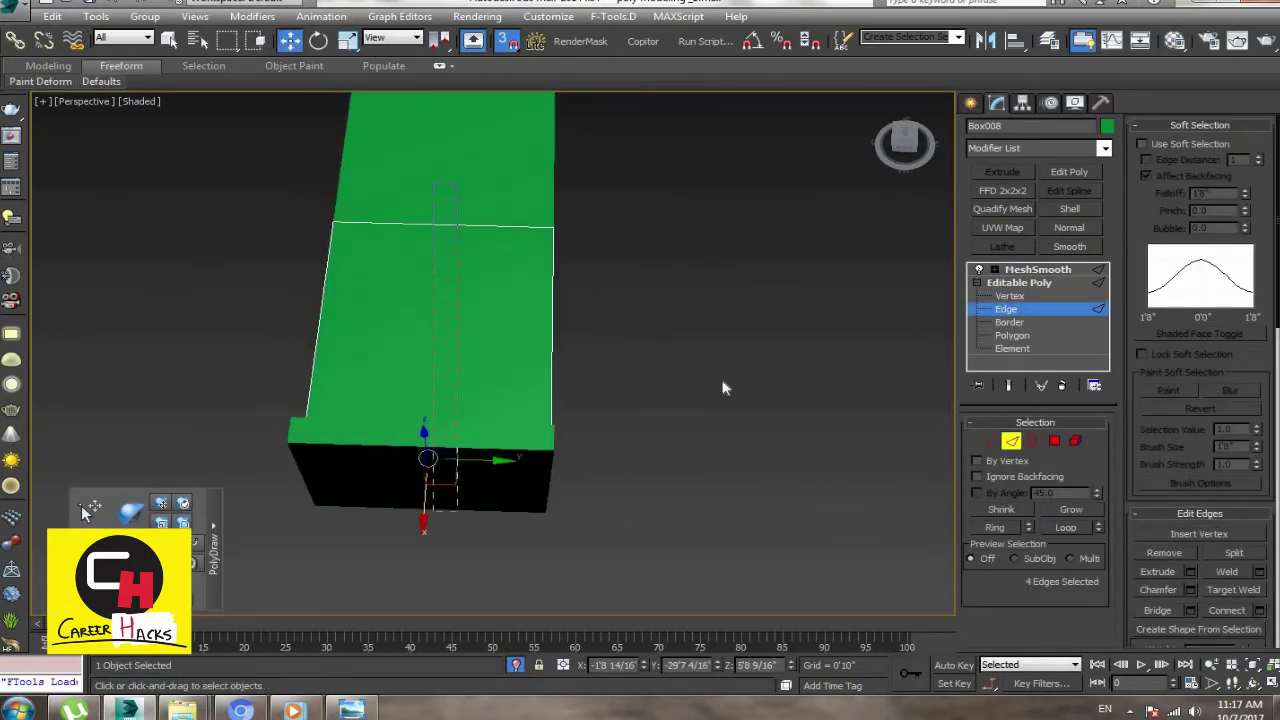
right_click(725, 388)
click(555, 433)
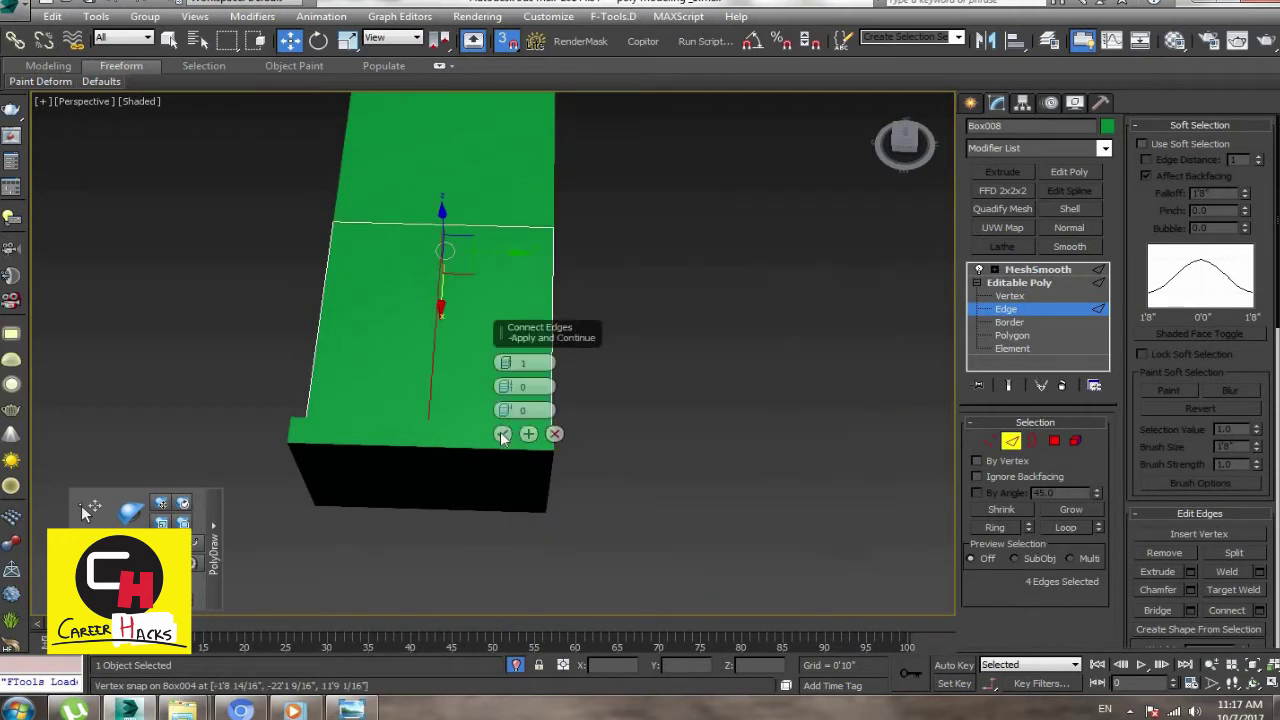
drag(505, 387, 508, 294)
right_click(505, 387)
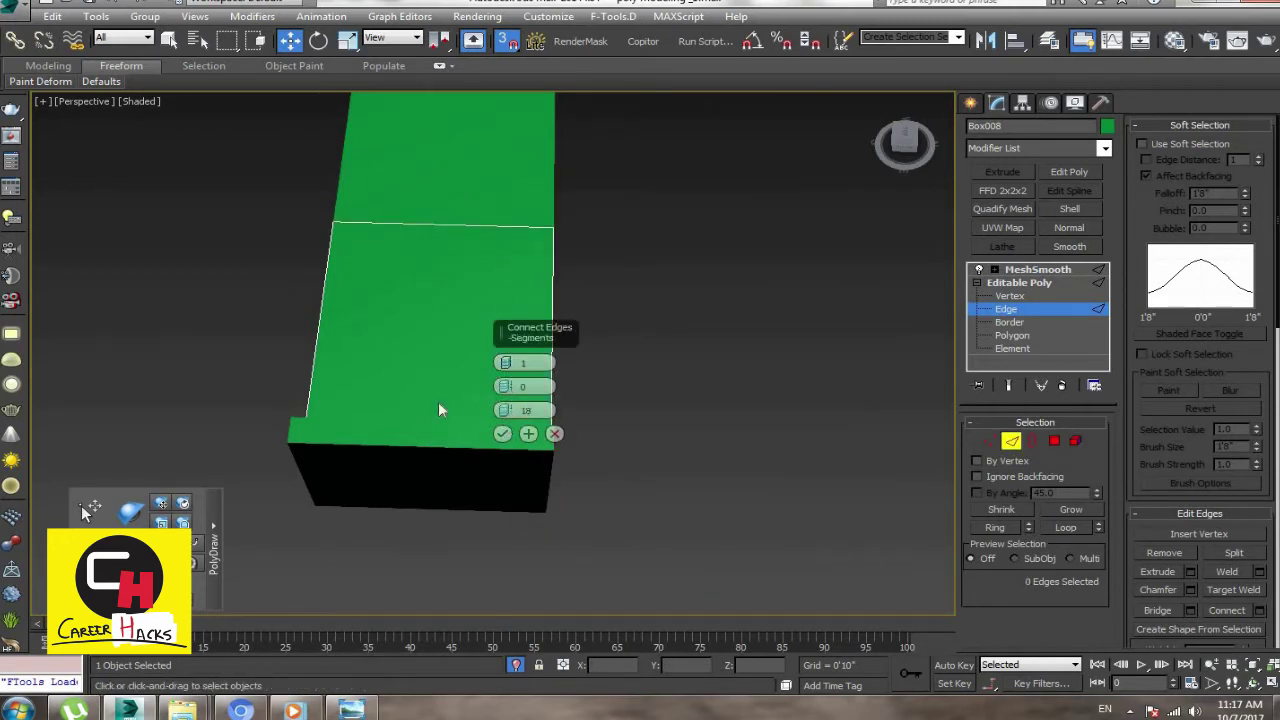
drag(505, 410, 500, 335)
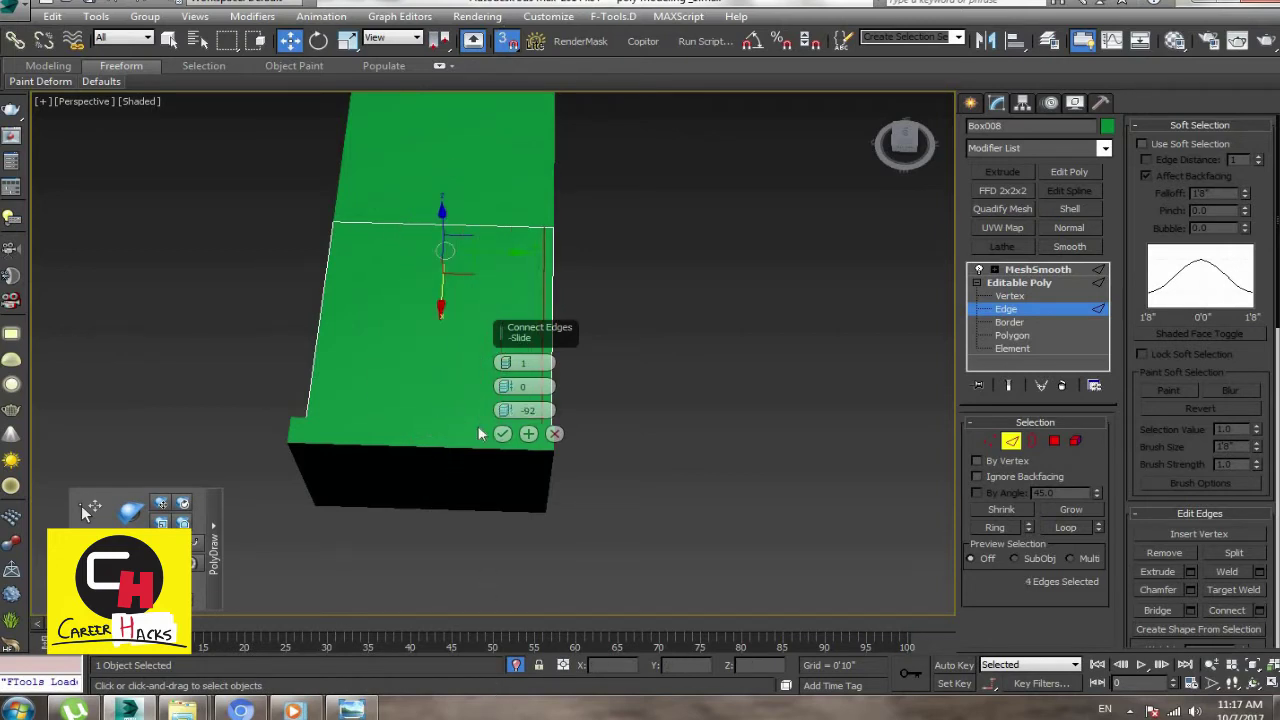
click(502, 433)
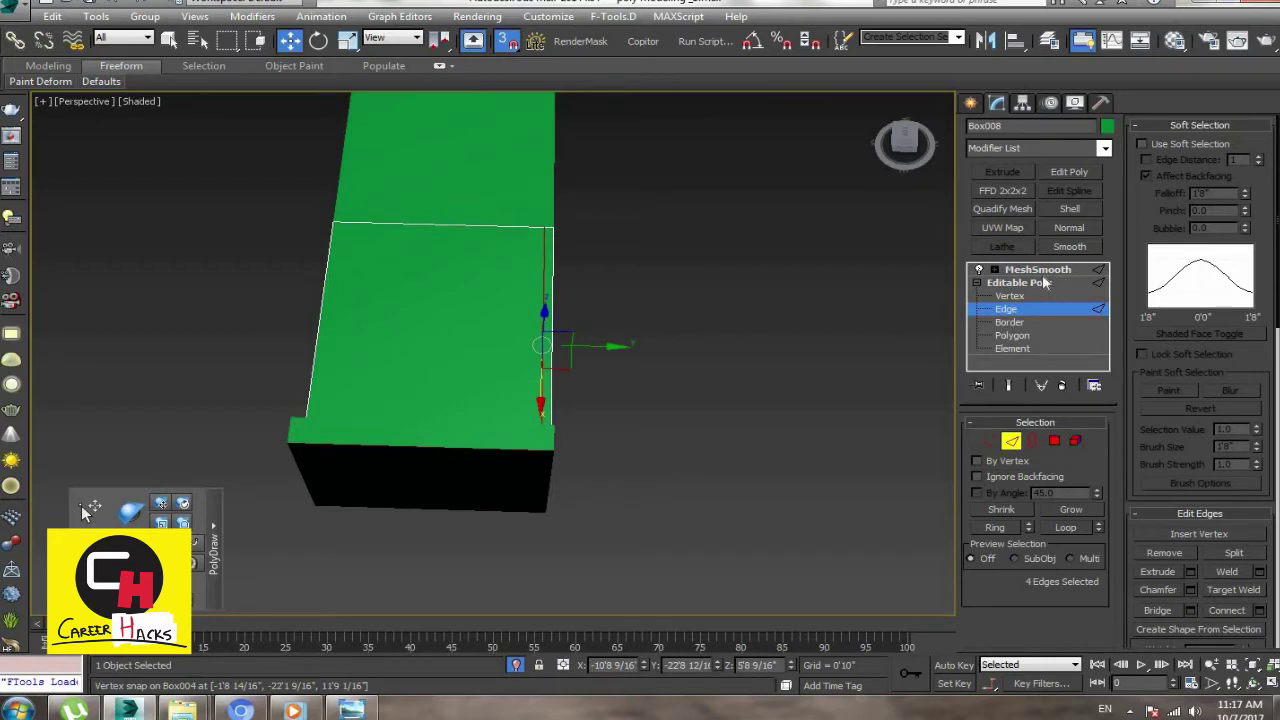
click(1043, 283)
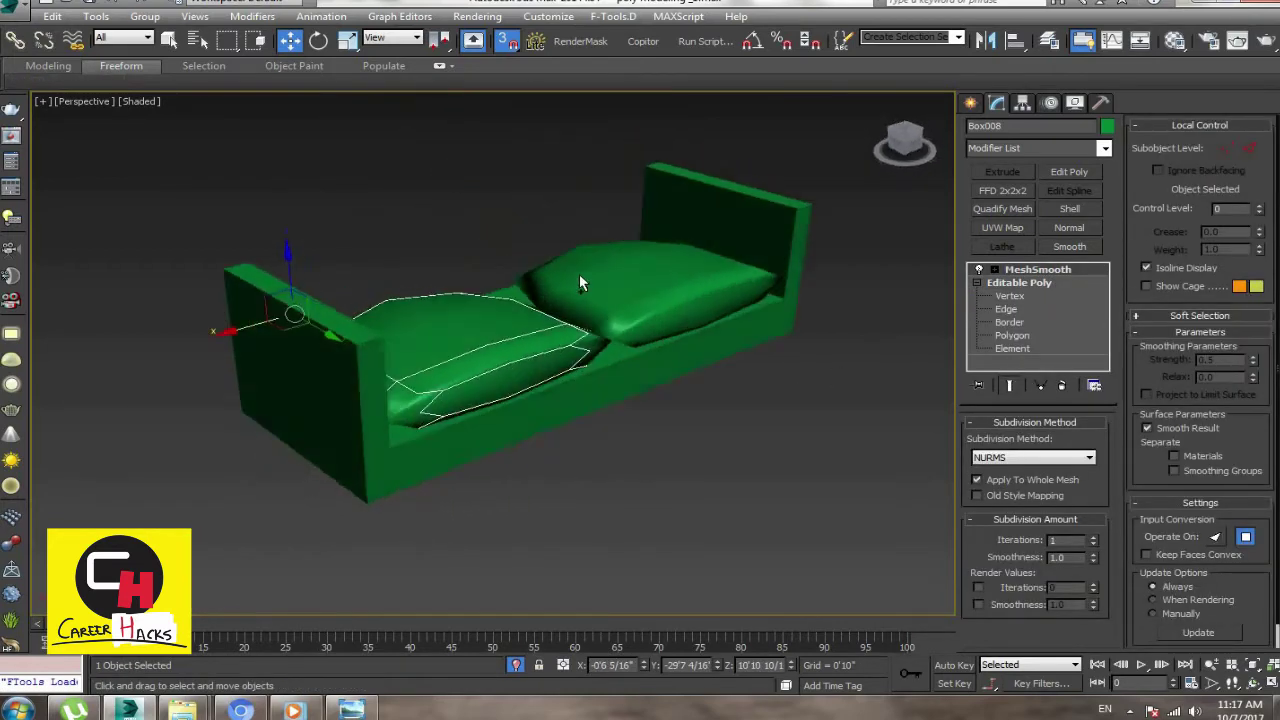
Step: Orbit around the sofa and drop to the cushion's Editable Poly level below MeshSmooth
alt+middle_drag(579, 283, 466, 271)
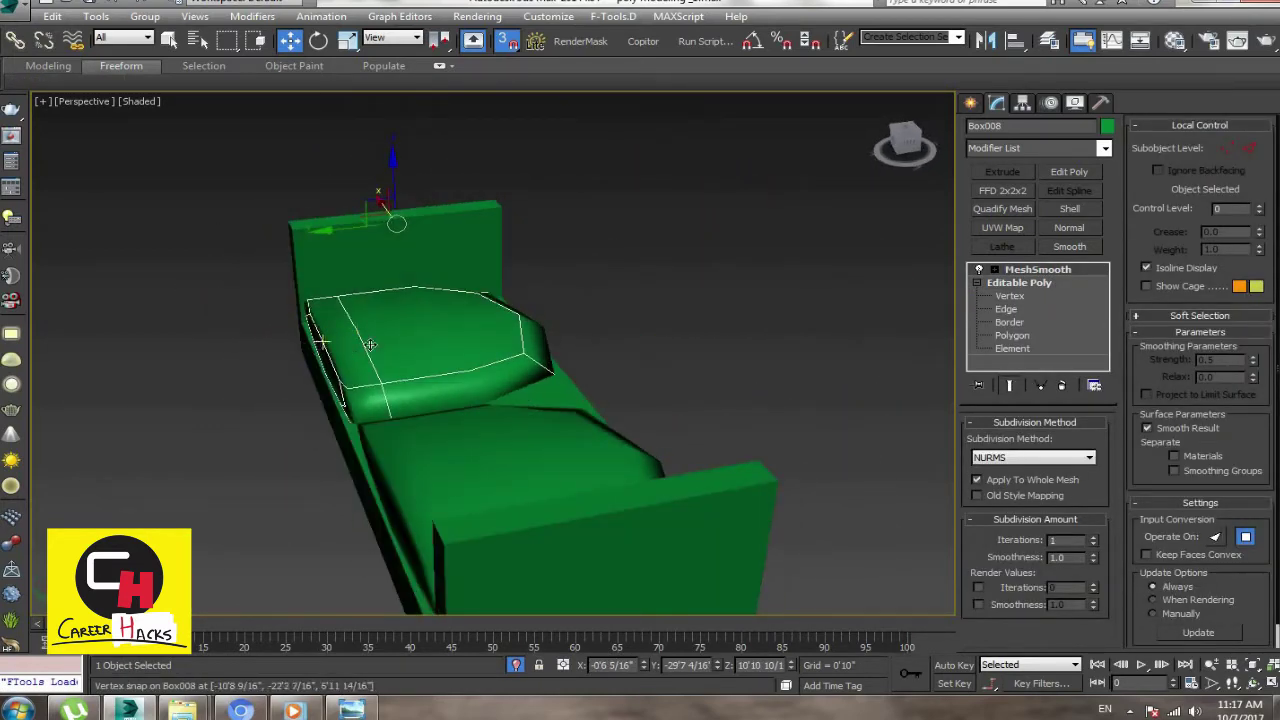
mouse_move(348, 360)
alt+middle_down()
mouse_move(354, 376)
mouse_move(486, 418)
mouse_move(900, 322)
alt+middle_up()
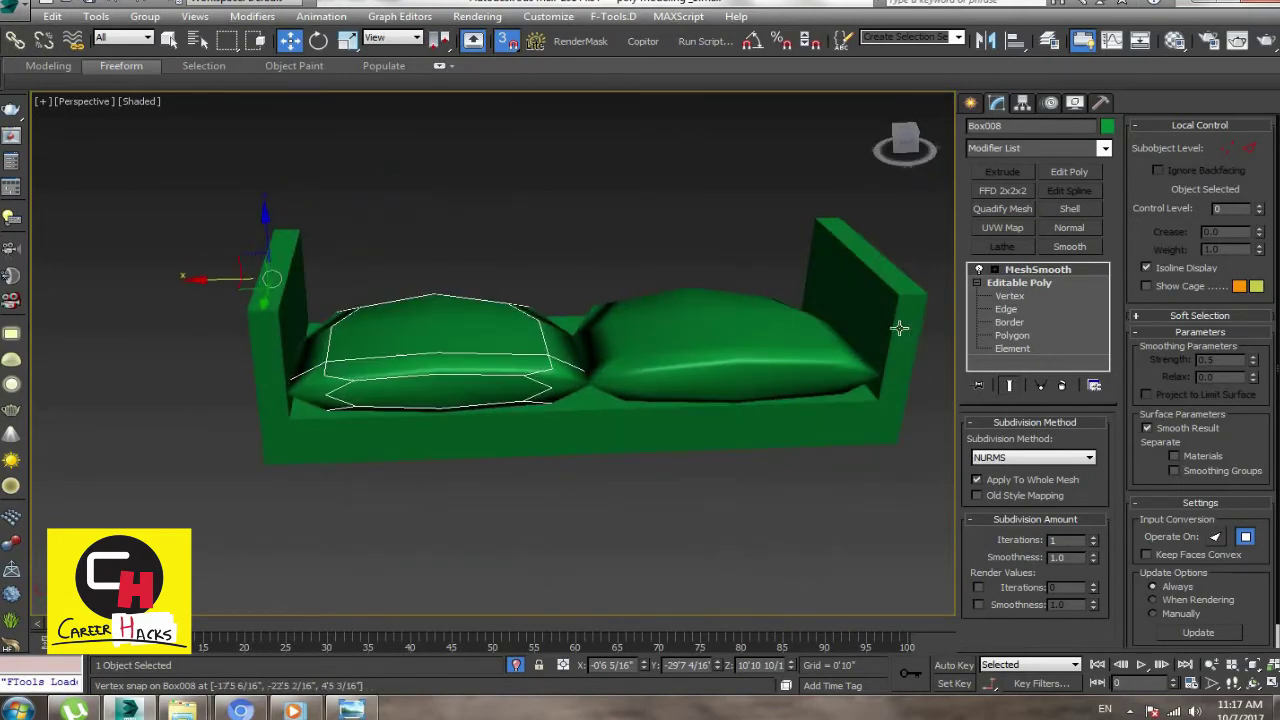
click(1019, 283)
alt+middle_drag(480, 330, 560, 320)
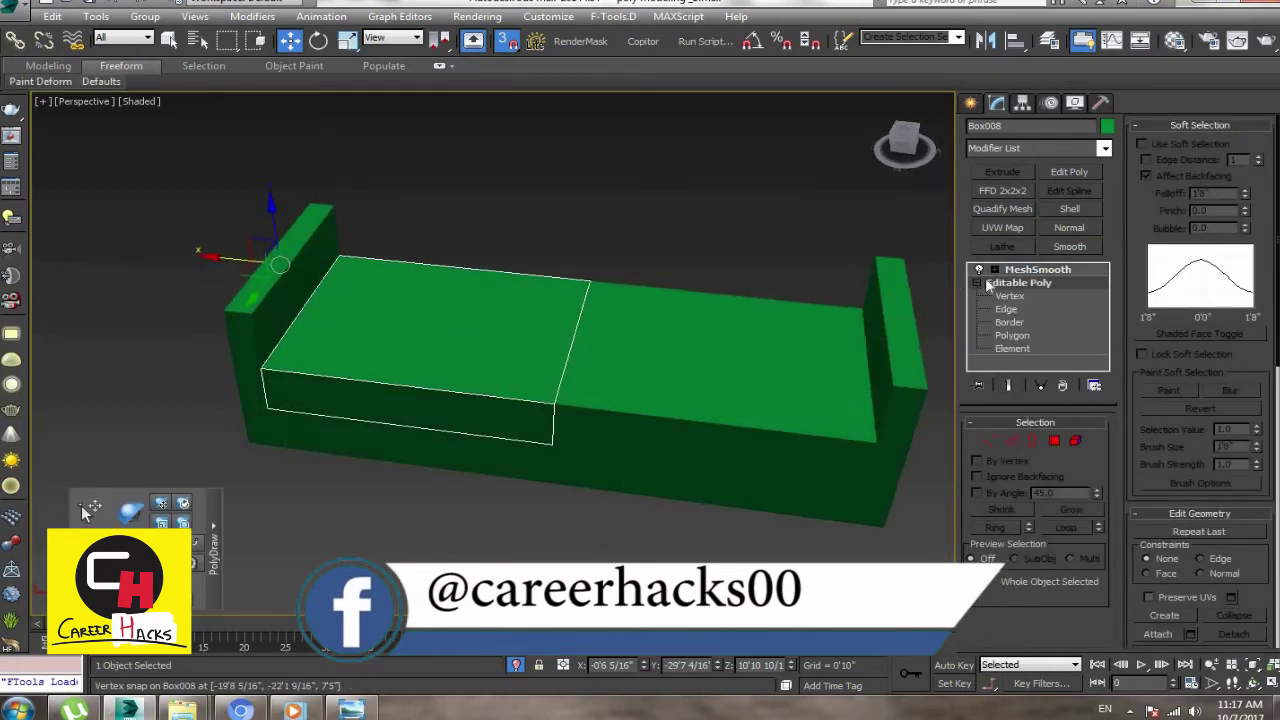
click(1044, 148)
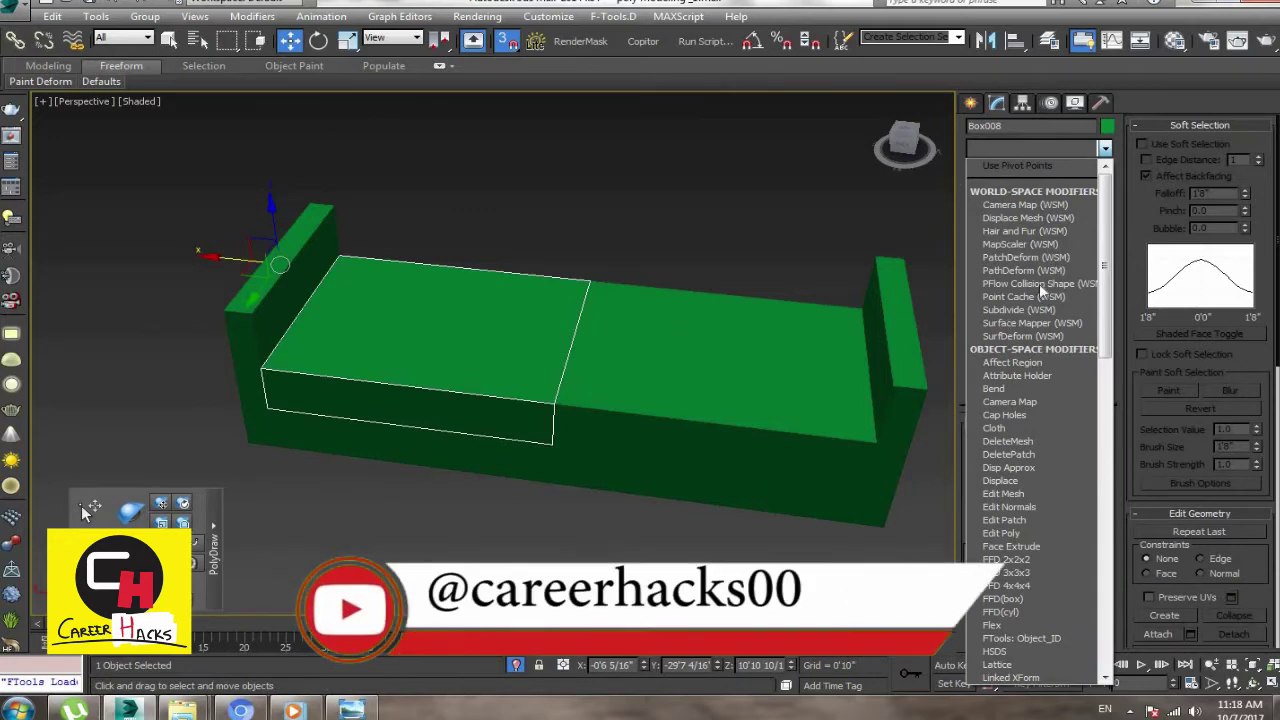
scroll(1012, 400, down, 7)
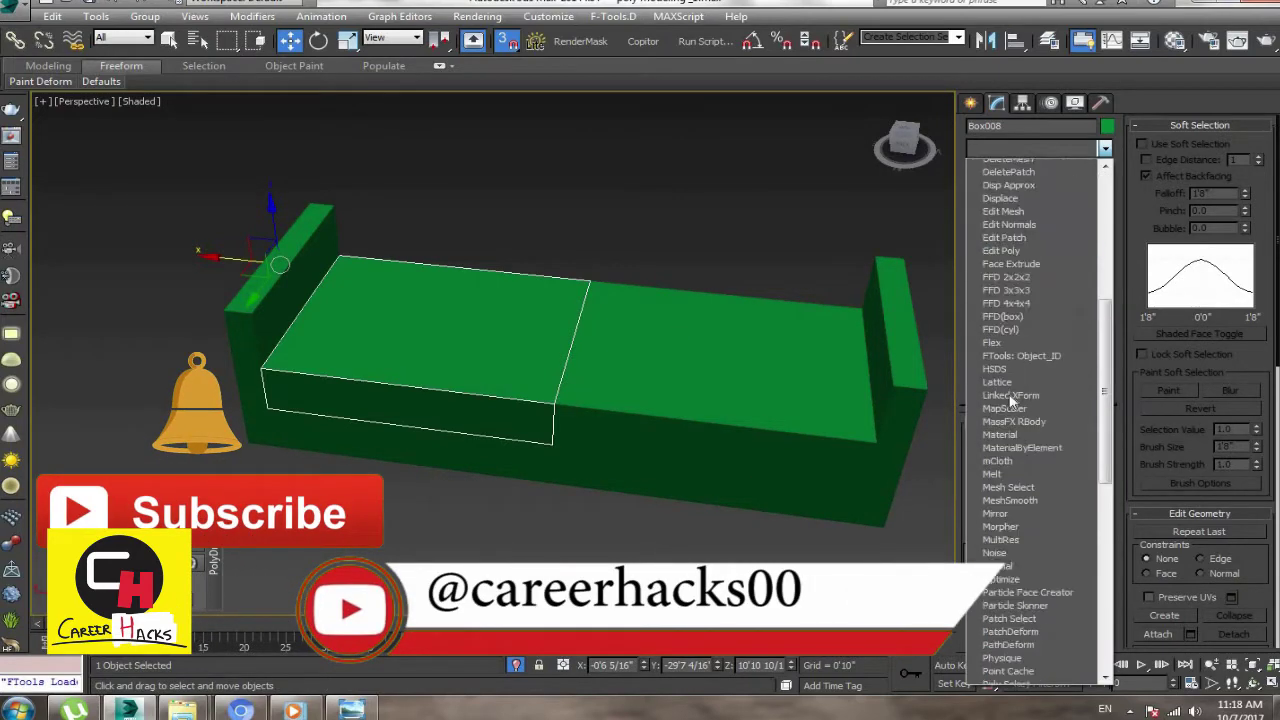
scroll(1012, 400, down, 10)
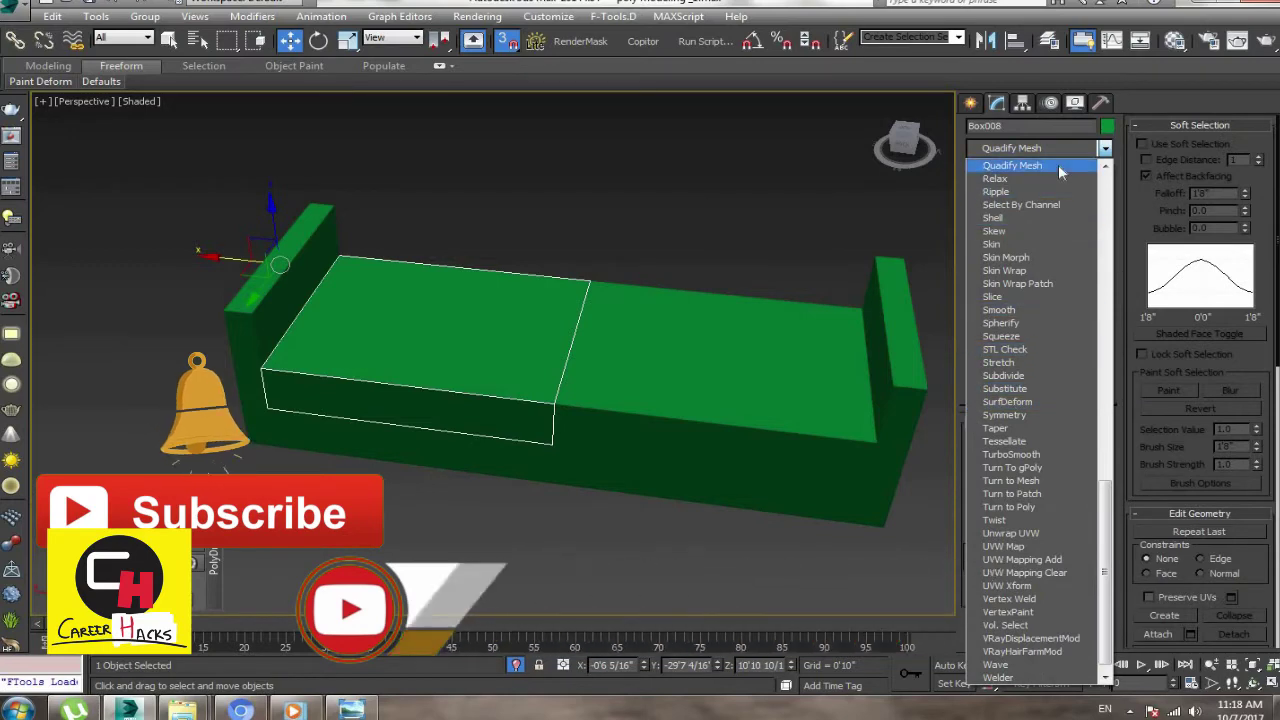
click(352, 710)
scroll(723, 300, up, 2)
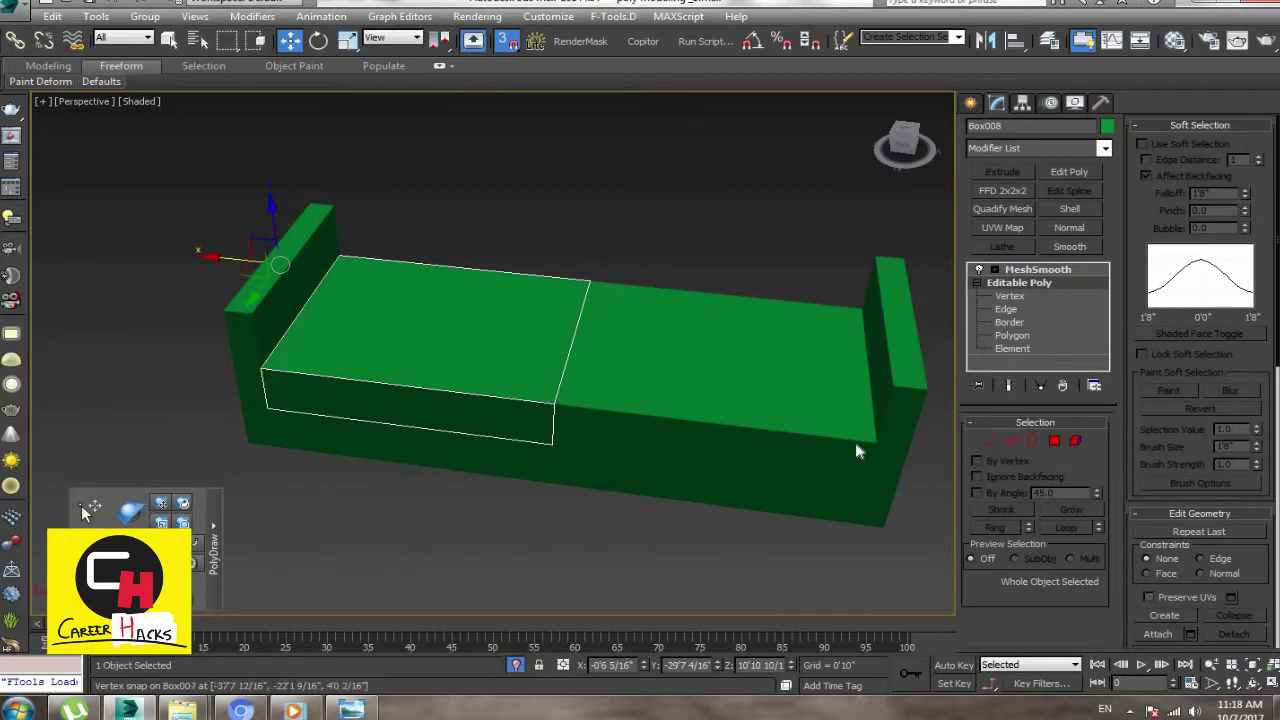
key(2)
Step: Add two connecting edges across the cushion, slide reset to zero and pinched apart
alt+middle_drag(561, 454, 460, 271)
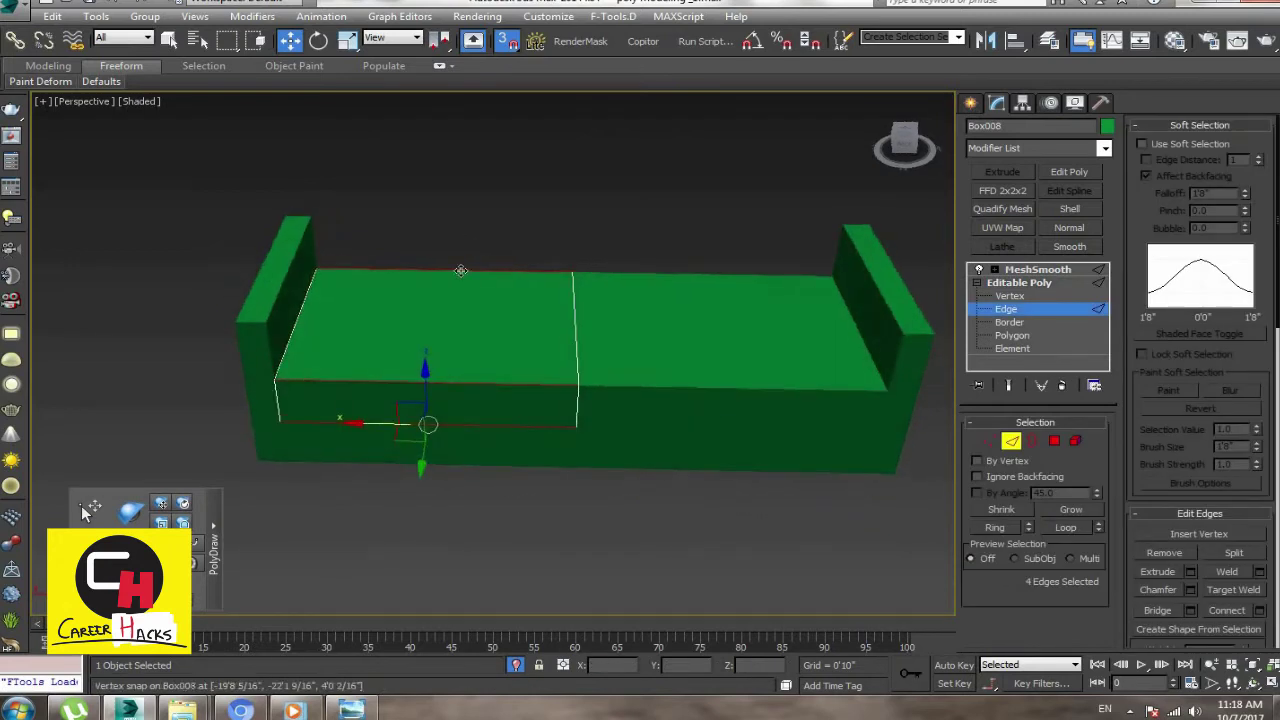
right_click(688, 350)
click(531, 417)
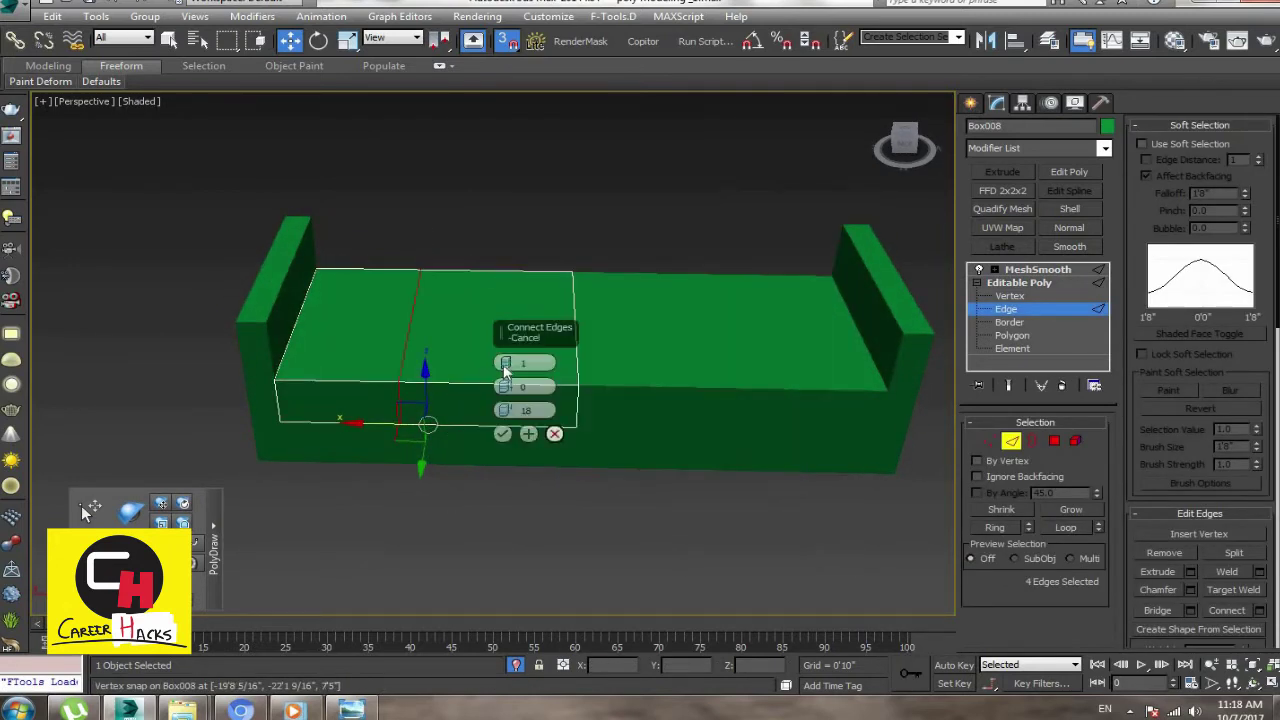
drag(508, 397, 507, 403)
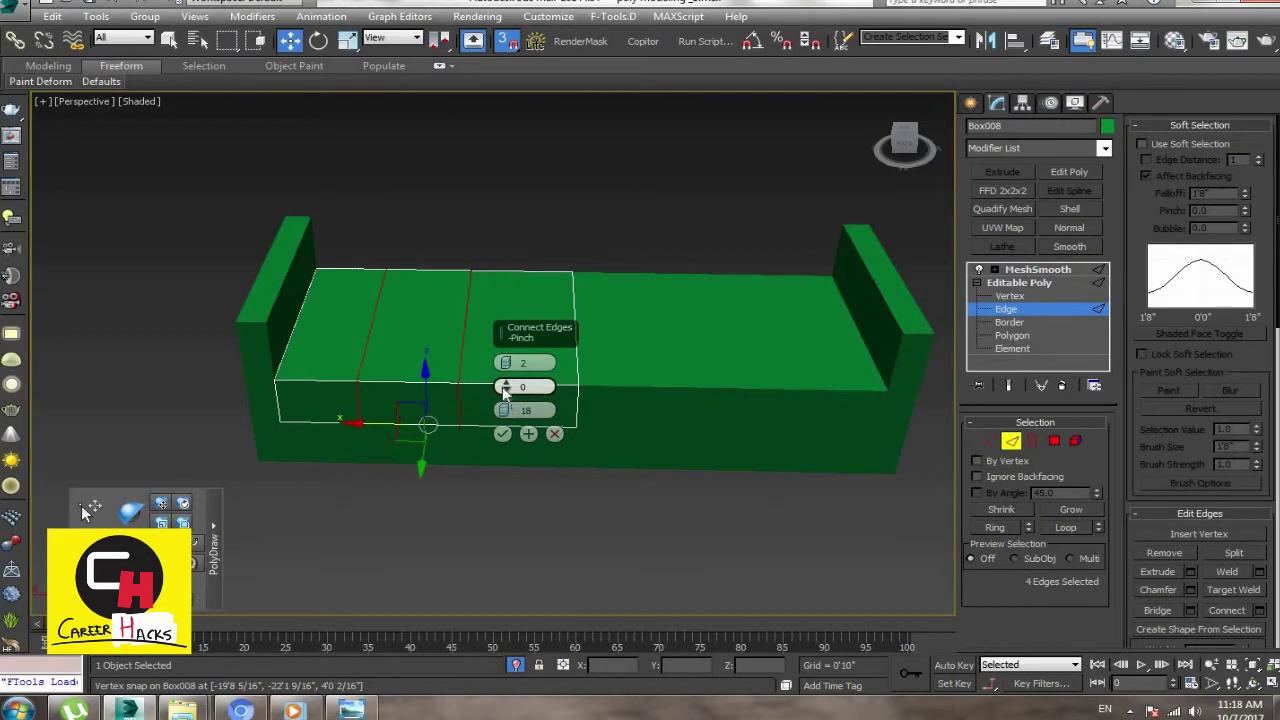
right_click(505, 410)
drag(506, 386, 511, 277)
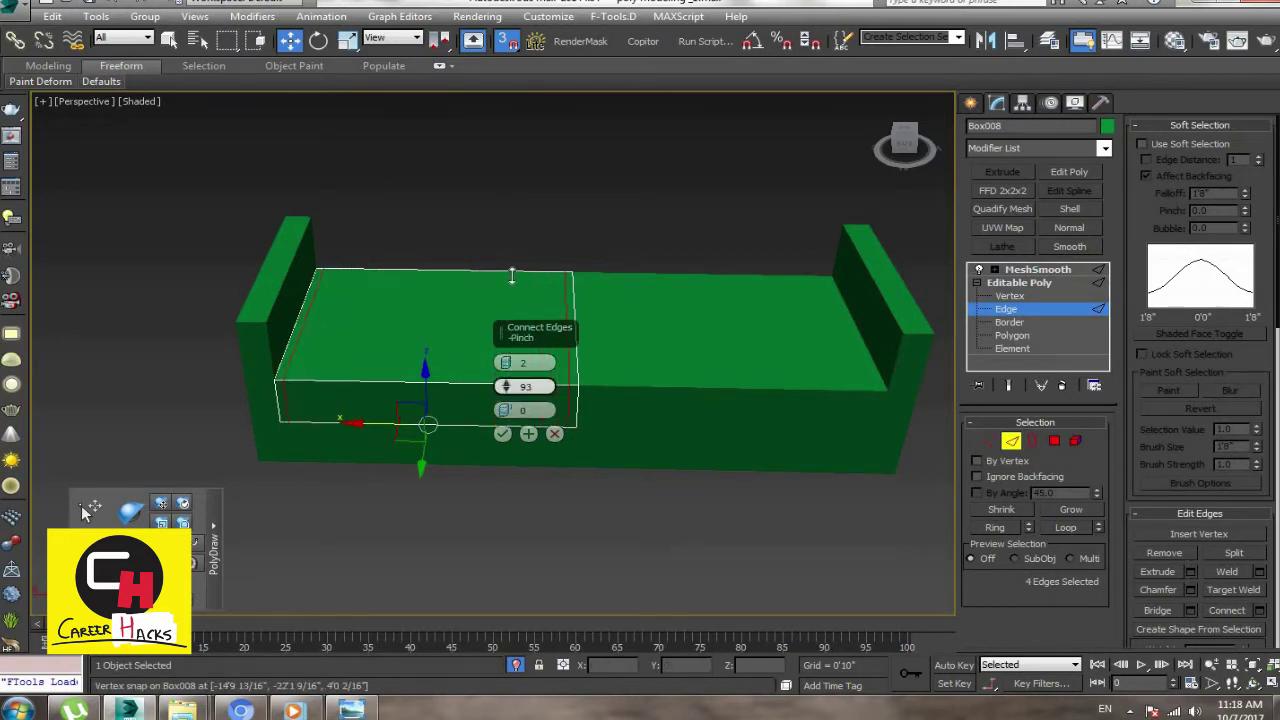
click(505, 435)
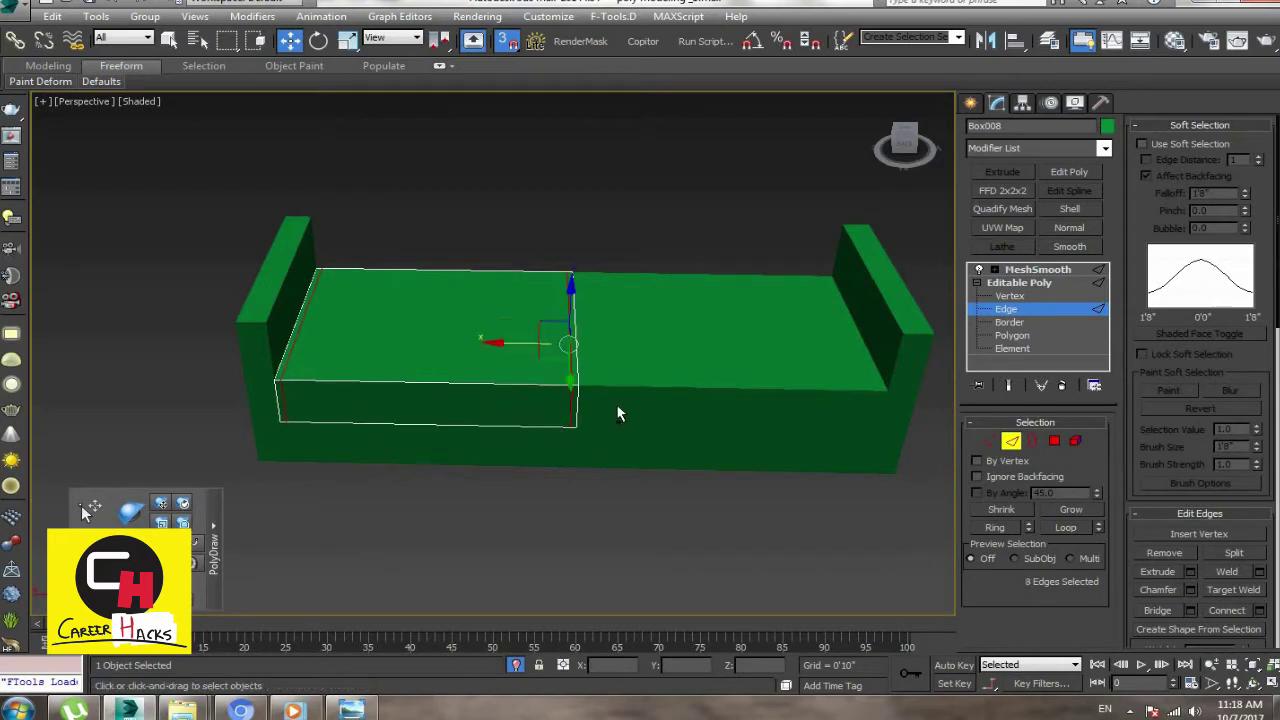
Step: Try further Connect operations at the cushion's front corner, cancel them, and reselect the left cushion
alt+middle_drag(617, 409, 447, 208)
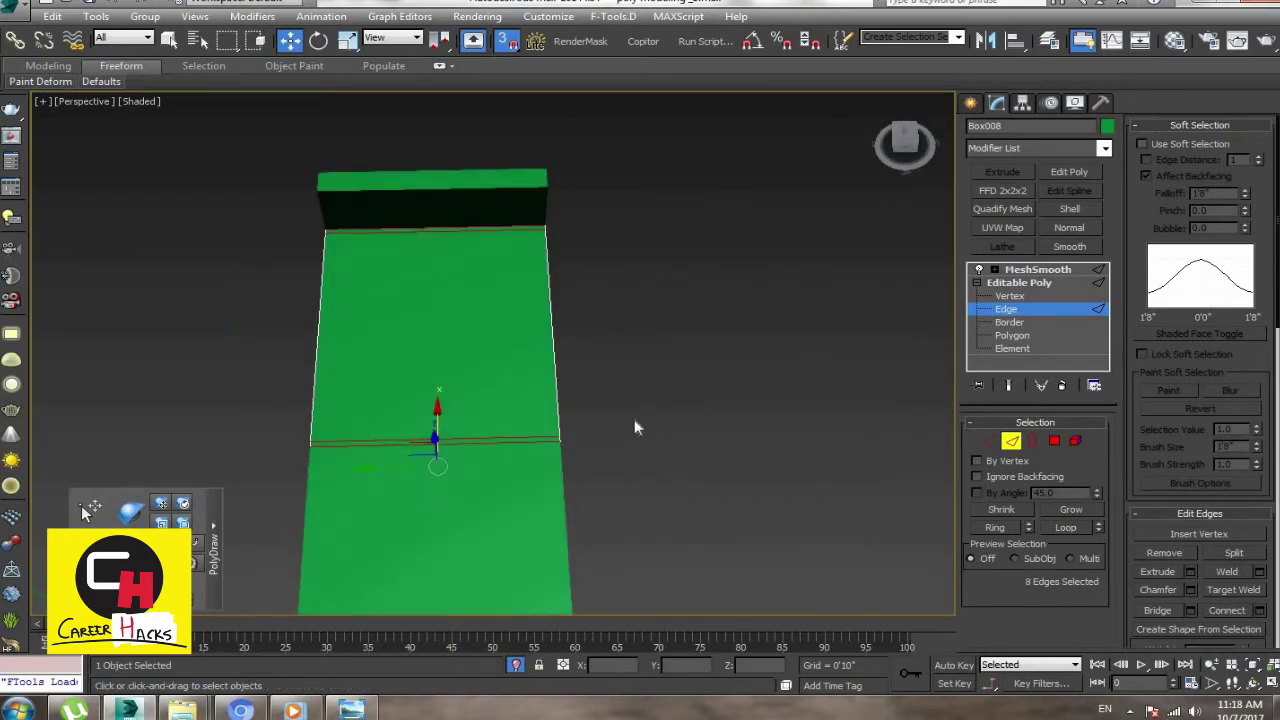
right_click(636, 424)
click(578, 412)
click(420, 371)
alt+middle_drag(420, 371, 566, 471)
drag(600, 402, 578, 362)
right_click(655, 366)
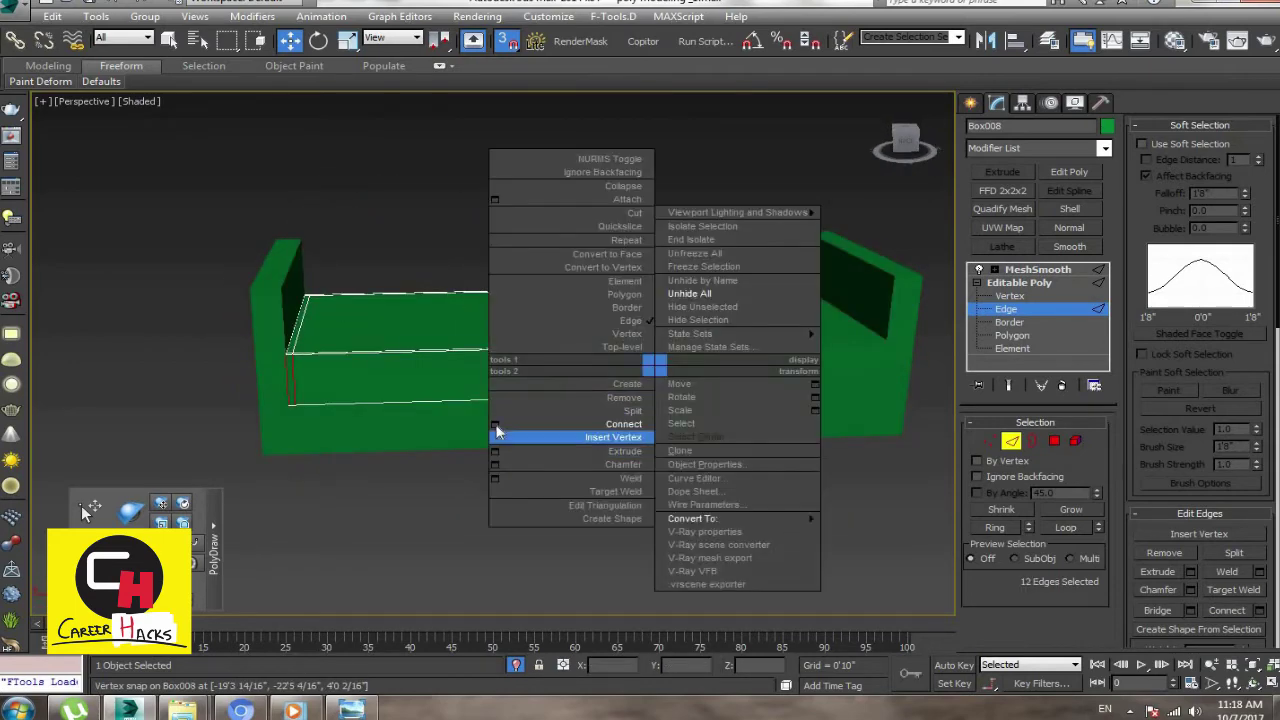
click(512, 432)
click(591, 541)
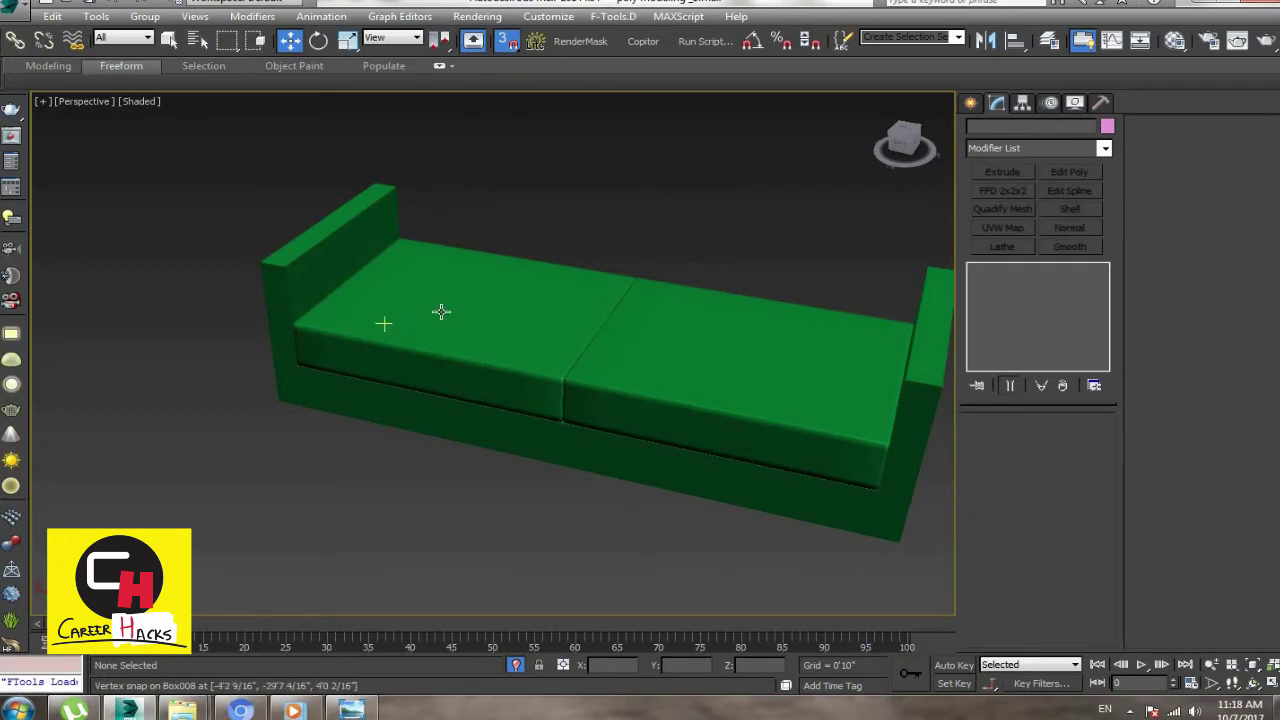
click(398, 299)
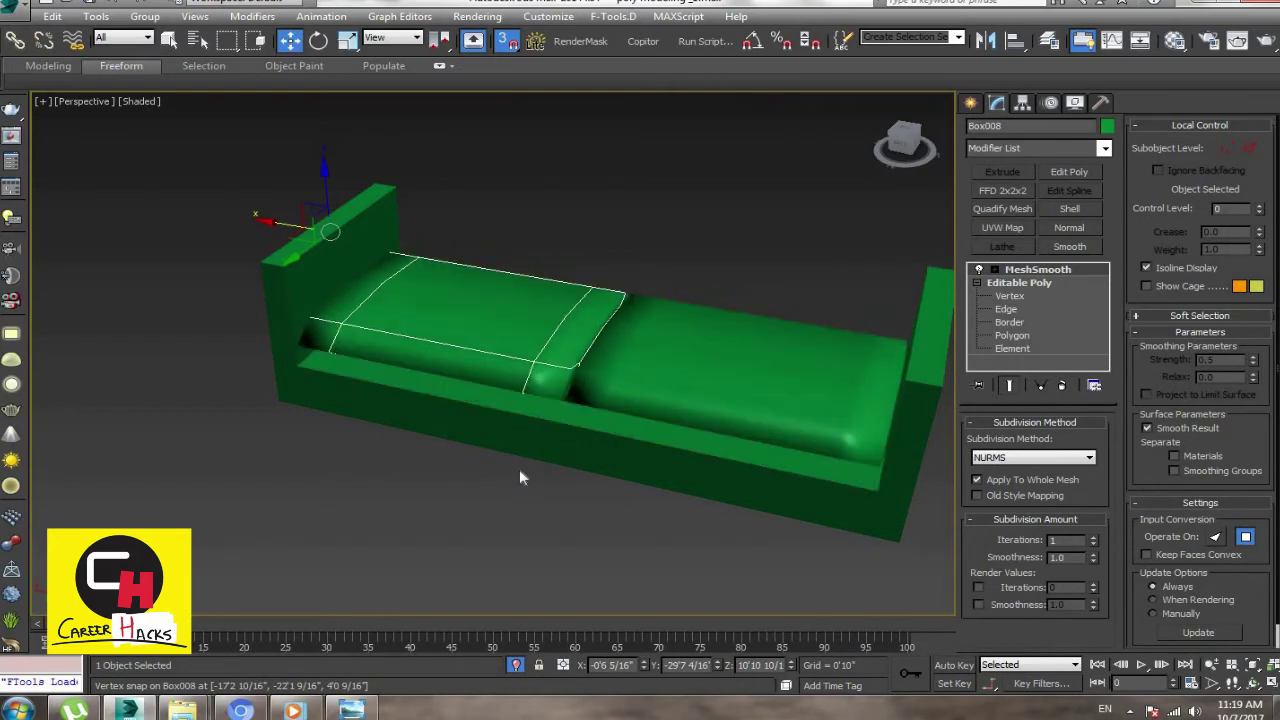
Step: Go to Box008's Editable Poly level and turn off Show End Result
click(1065, 282)
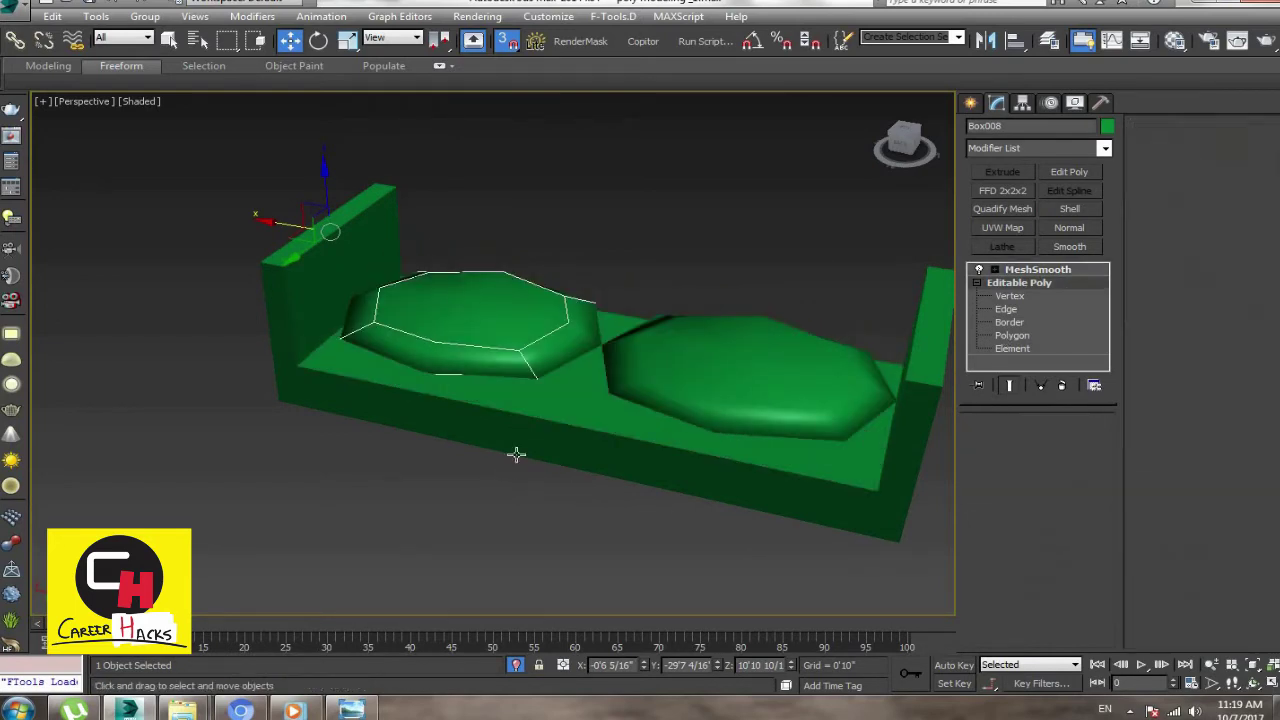
alt+middle_drag(540, 460, 950, 345)
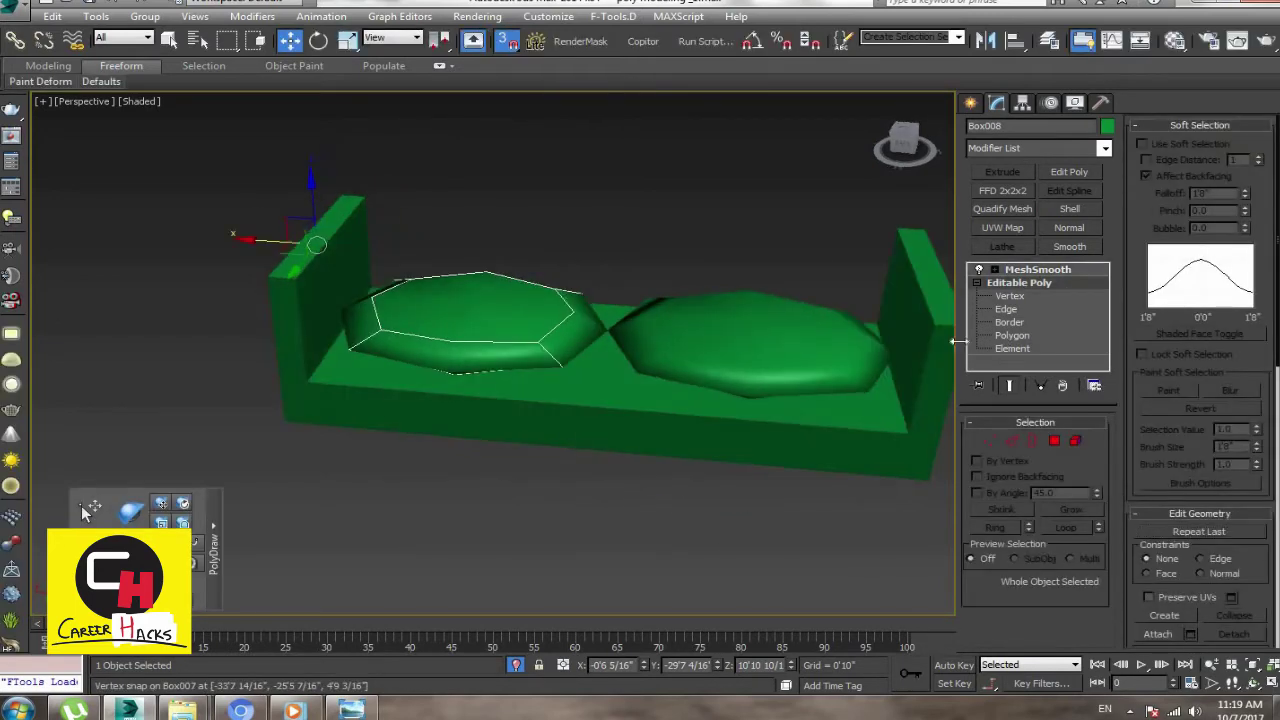
click(1008, 385)
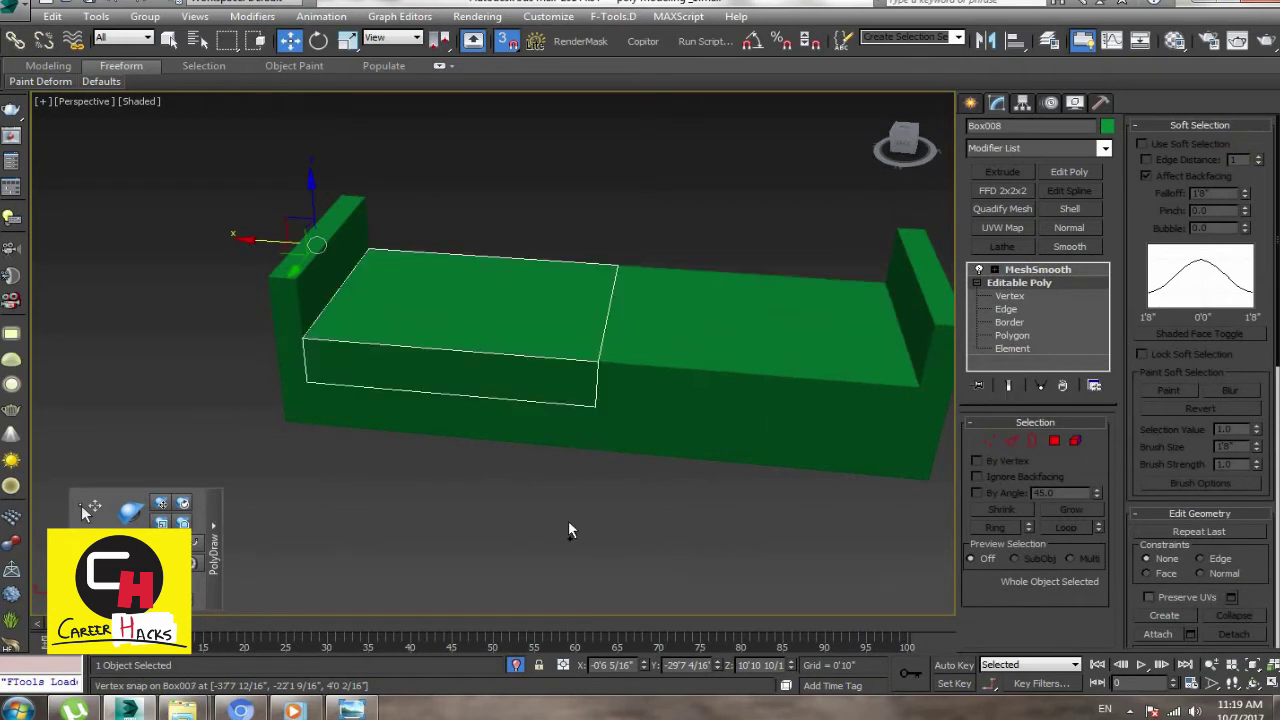
Step: Add Quadify Mesh to the cushion and set Quad Size % to 2, after briefly trying 8
click(1002, 209)
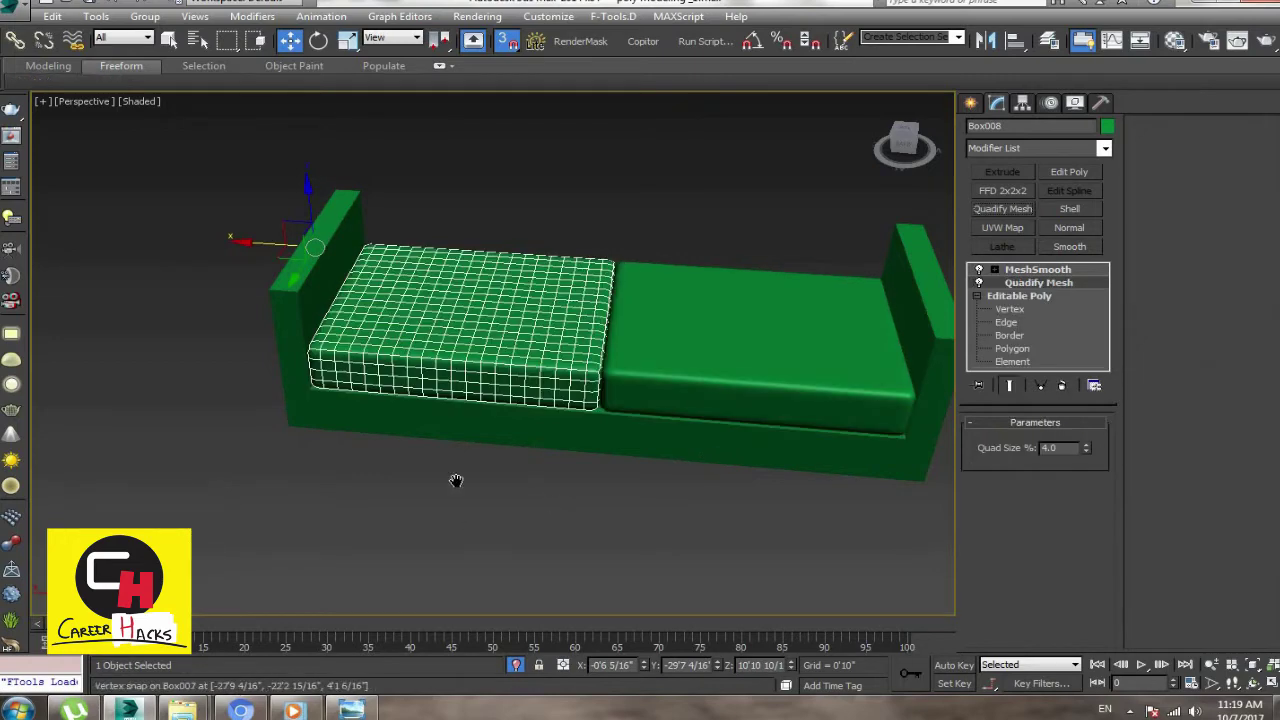
alt+middle_drag(457, 480, 328, 396)
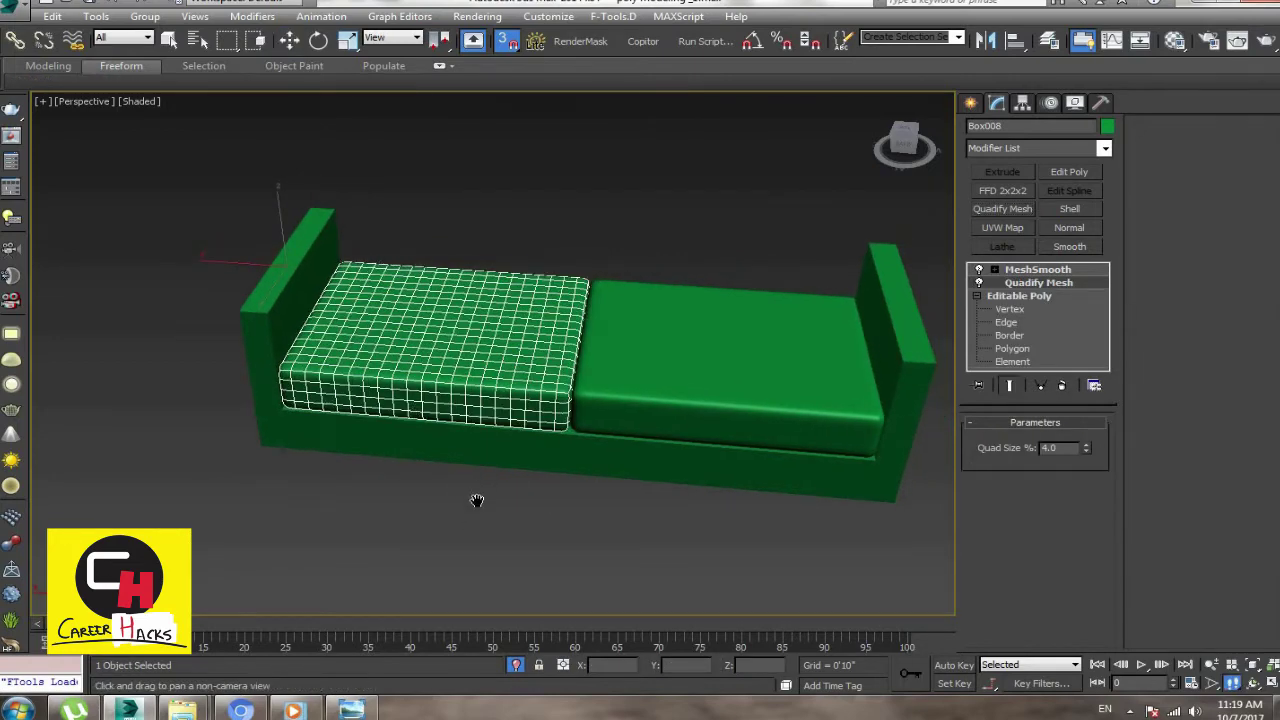
key(w)
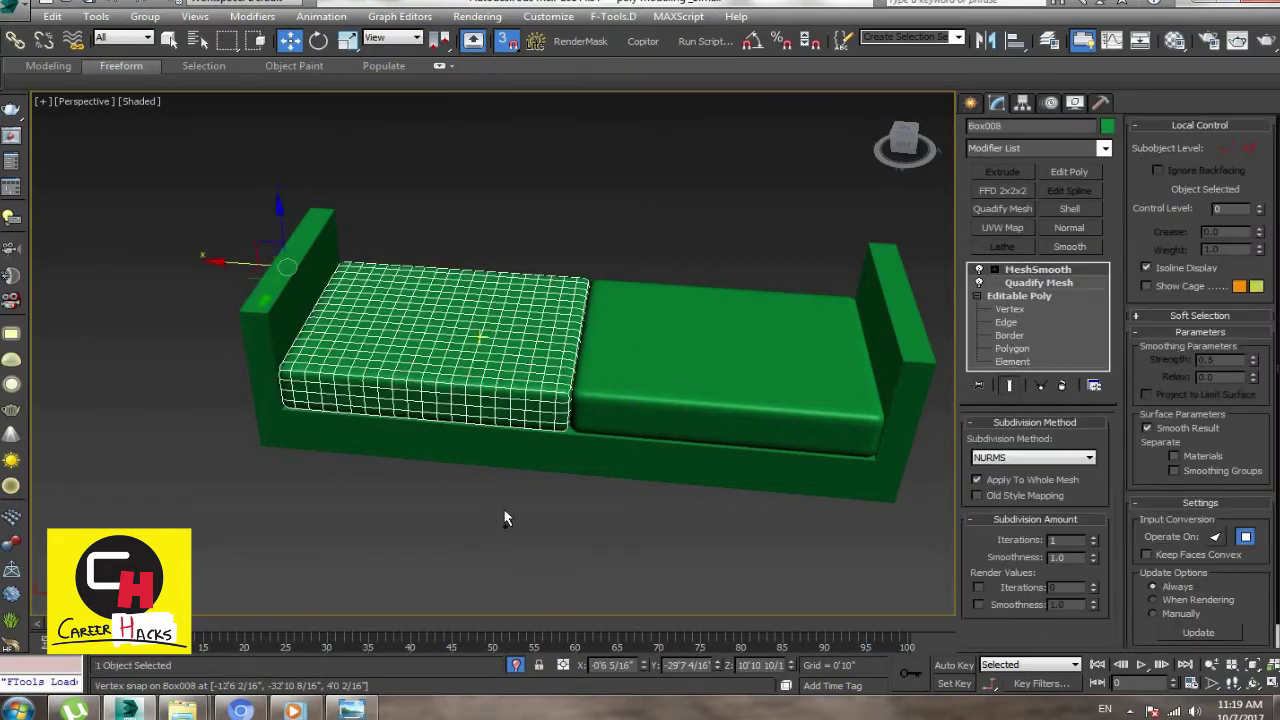
mouse_move(503, 518)
alt+middle_down()
mouse_move(600, 523)
mouse_move(728, 428)
alt+middle_up()
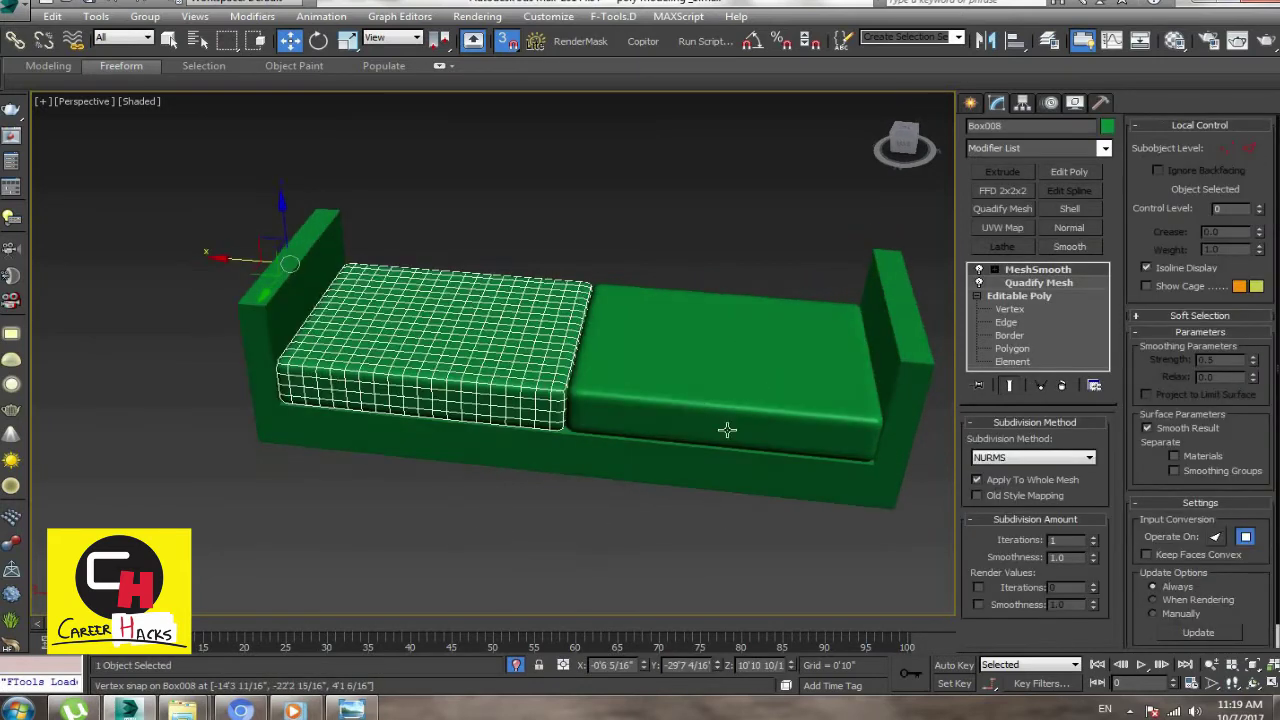
click(1046, 284)
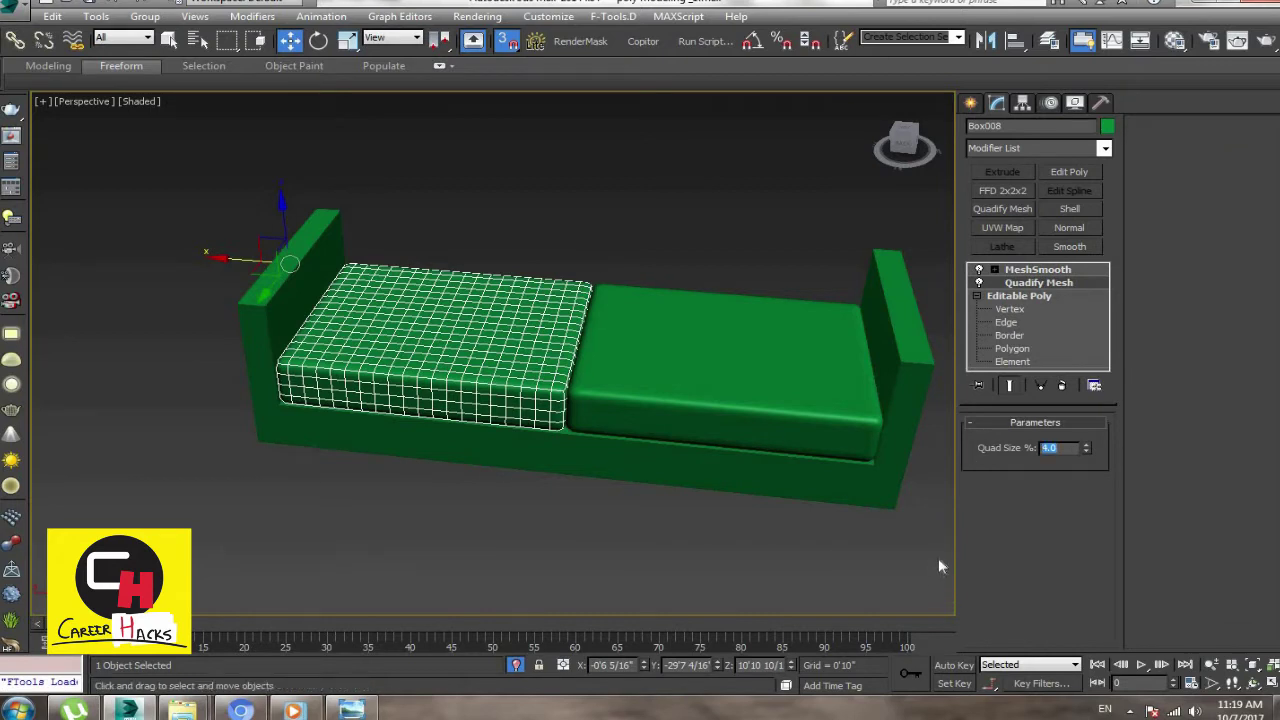
text(2)
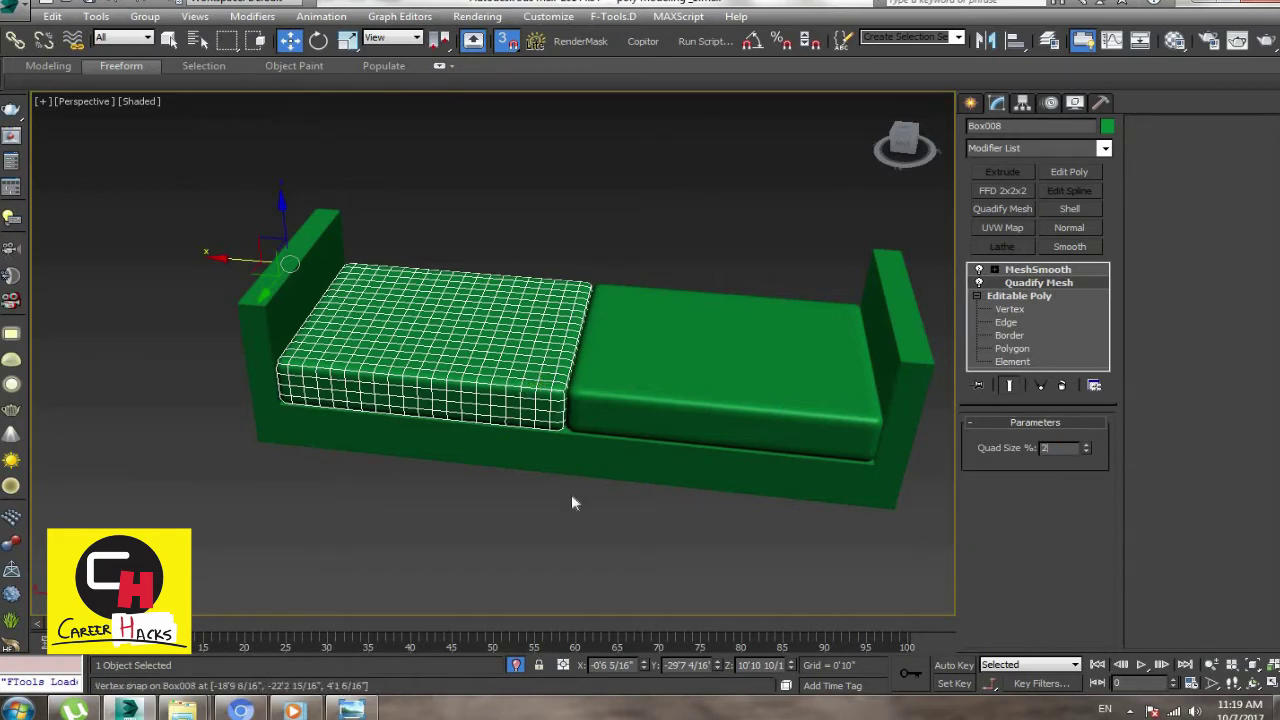
key(Return)
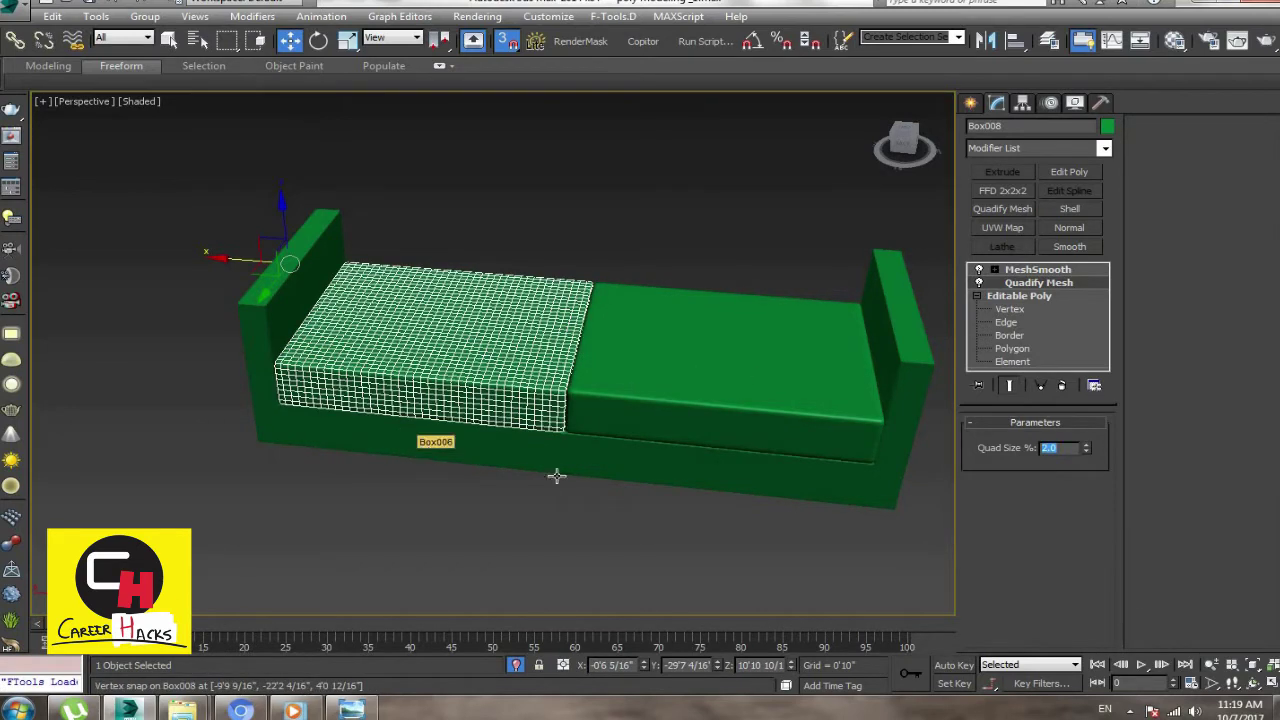
text(8)
key(Return)
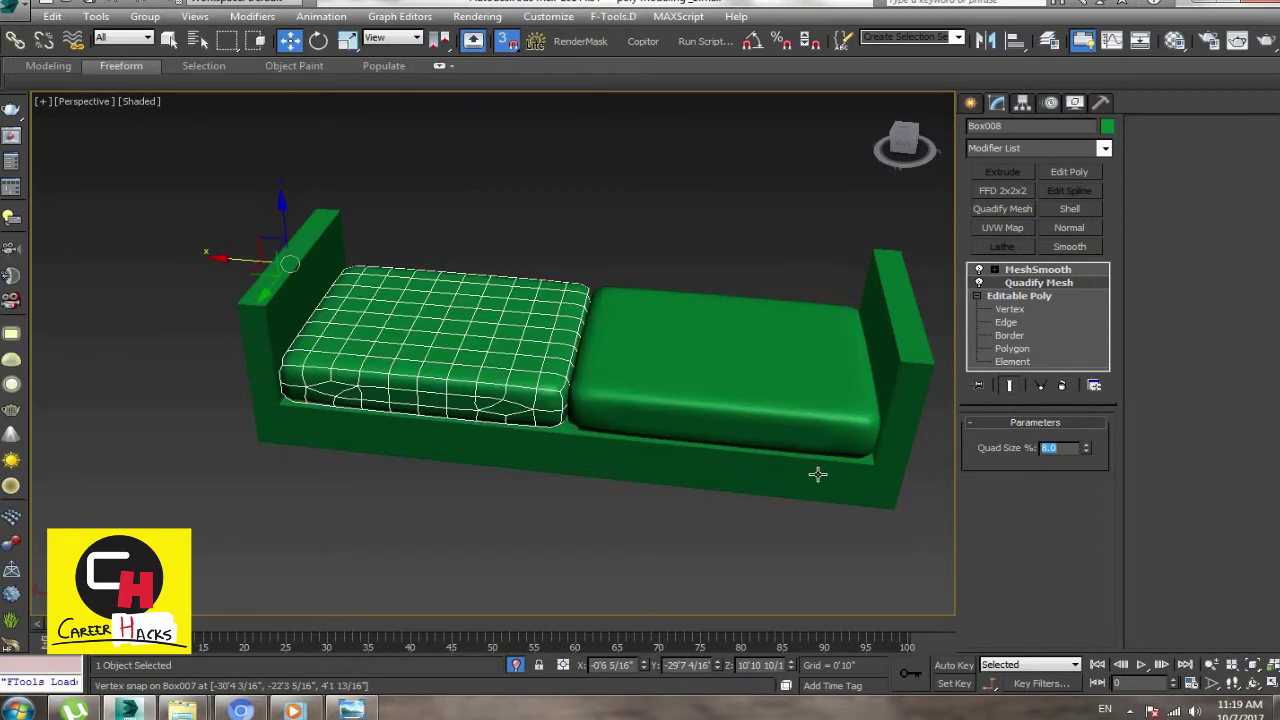
text(2)
key(Return)
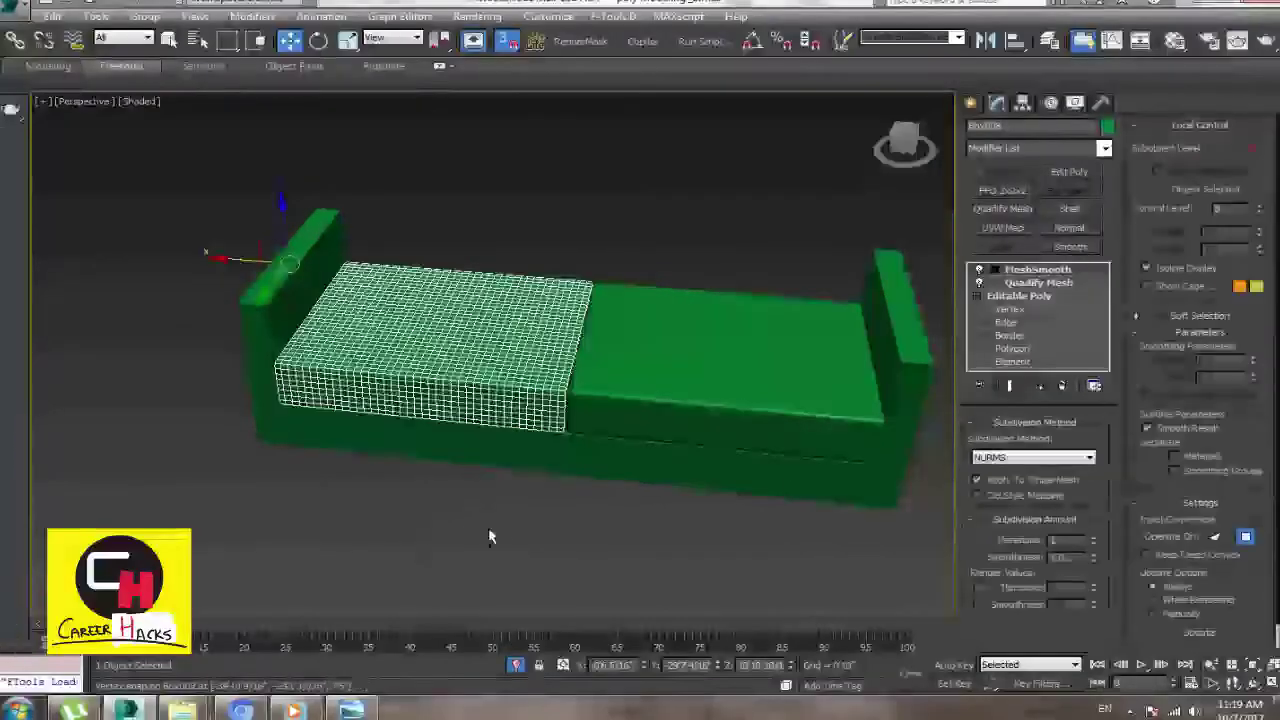
alt+middle_drag(563, 532, 576, 488)
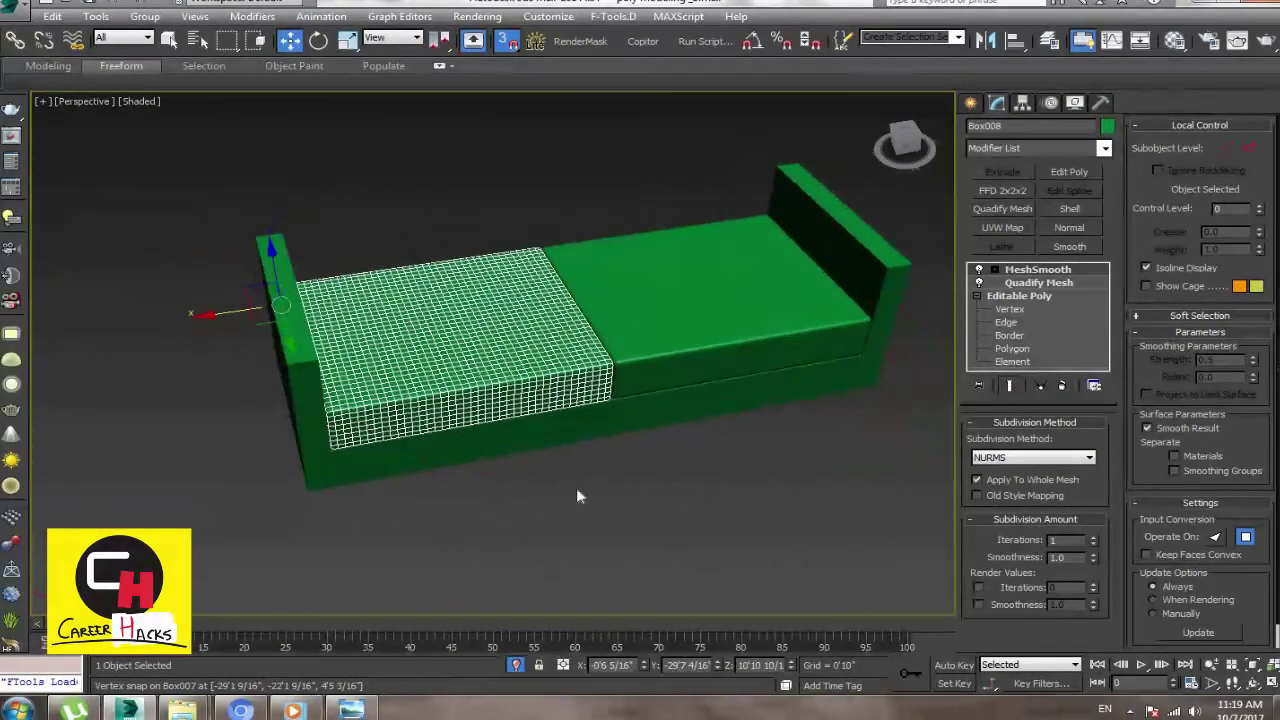
Step: Reselect the left cushion, turn Show End Result on, and add Edit Poly above MeshSmooth
click(505, 490)
middle_drag(480, 483, 401, 386)
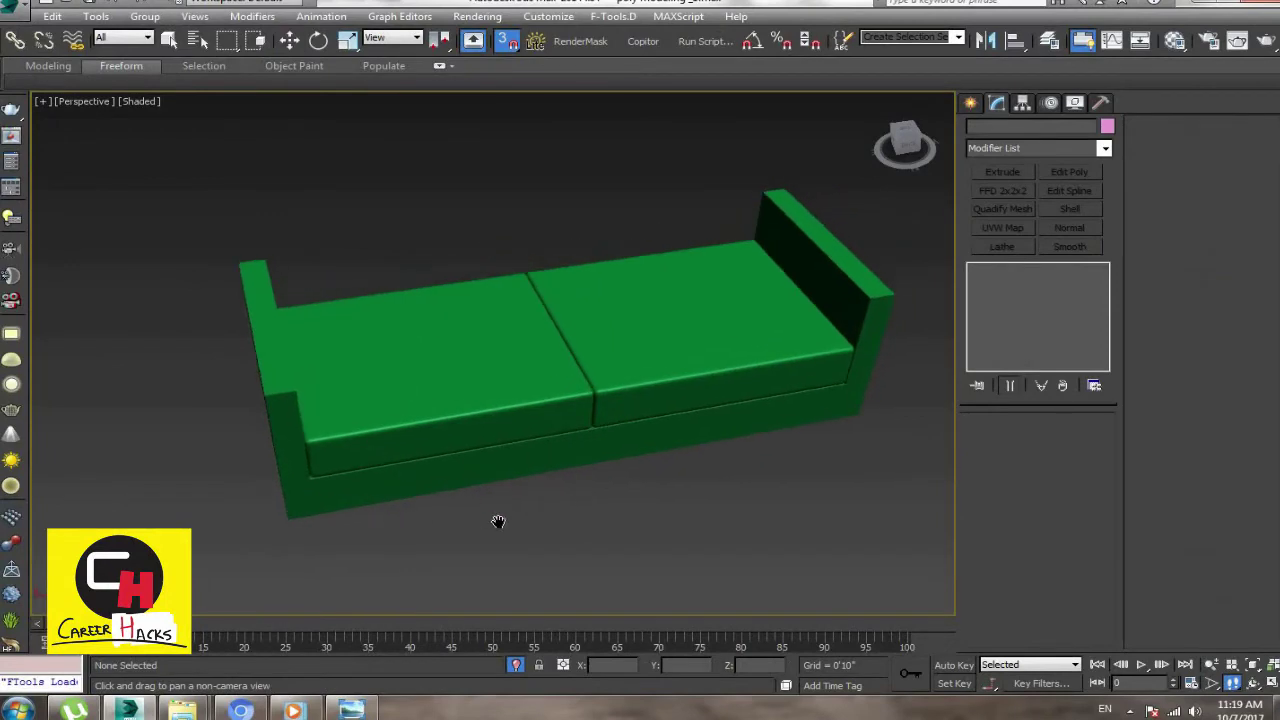
alt+middle_drag(563, 506, 486, 386)
key(w)
click(488, 397)
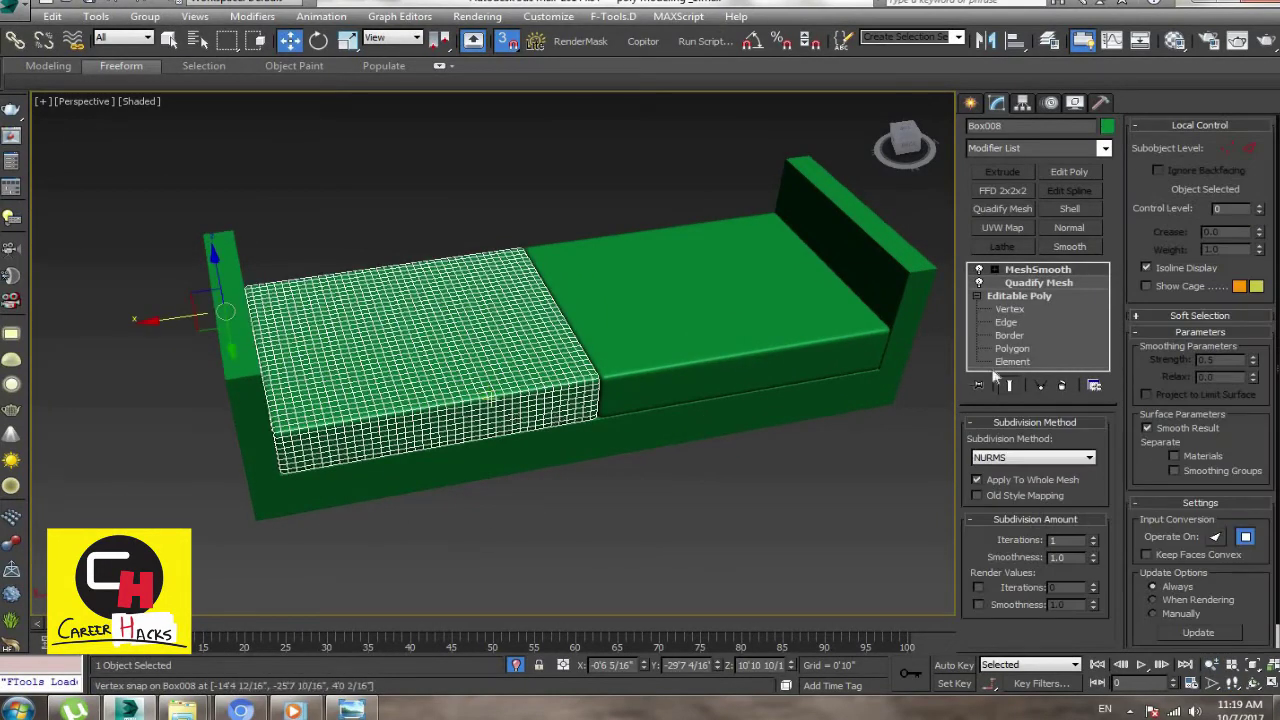
click(1012, 309)
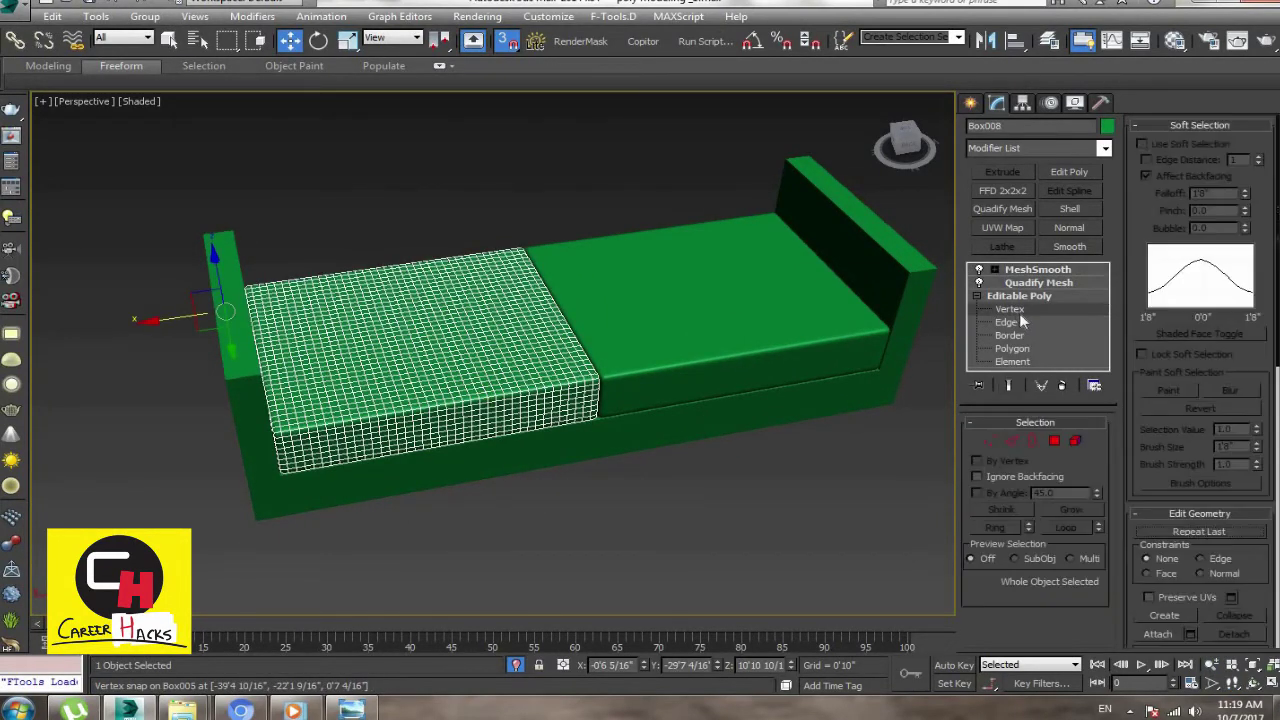
click(1009, 385)
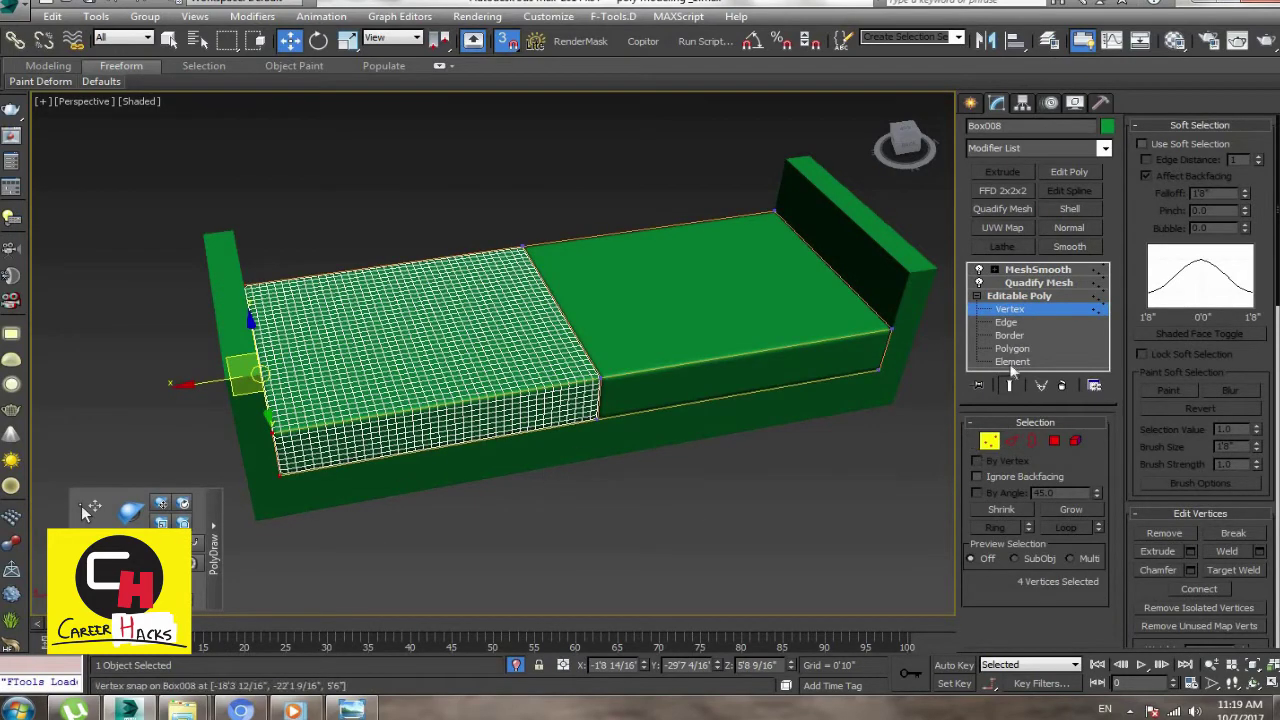
click(1029, 309)
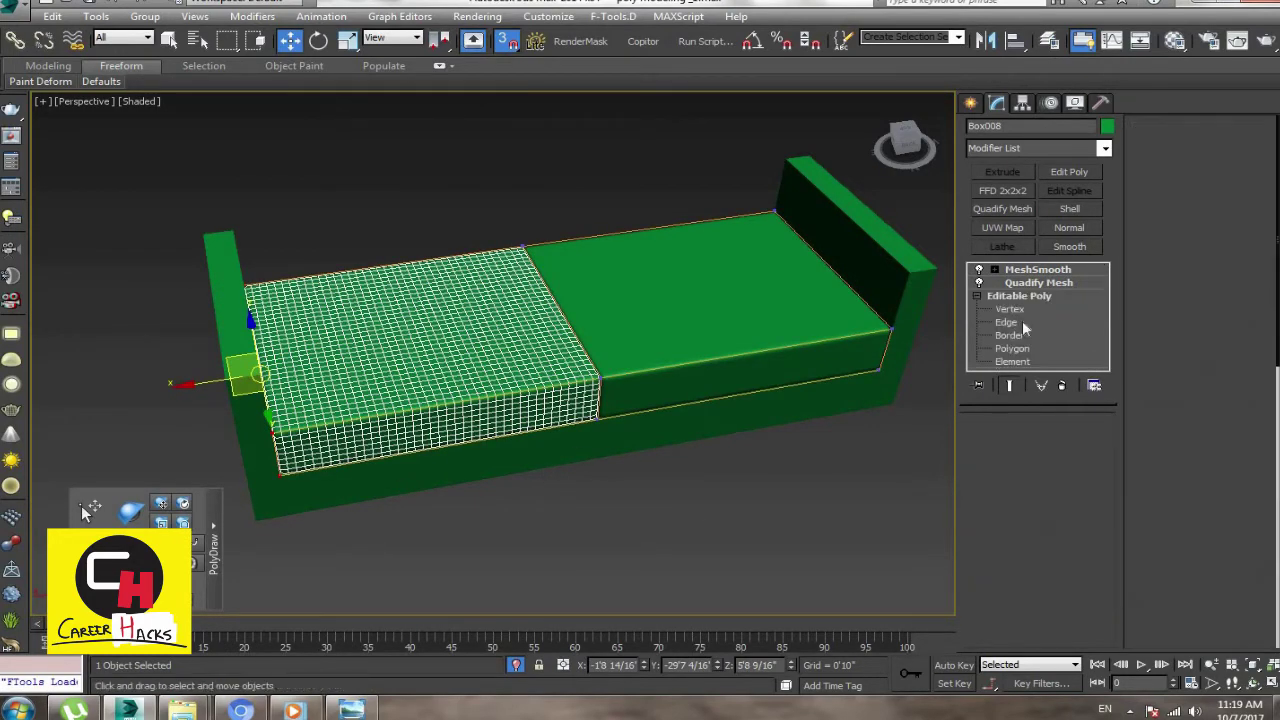
click(1068, 270)
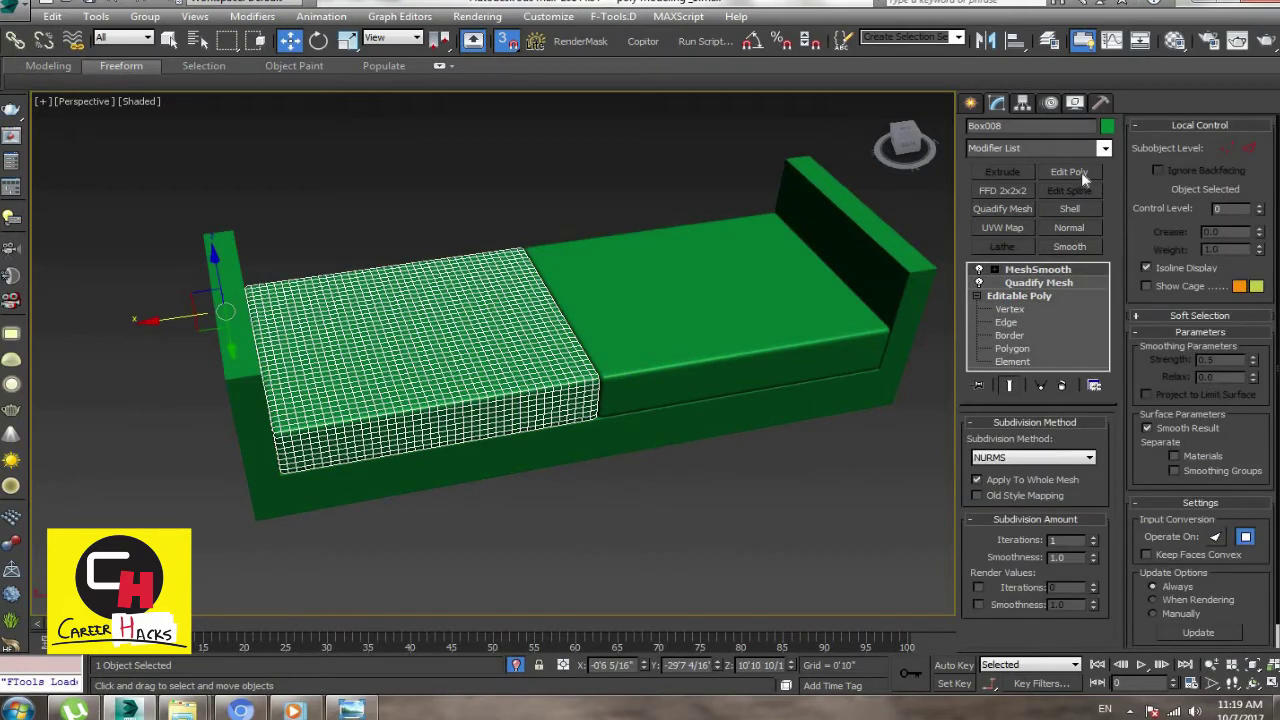
click(1024, 310)
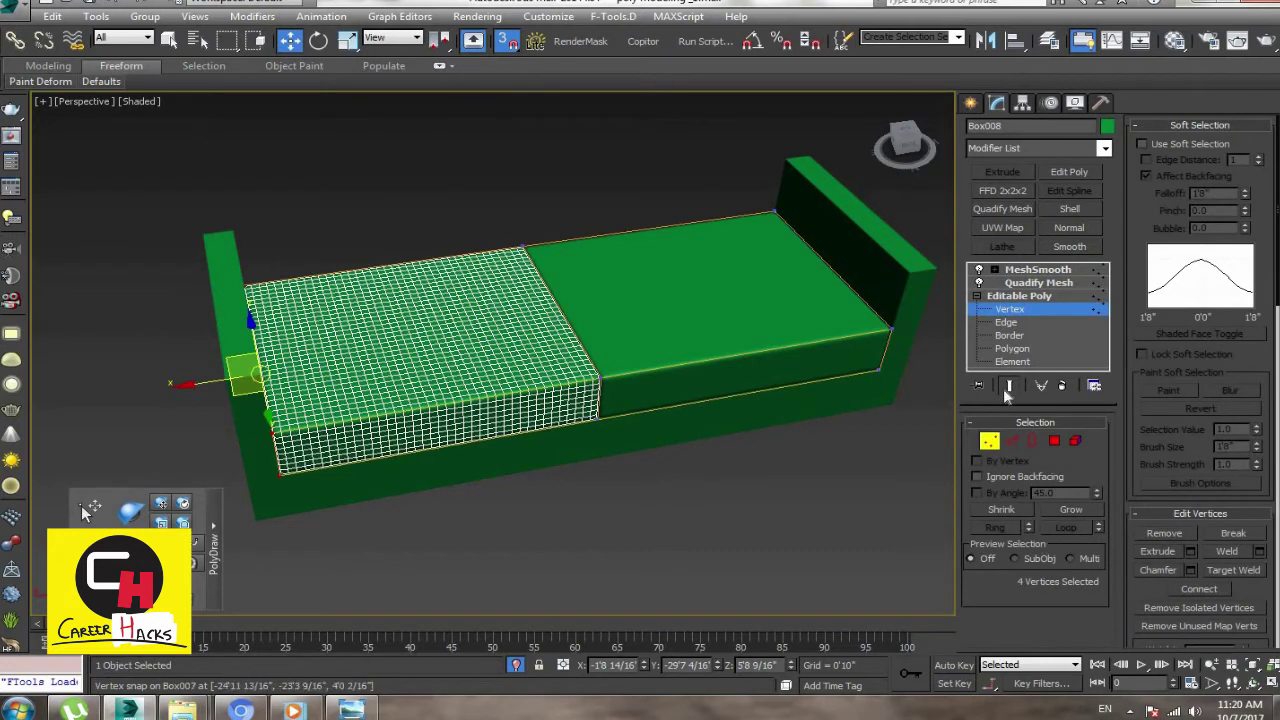
click(1066, 270)
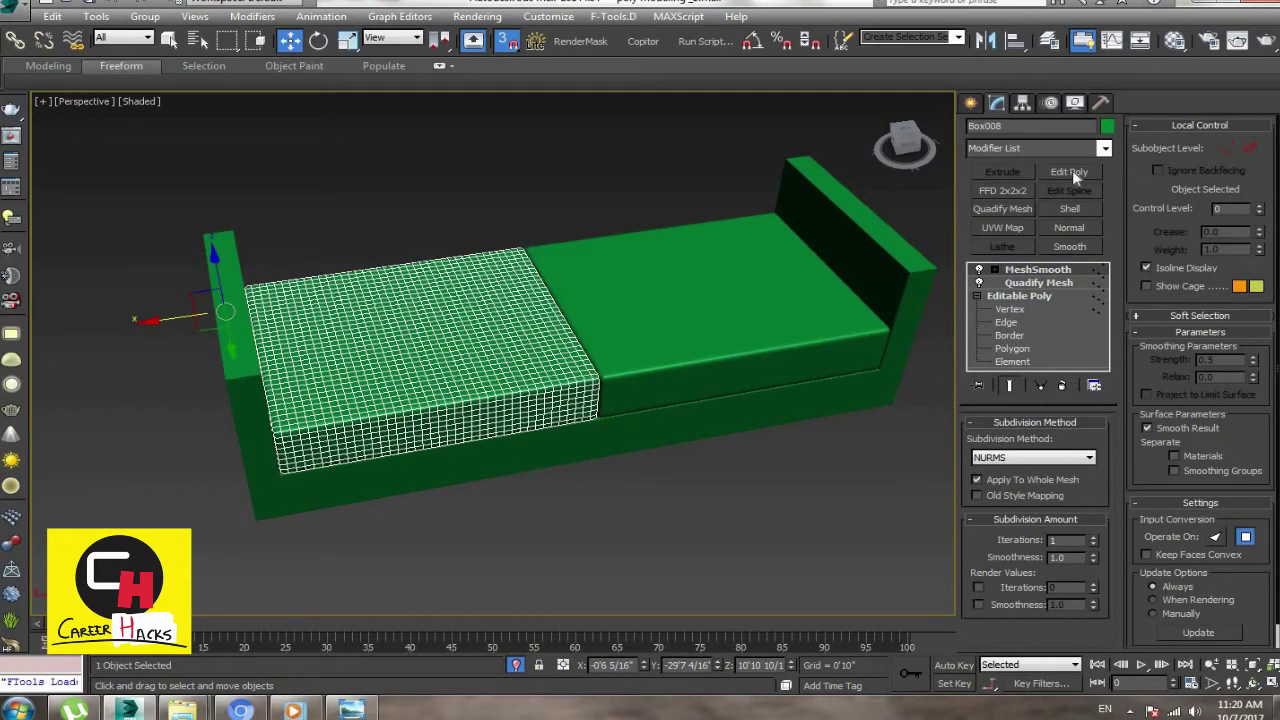
click(1070, 172)
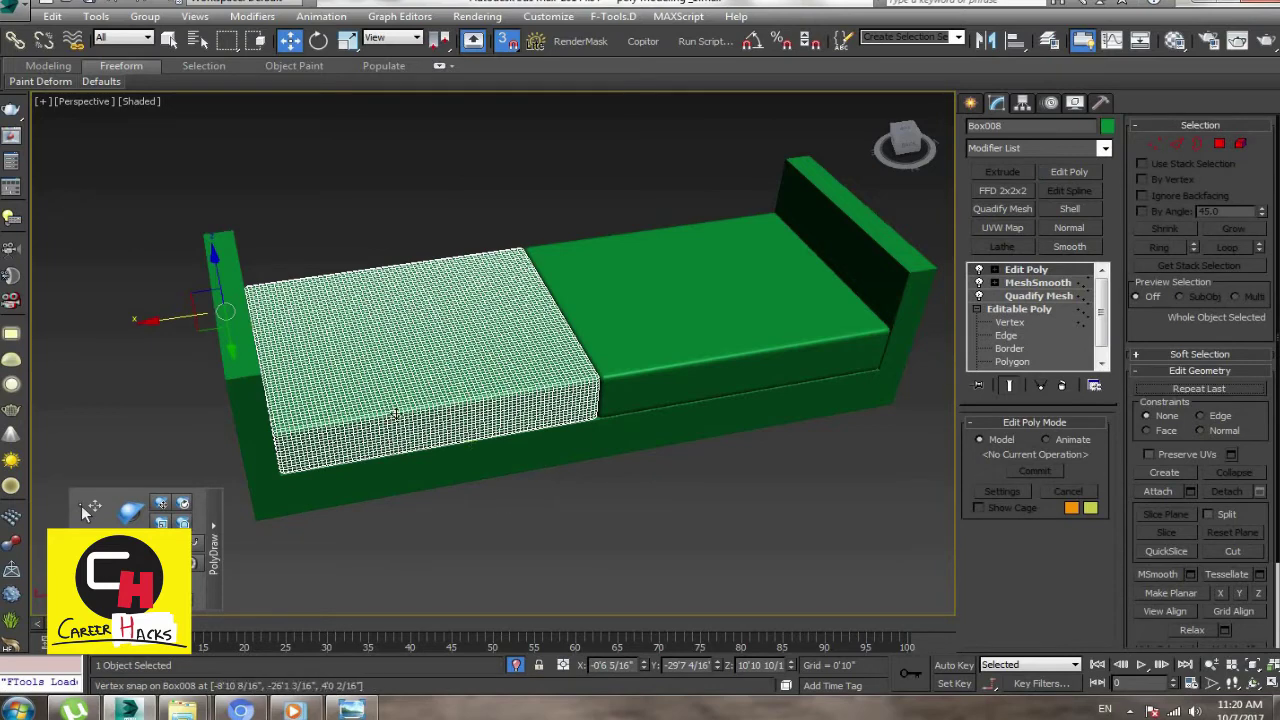
Step: Turn off snapping and start Paint Deformation's Push/Pull brush, undoing a test stroke
key(1)
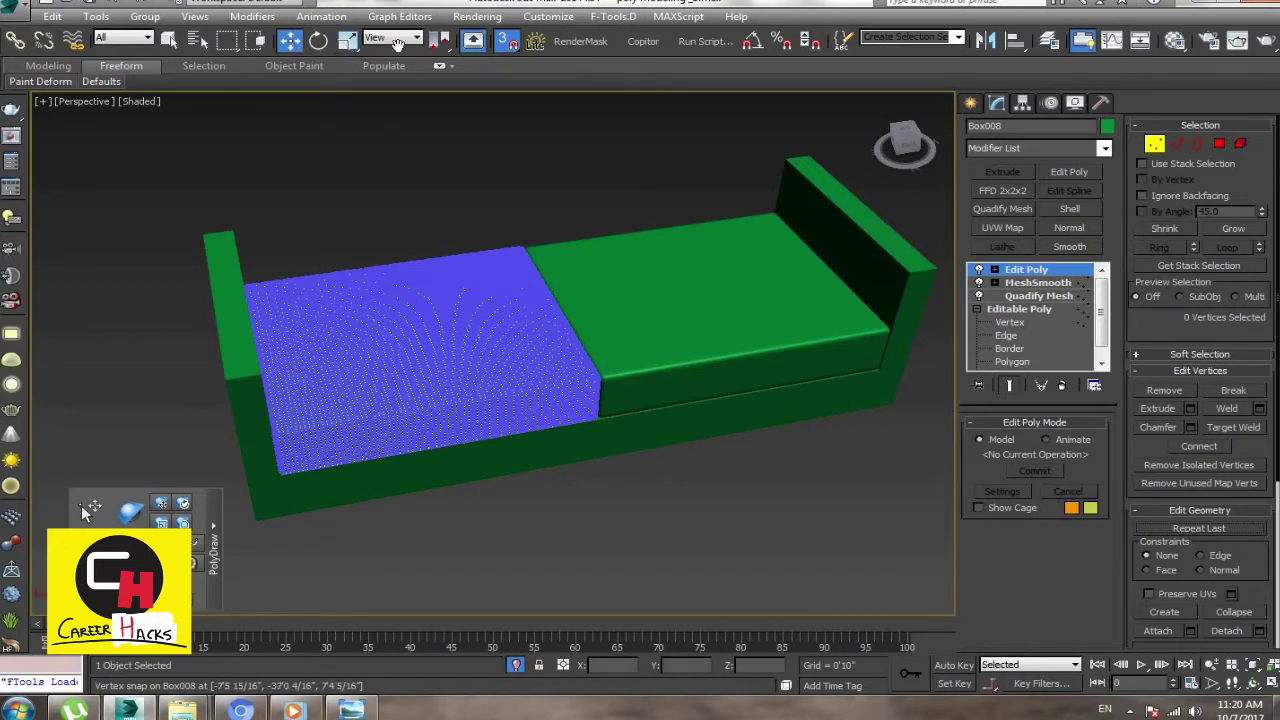
click(507, 40)
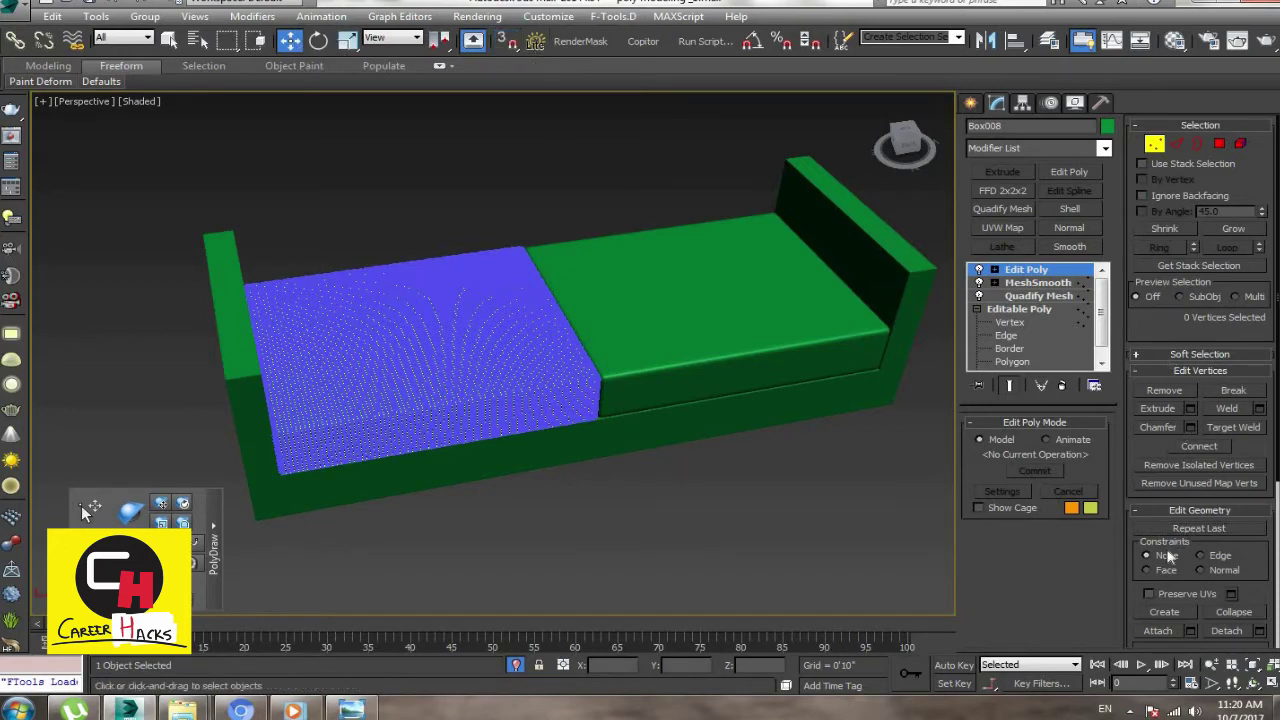
scroll(1142, 228, down, 5)
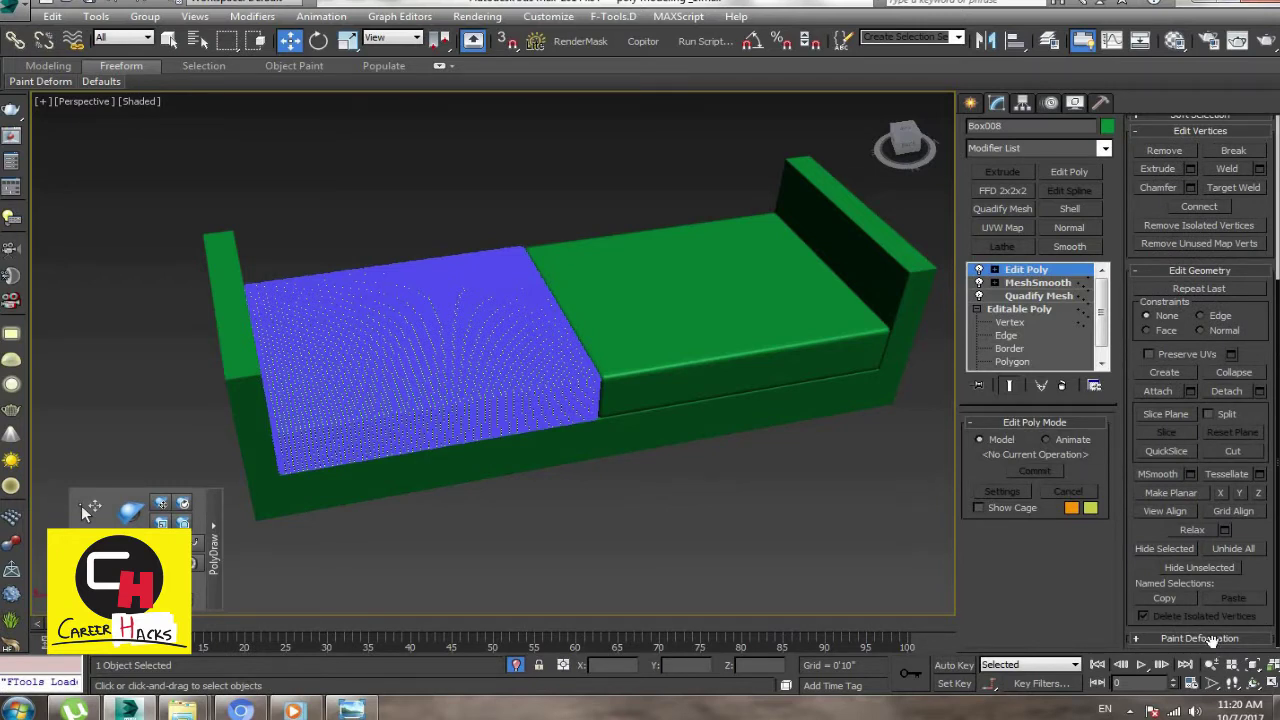
click(1212, 640)
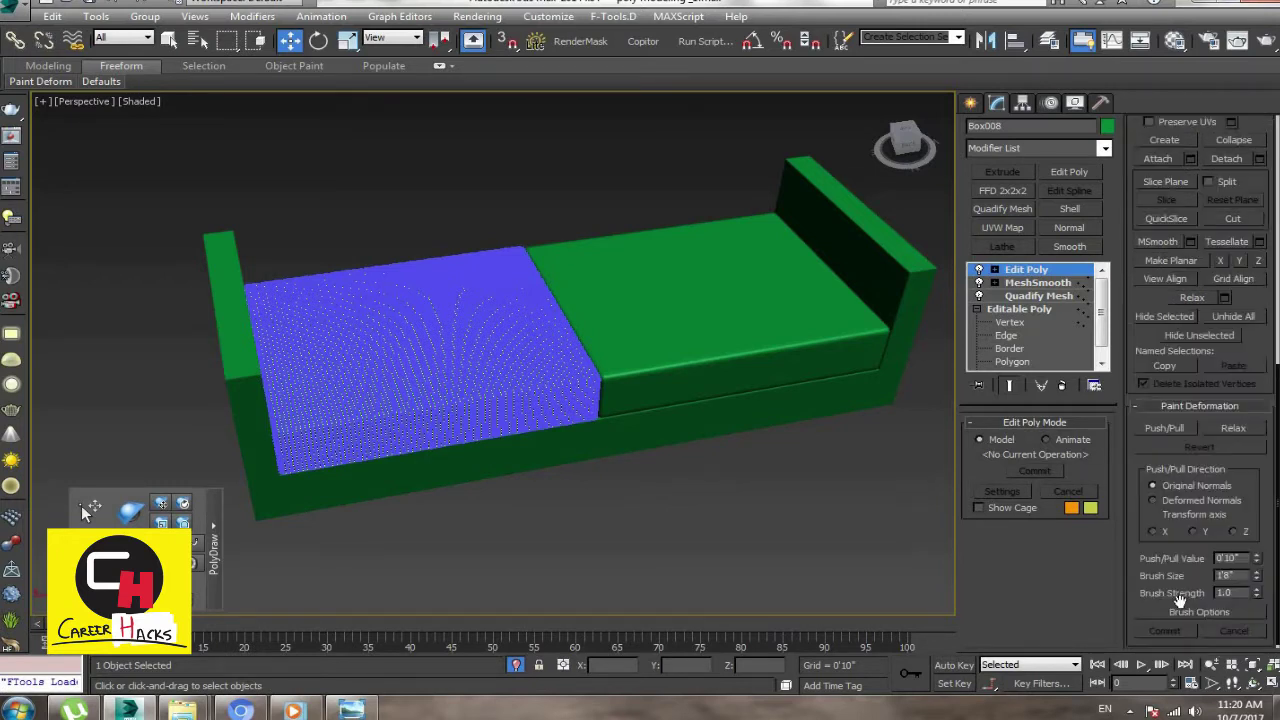
click(1180, 425)
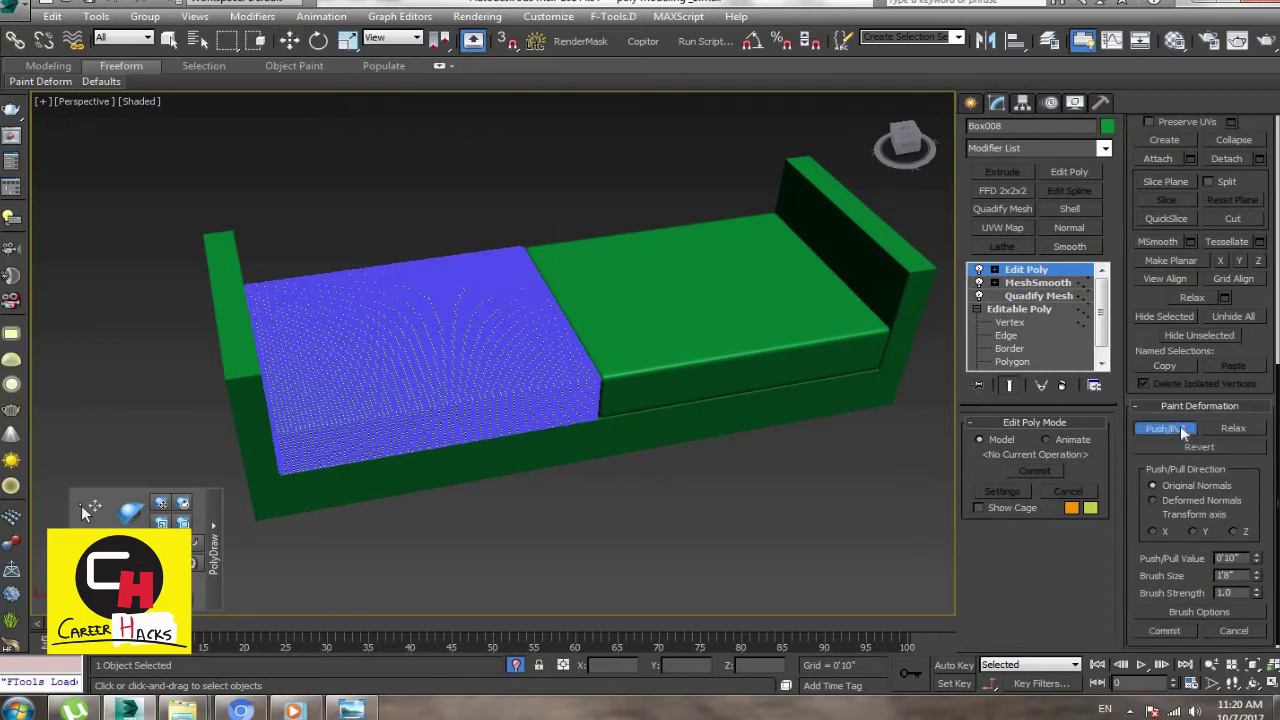
double_click(1225, 575)
click(1228, 558)
key(Tab)
drag(348, 296, 512, 382)
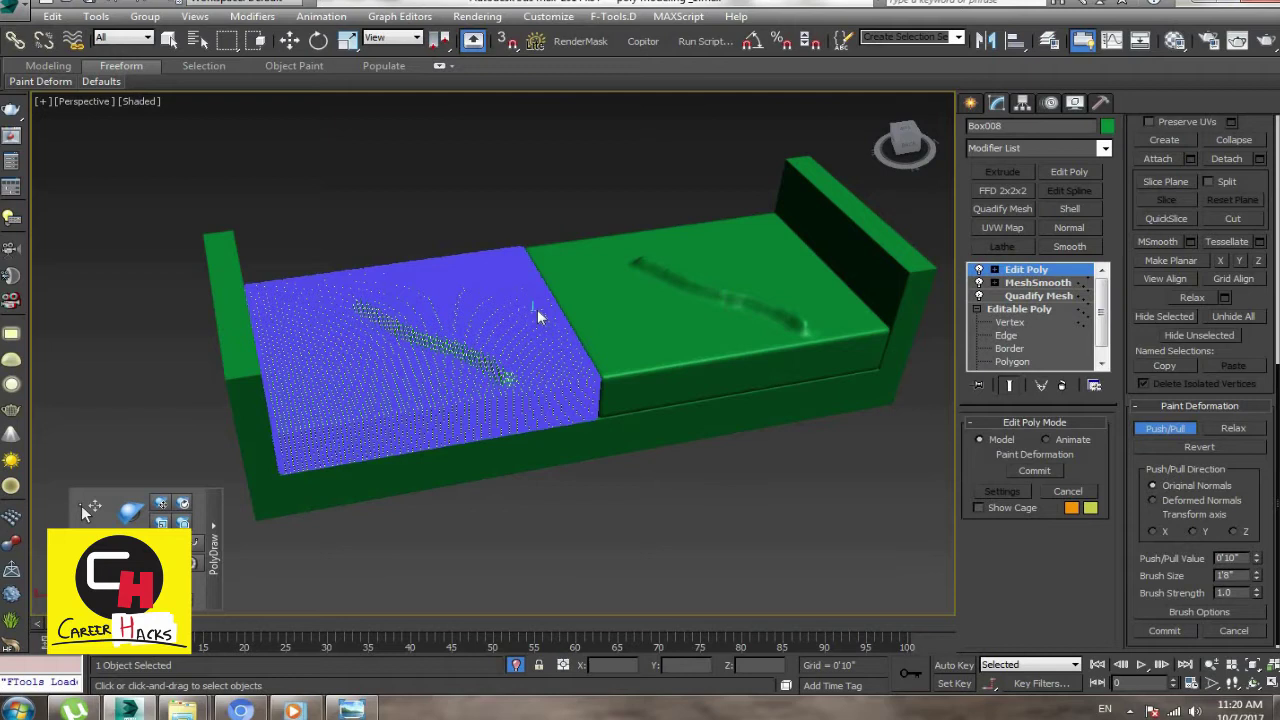
key(ctrl+z)
Step: Set Push/Pull Value to 0.2, paint wrinkles on the cushion, then exit and deselect
click(1160, 562)
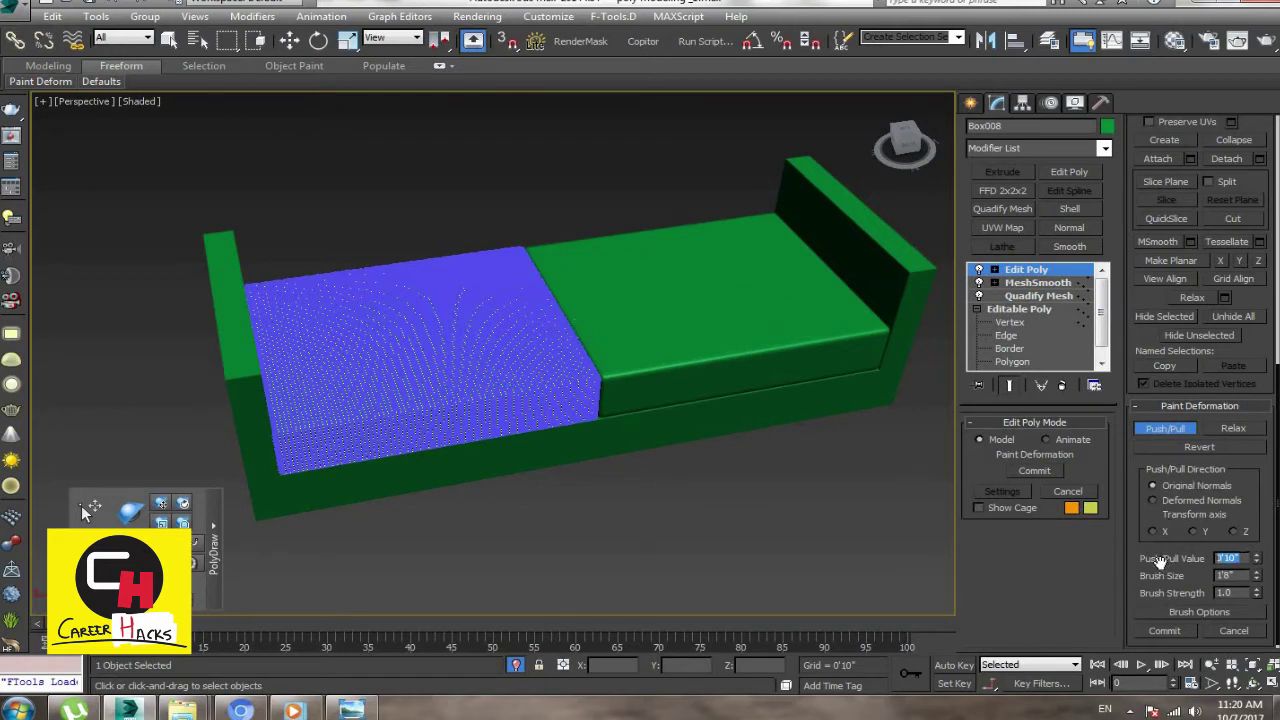
text(1)
key(Return)
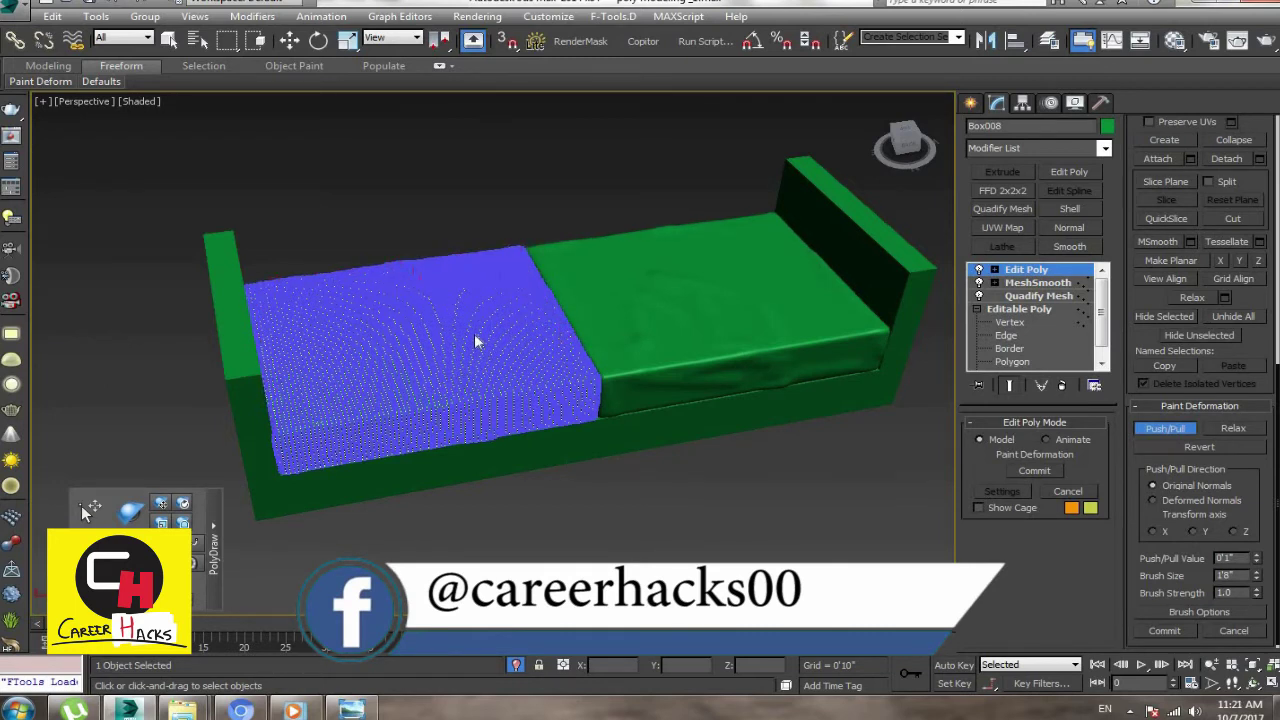
click(1226, 558)
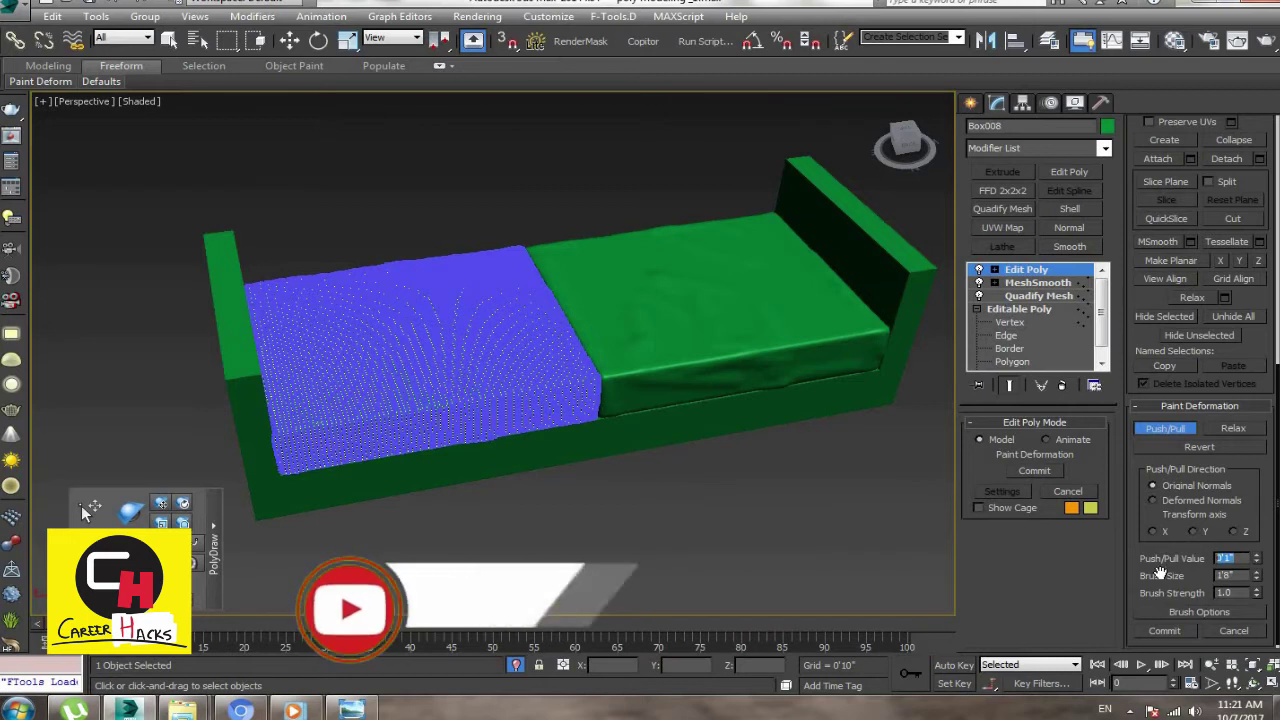
text(0.2)
key(Return)
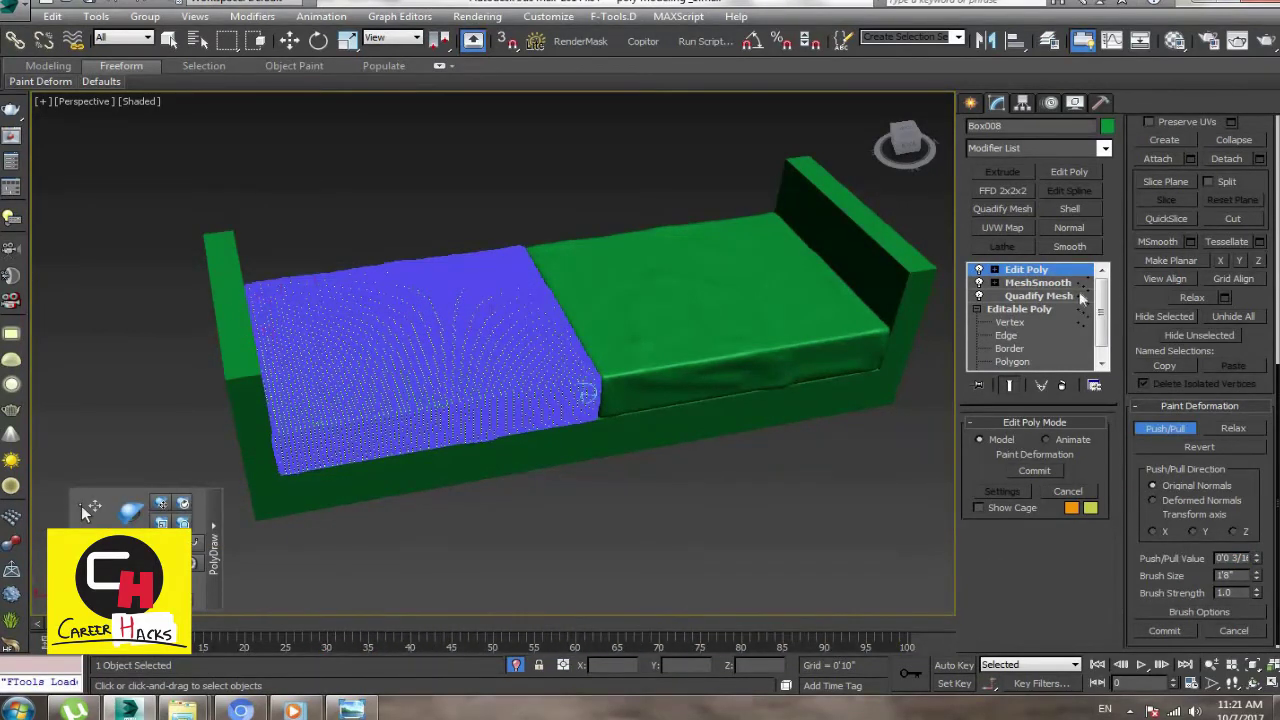
right_click(796, 502)
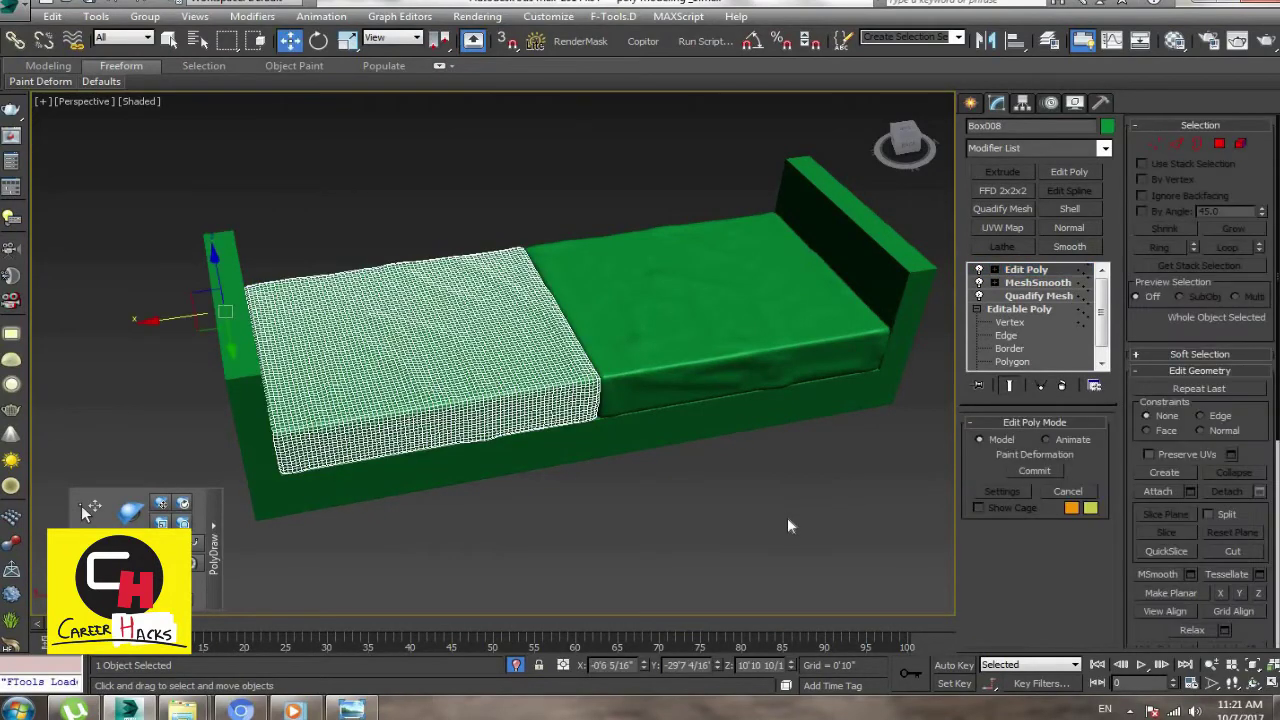
click(719, 525)
mouse_move(637, 521)
alt+middle_down()
mouse_move(711, 474)
mouse_move(743, 509)
mouse_move(526, 363)
alt+middle_up()
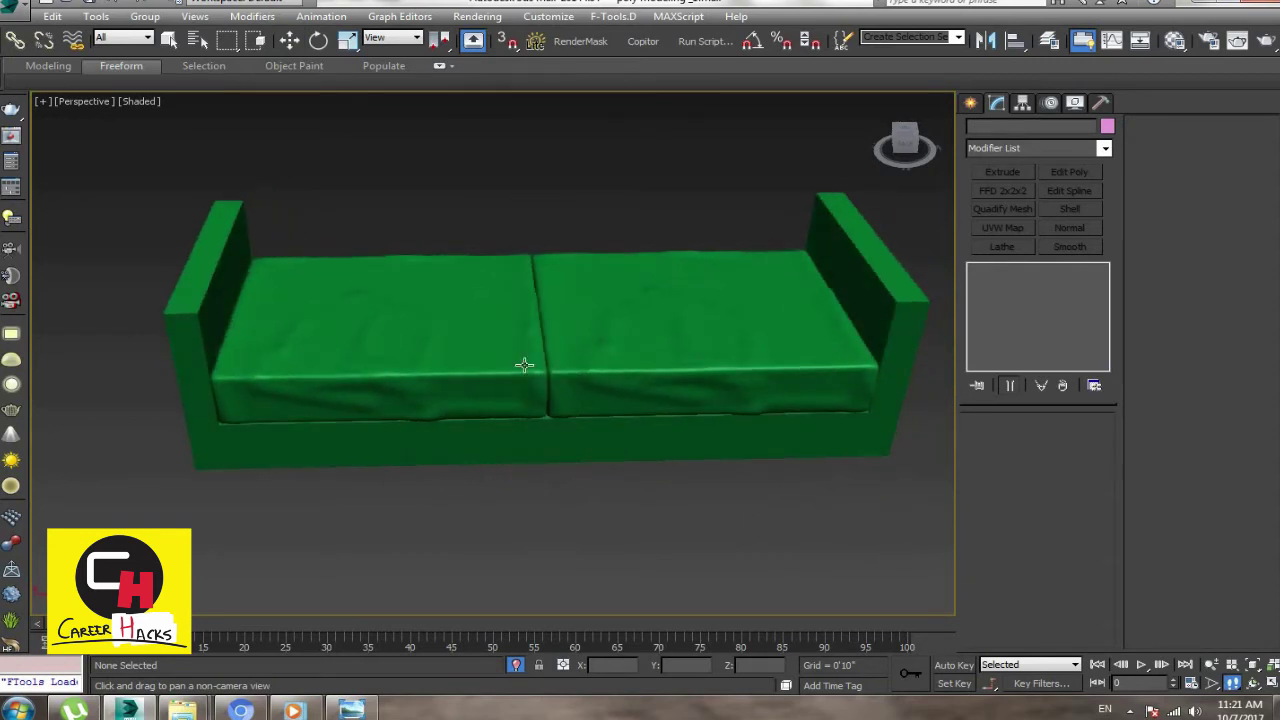
Step: Select the right cushion Box007 and make its modifiers unique
key(w)
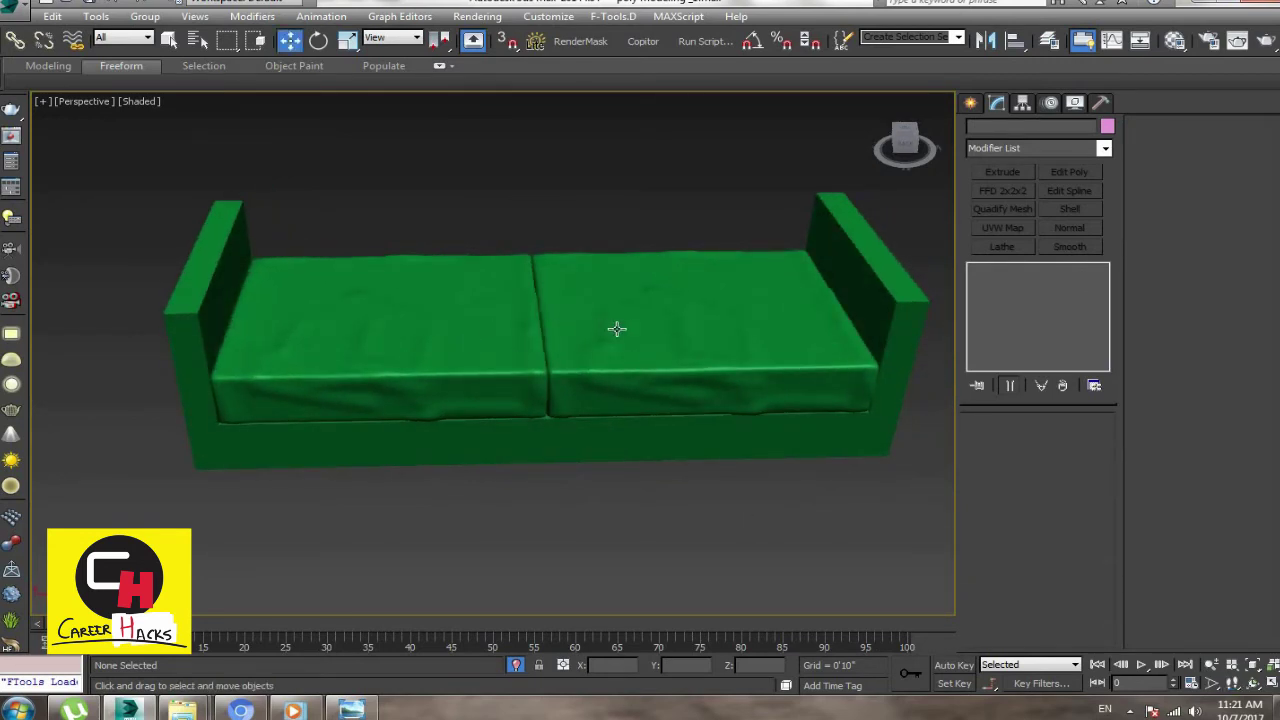
click(617, 329)
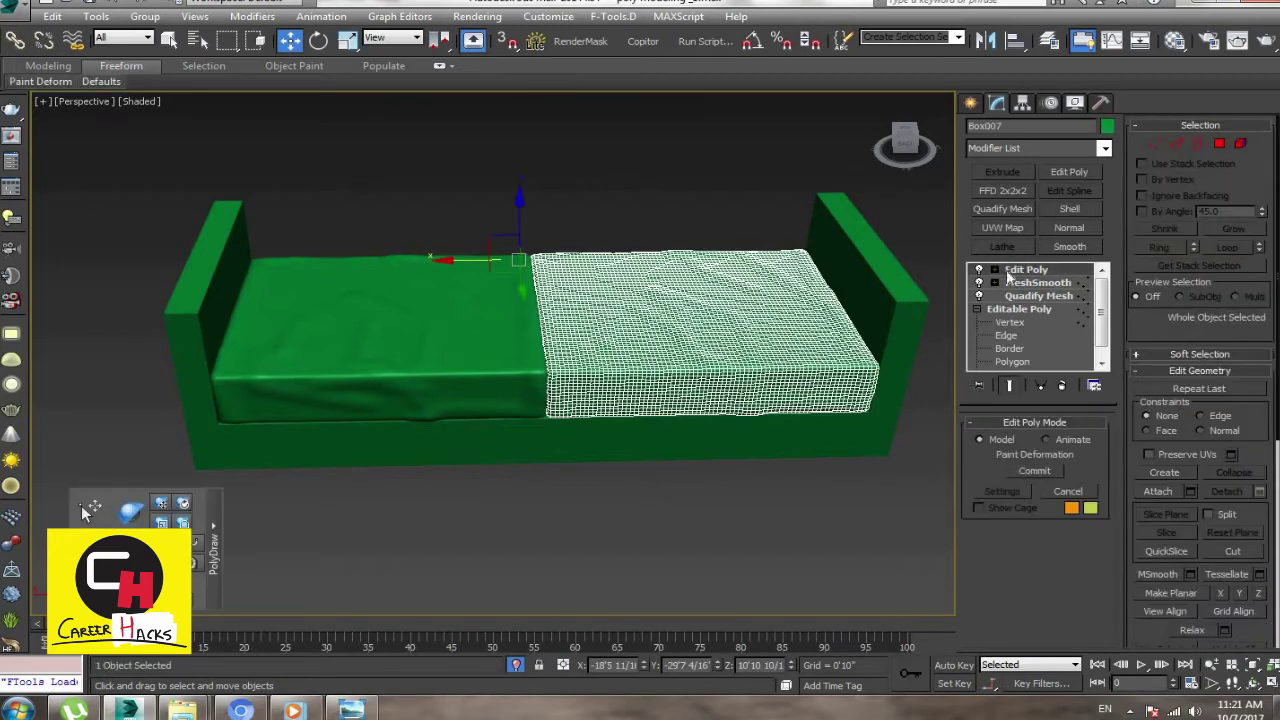
click(1046, 394)
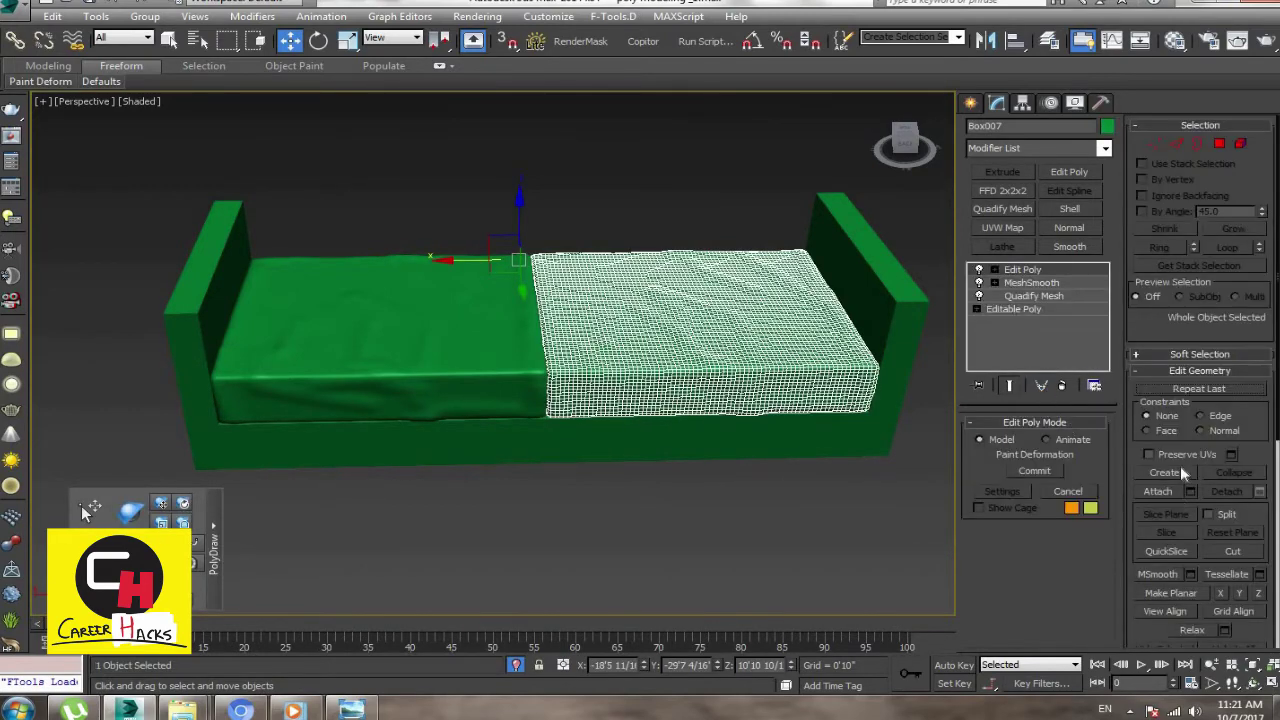
scroll(1150, 500, down, 5)
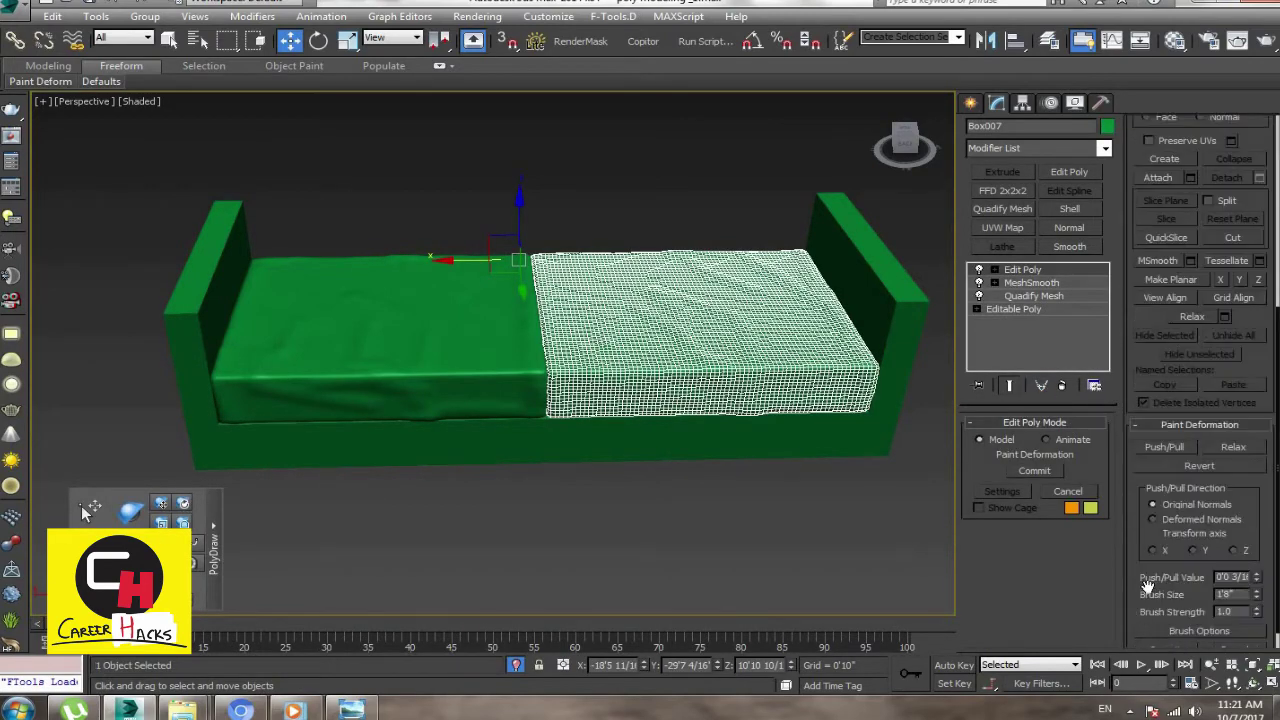
click(1185, 448)
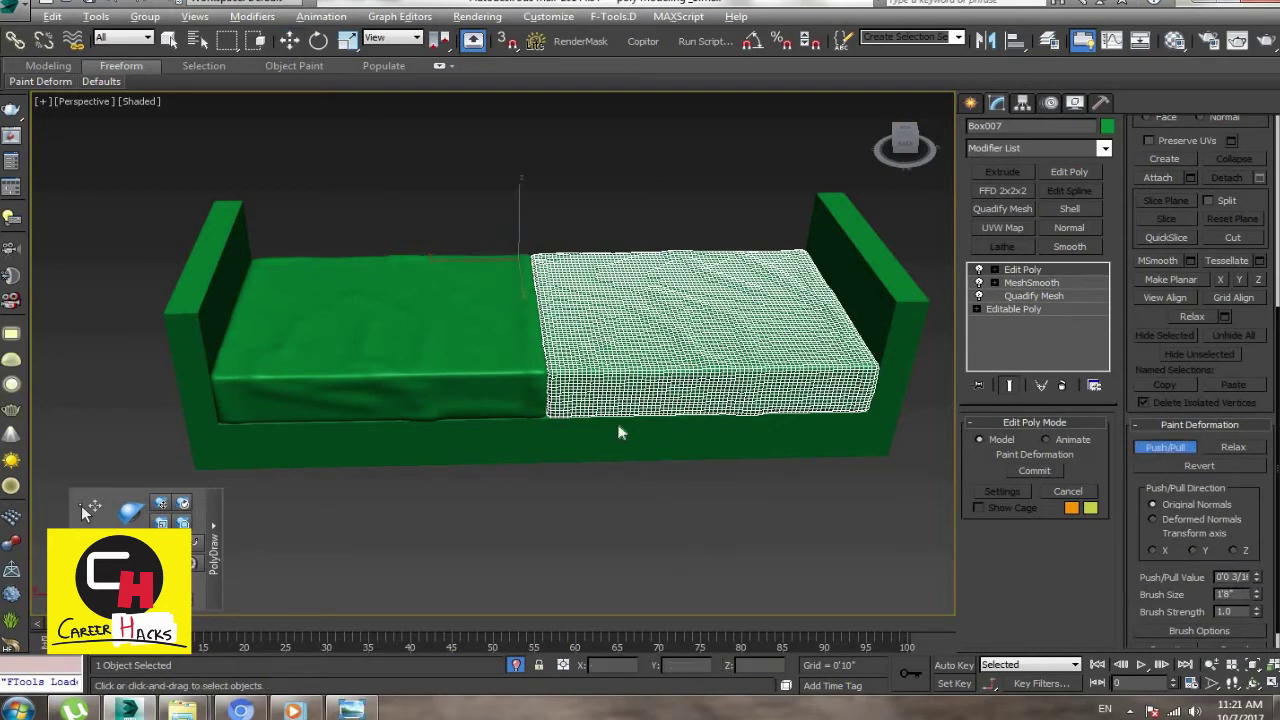
alt+middle_drag(618, 432, 612, 418)
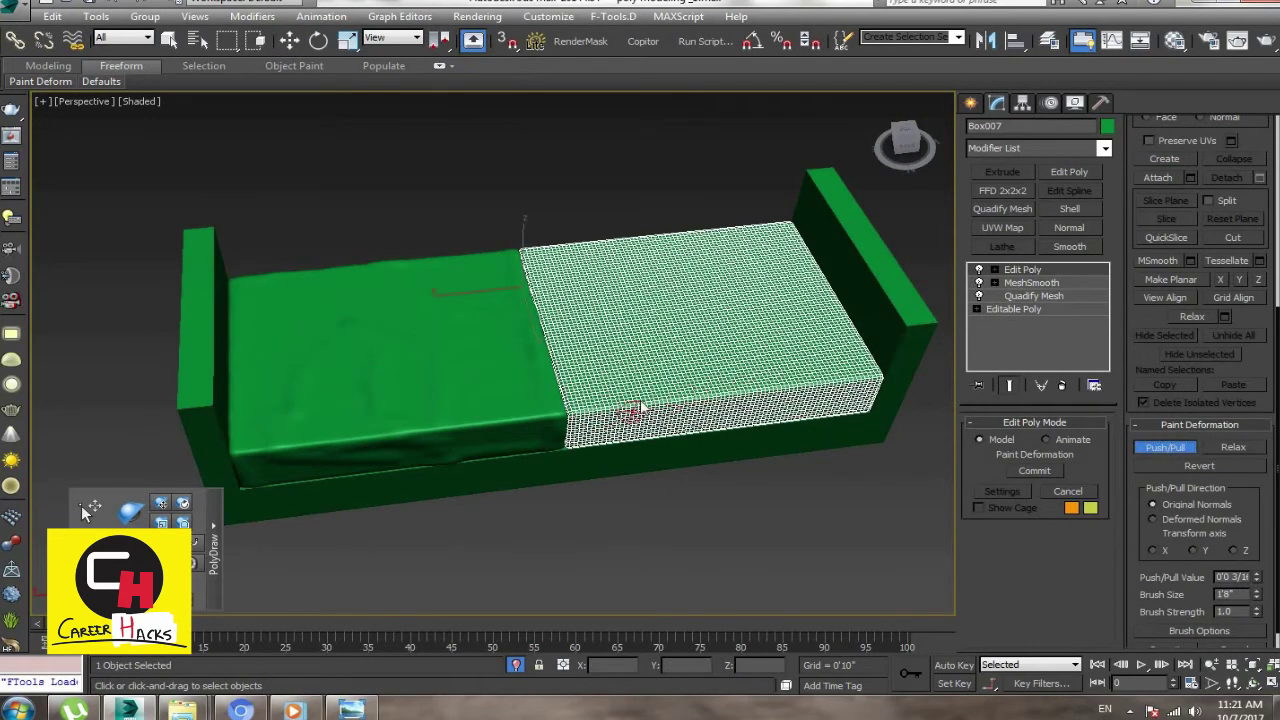
Step: Paint Box007 at Edit Poly vertex level with Push/Pull, then exit and deselect
click(978, 310)
click(978, 310)
click(994, 270)
click(1020, 283)
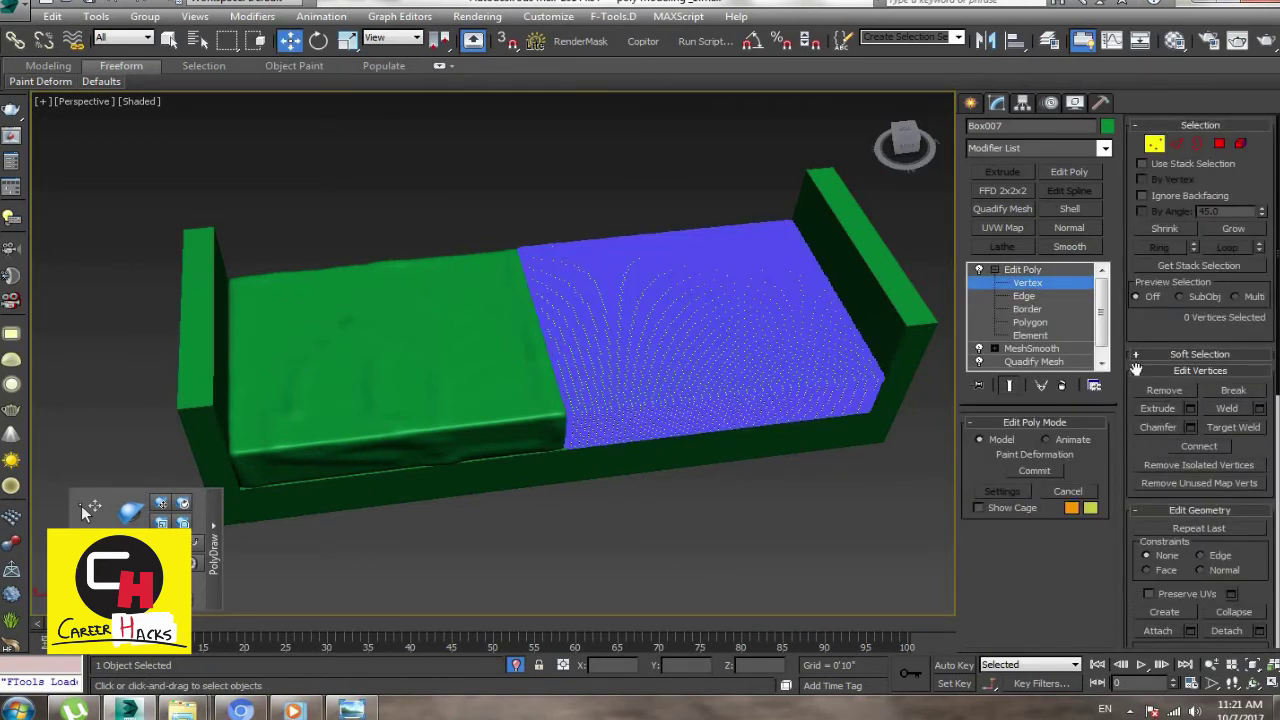
scroll(1142, 480, down, 4)
scroll(1170, 600, down, 5)
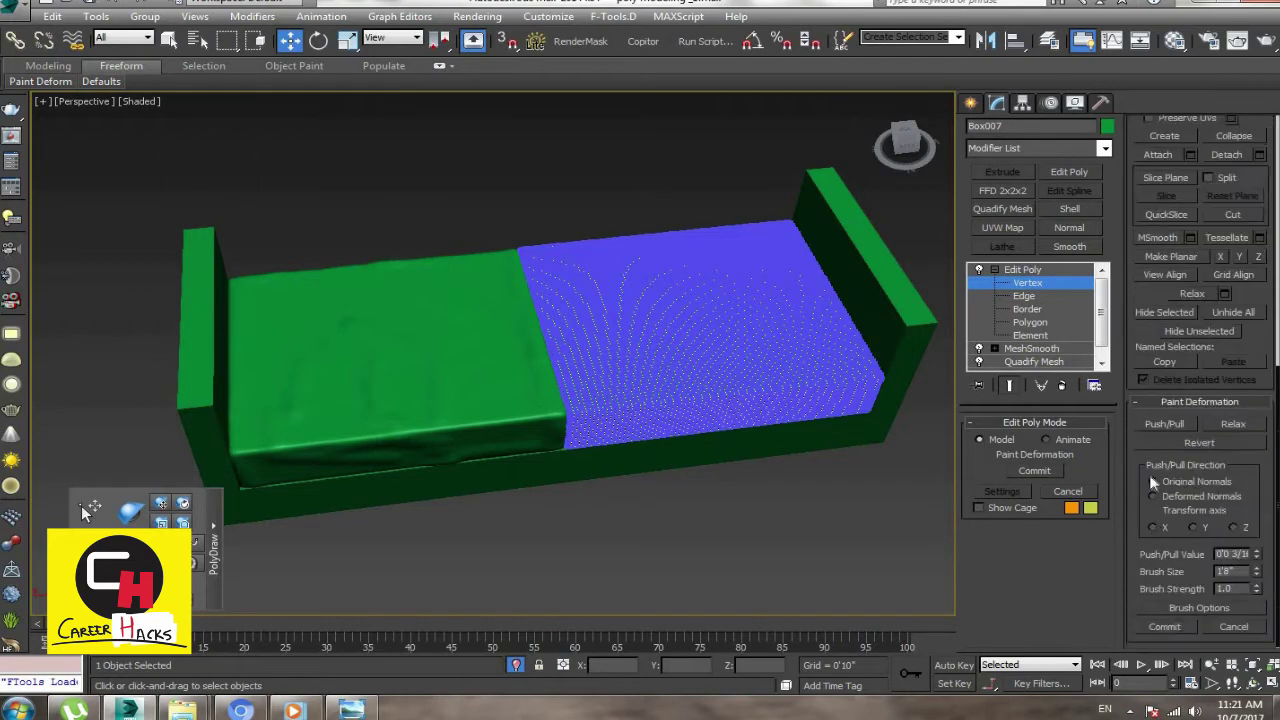
click(1165, 423)
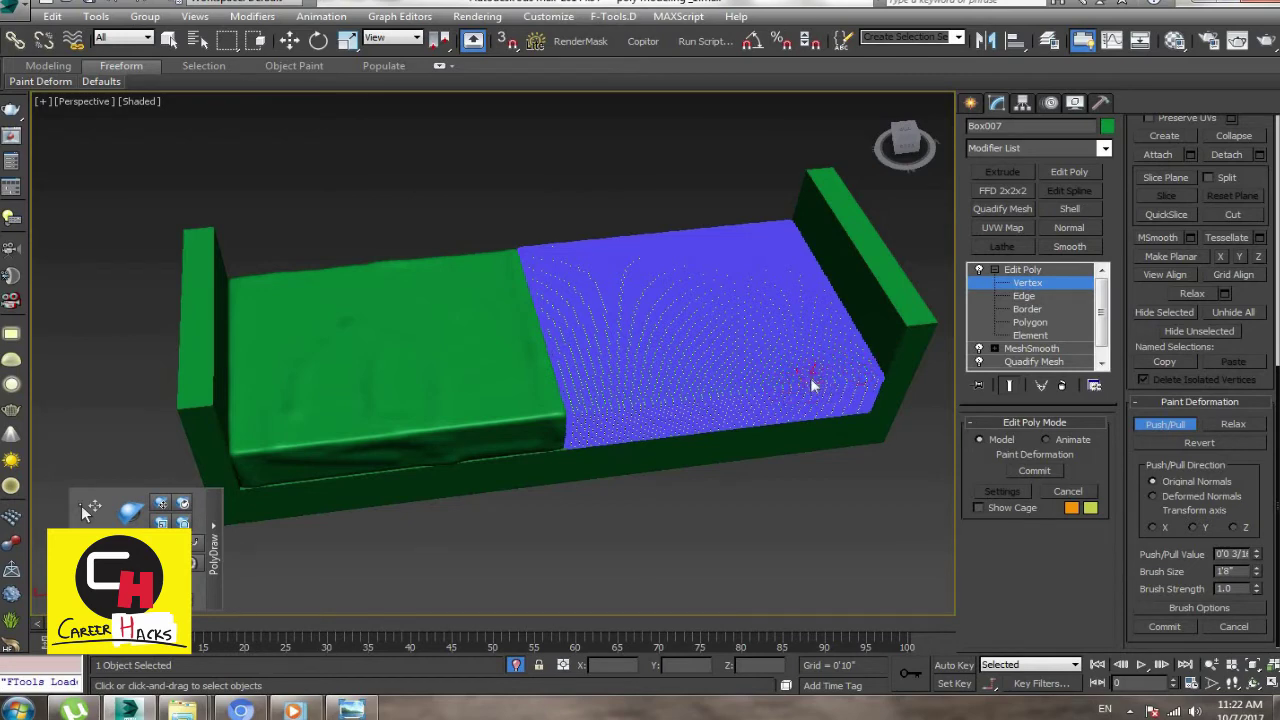
key(w)
click(805, 548)
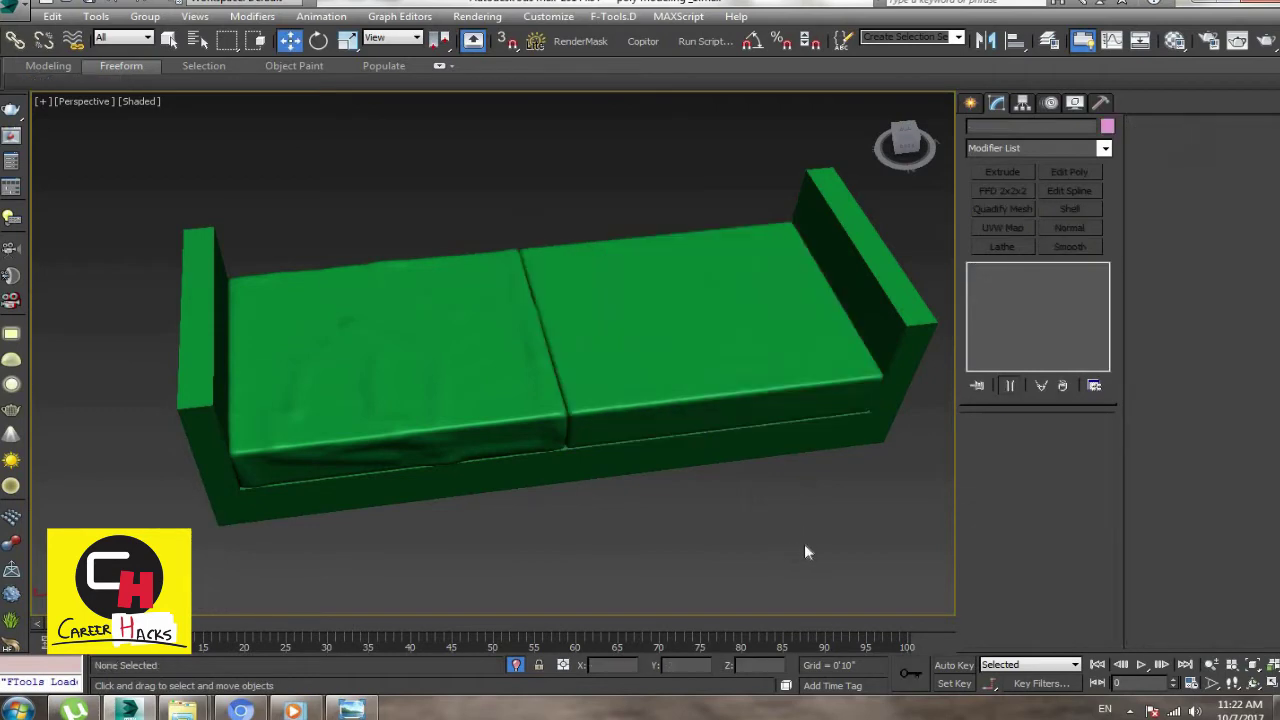
Step: Orbit, zoom and pan around the sofa to inspect the seat cushions up close
alt+middle_drag(732, 500, 773, 540)
drag(816, 485, 651, 443)
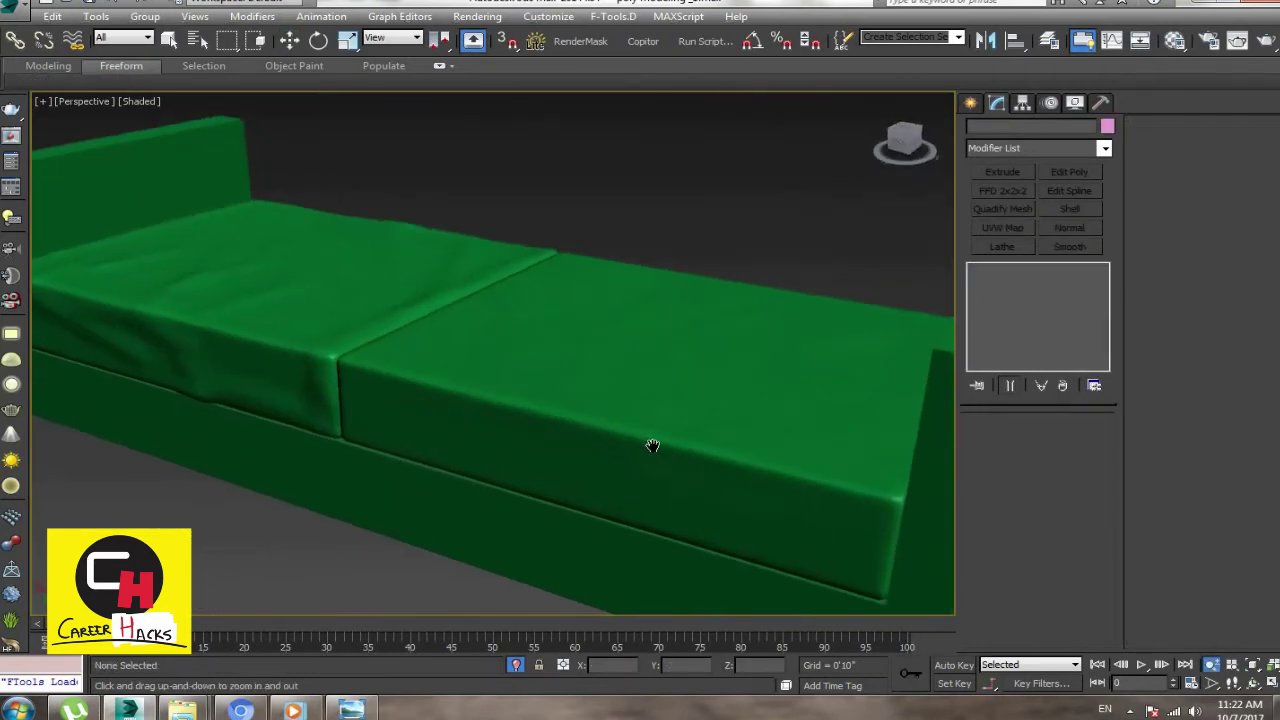
middle_drag(720, 480, 339, 448)
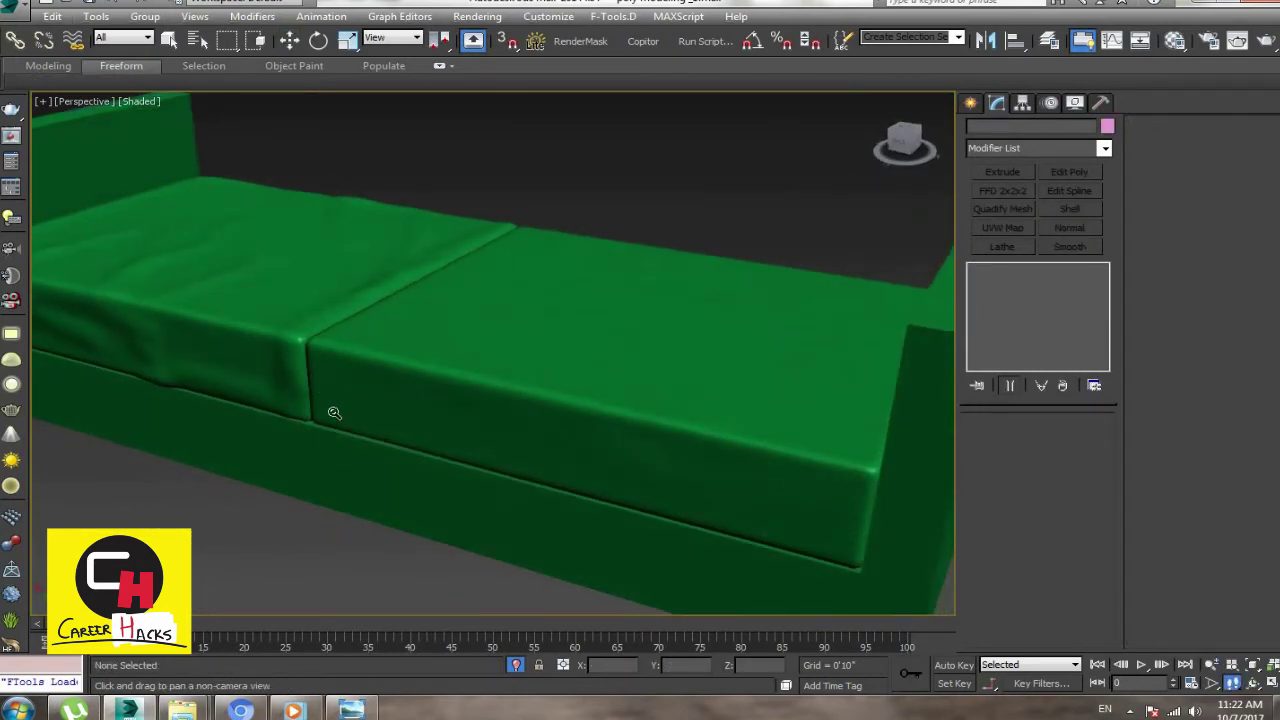
scroll(331, 409, down, 2)
key(w)
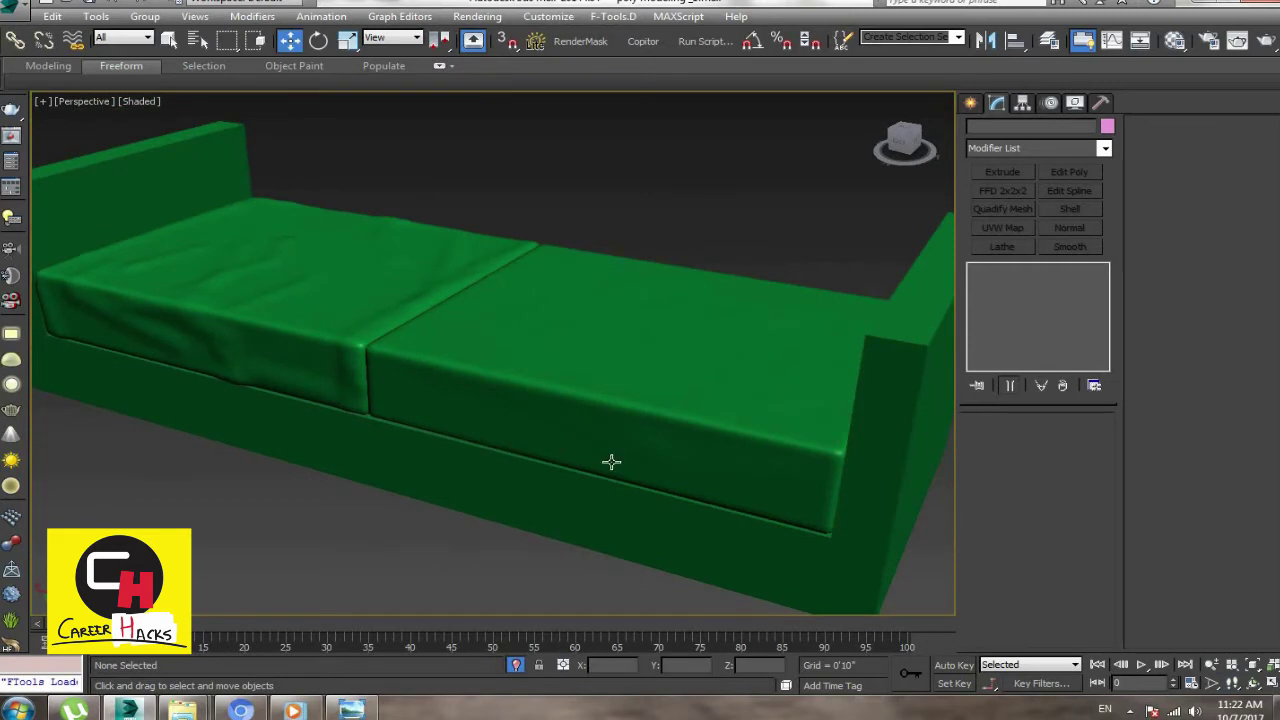
alt+middle_drag(647, 442, 615, 495)
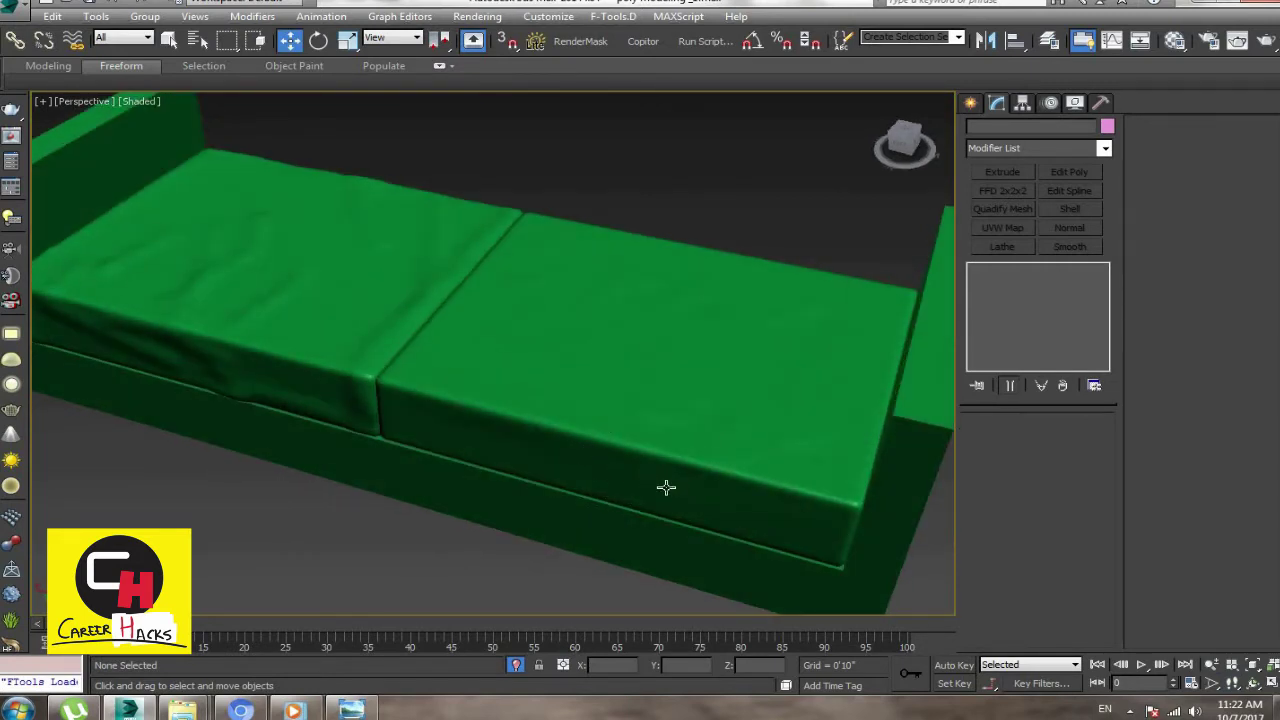
alt+middle_drag(396, 393, 250, 393)
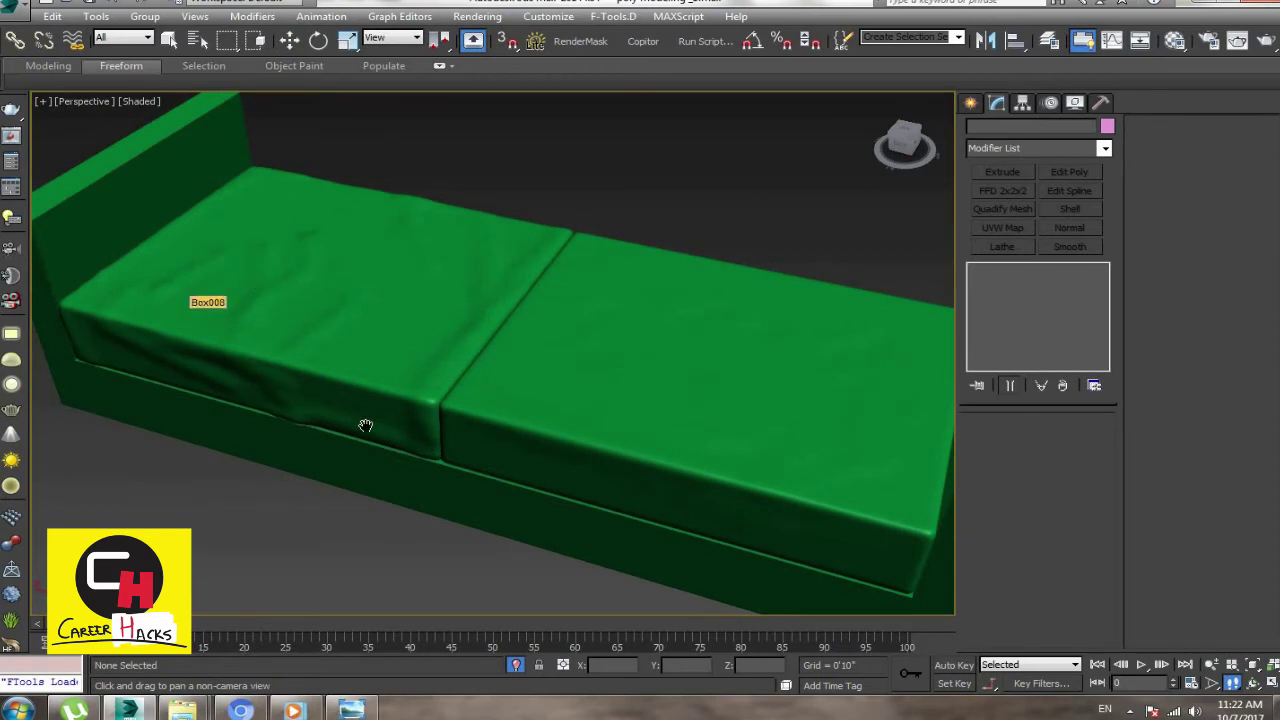
ctrl+alt+middle_drag(614, 408, 757, 400)
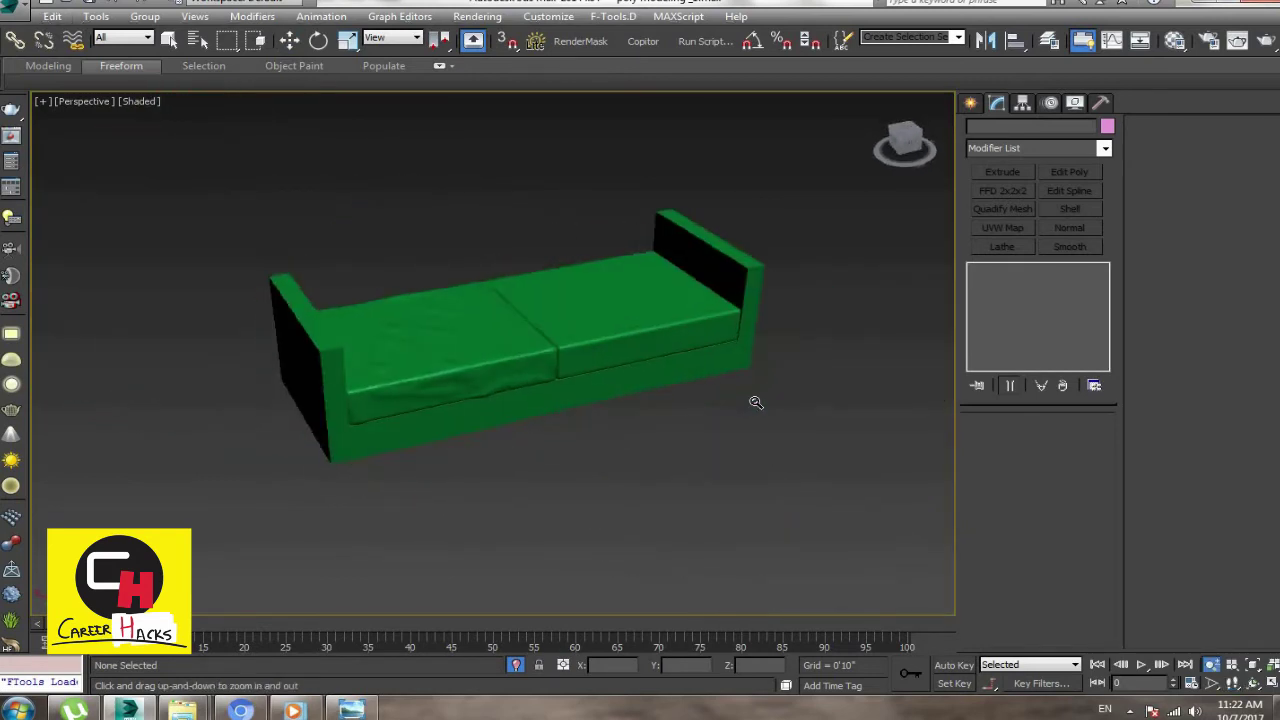
scroll(500, 337, up, 5)
Step: Select the smooth right seat cushion, Box007, with its Edit Poly stack
alt+middle_drag(580, 370, 581, 418)
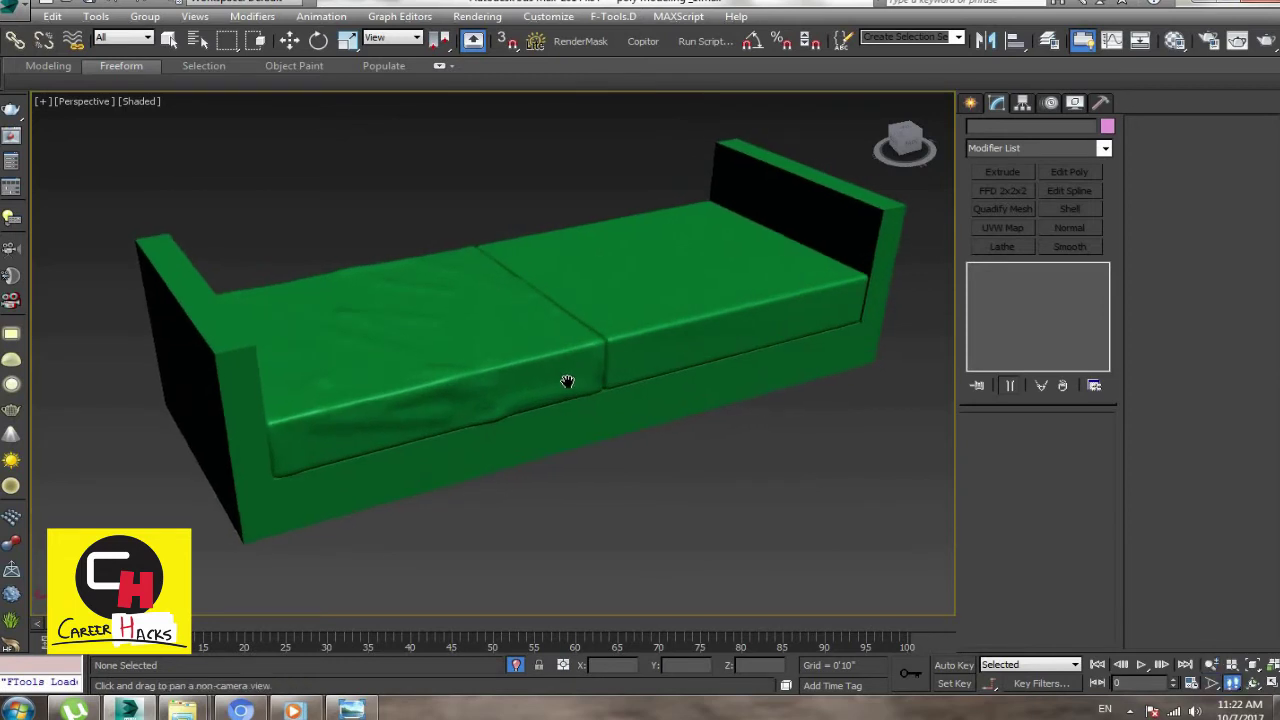
key(w)
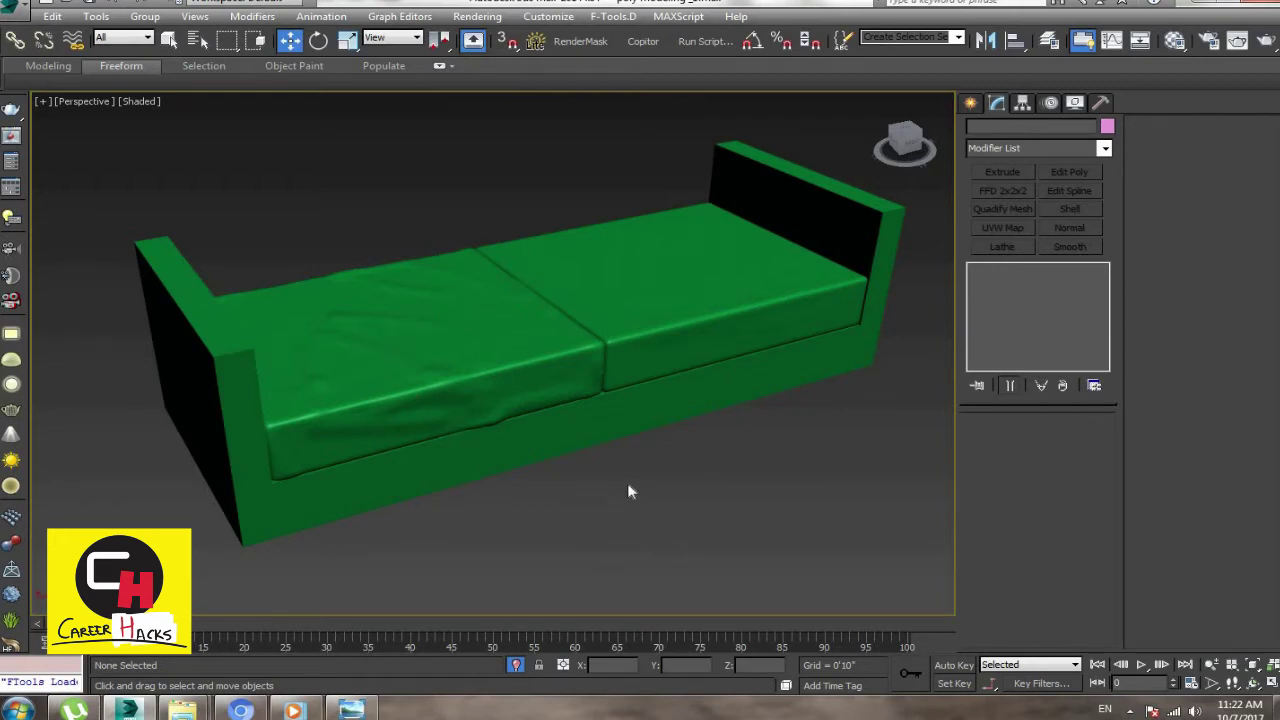
mouse_move(727, 498)
alt+middle_down()
mouse_move(608, 391)
mouse_move(654, 323)
alt+middle_up()
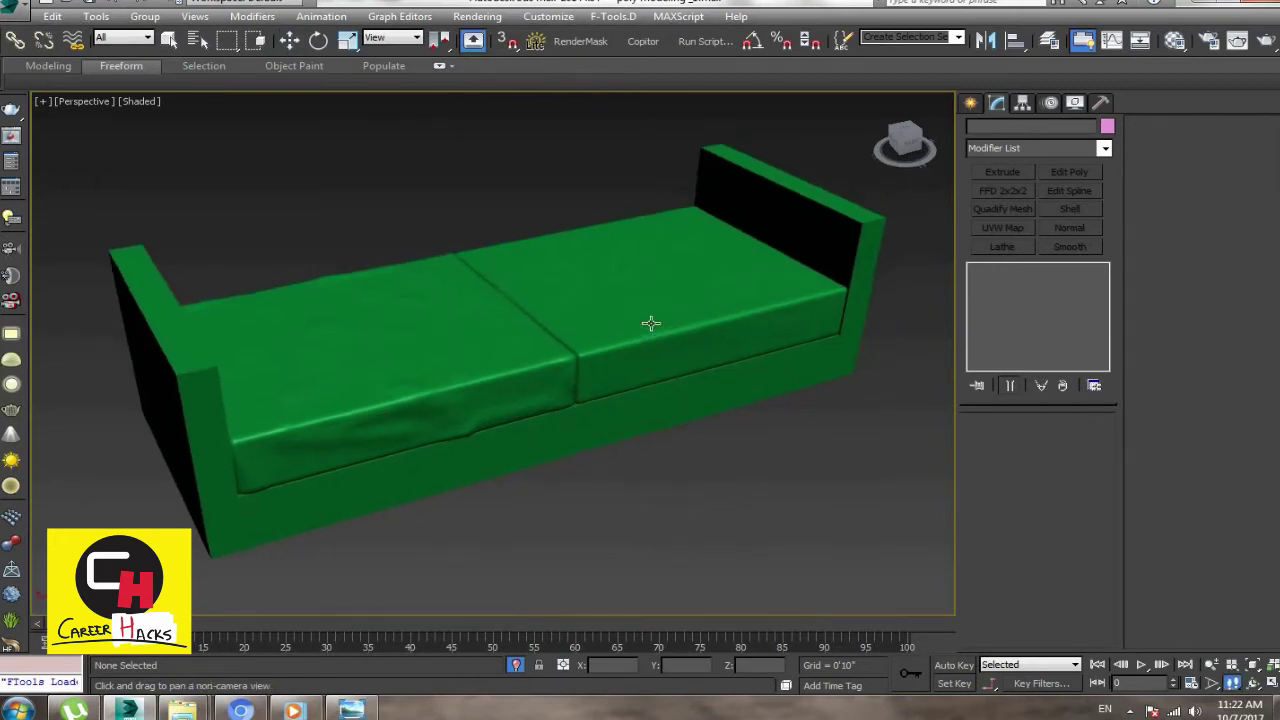
click(654, 323)
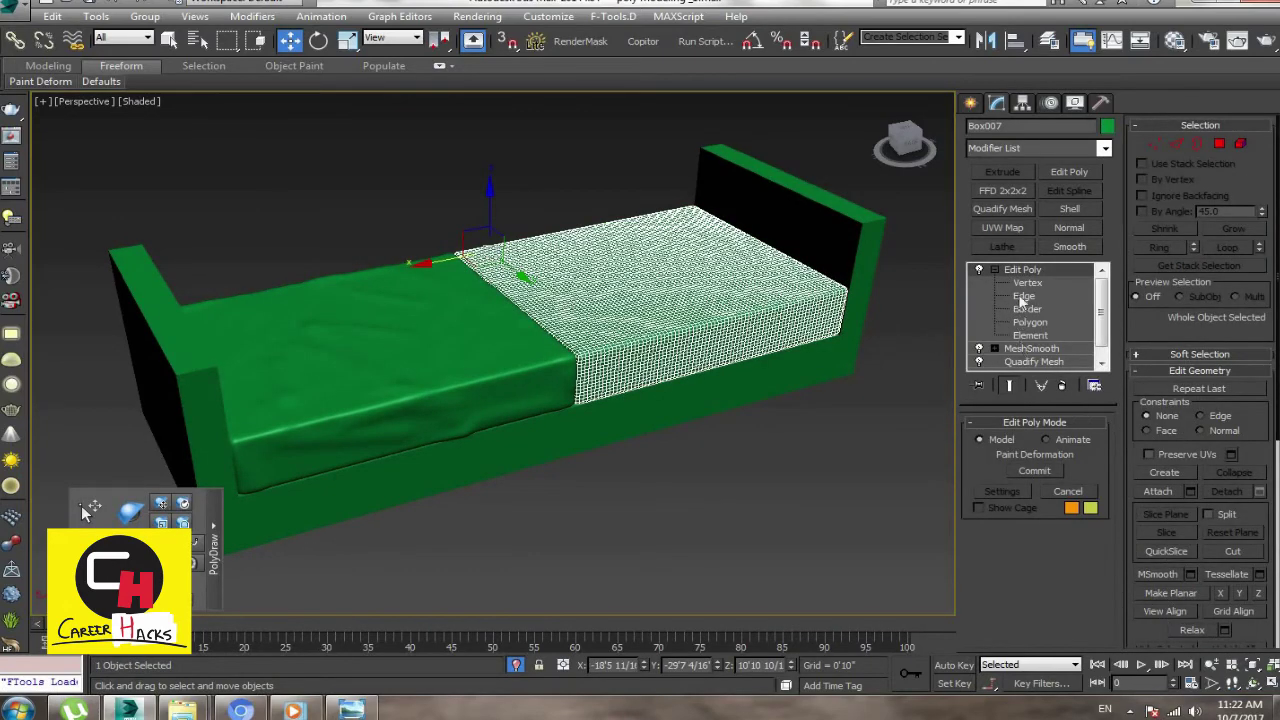
Step: Paint push/pull deformation onto the right cushion's vertices, then deselect it
key(1)
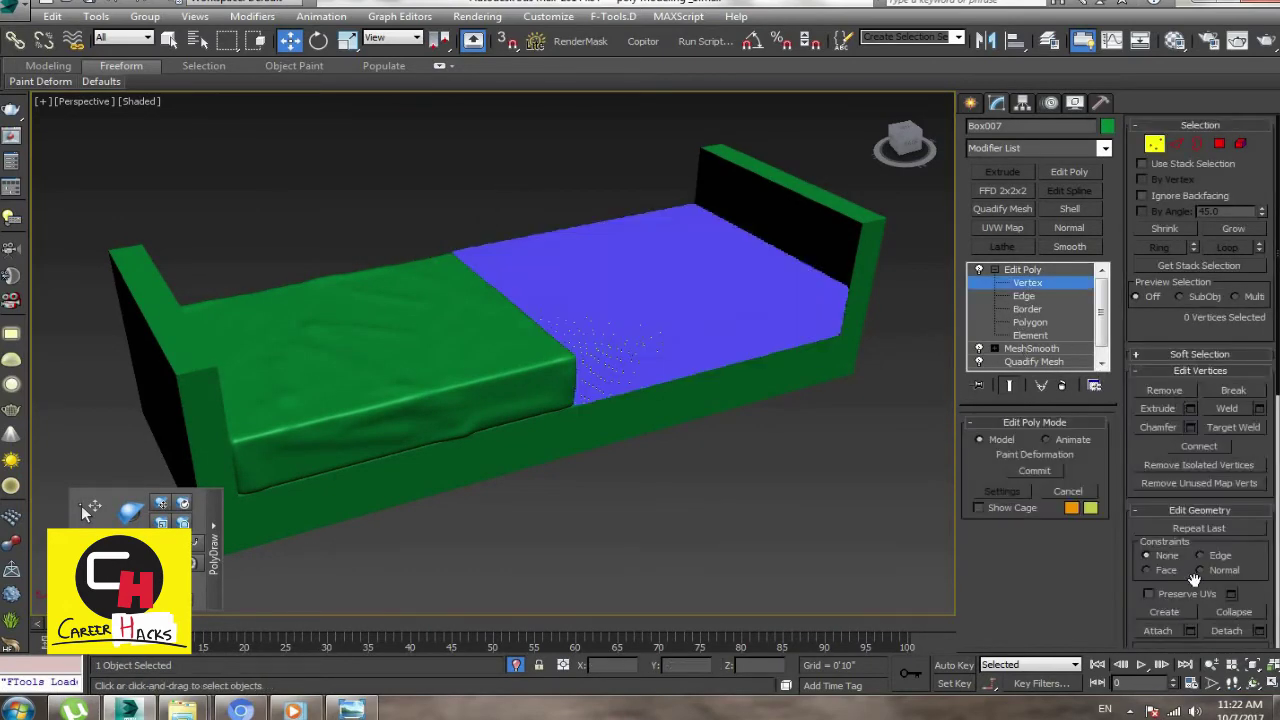
scroll(1170, 625, down, 5)
click(1164, 597)
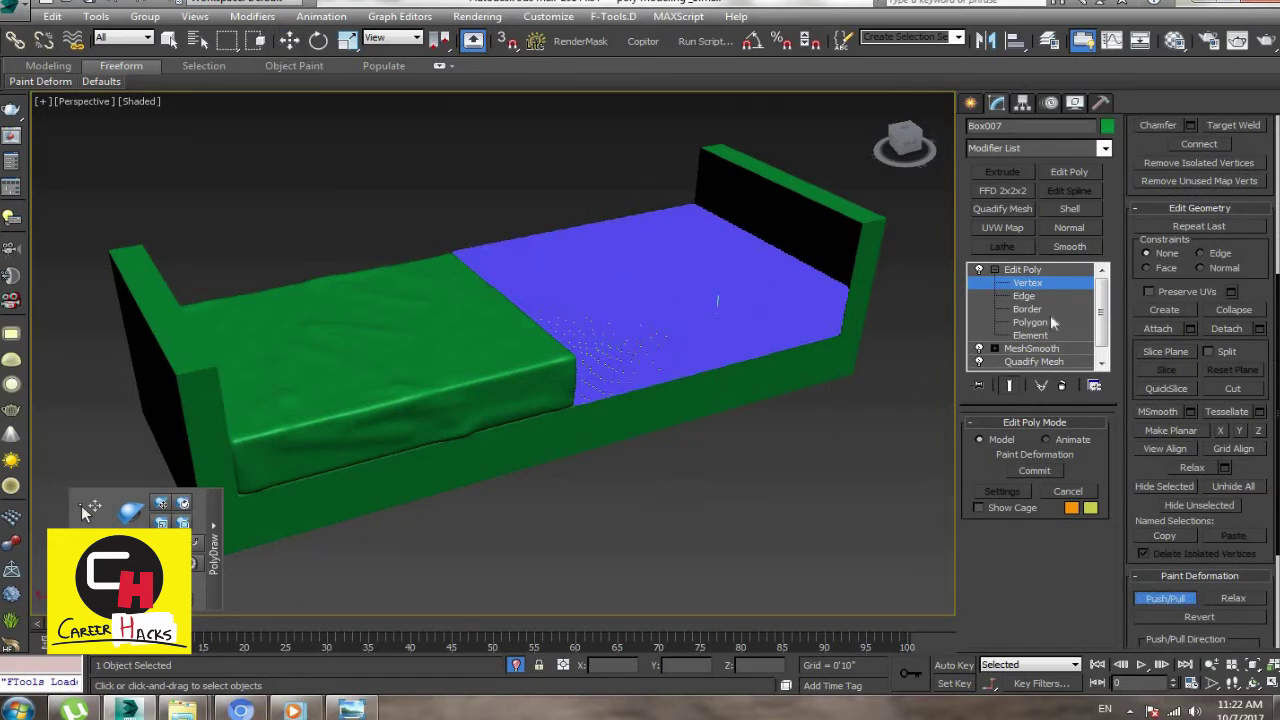
click(784, 485)
mouse_move(784, 485)
alt+middle_down()
mouse_move(727, 470)
mouse_move(796, 491)
mouse_move(837, 466)
mouse_move(863, 483)
mouse_move(788, 494)
mouse_move(760, 480)
alt+middle_up()
Step: Reselect the right cushion, change the push/pull depth value, and stop painting
click(690, 300)
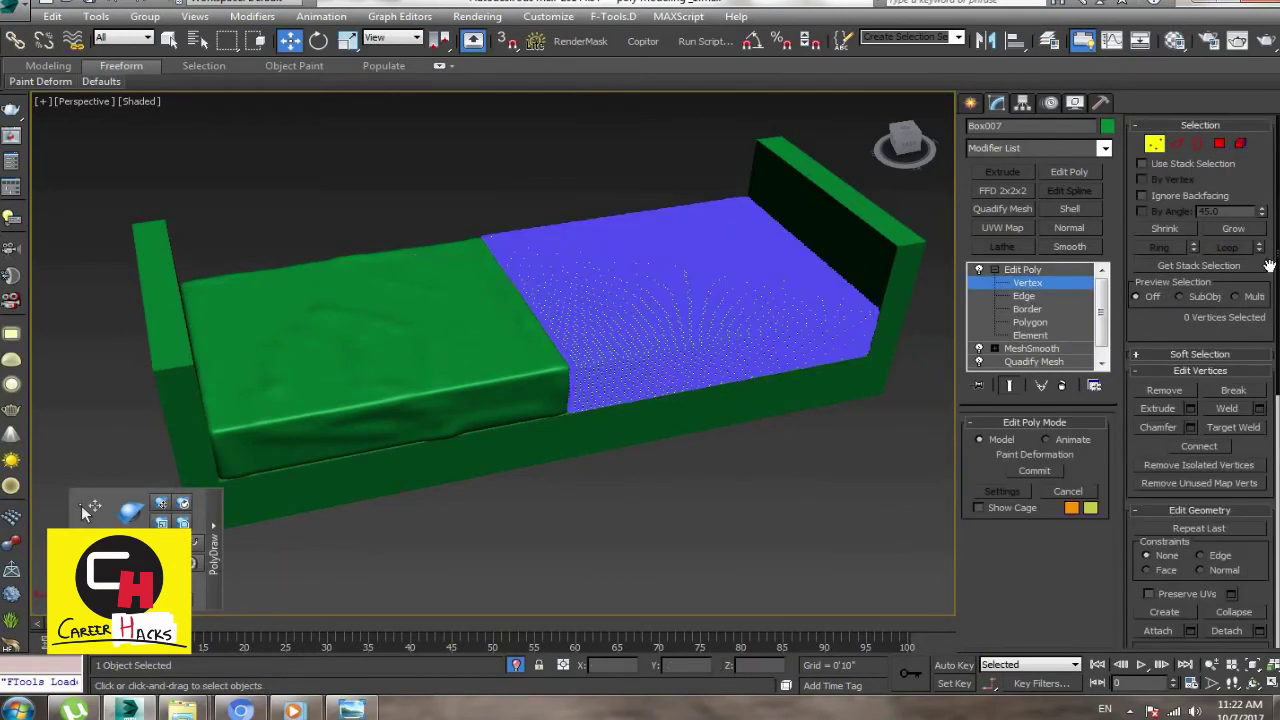
scroll(1187, 620, down, 5)
scroll(1246, 460, down, 3)
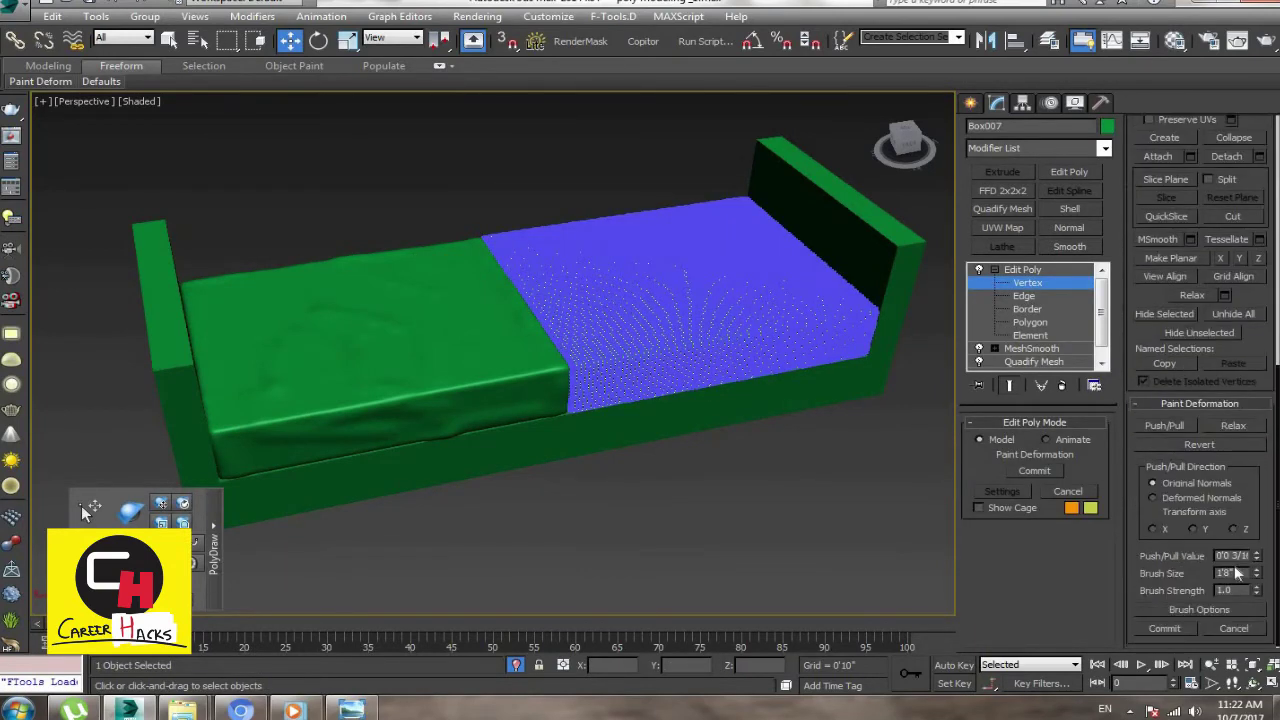
click(1226, 555)
key(Return)
right_click(734, 417)
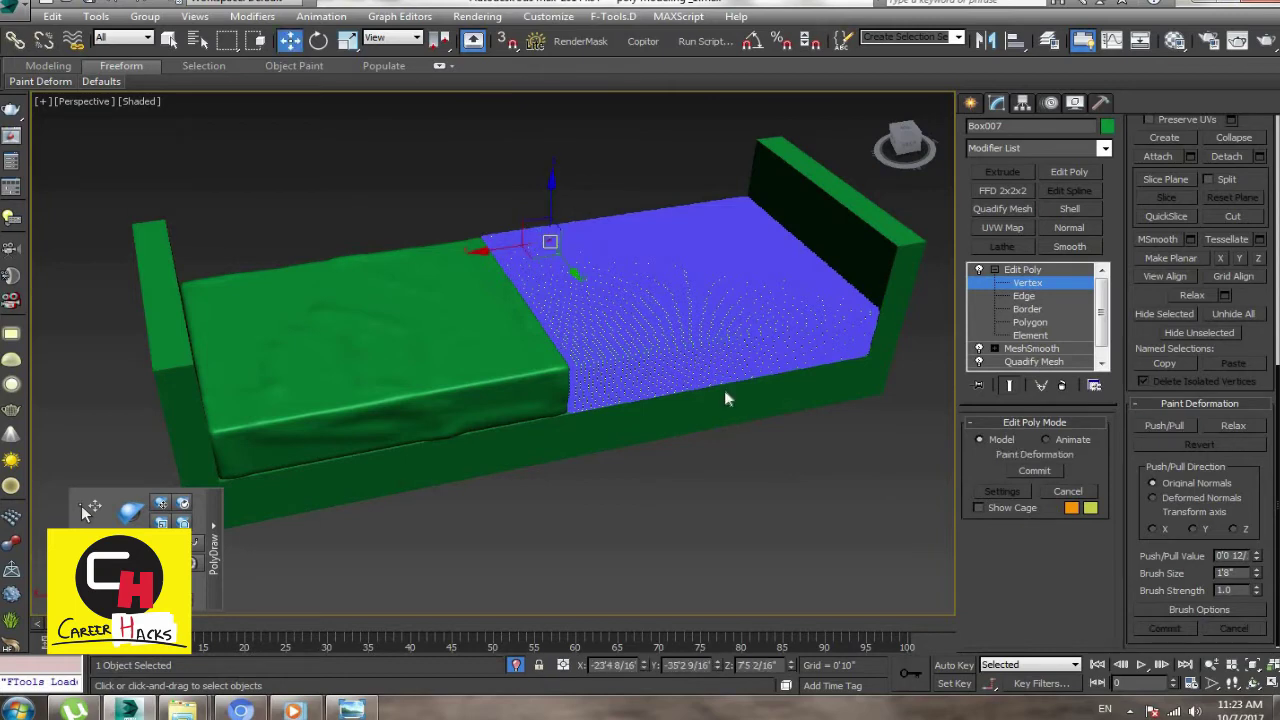
Step: Undo a stray vertex selection and paint more push/pull wrinkles on the cushion
drag(652, 301, 688, 488)
key(ctrl+z)
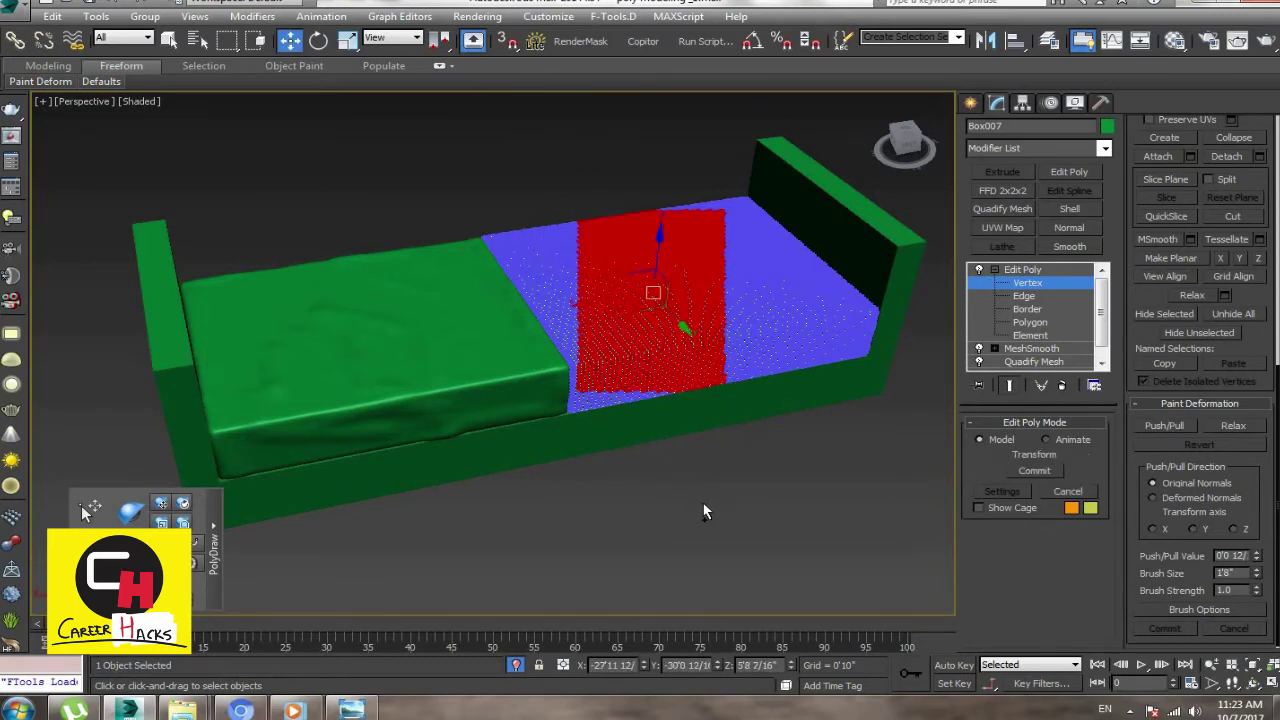
key(ctrl+z)
click(1154, 425)
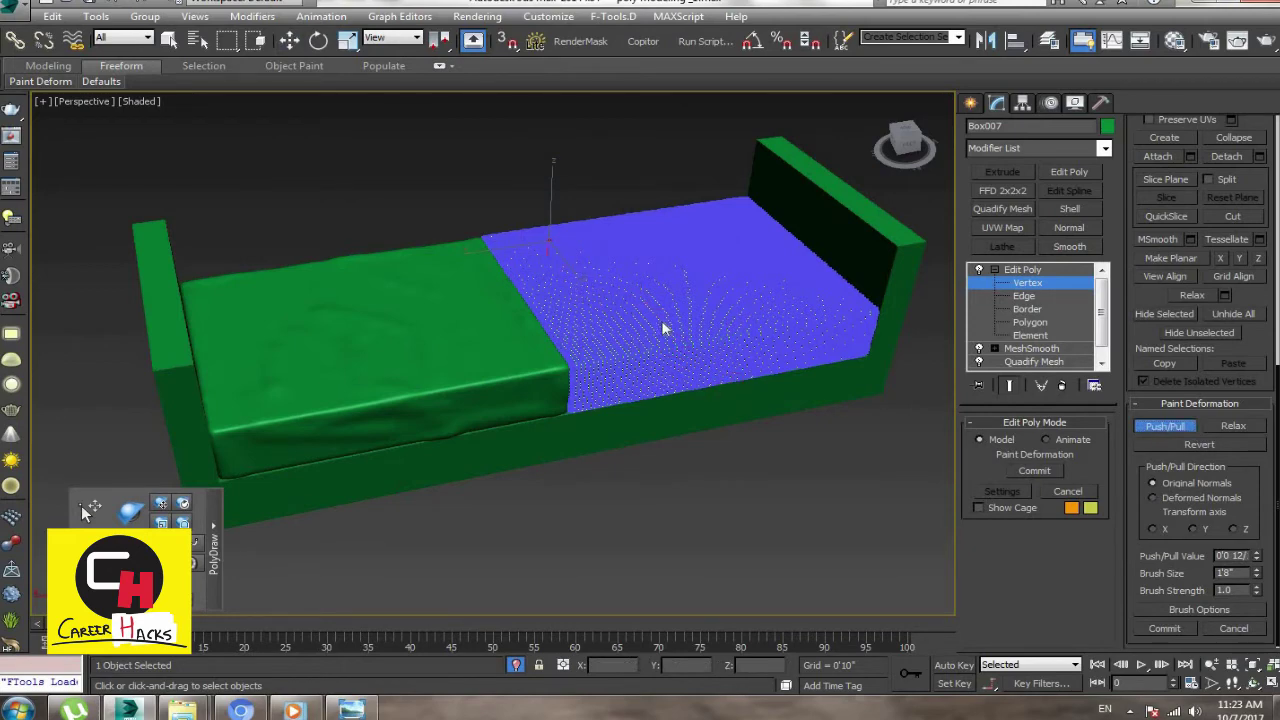
right_click(829, 509)
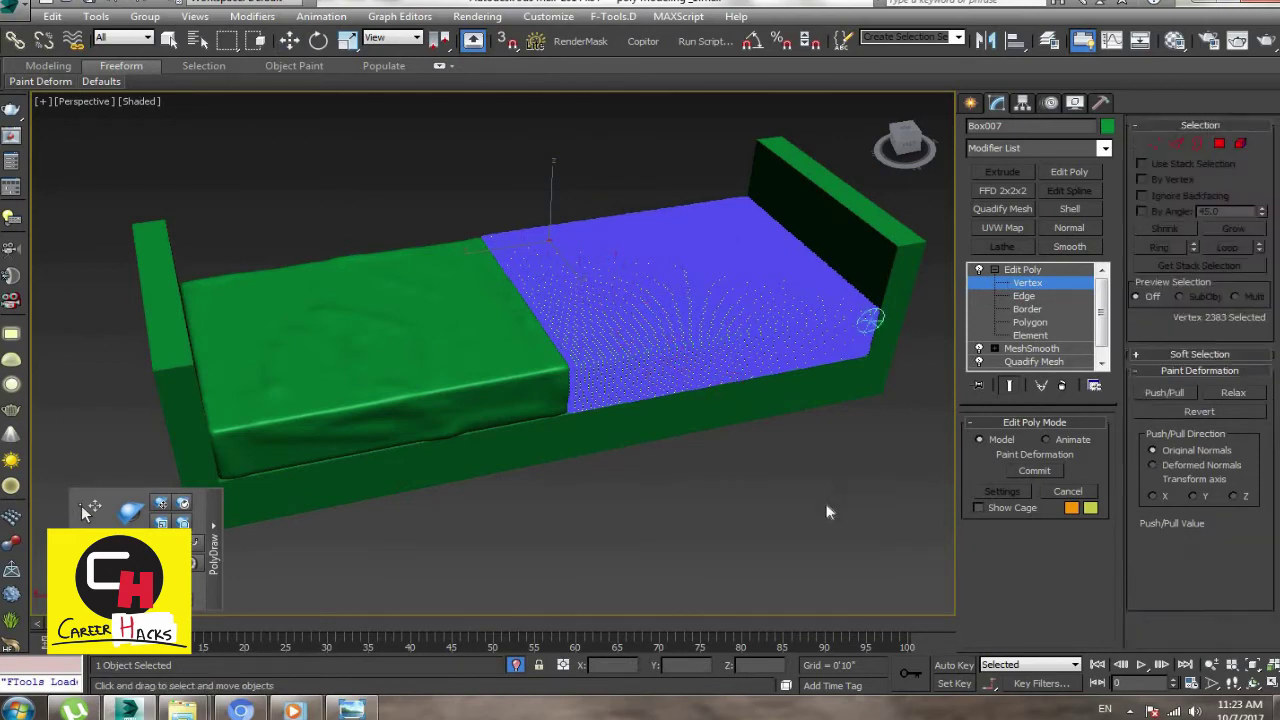
Step: Deselect, frame the whole sofa in view, and select the sofa base
click(790, 520)
mouse_move(633, 543)
alt+middle_down()
mouse_move(607, 487)
mouse_move(467, 418)
alt+middle_up()
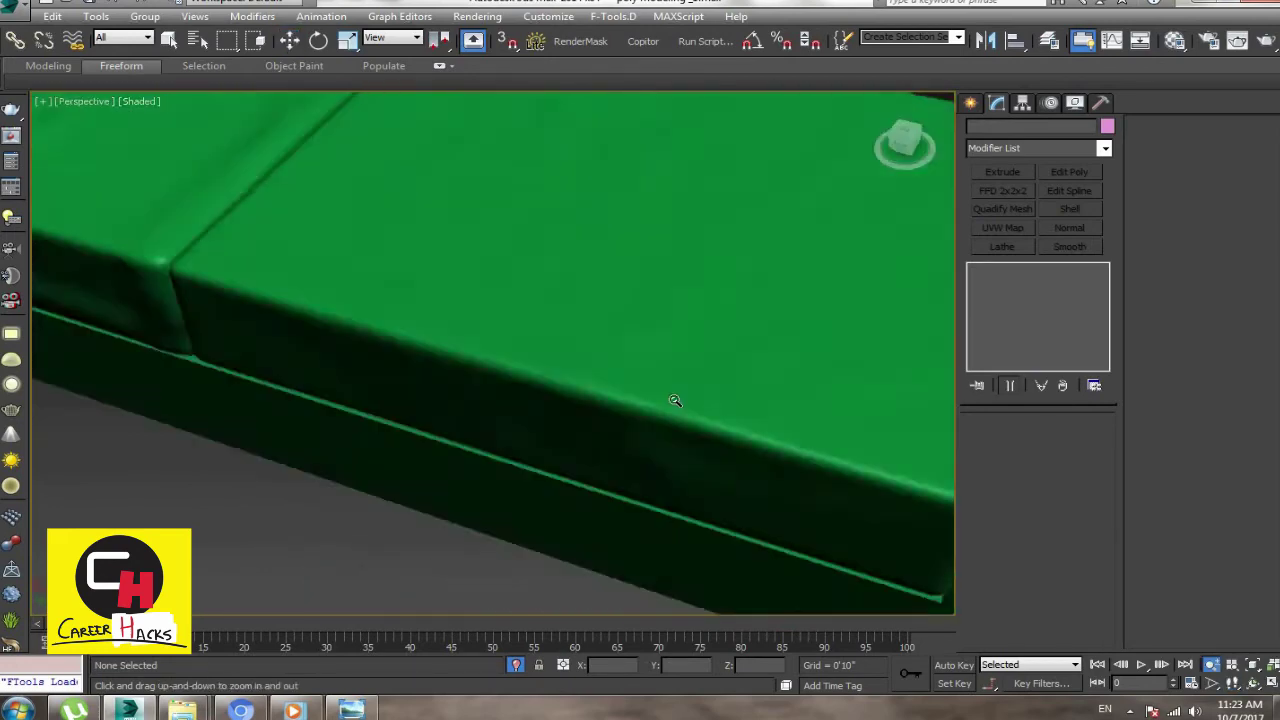
scroll(467, 418, down, 5)
scroll(671, 386, down, 4)
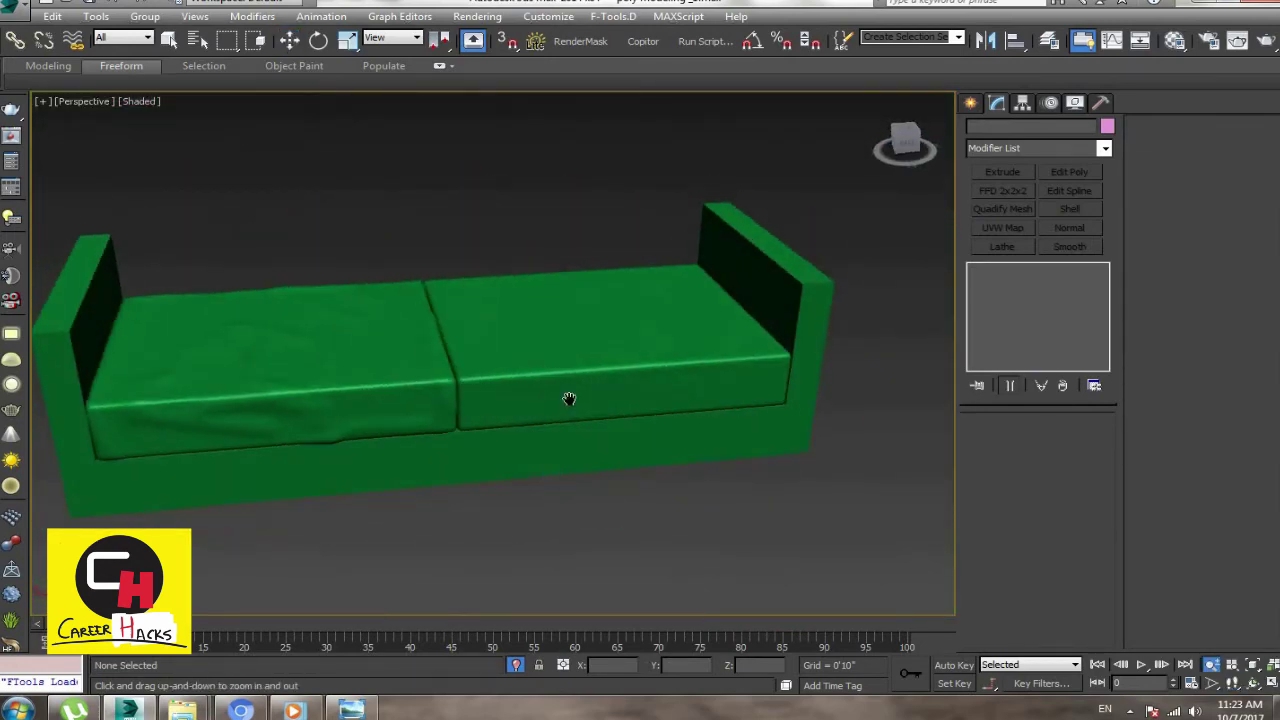
middle_drag(571, 400, 742, 549)
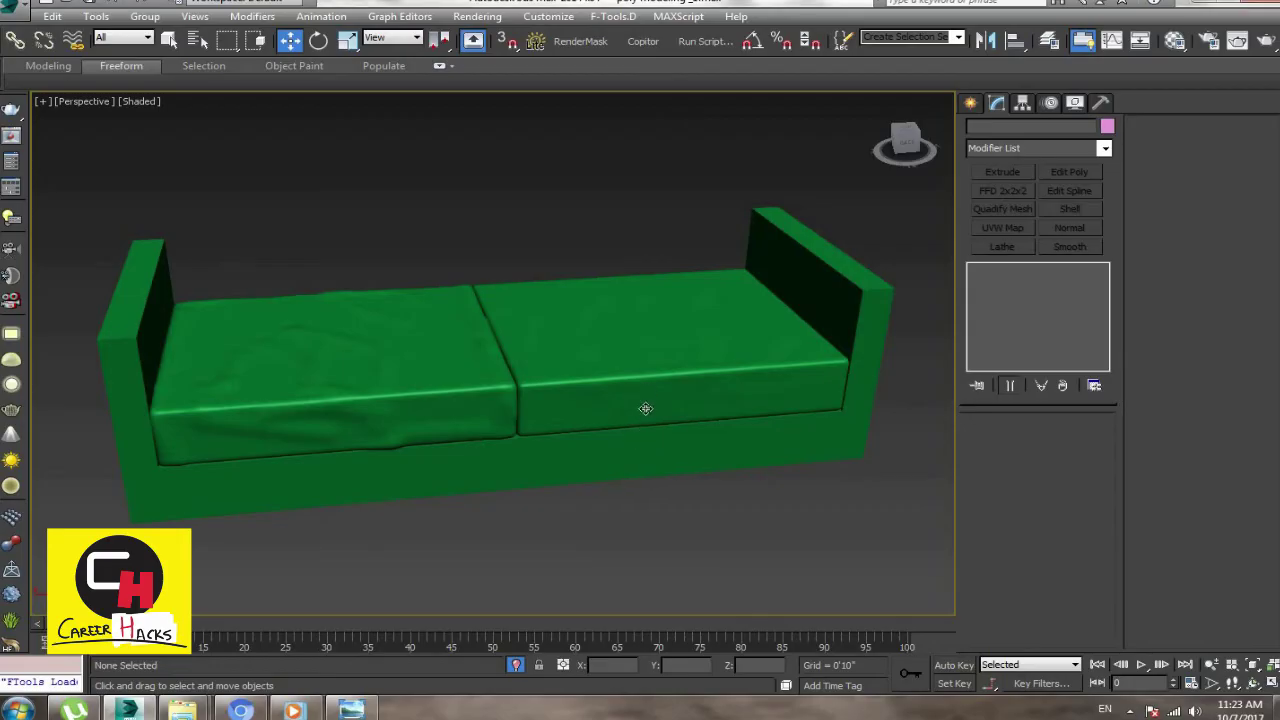
click(645, 408)
click(650, 440)
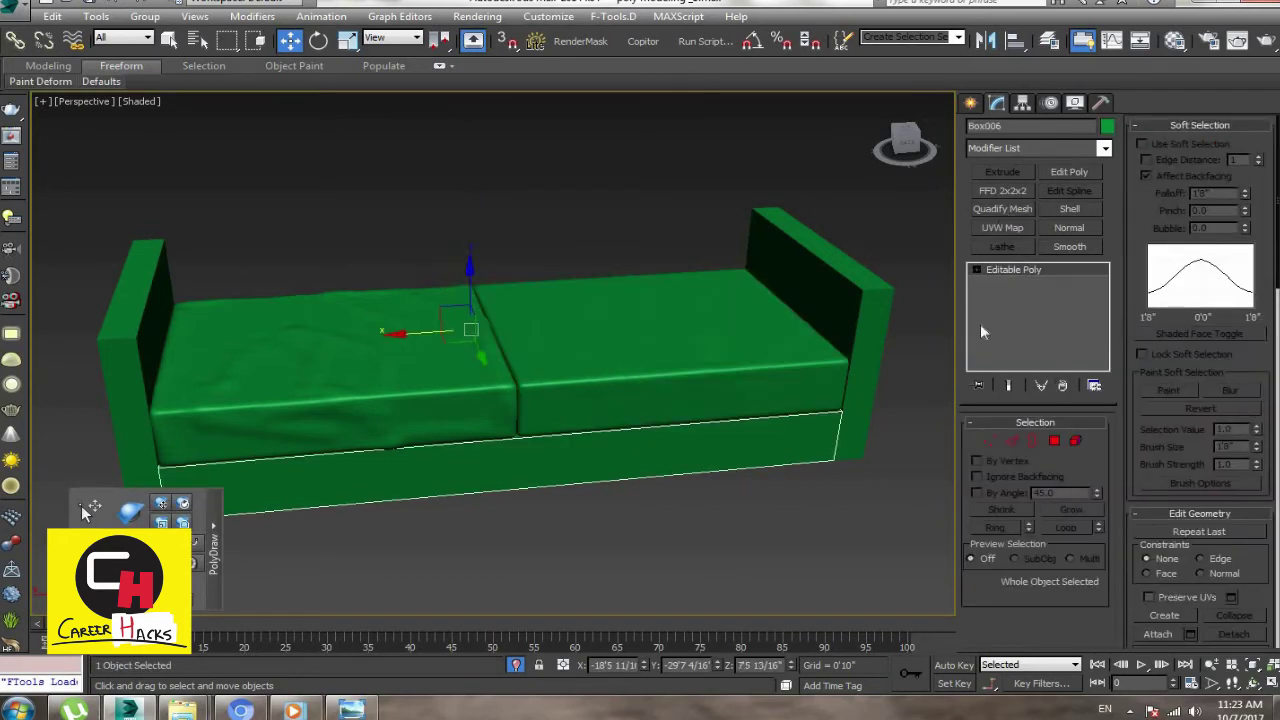
Step: Apply Quadify Mesh to the sofa base with a Quad Size of 2
click(1002, 208)
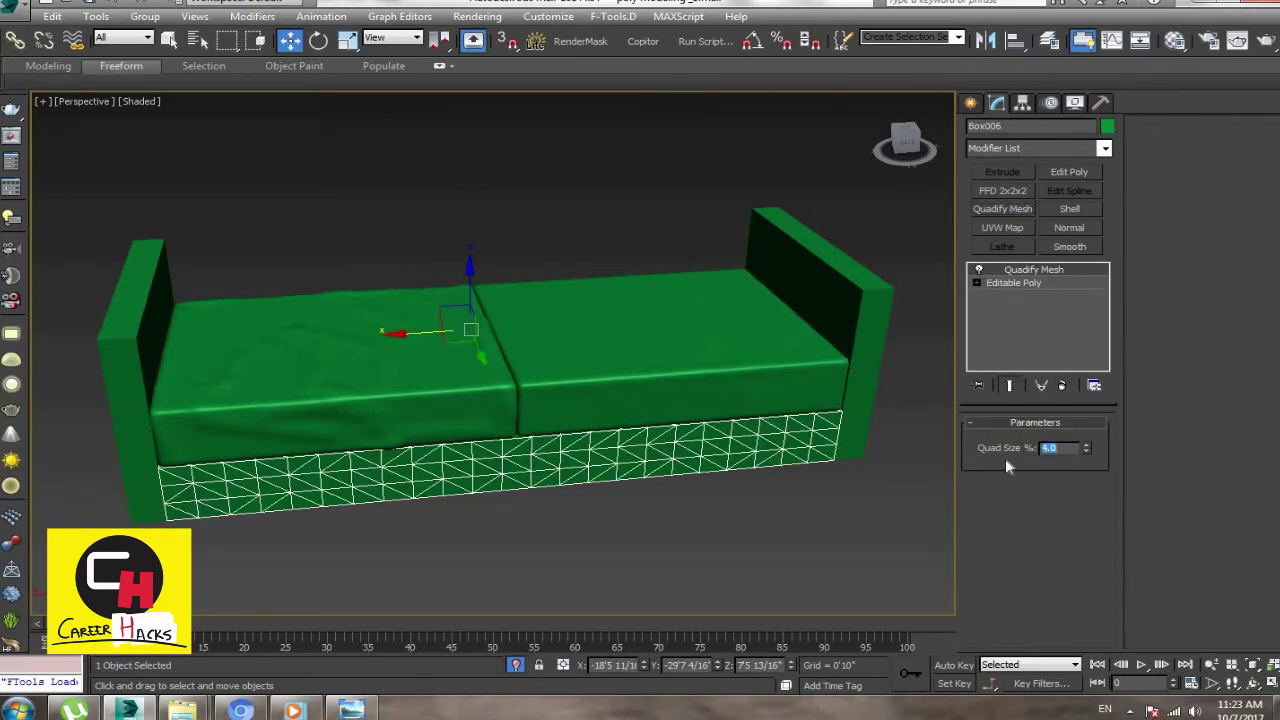
text(2)
key(Return)
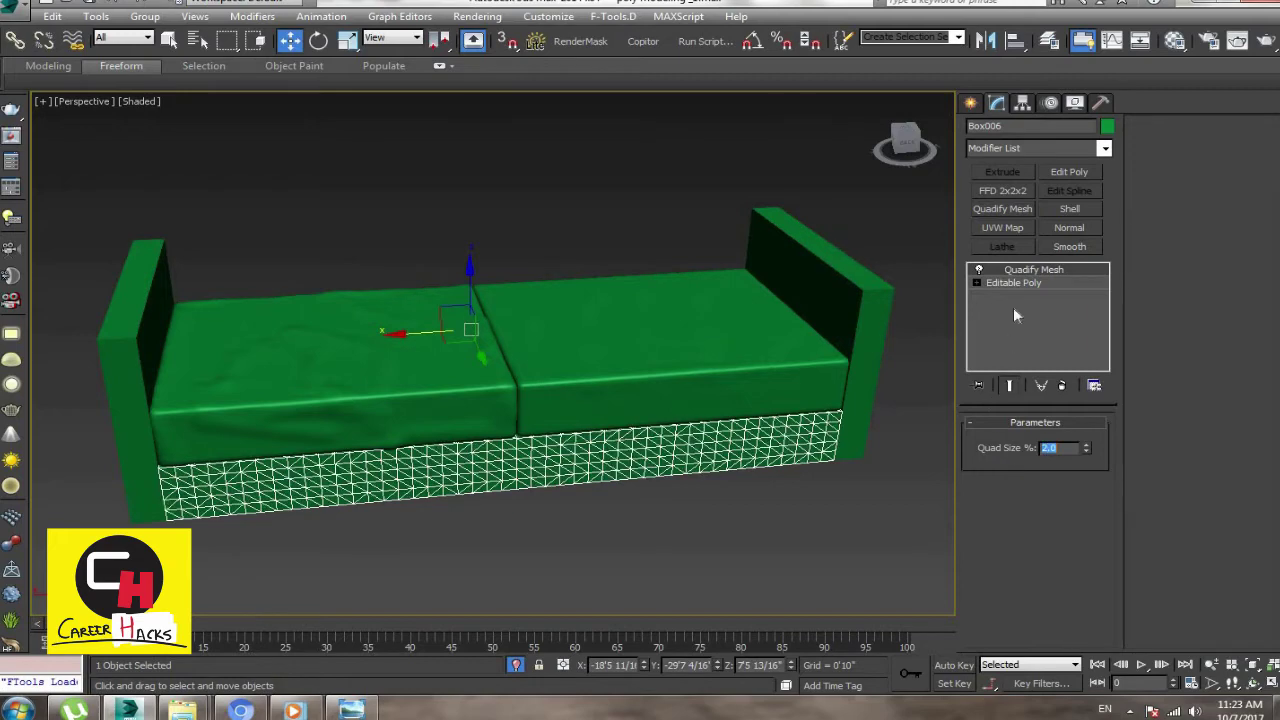
Step: Add a MeshSmooth modifier to the base from the Modifier List
click(1103, 148)
text(mes)
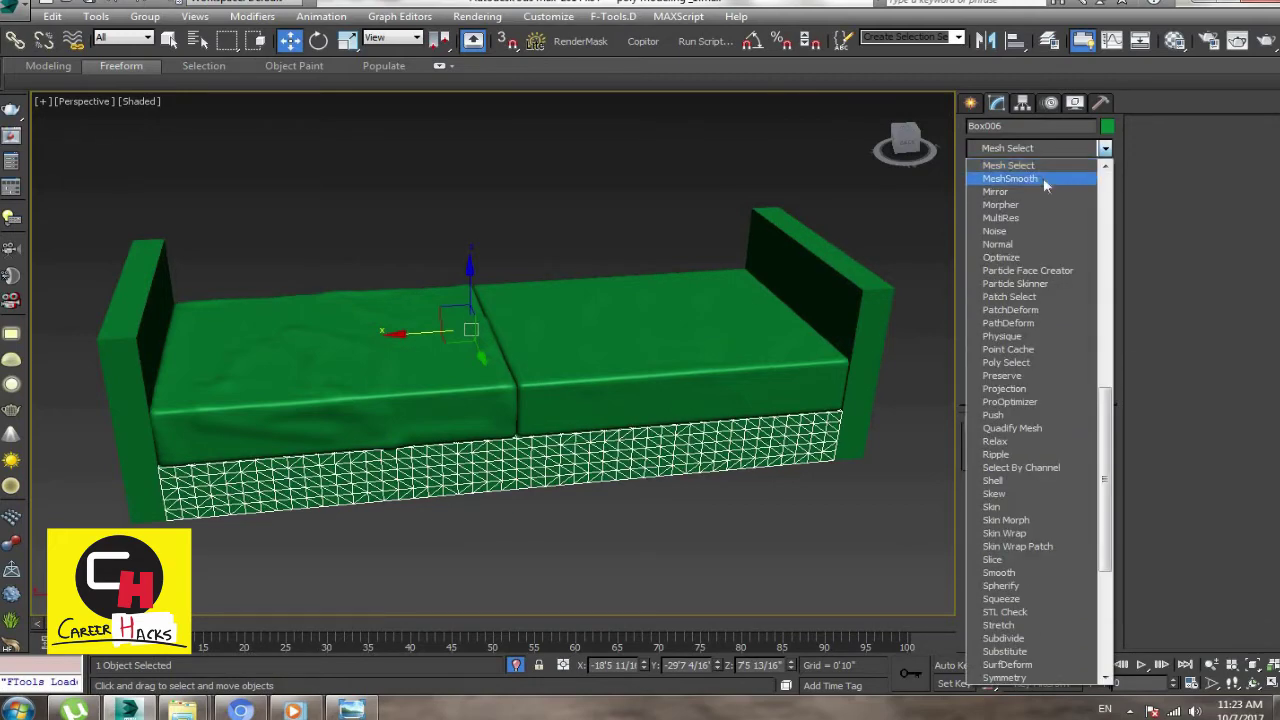
click(1043, 177)
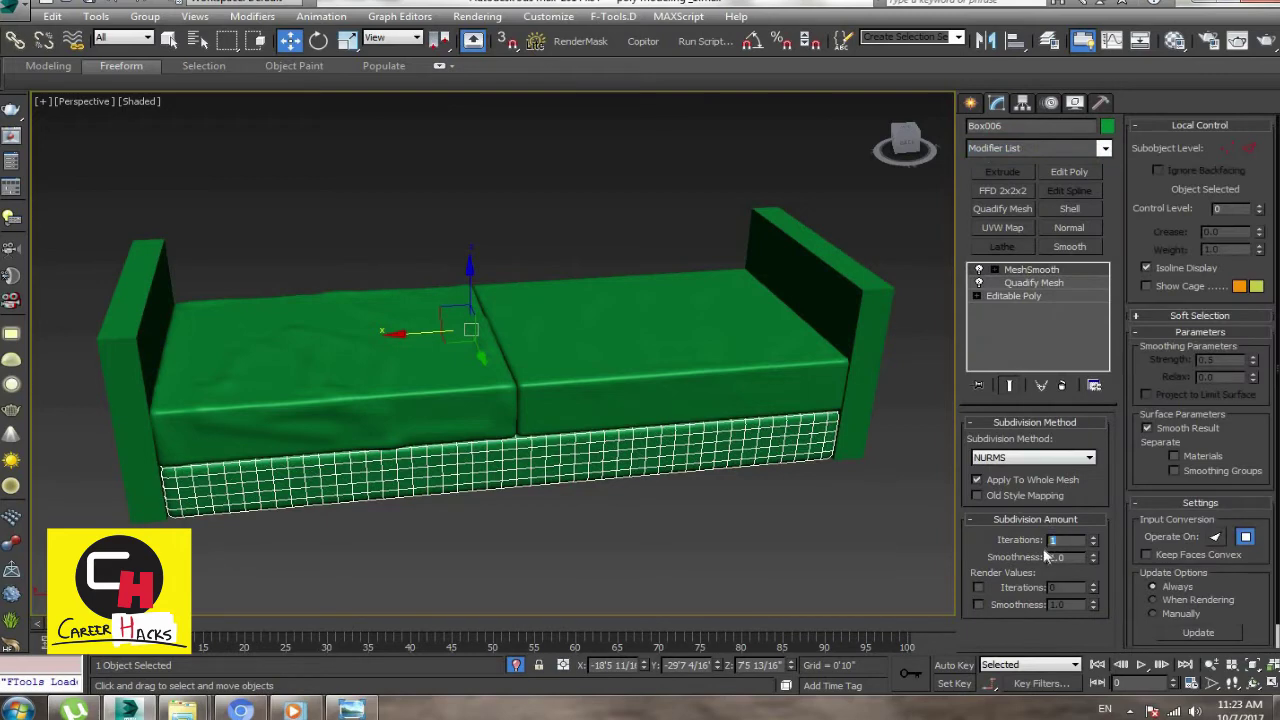
Step: Add Edit Poly to the base and paint push/pull wrinkles across its vertices
click(1069, 172)
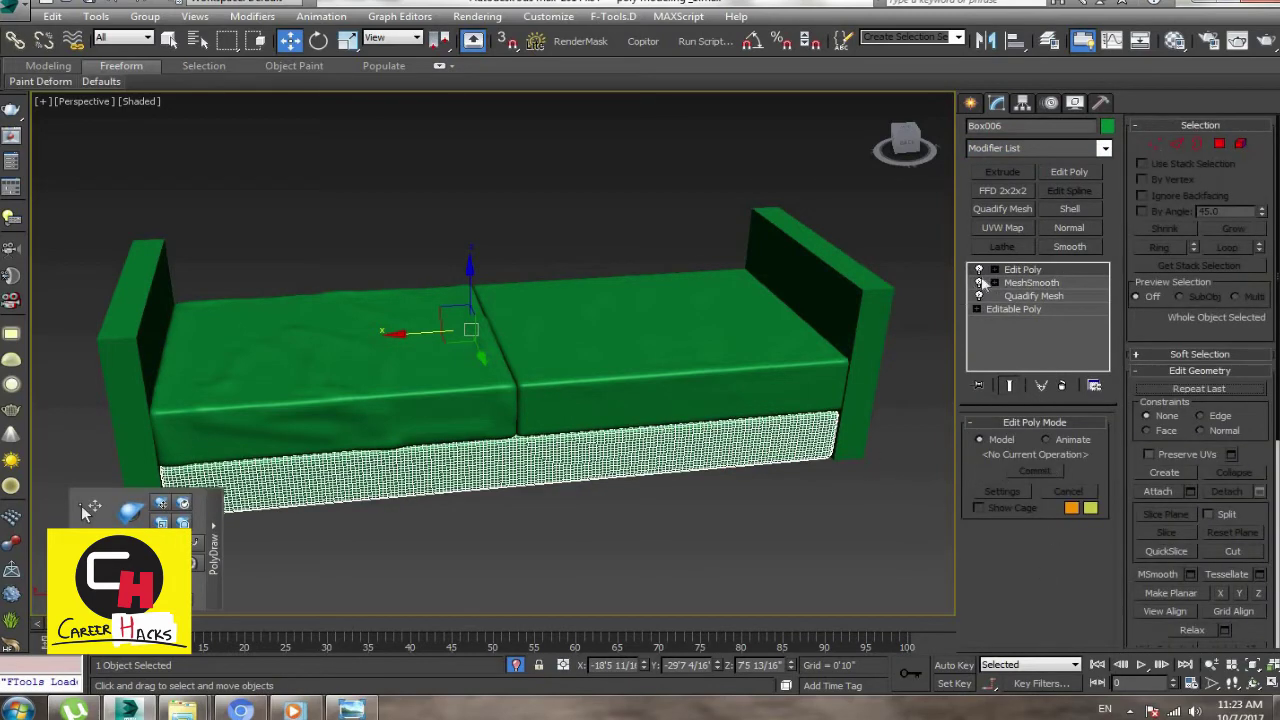
key(1)
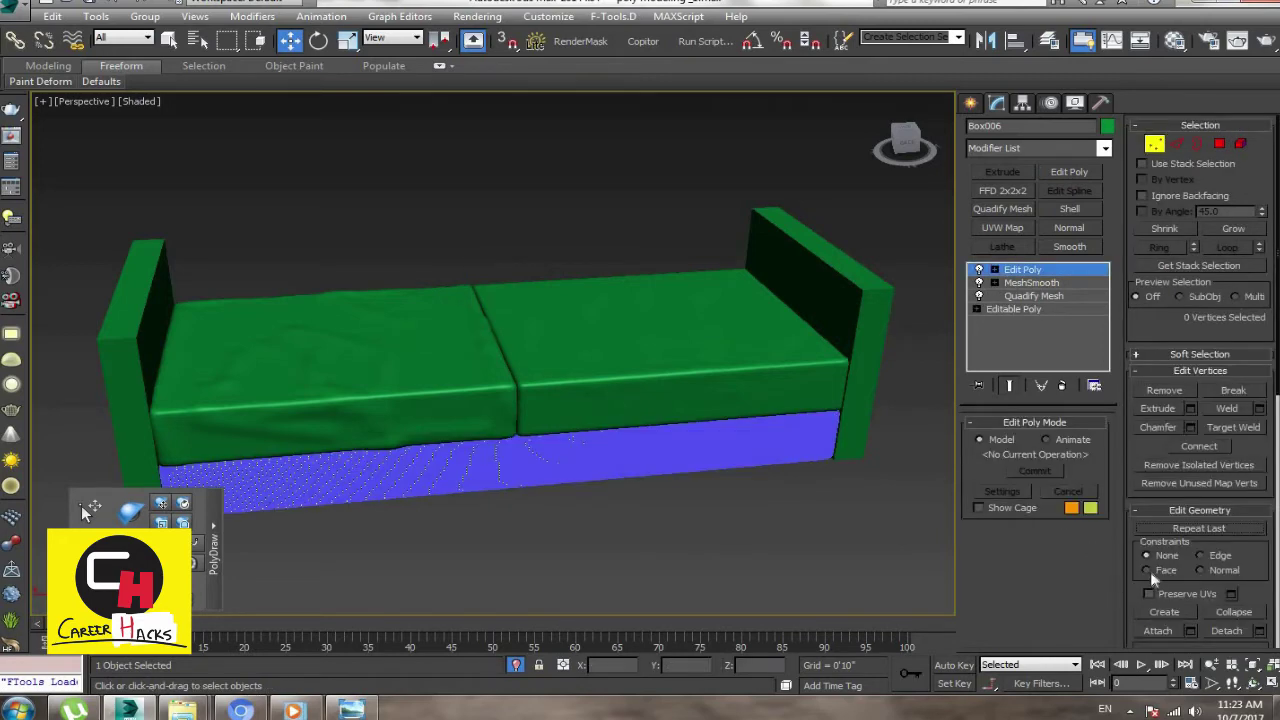
right_click(1153, 578)
click(1168, 566)
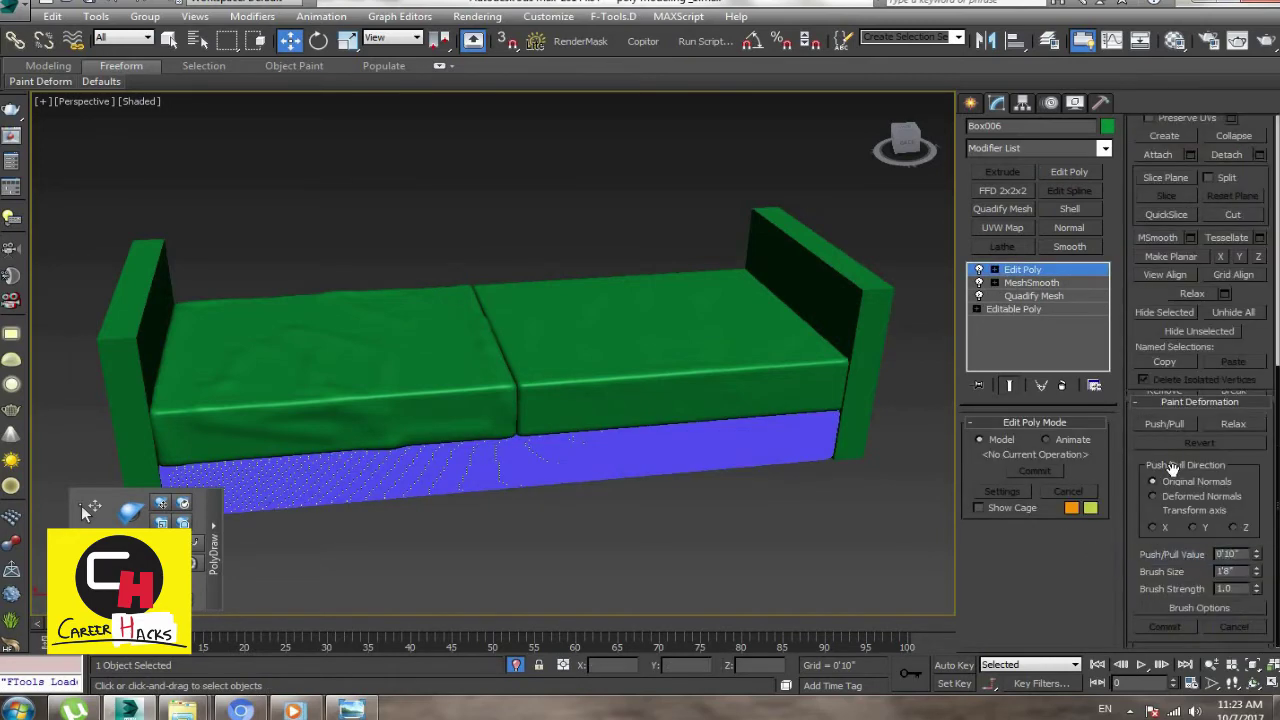
click(1164, 424)
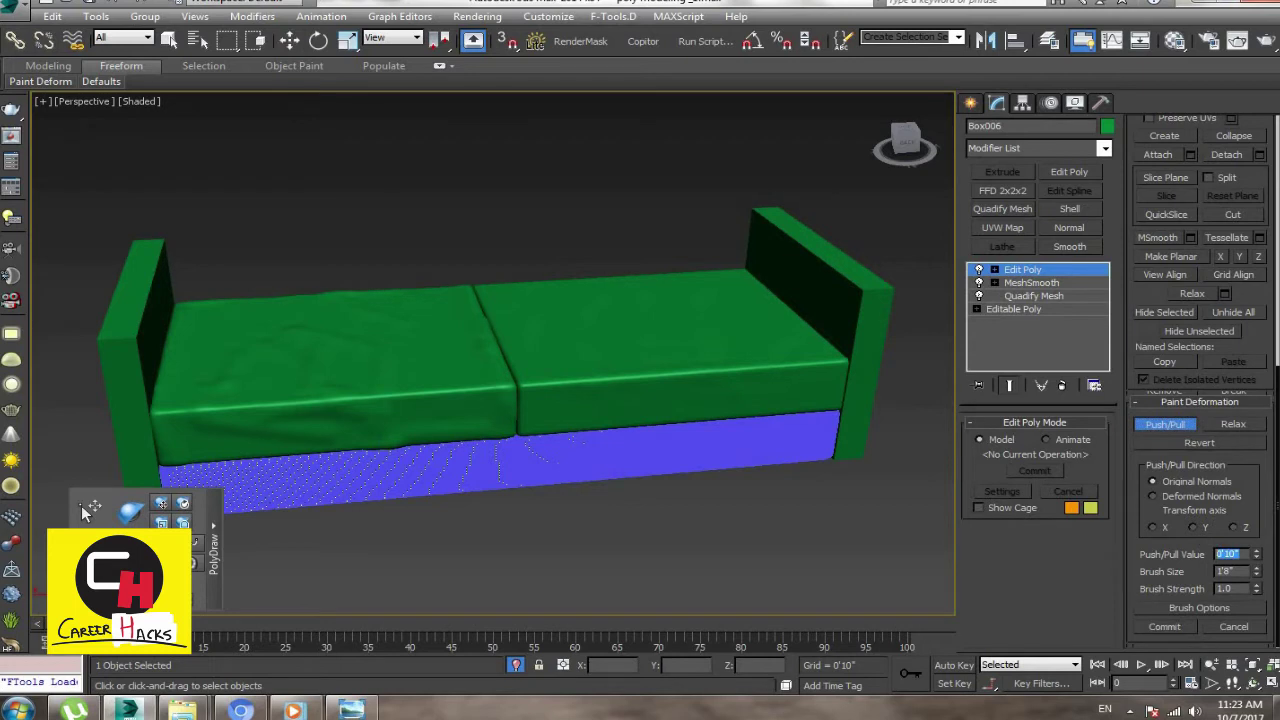
click(819, 437)
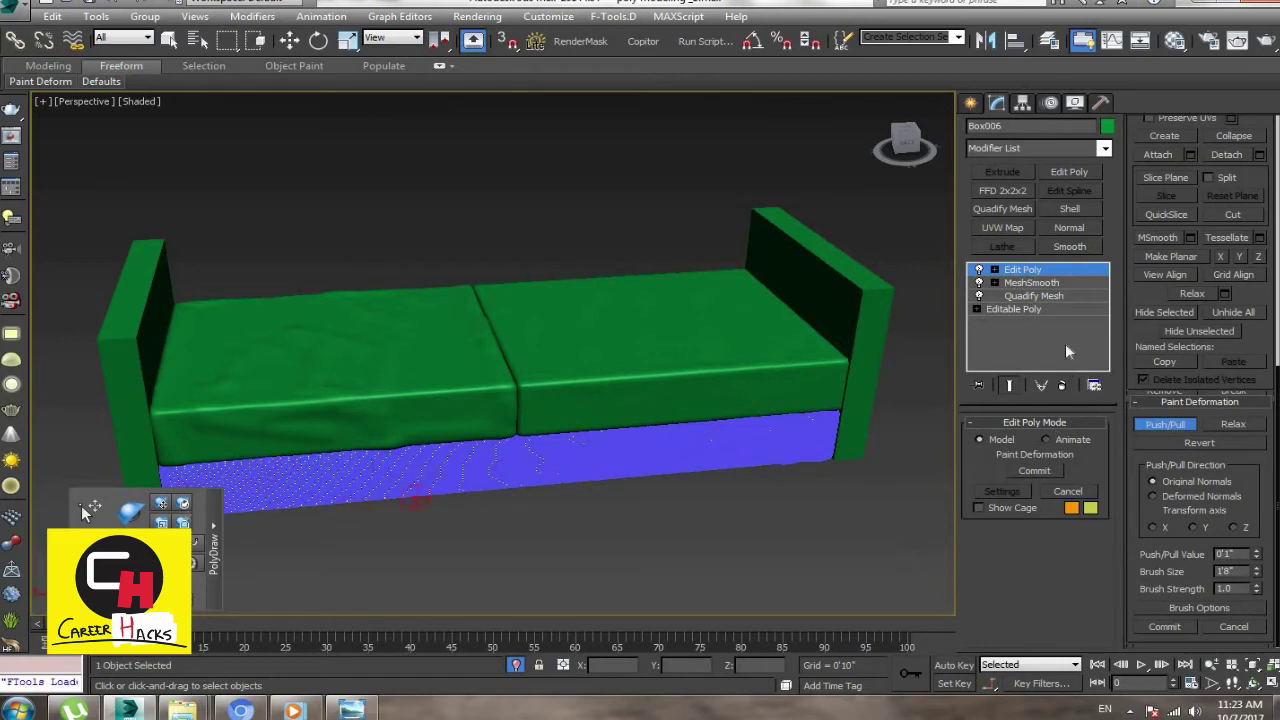
right_click(858, 517)
click(614, 534)
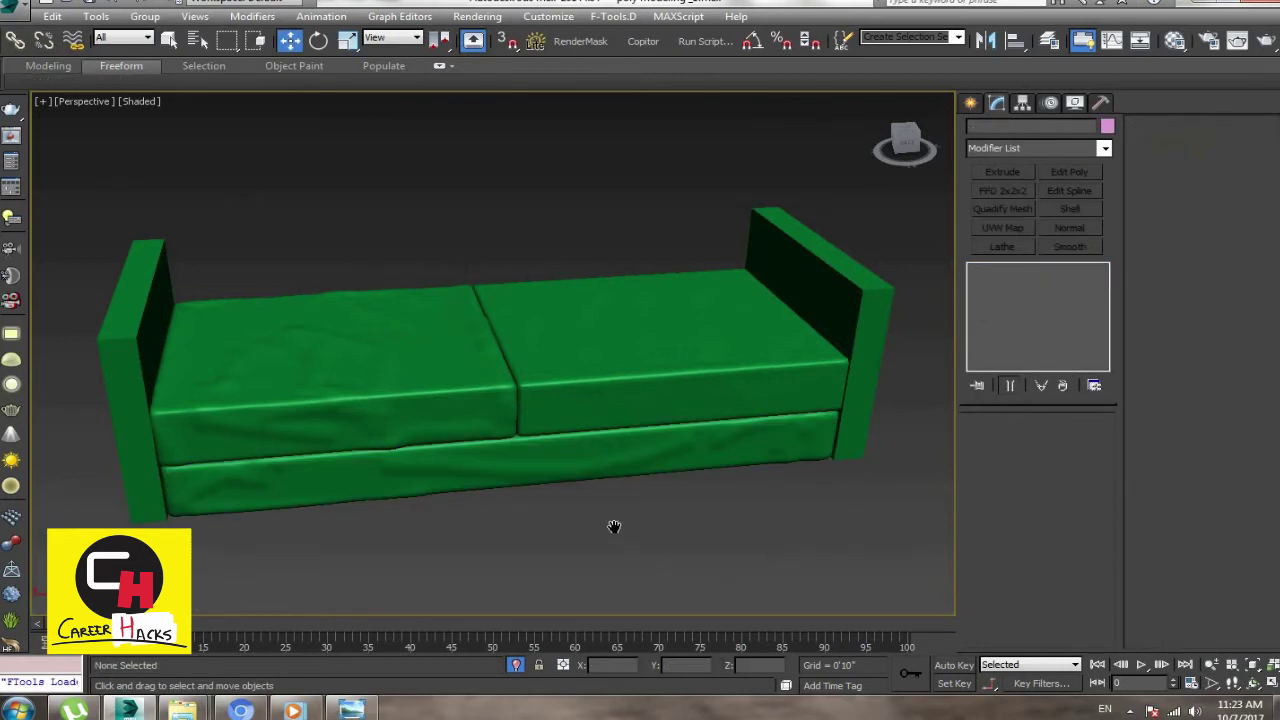
middle_drag(751, 517, 737, 517)
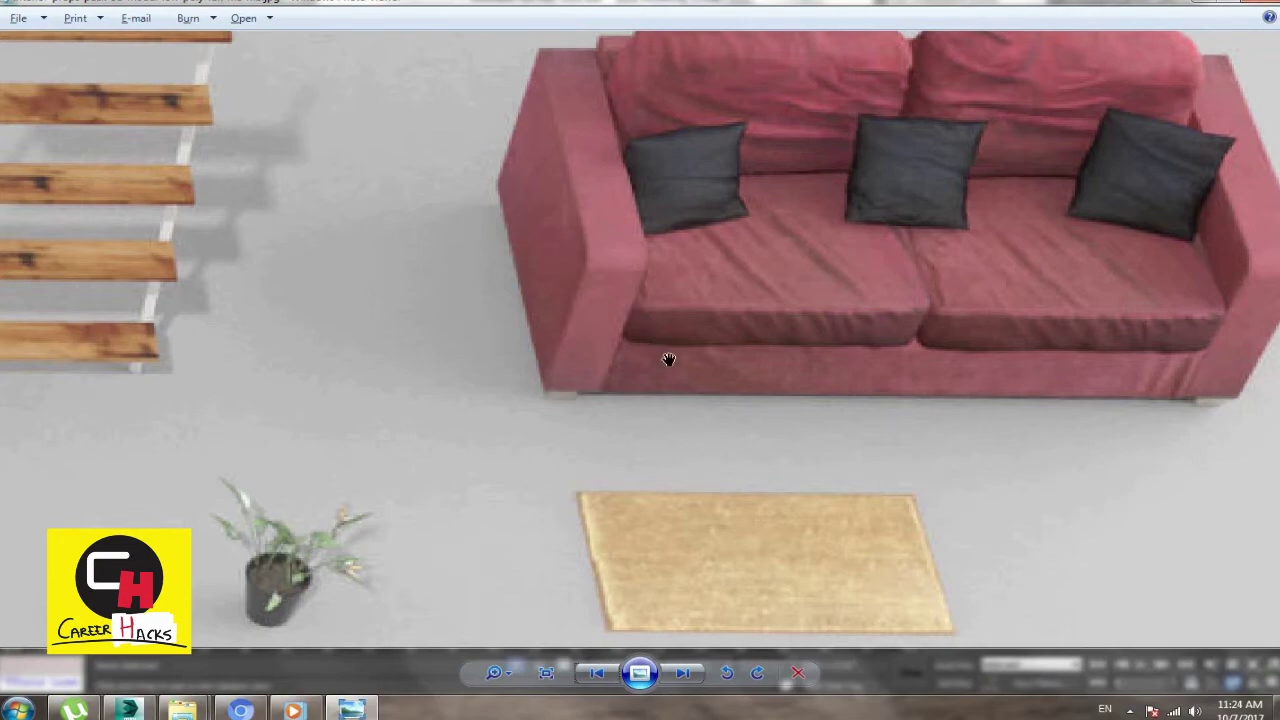
Step: Return from the sofa reference photo in Windows Photo Viewer to 3ds Max
key(alt+Tab)
key(alt+Tab)
key(alt+Tab)
Step: Select the left seat cushion and set the angle snap to 90 degrees
key(w)
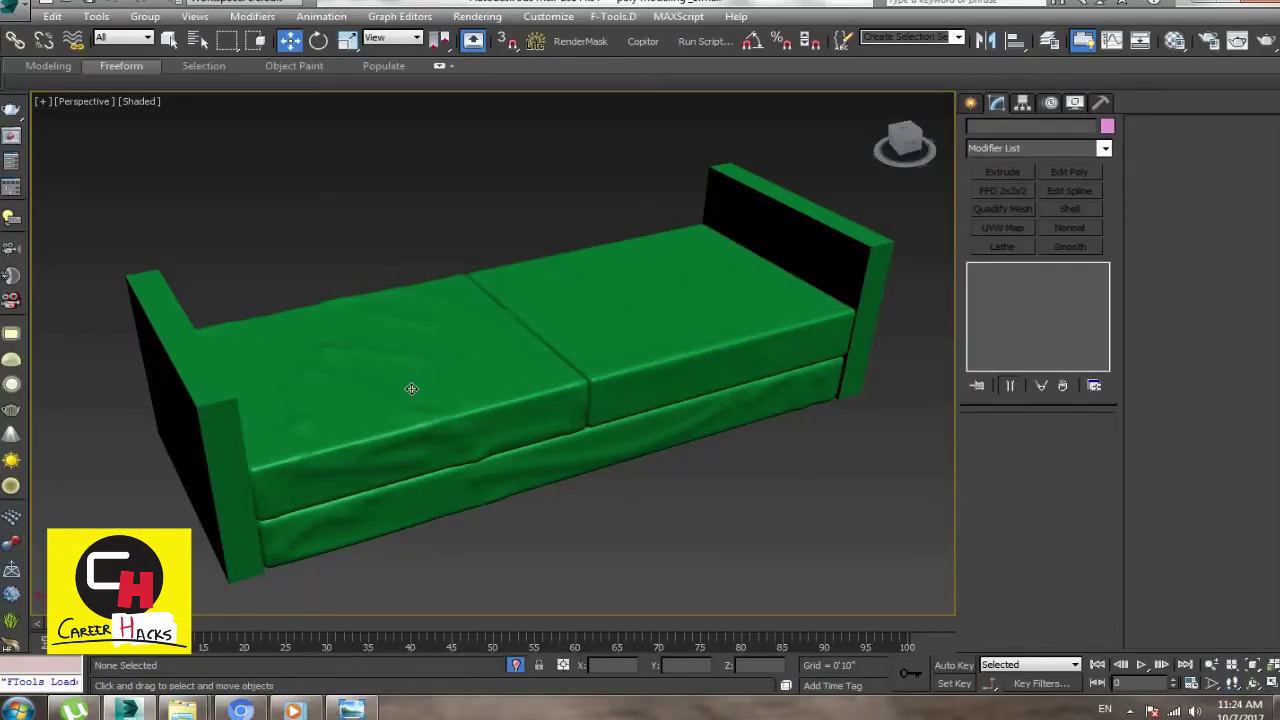
click(410, 389)
key(e)
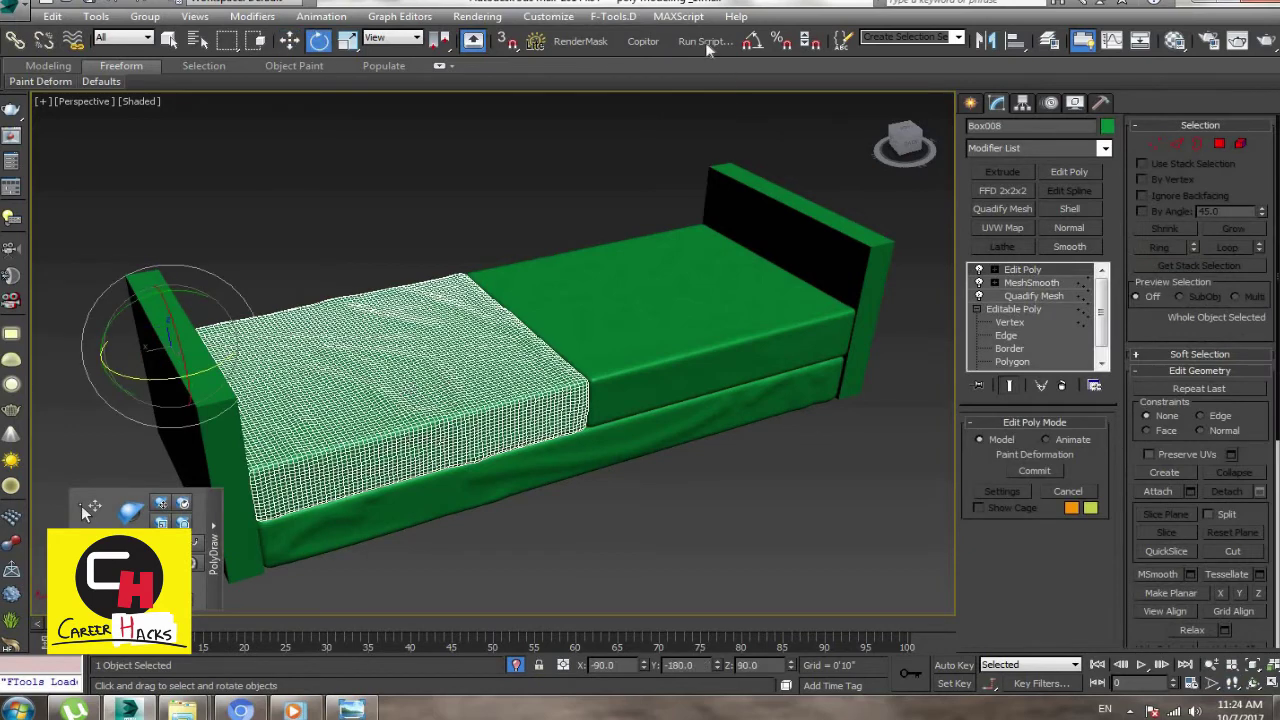
right_click(752, 42)
text(90)
key(Return)
click(759, 237)
Step: Clone the cushion as Box009 rotated 90° upright and move it to the sofa's back
shift+drag(178, 345, 565, 305)
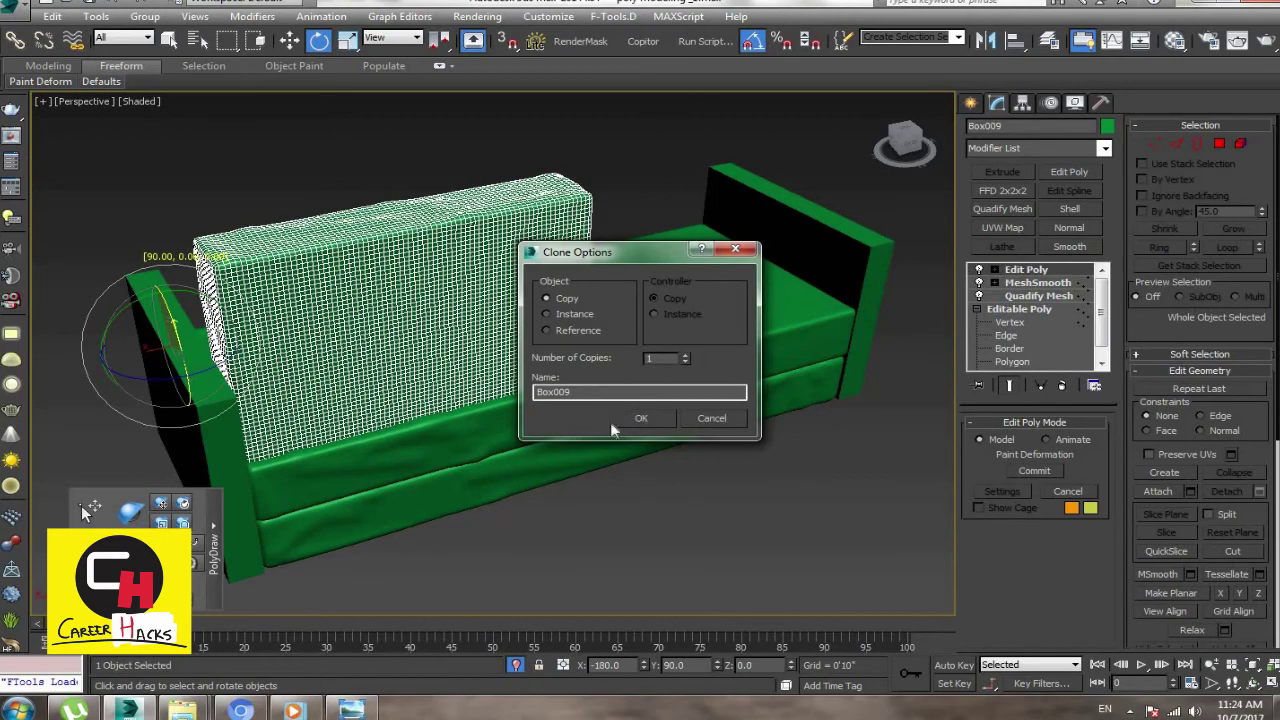
click(636, 420)
mouse_move(636, 420)
alt+middle_down()
mouse_move(410, 414)
mouse_move(505, 301)
mouse_move(610, 440)
mouse_move(424, 493)
alt+middle_up()
scroll(410, 414, up, 3)
key(w)
drag(424, 493, 424, 497)
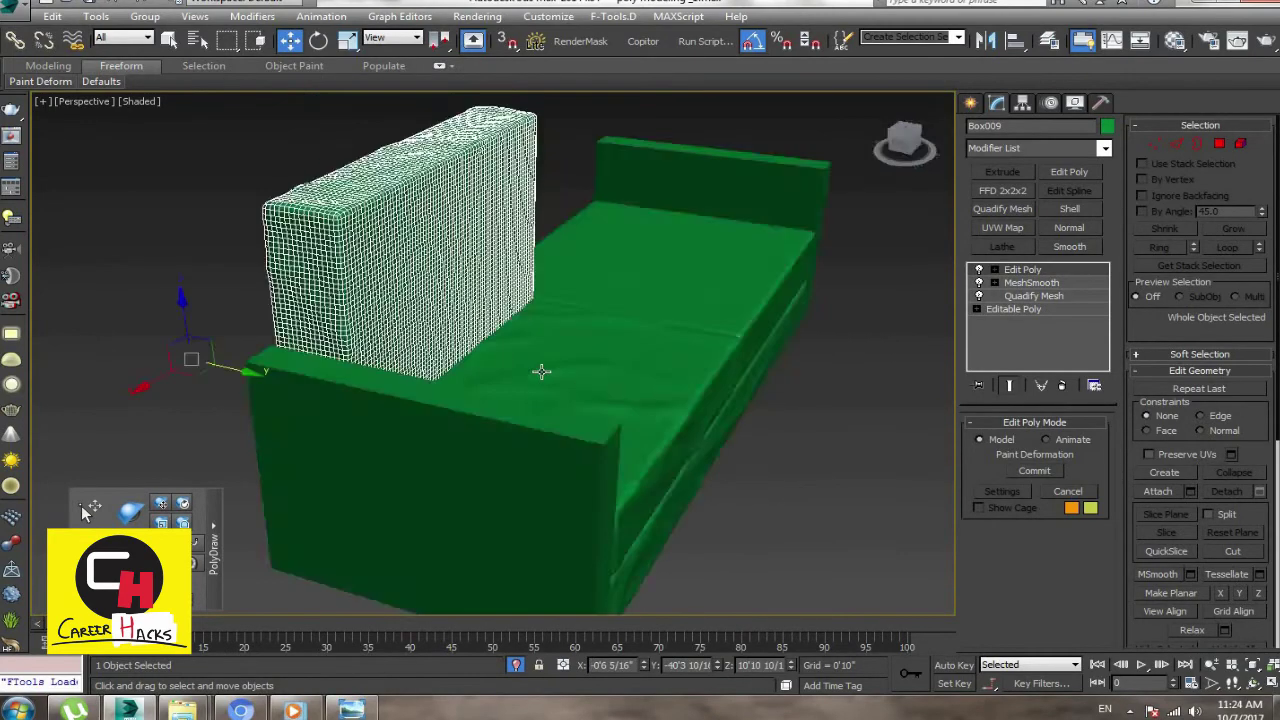
alt+middle_drag(616, 395, 431, 369)
scroll(710, 336, down, 2)
middle_drag(710, 336, 719, 369)
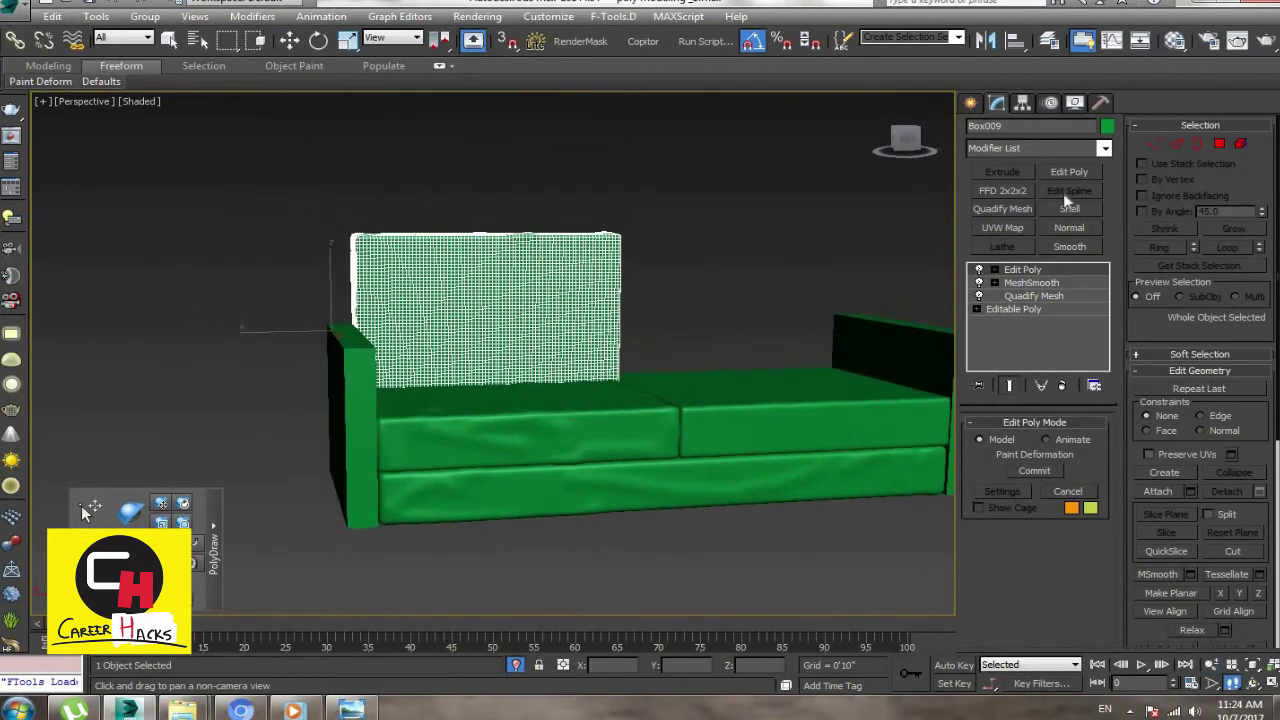
Step: Add an FFD 2x2x2 to the backrest, then delete it after it lands in the wrong stack position
click(1030, 283)
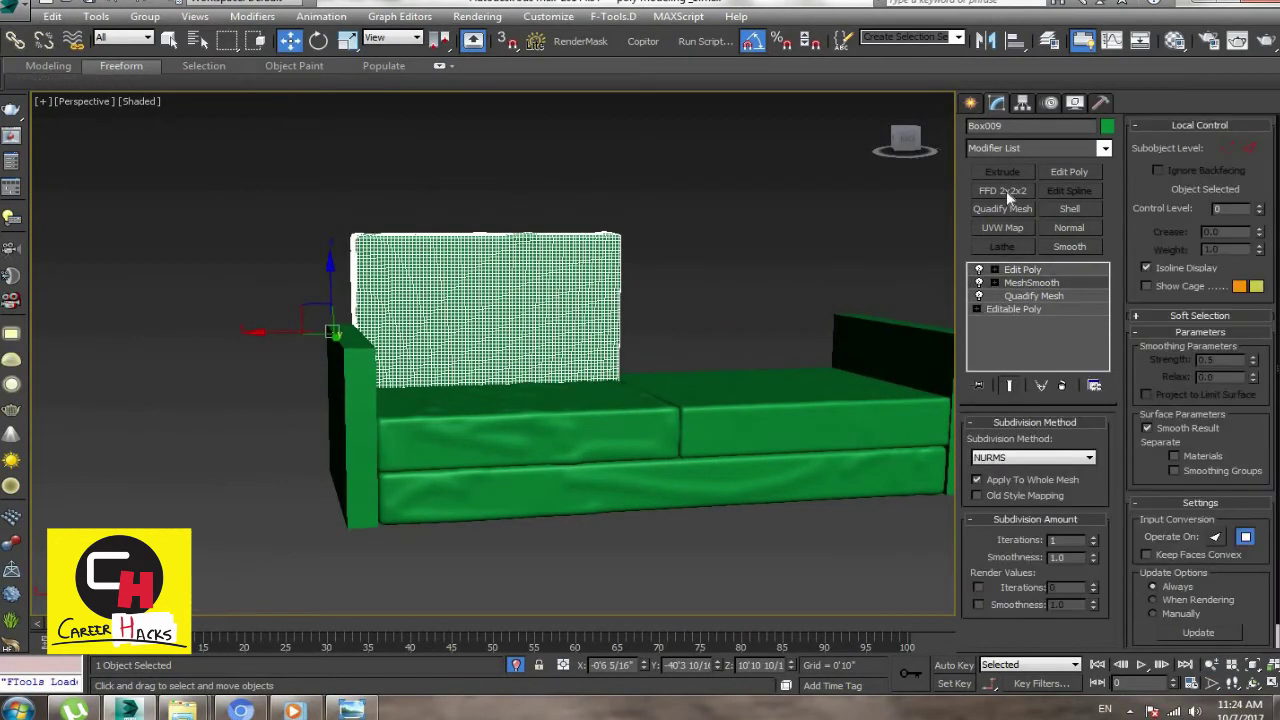
click(1003, 190)
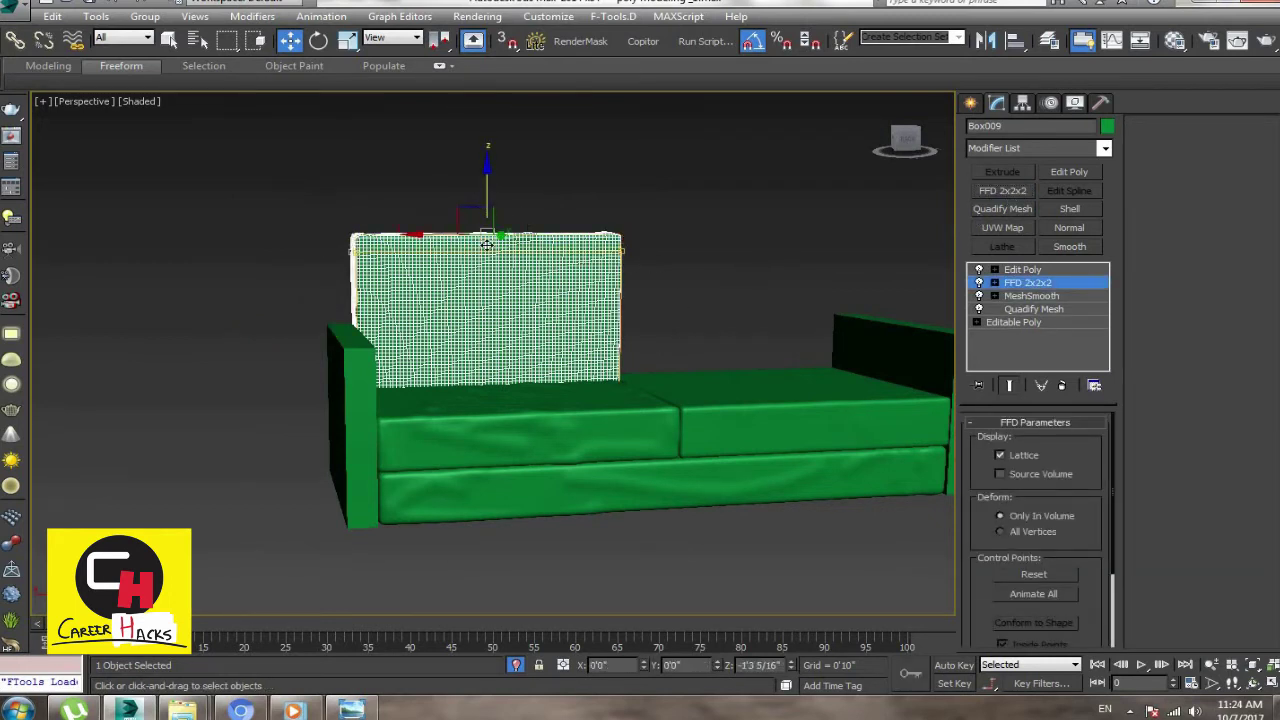
click(1020, 270)
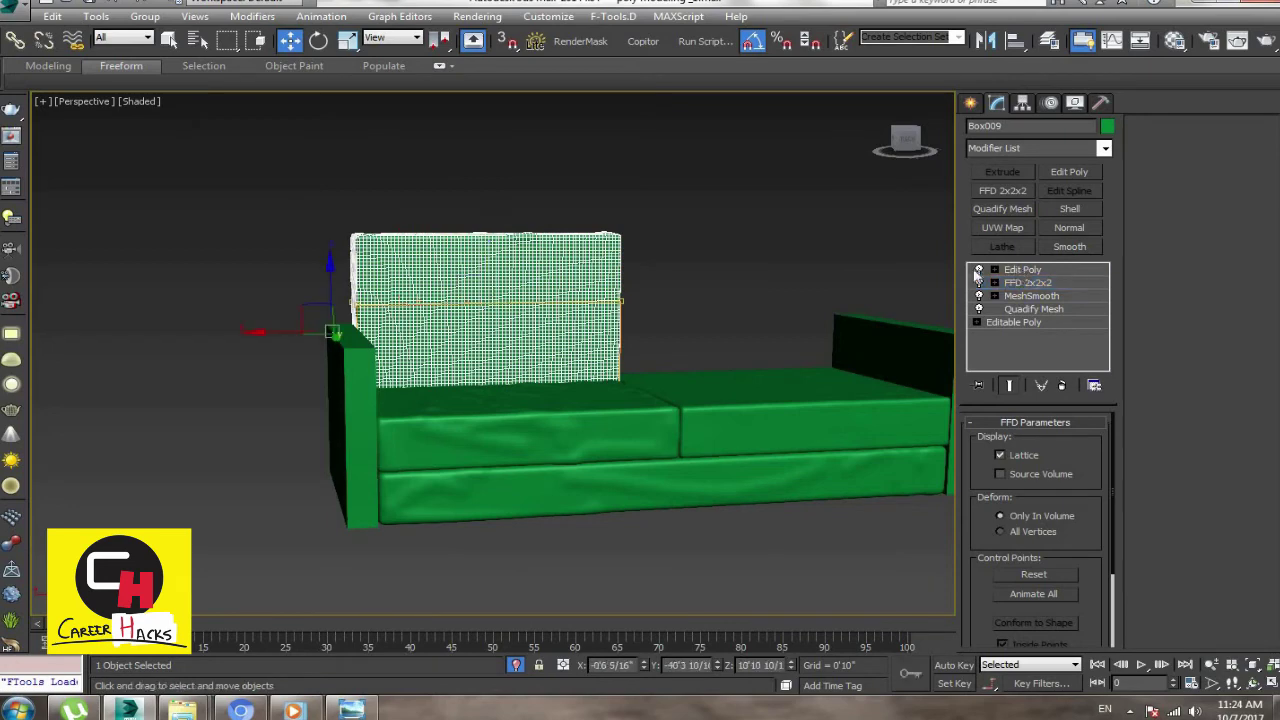
mouse_move(1055, 280)
mouse_down()
mouse_move(1055, 266)
mouse_move(1022, 268)
mouse_up()
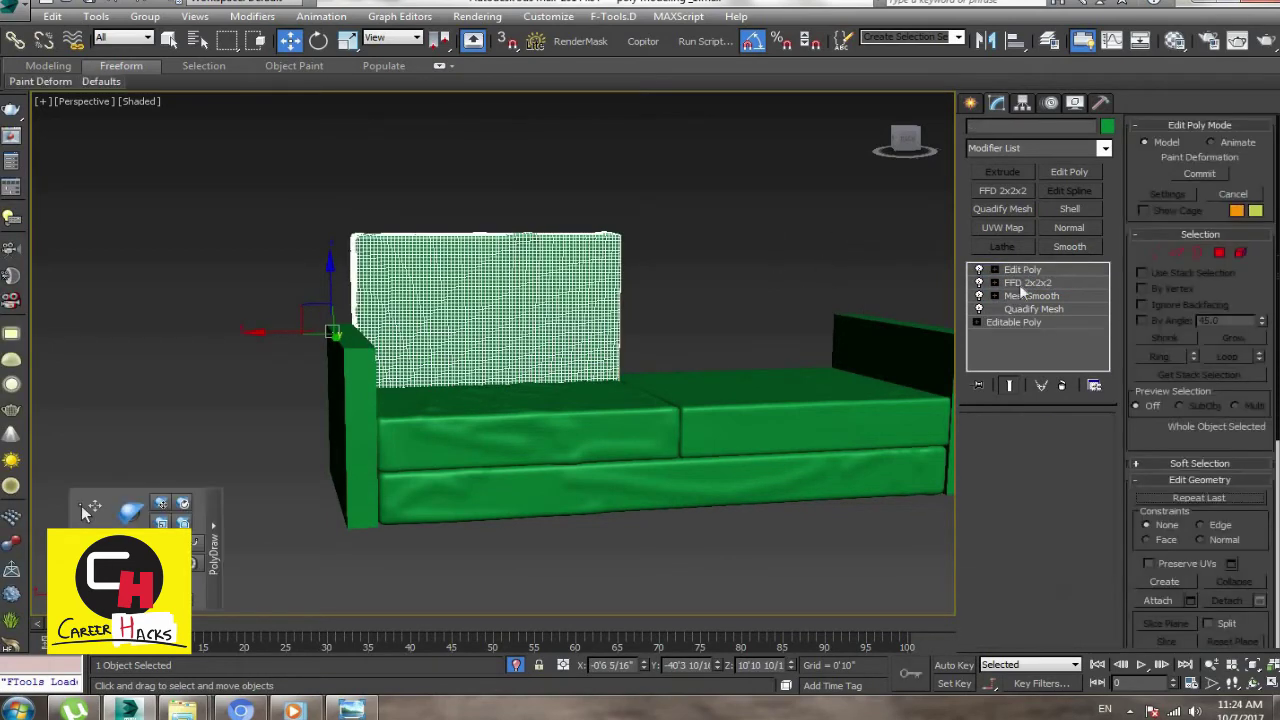
right_click(1026, 312)
click(1079, 308)
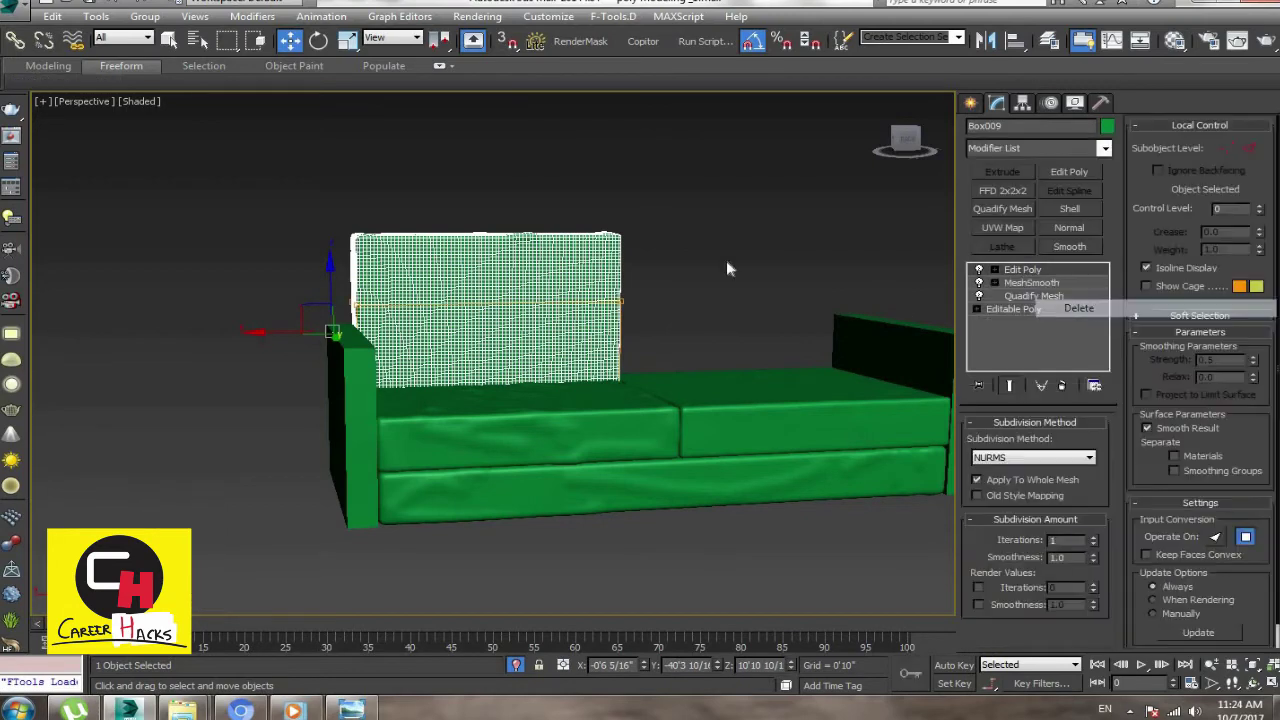
Step: Add an FFD 2x2x2 on top and lower the backrest's top edge with its control points
click(1000, 190)
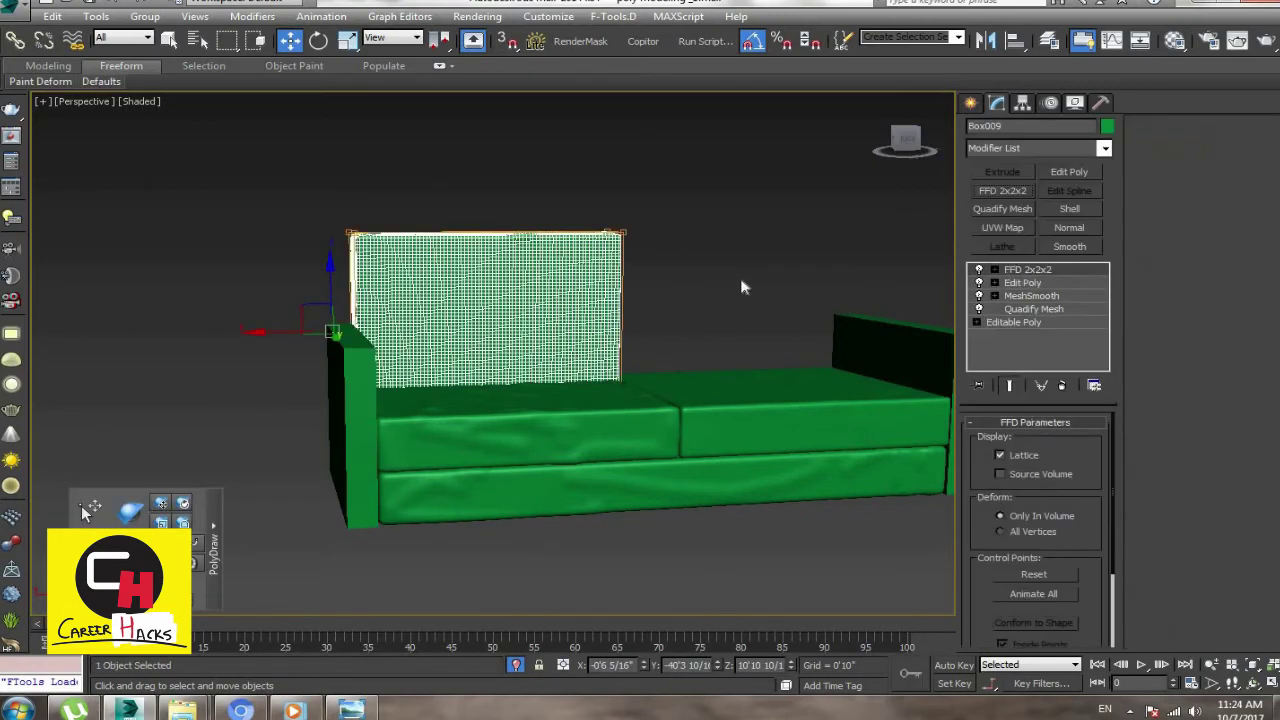
drag(505, 209, 483, 181)
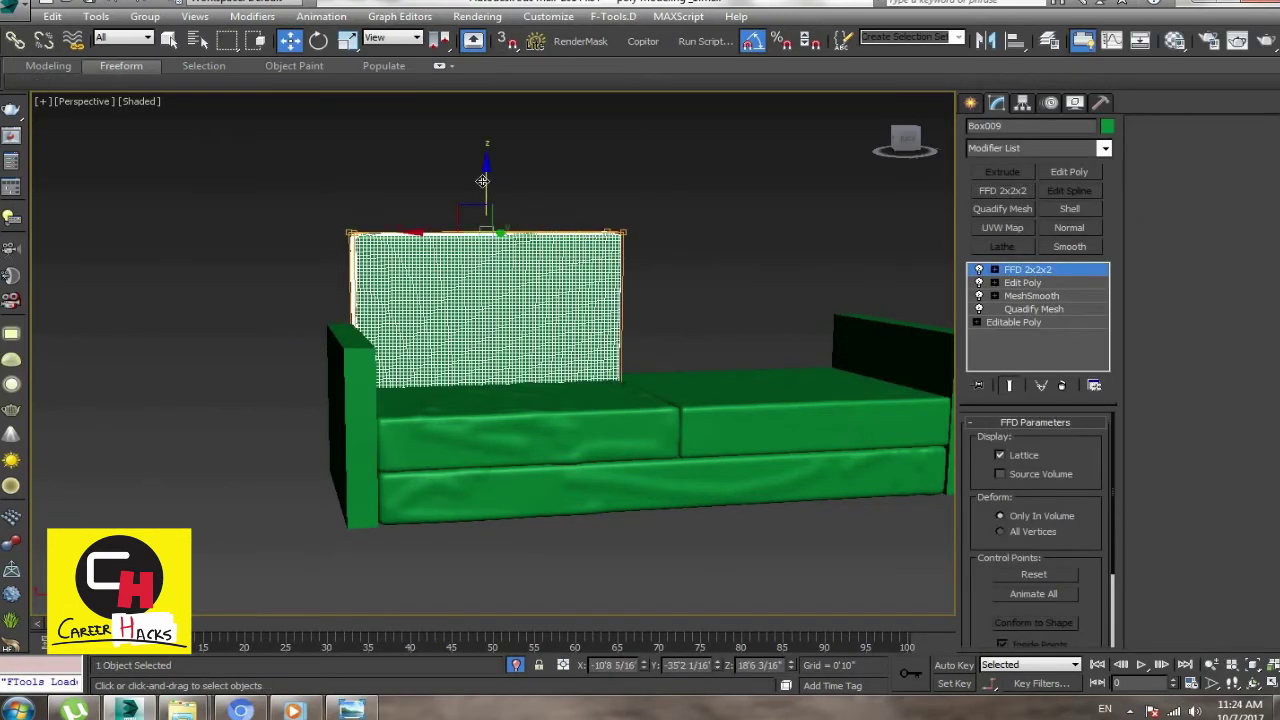
drag(485, 231, 485, 232)
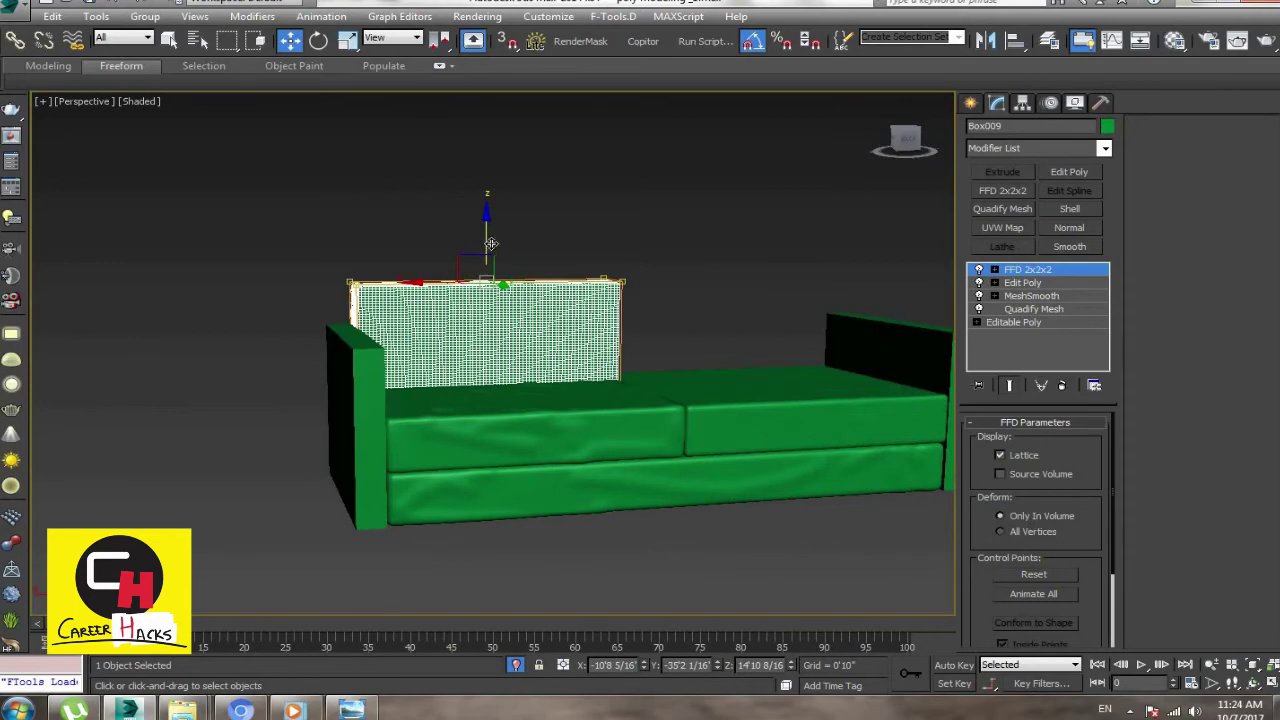
mouse_move(430, 368)
alt+middle_down()
mouse_move(470, 377)
mouse_move(503, 360)
mouse_move(591, 360)
alt+middle_up()
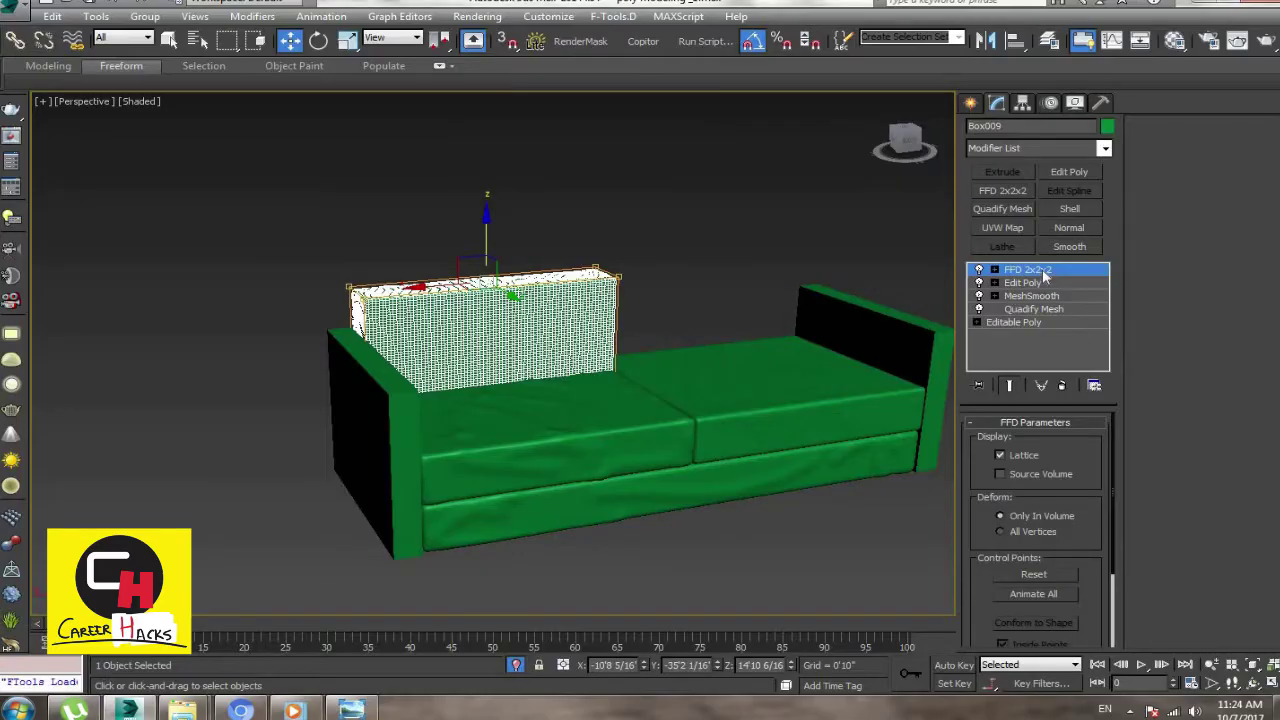
Step: Set the backrest's Quadify Mesh Quad Size to 10
click(1034, 308)
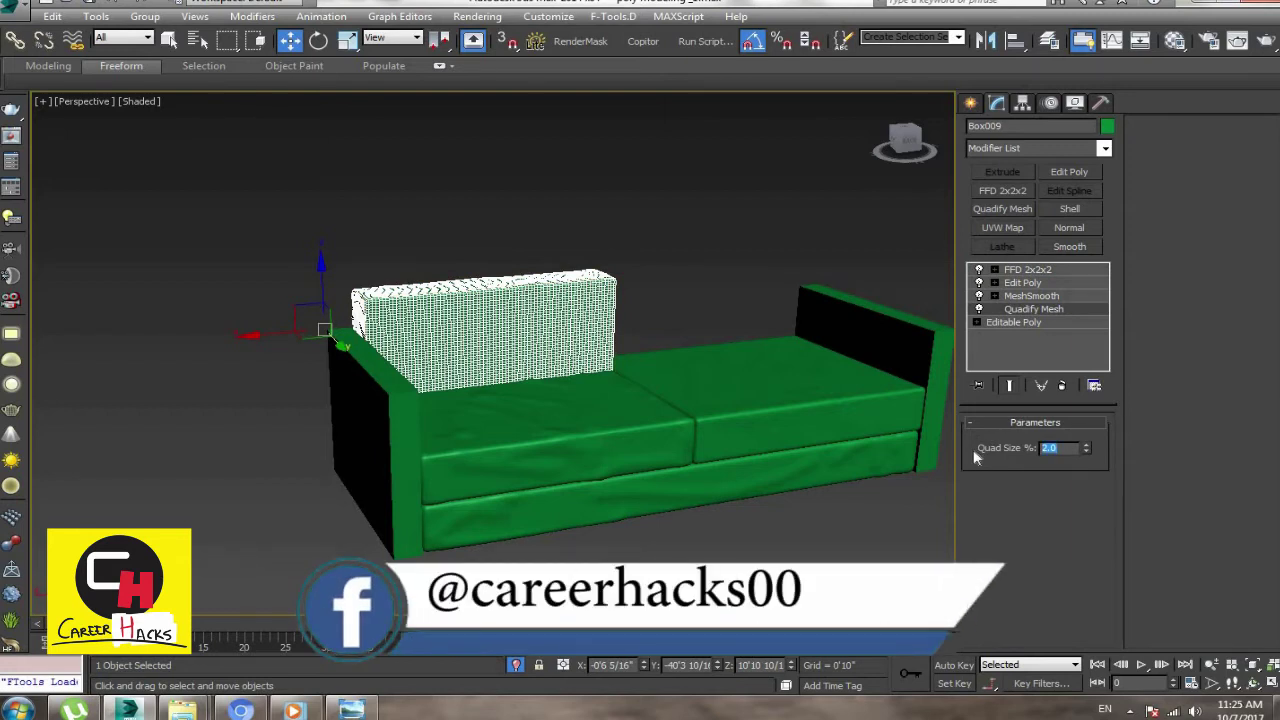
text(10)
key(Return)
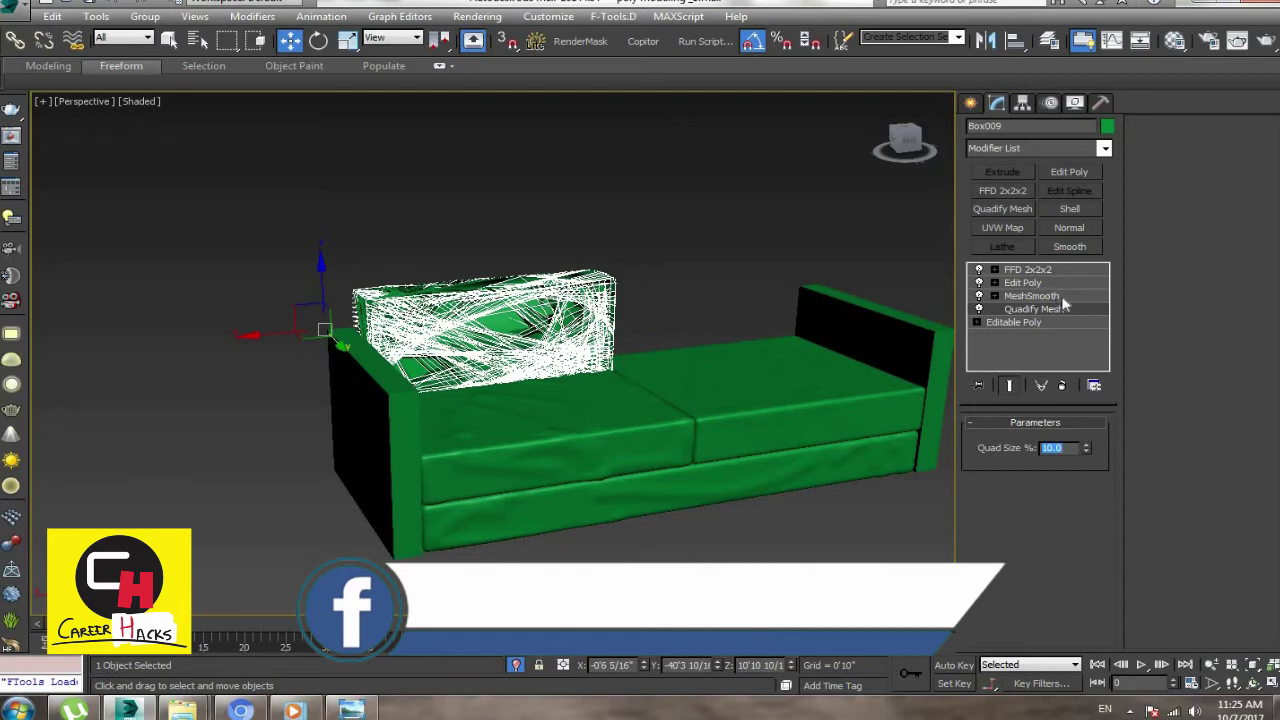
Step: Delete the backrest's old Edit Poly modifier
click(1034, 283)
right_click(1040, 284)
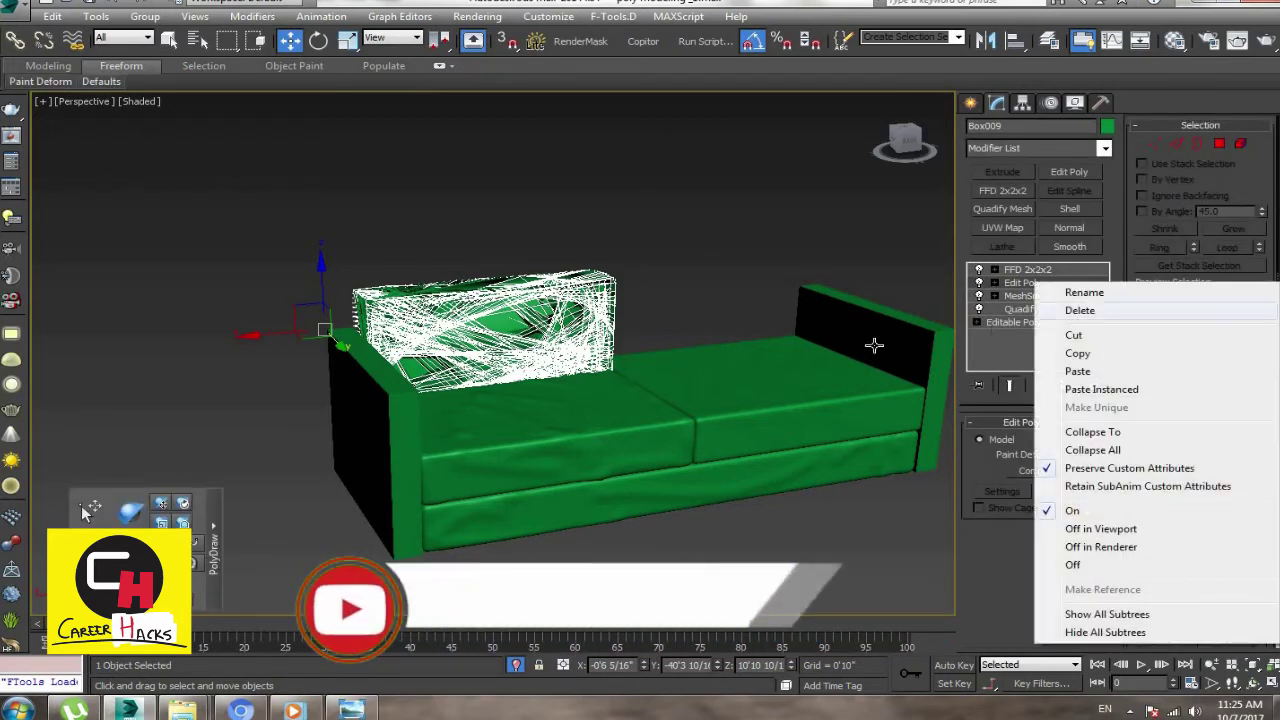
click(1080, 310)
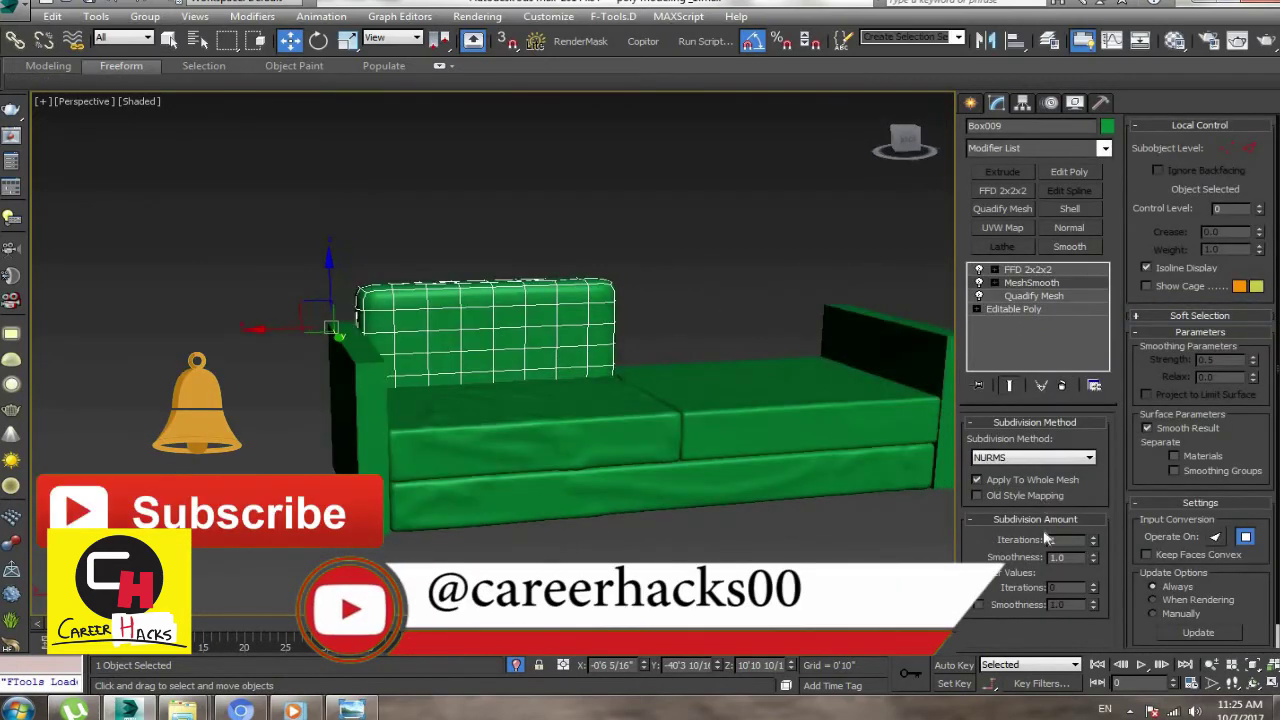
Step: Raise the Quadify Mesh Quad Size to 15, then 20
double_click(1052, 448)
text(15)
key(Return)
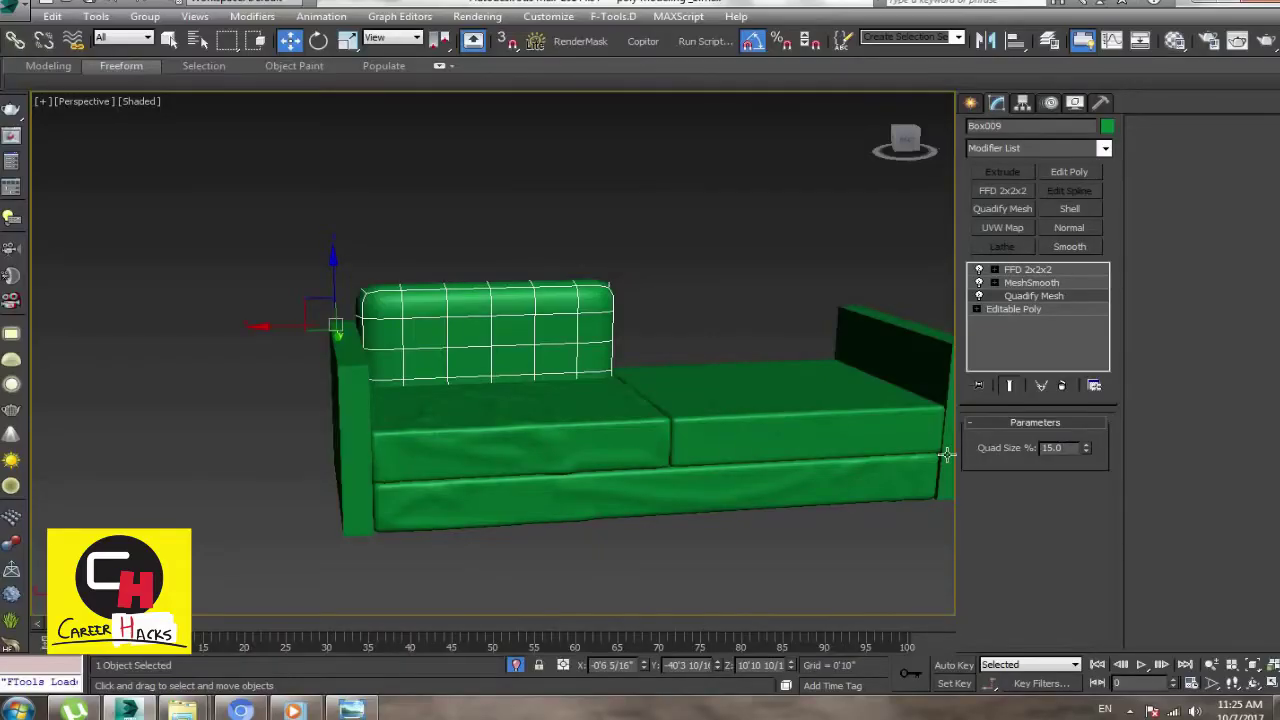
text(20)
key(Return)
alt+middle_drag(610, 310, 777, 329)
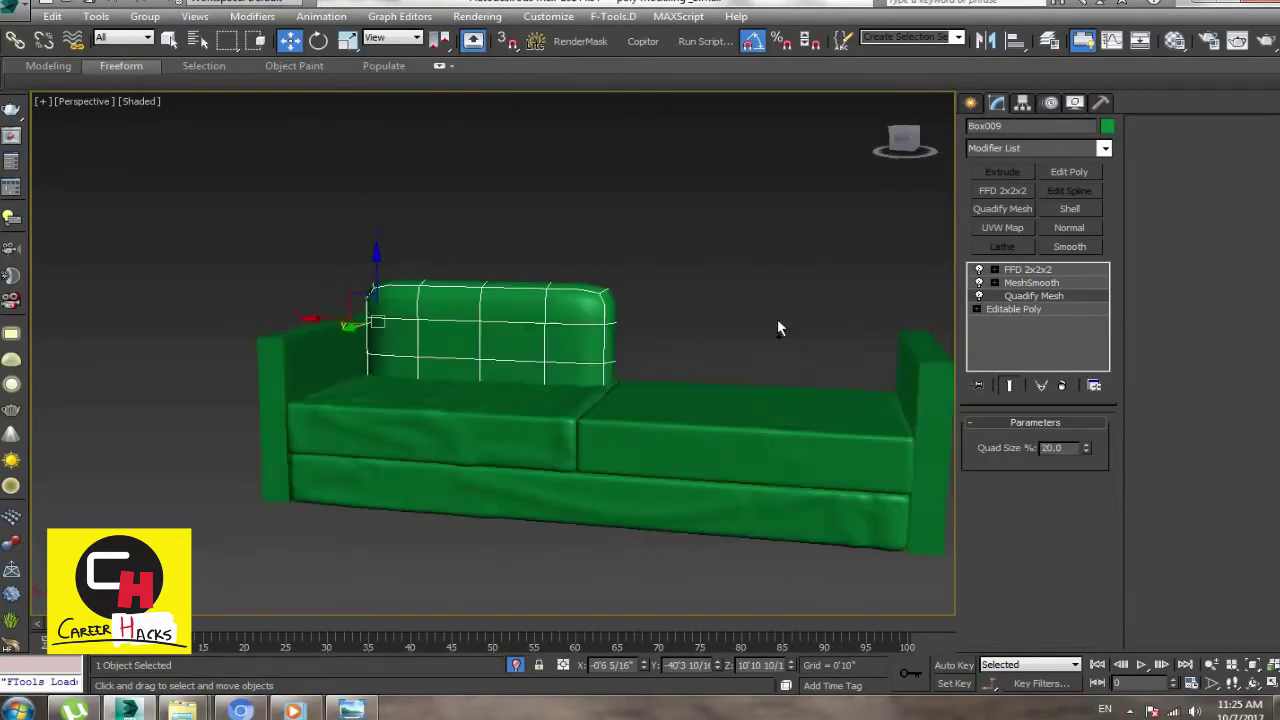
Step: Add a new Edit Poly modifier above MeshSmooth
click(1031, 282)
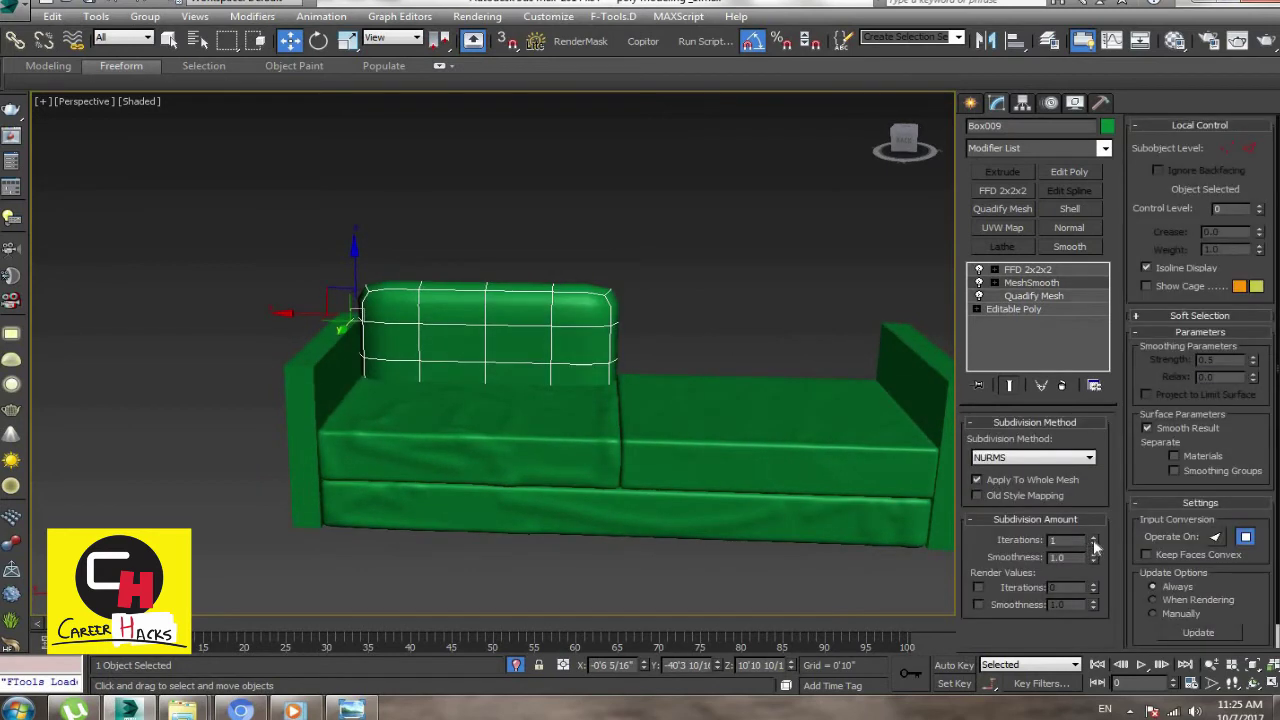
click(1085, 171)
alt+middle_drag(600, 286, 607, 290)
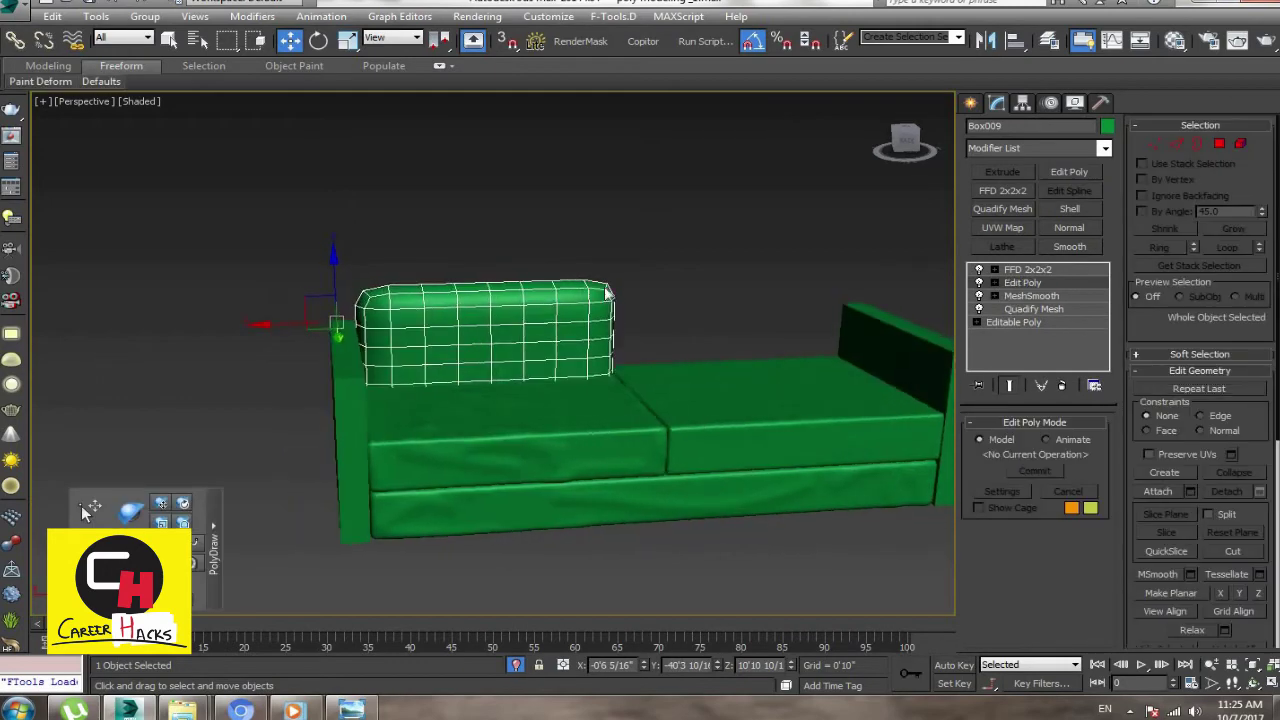
Step: Toggle Vertex mode and browse the backrest's FFD and Edit Poly modifiers in the stack
key(1)
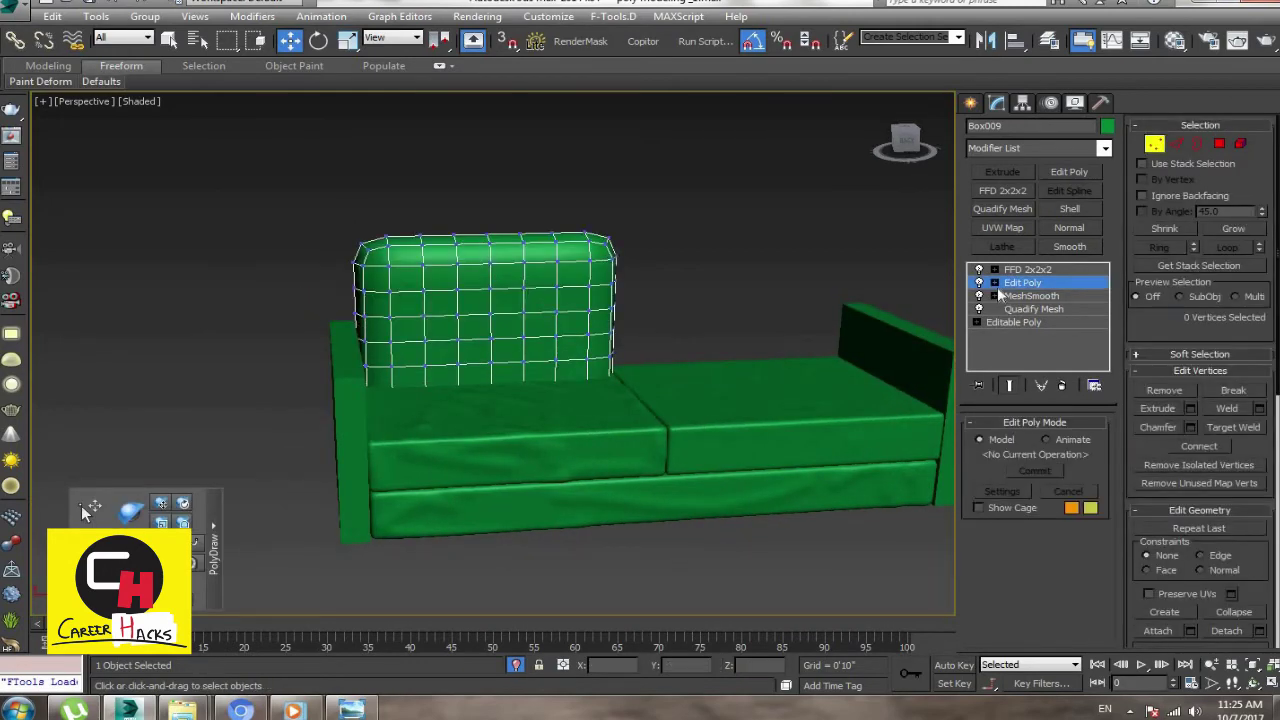
click(995, 284)
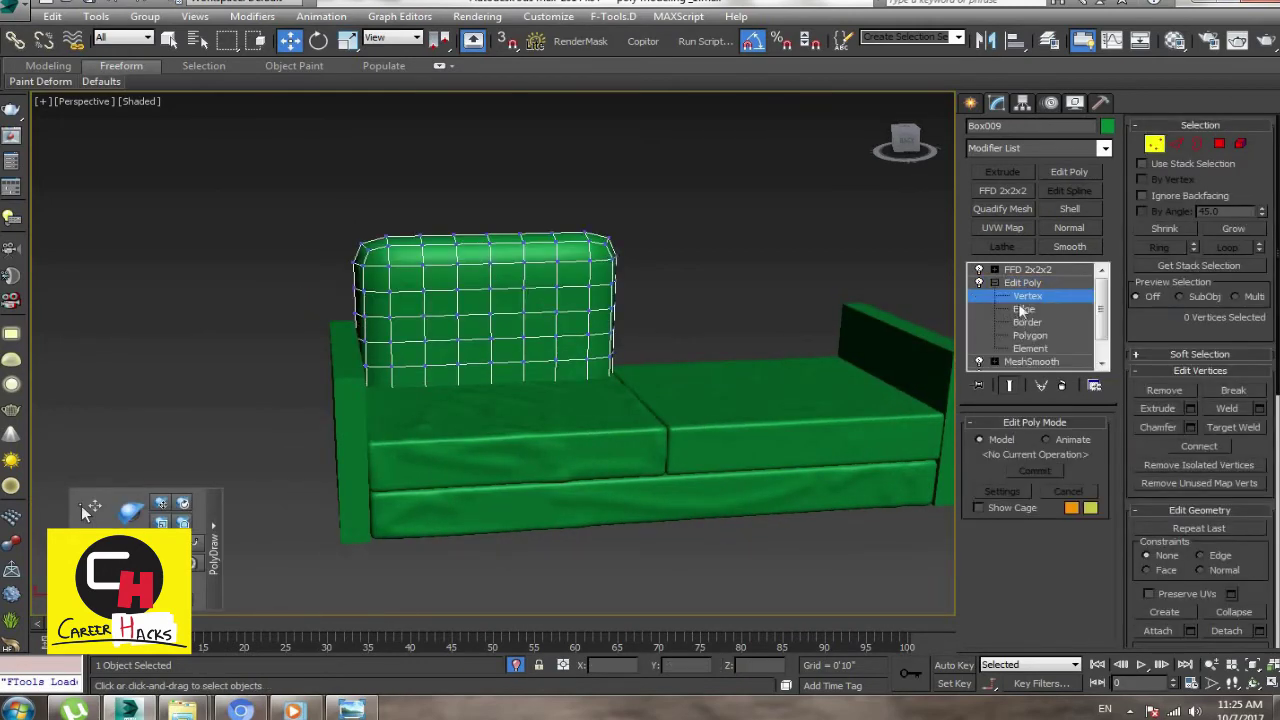
click(1024, 283)
click(1030, 270)
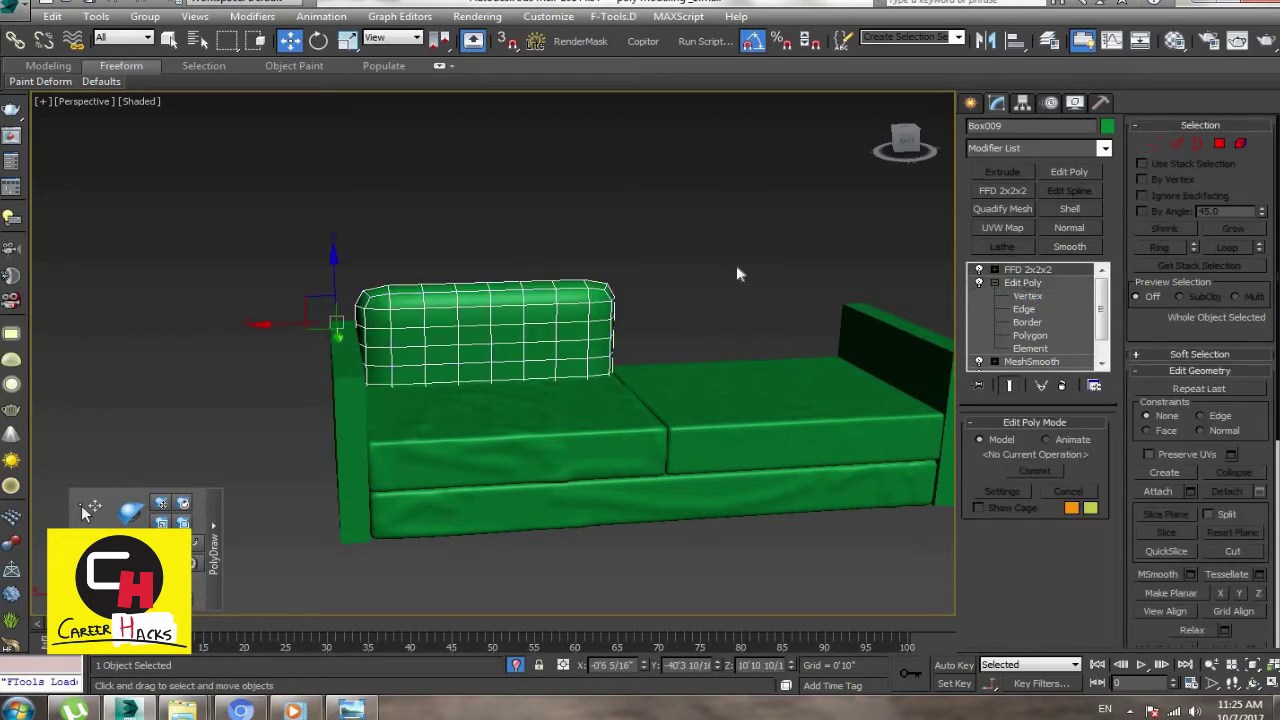
click(1036, 286)
key(ctrl+x)
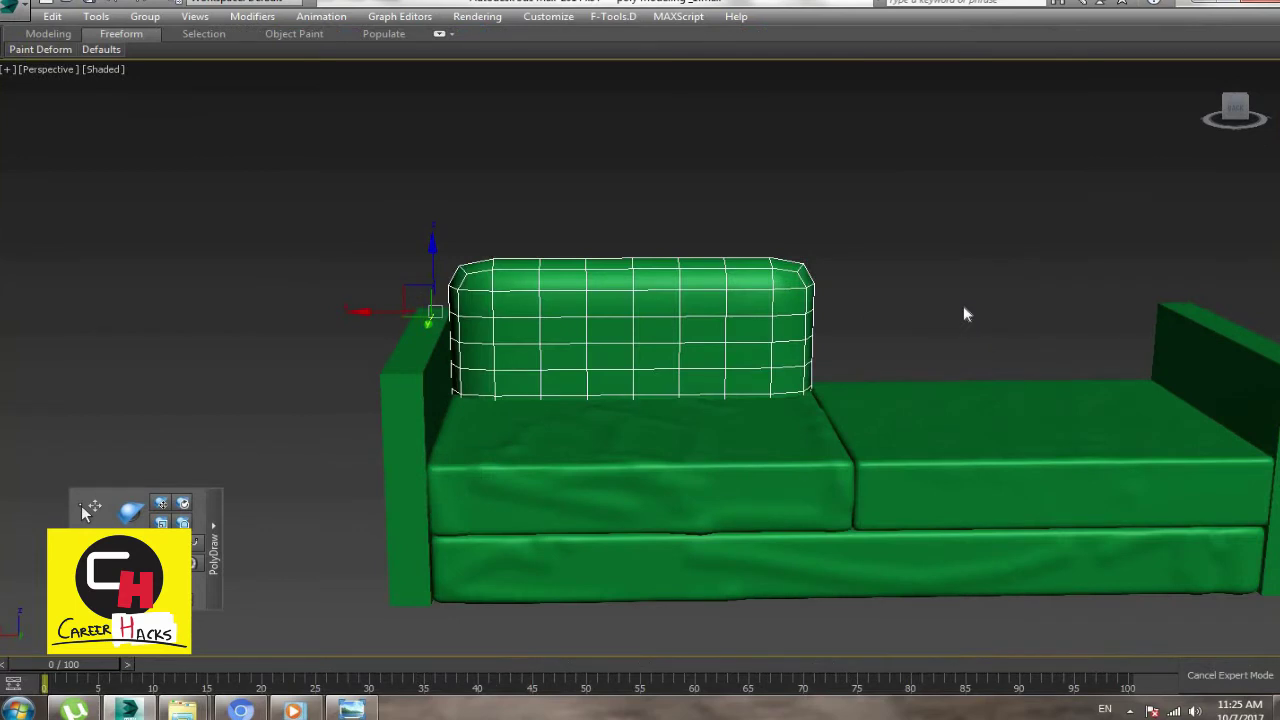
key(ctrl+x)
Step: Replace the misplaced Edit Poly with a new one at the top of the stack, in Vertex mode
right_click(1016, 283)
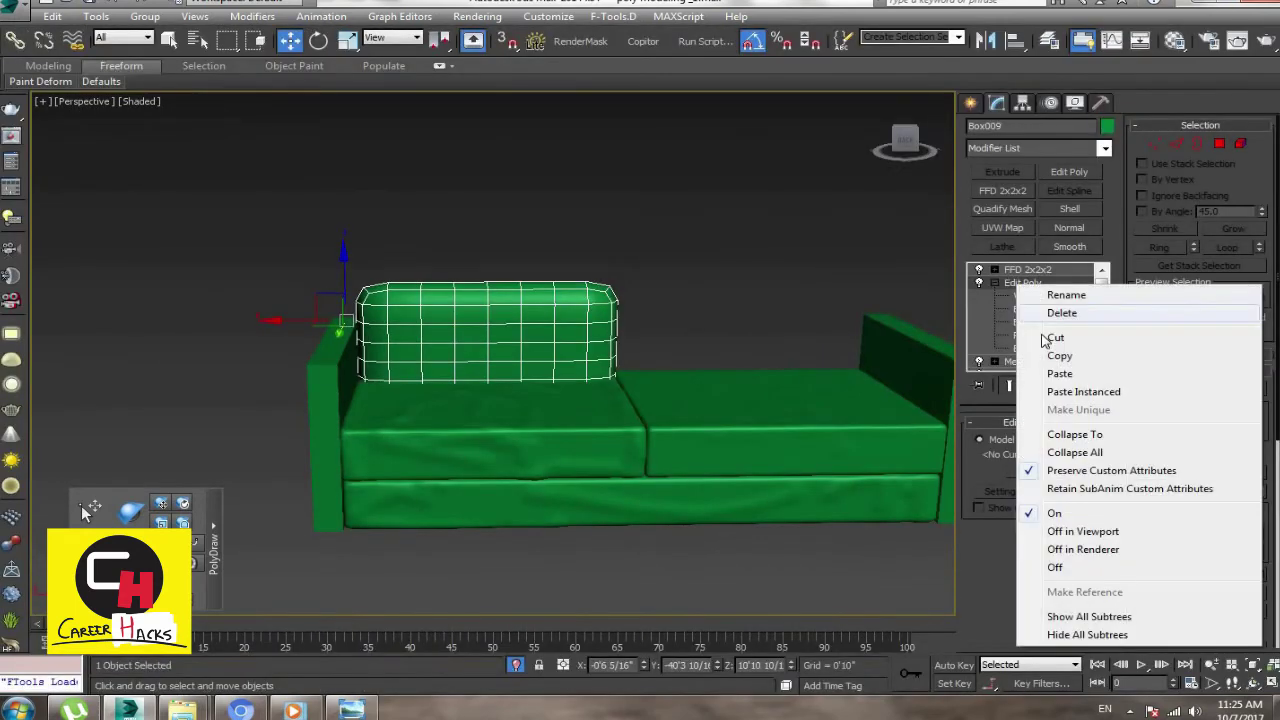
click(1045, 313)
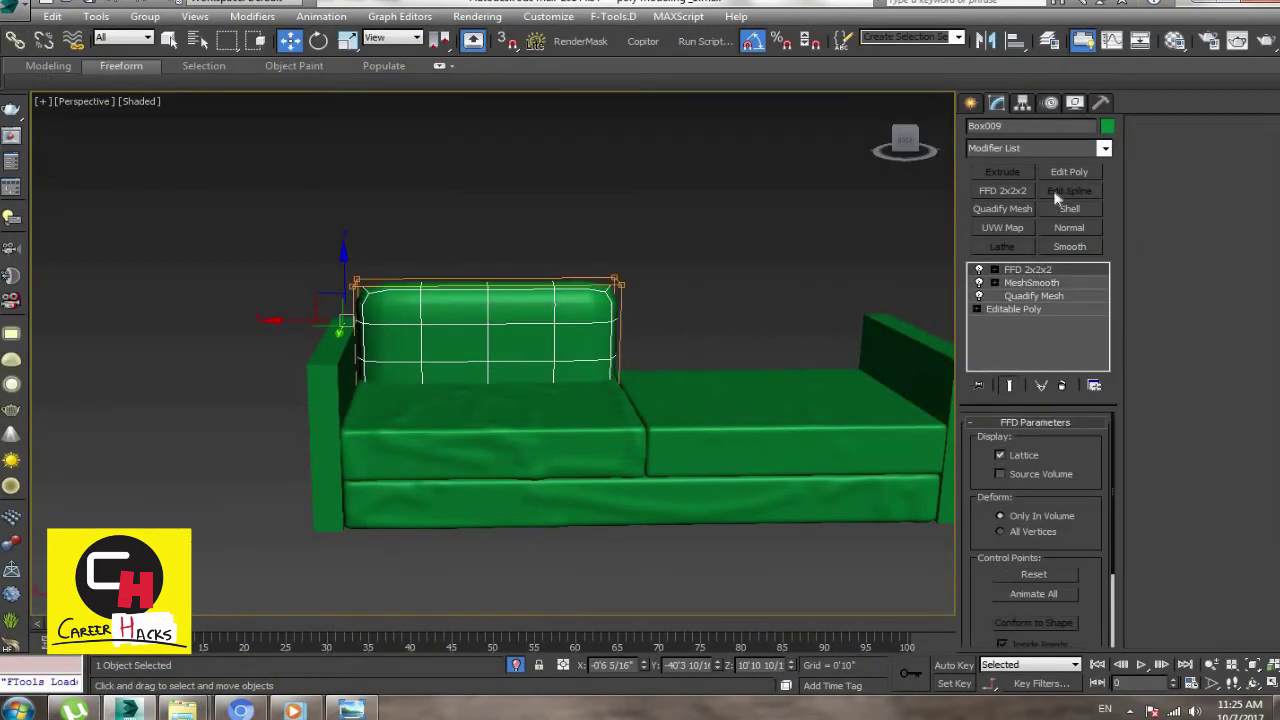
click(1070, 173)
click(996, 271)
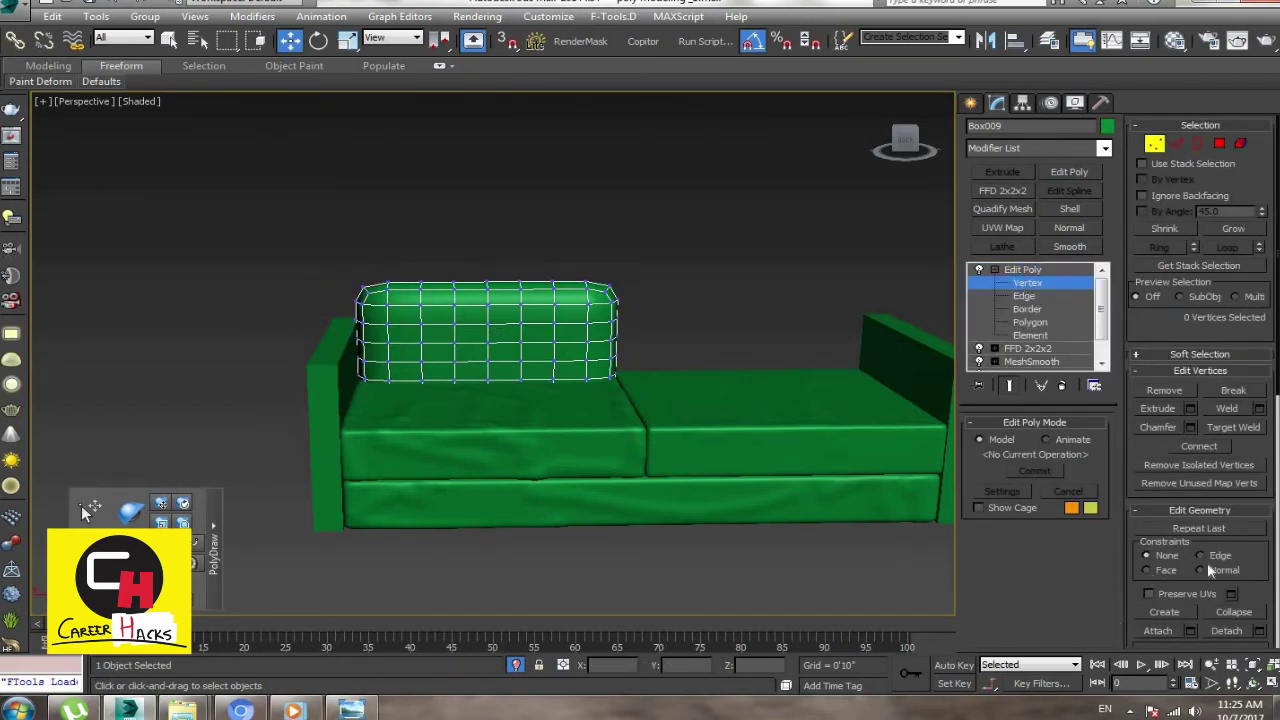
Step: Paint push/pull wrinkles into the backrest cushion with a 0'3" value
right_click(1253, 555)
click(1185, 533)
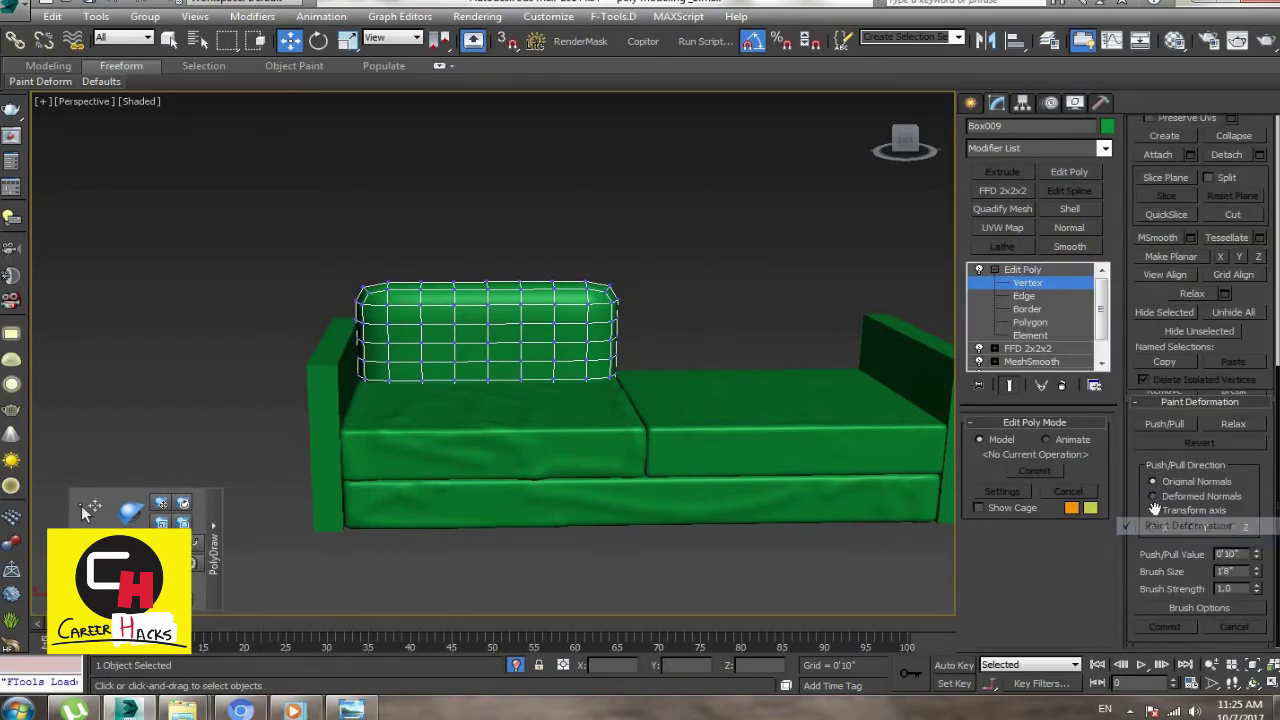
click(1165, 424)
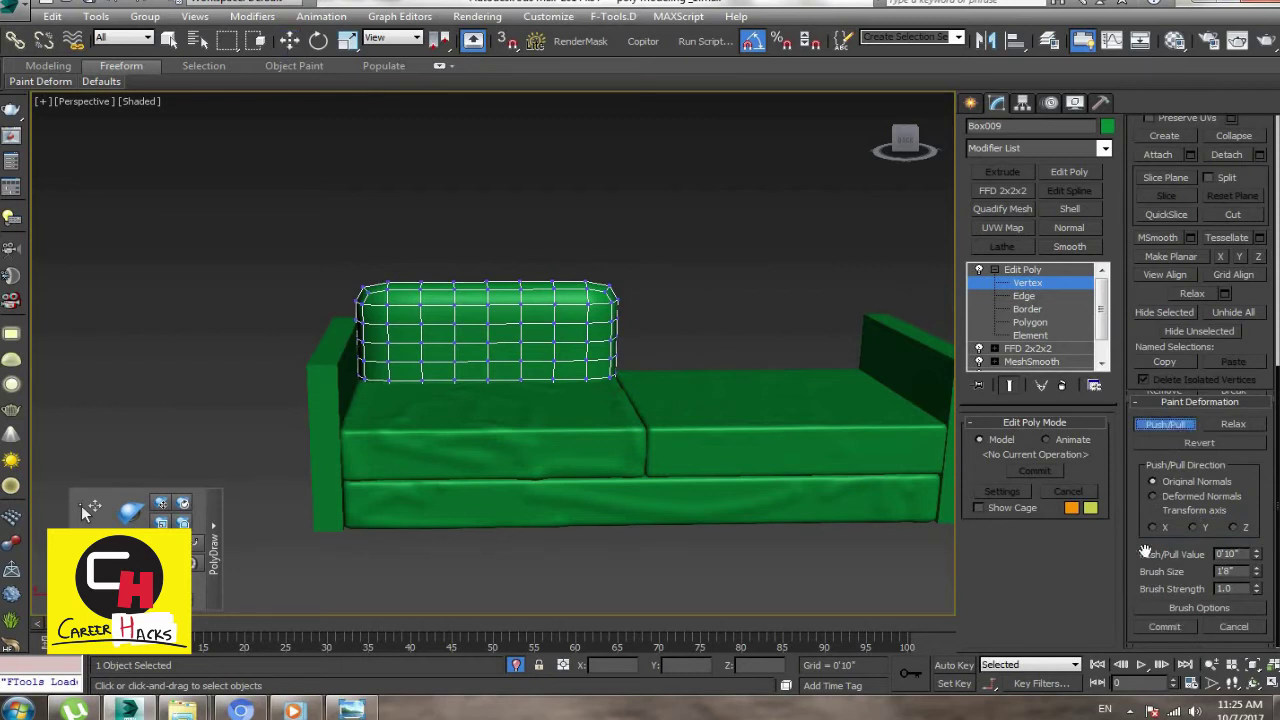
text(3)
key(Return)
drag(545, 349, 432, 320)
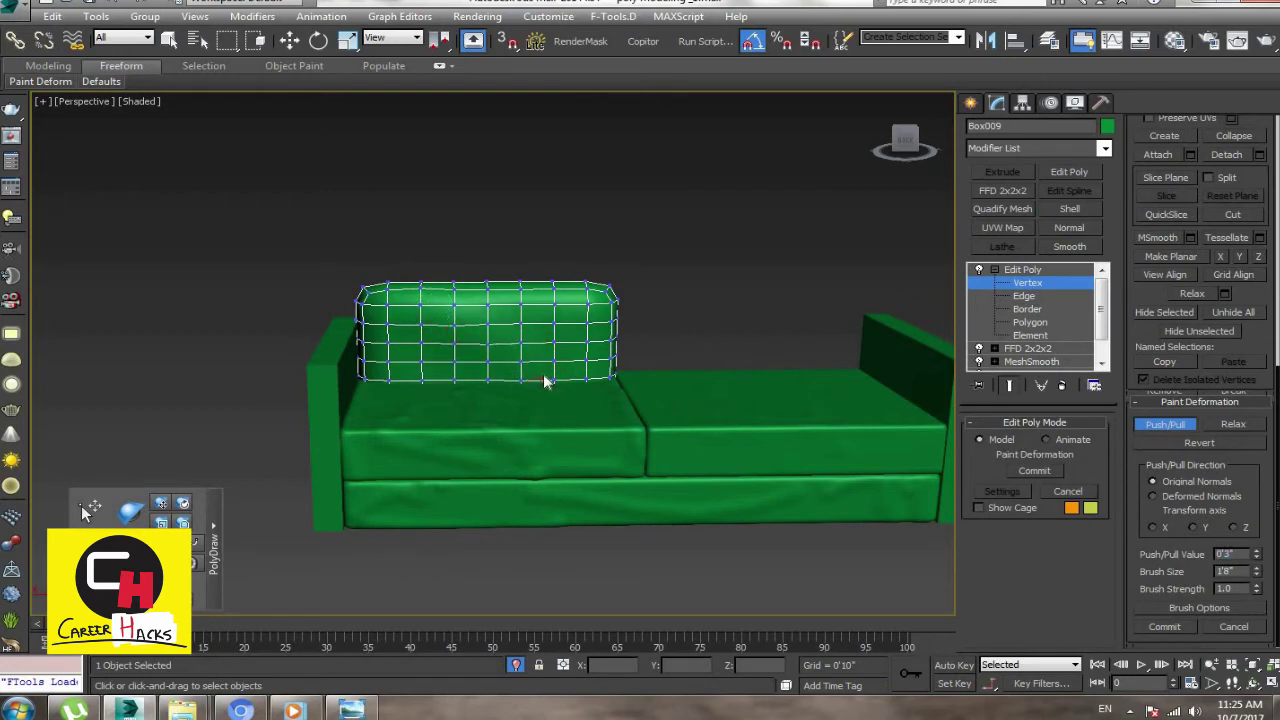
Step: Orbit around to inspect the painted backrest, then reselect it
alt+middle_drag(663, 406, 510, 340)
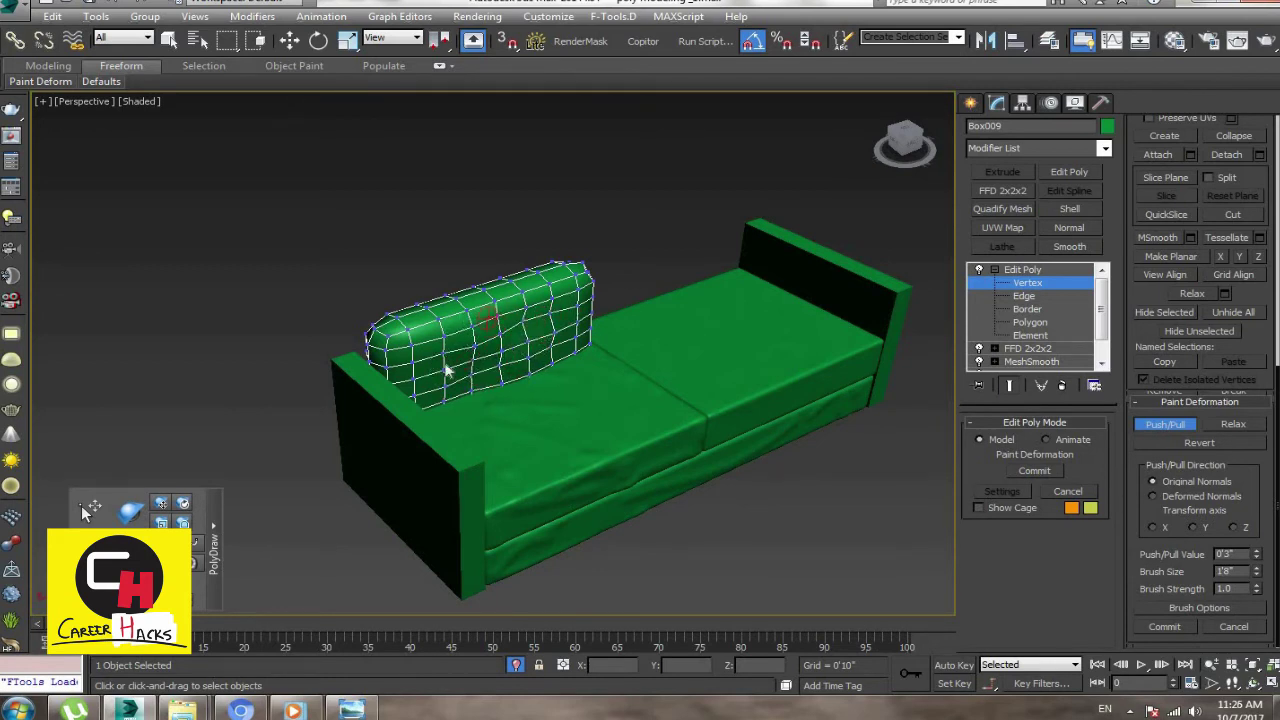
alt+middle_drag(745, 372, 1027, 310)
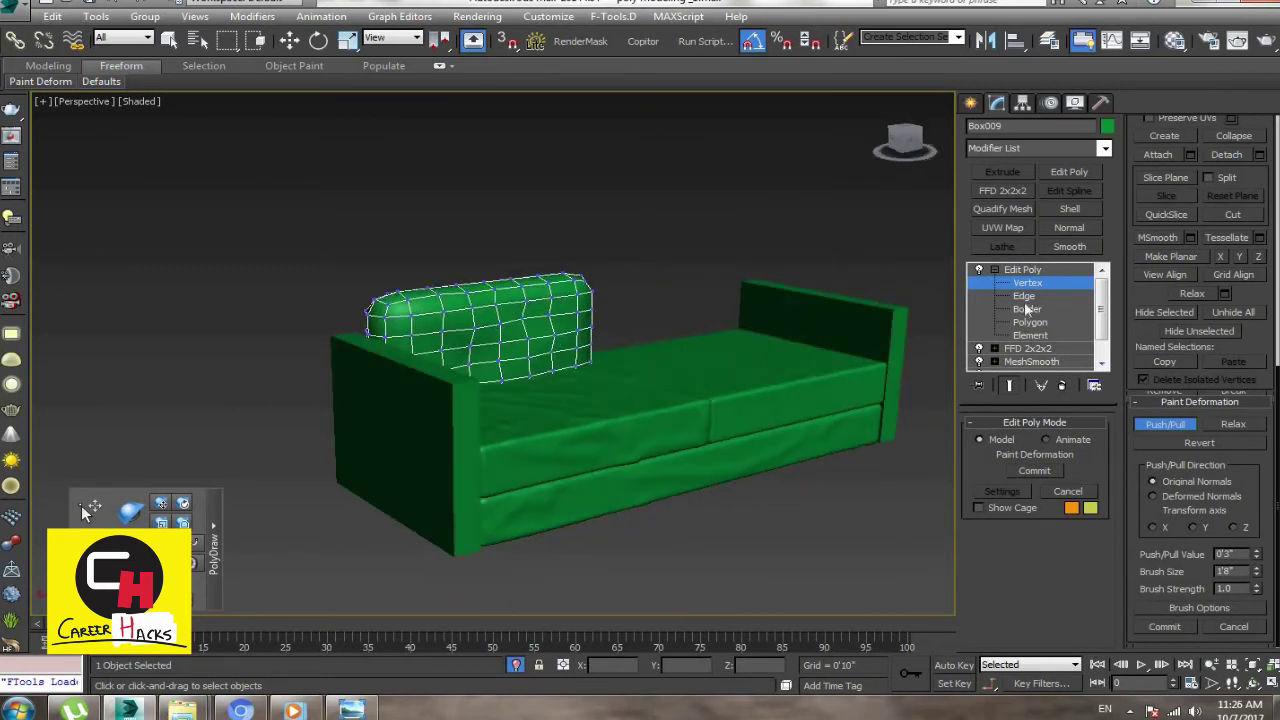
click(676, 262)
key(w)
mouse_move(551, 246)
alt+middle_down()
mouse_move(594, 277)
mouse_move(417, 271)
mouse_move(410, 304)
alt+middle_up()
click(410, 304)
alt+middle_drag(987, 265, 1020, 280)
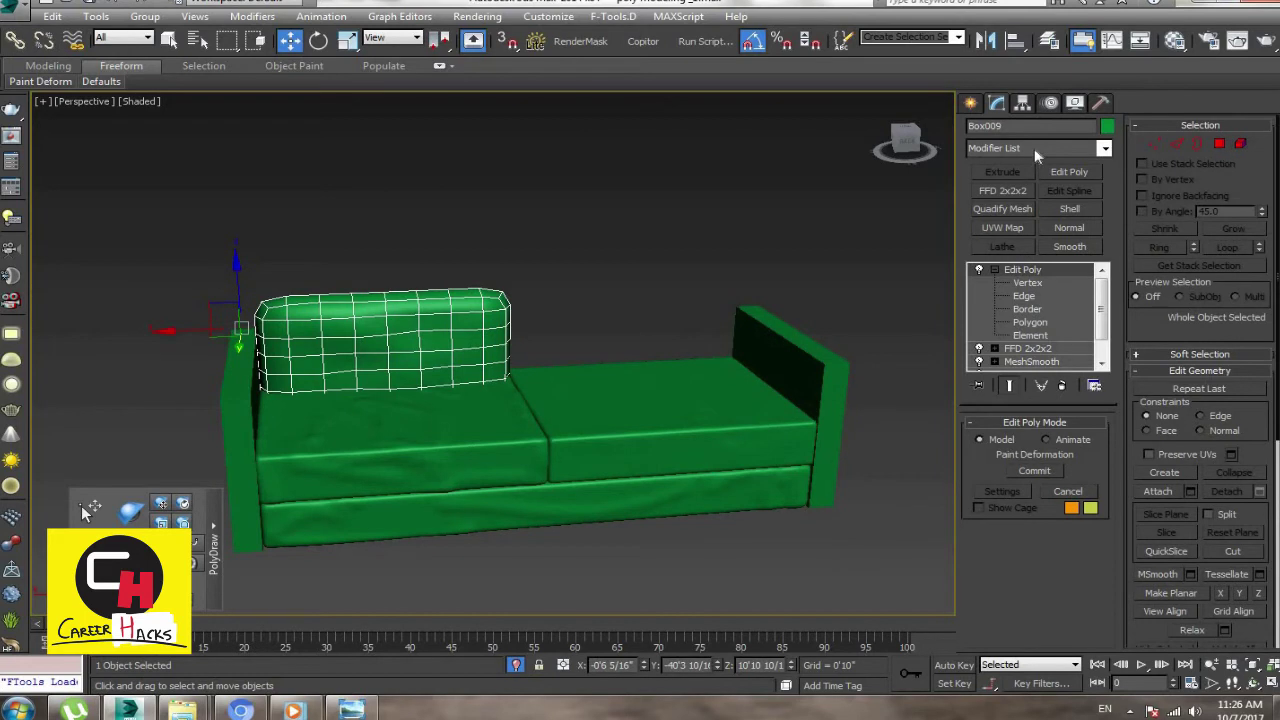
Step: Add a Quadify Mesh modifier with quad size 2 to the backrest cushion
click(1018, 213)
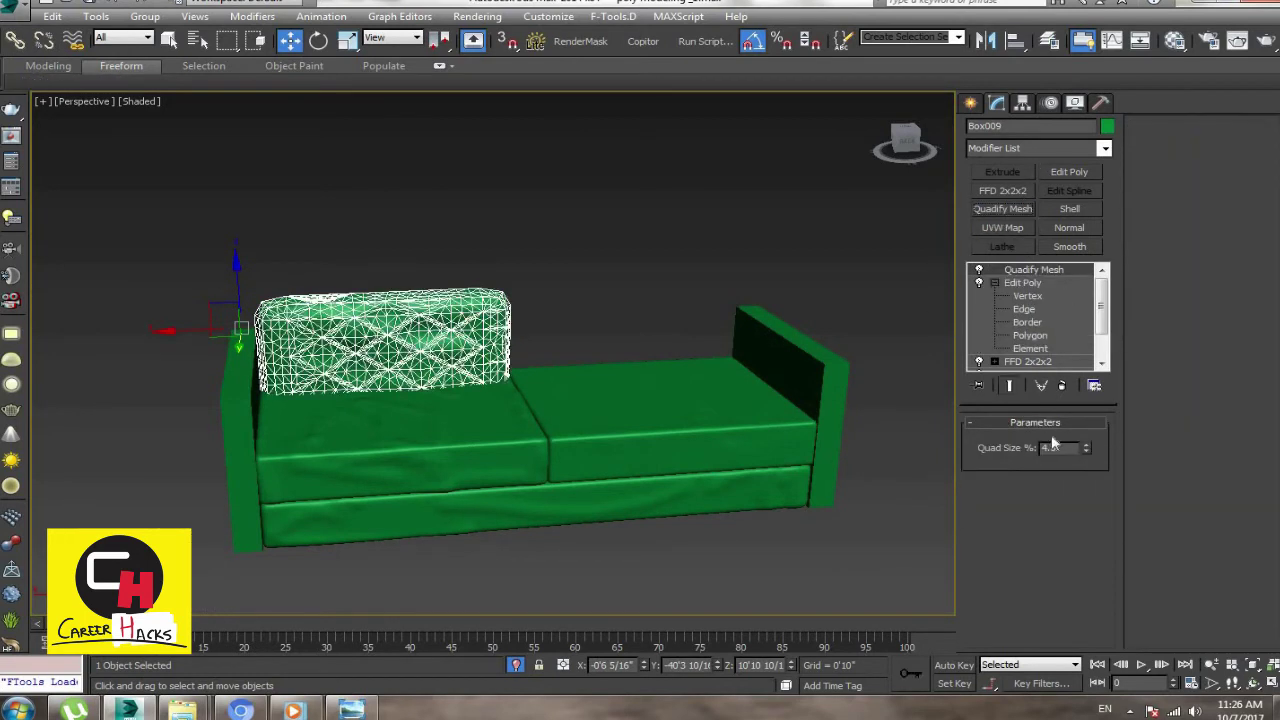
key(Return)
text(2)
key(Return)
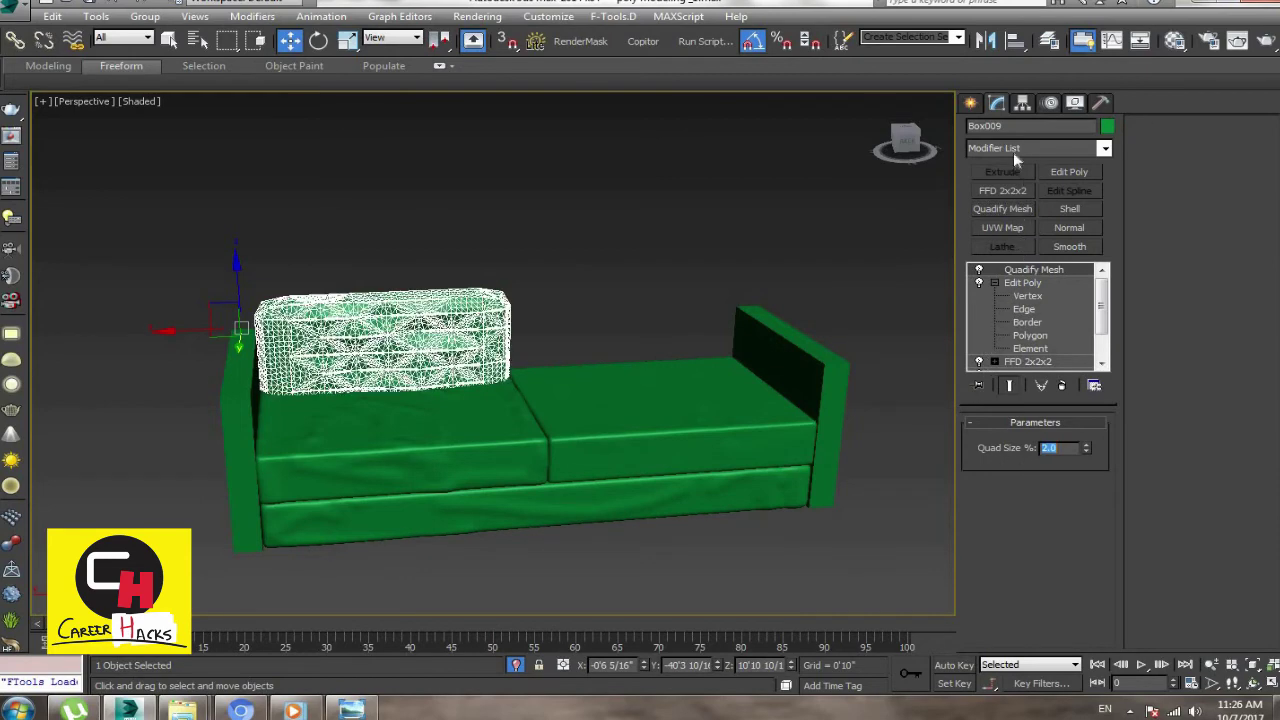
Step: Add MeshSmooth to the backrest cushion and preview the smoothed result
click(1025, 147)
text(mesh)
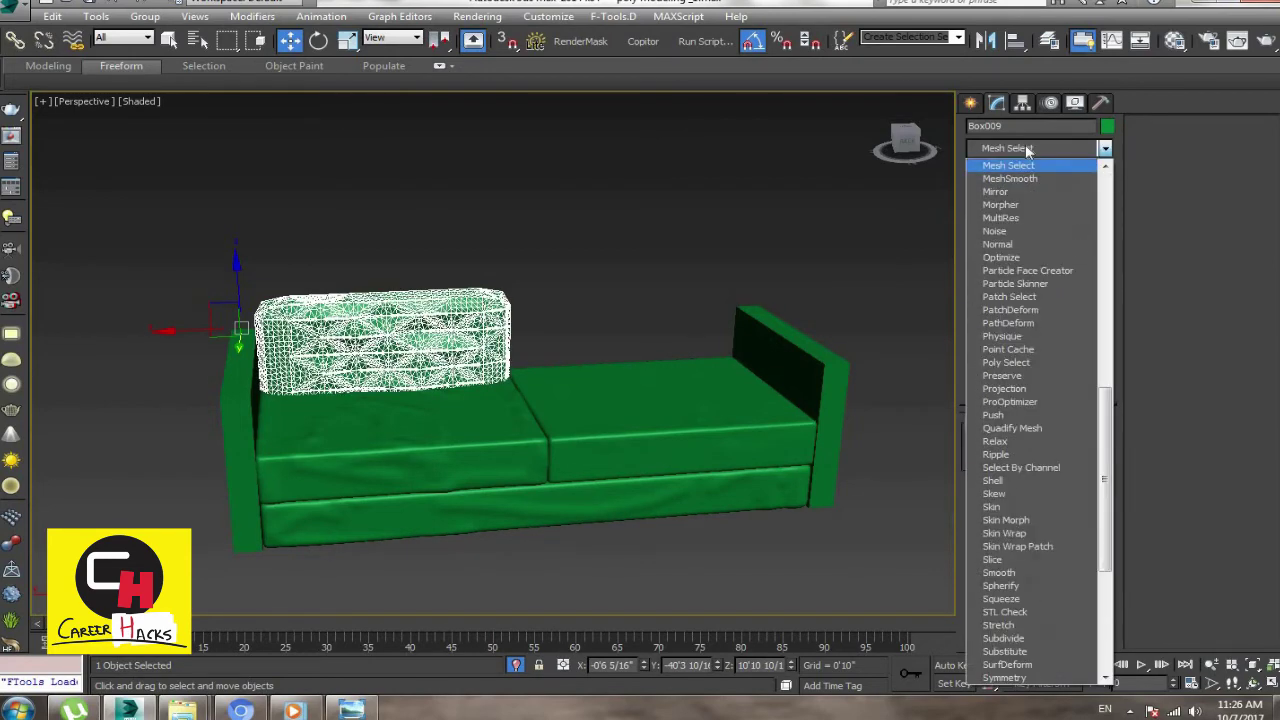
click(1022, 178)
click(717, 344)
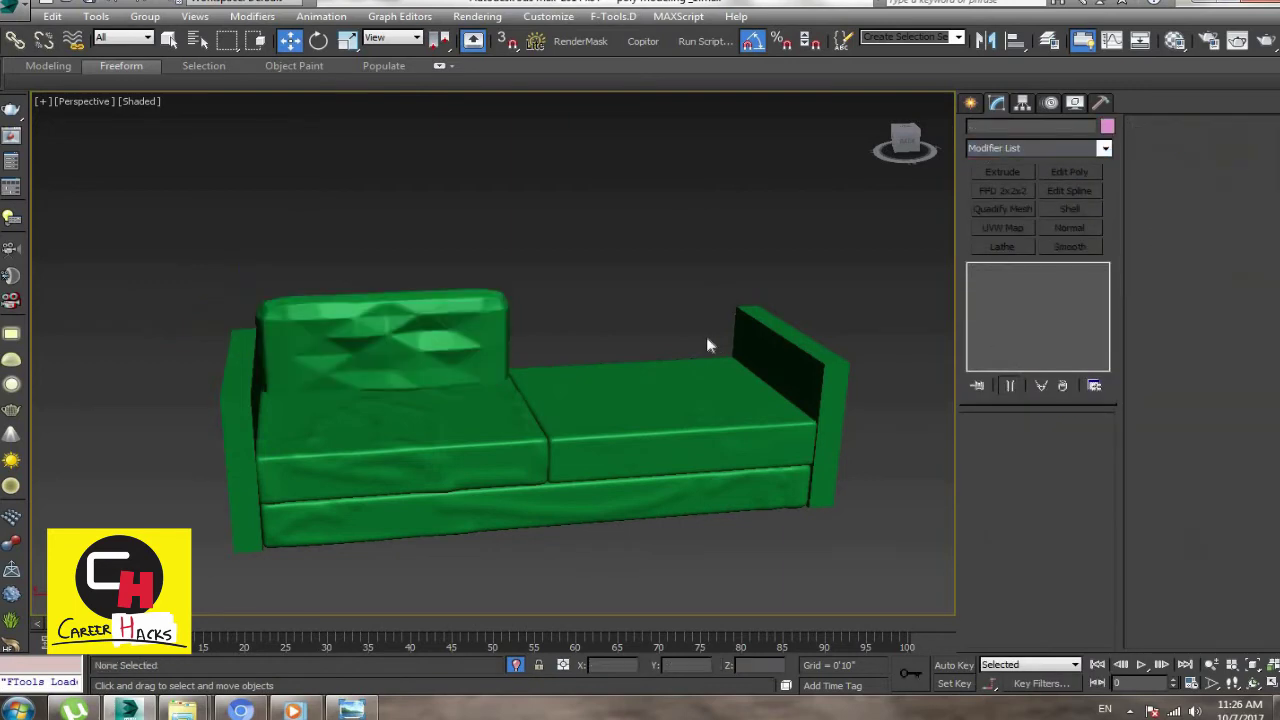
mouse_move(562, 281)
alt+middle_down()
mouse_move(497, 306)
mouse_move(763, 343)
alt+middle_up()
key(ctrl+z)
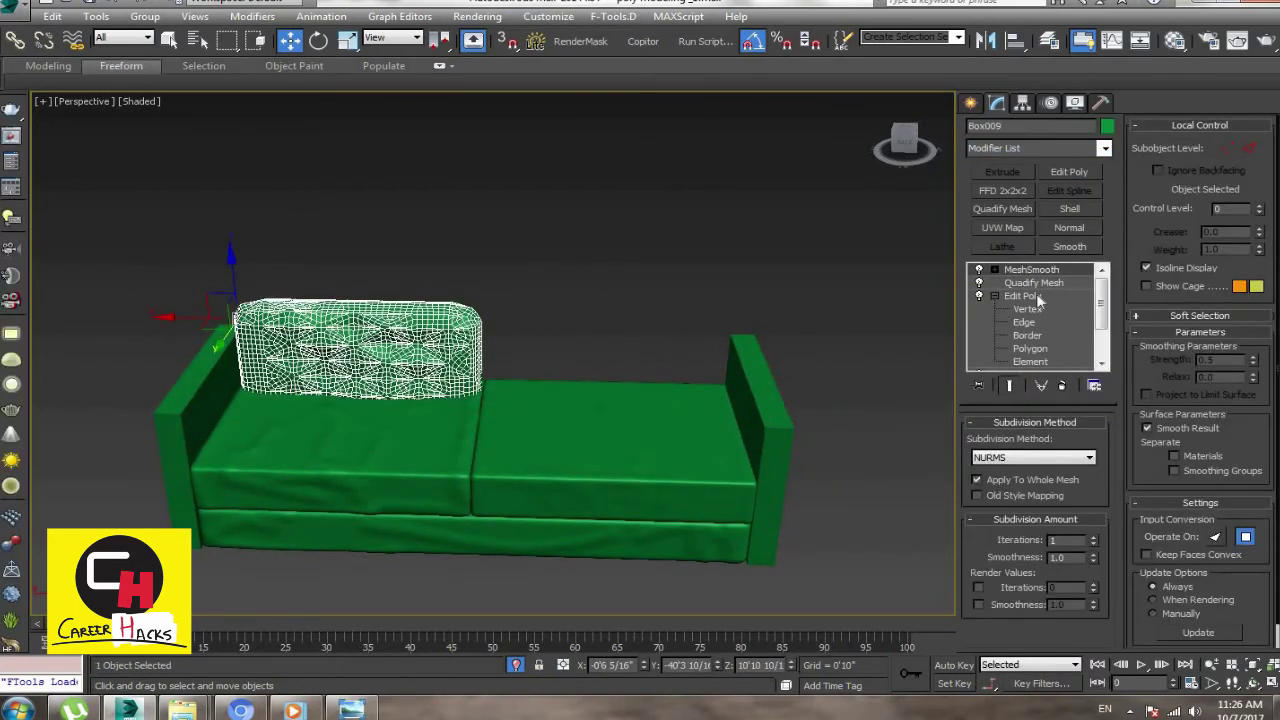
Step: Delete the Edit Poly modifier from the cushion and check the result
right_click(1021, 294)
click(680, 328)
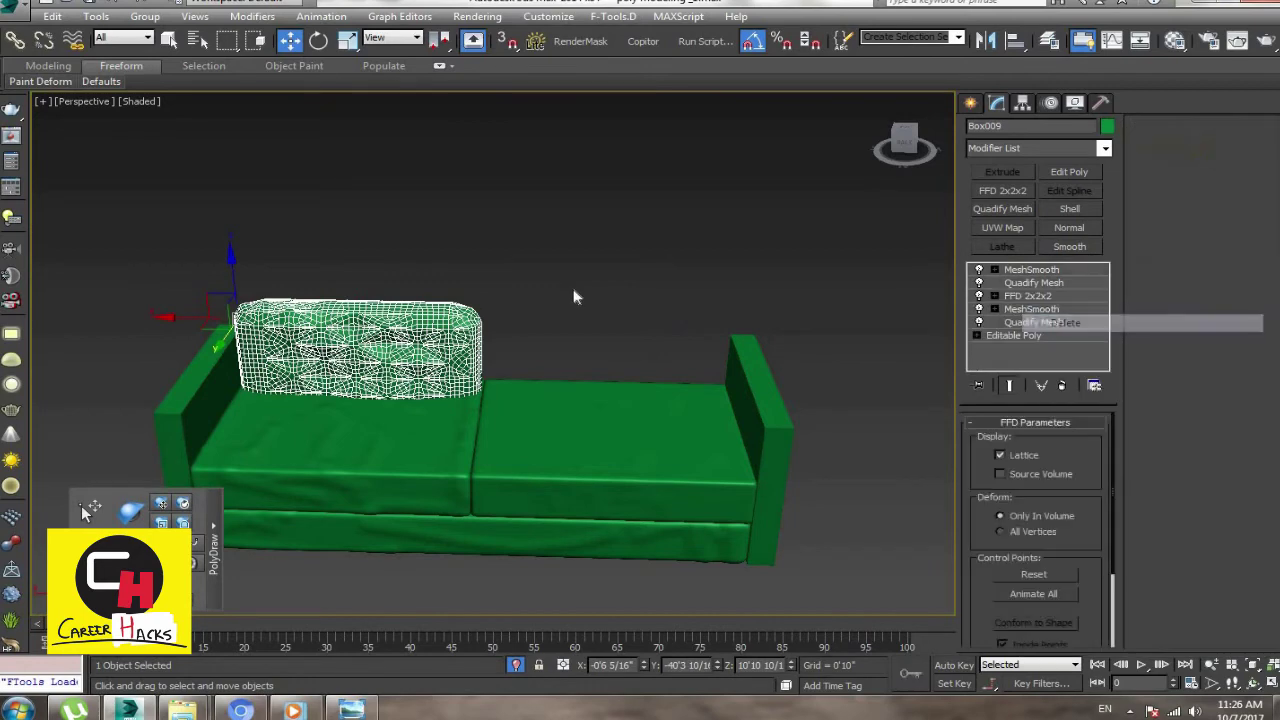
click(617, 330)
alt+middle_drag(617, 330, 397, 326)
click(397, 326)
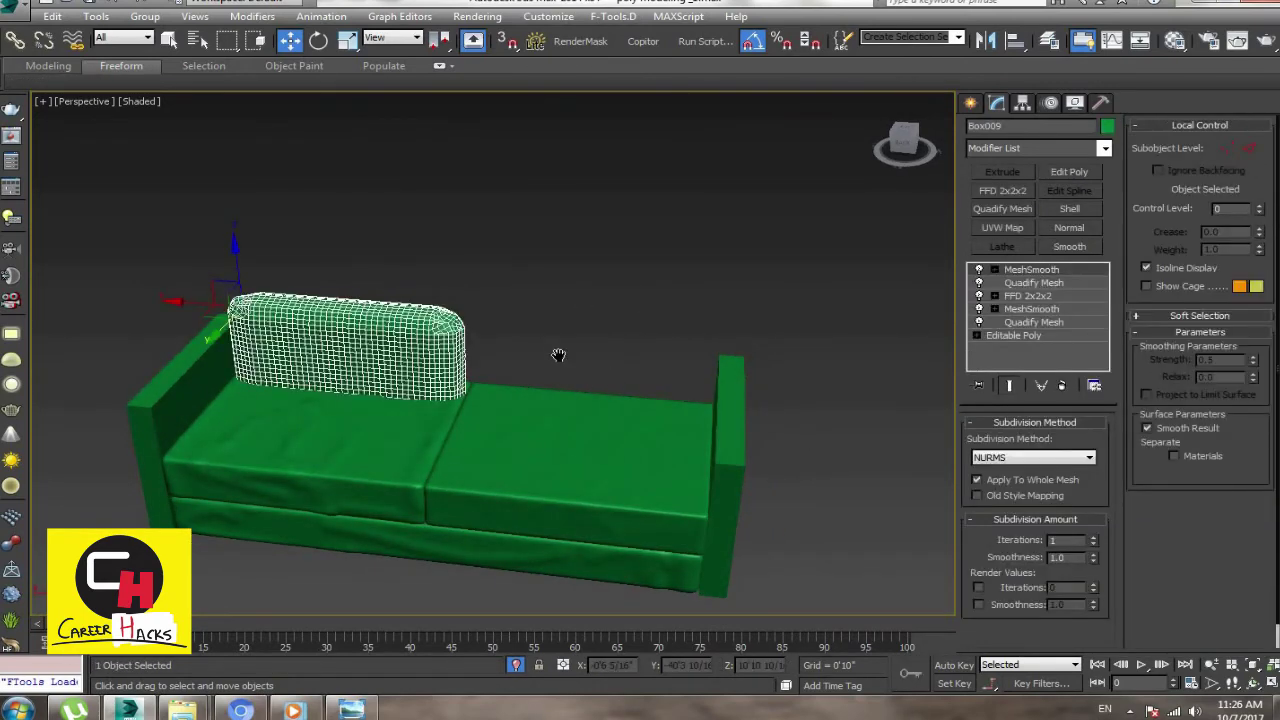
Step: Delete the backrest cushion from the sofa
key(ctrl+p)
alt+middle_drag(628, 299, 594, 300)
key(w)
click(546, 312)
scroll(570, 290, up, 3)
scroll(586, 314, up, 3)
scroll(594, 329, down, 6)
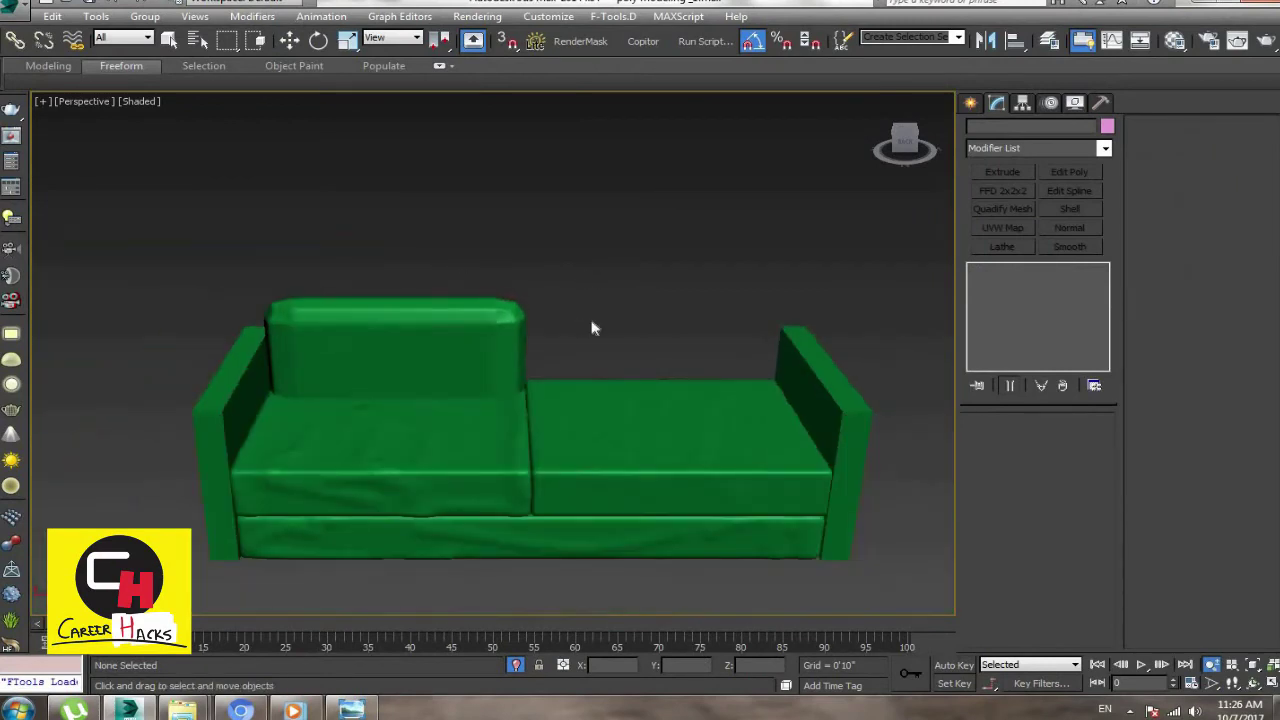
scroll(589, 266, up, 2)
click(449, 342)
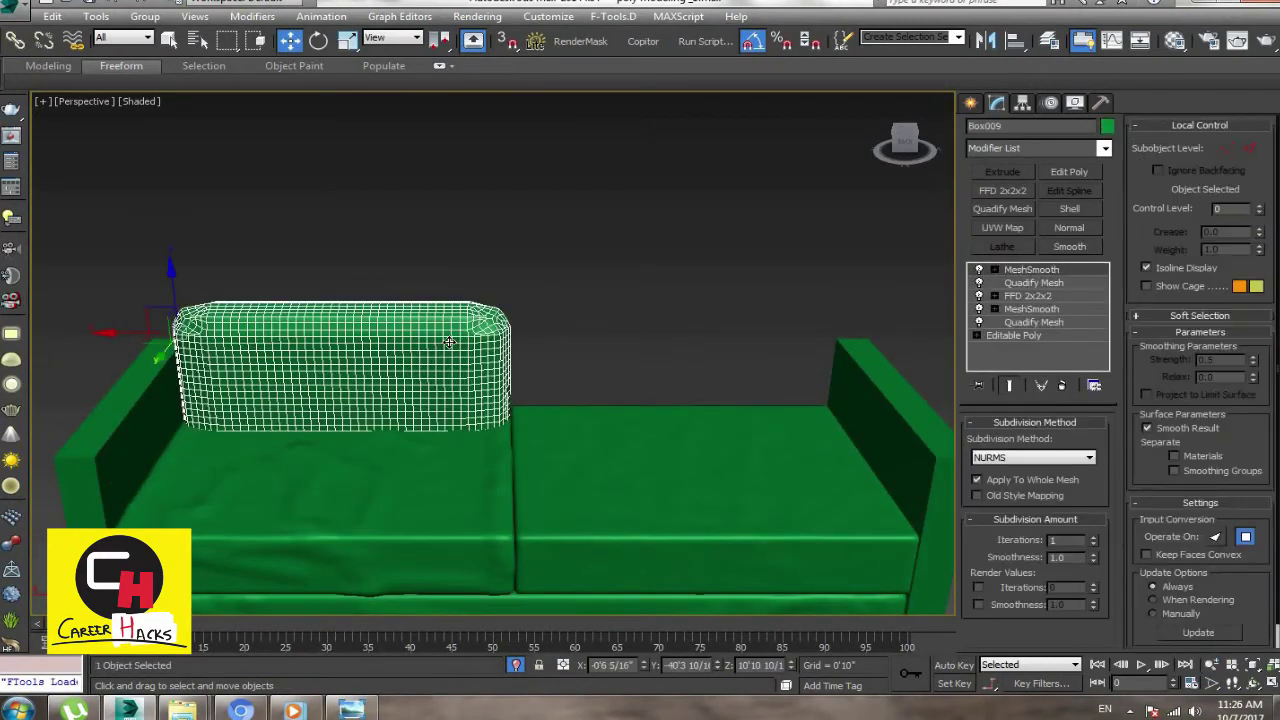
key(Delete)
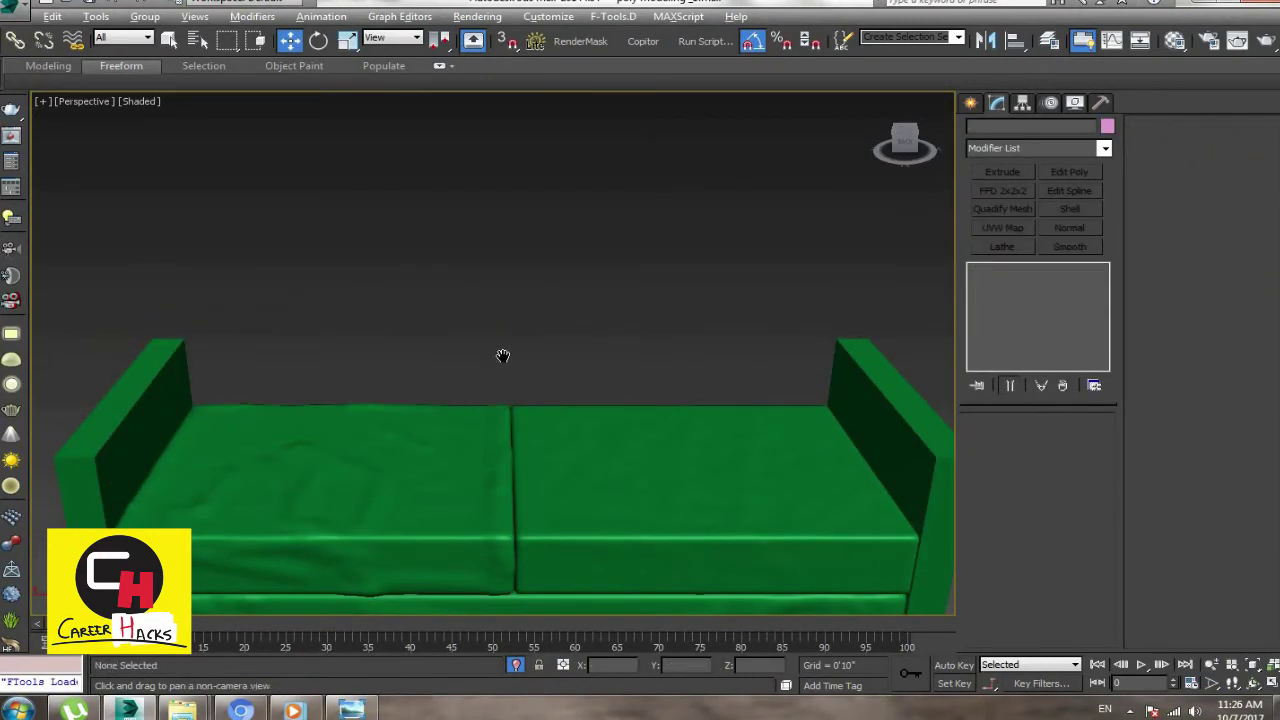
Step: Switch to the Front viewport and shift the view down slightly
key(w)
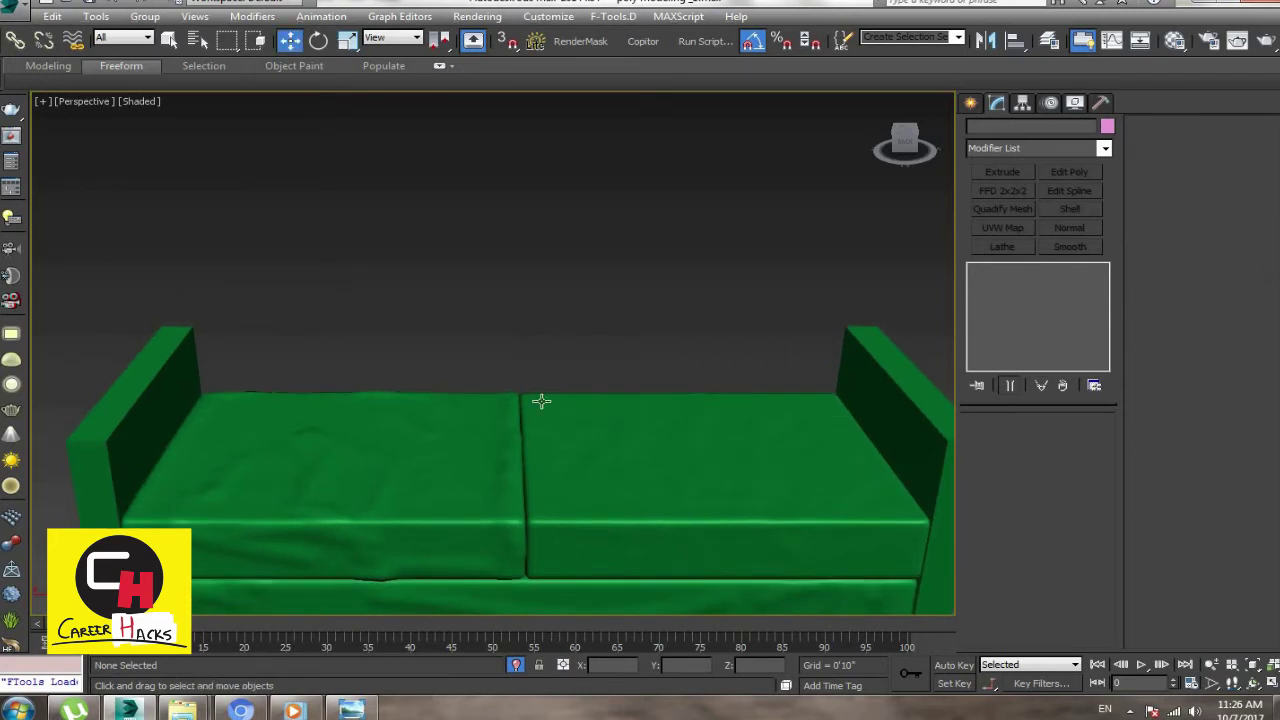
key(f)
middle_drag(475, 326, 486, 363)
right_click(536, 401)
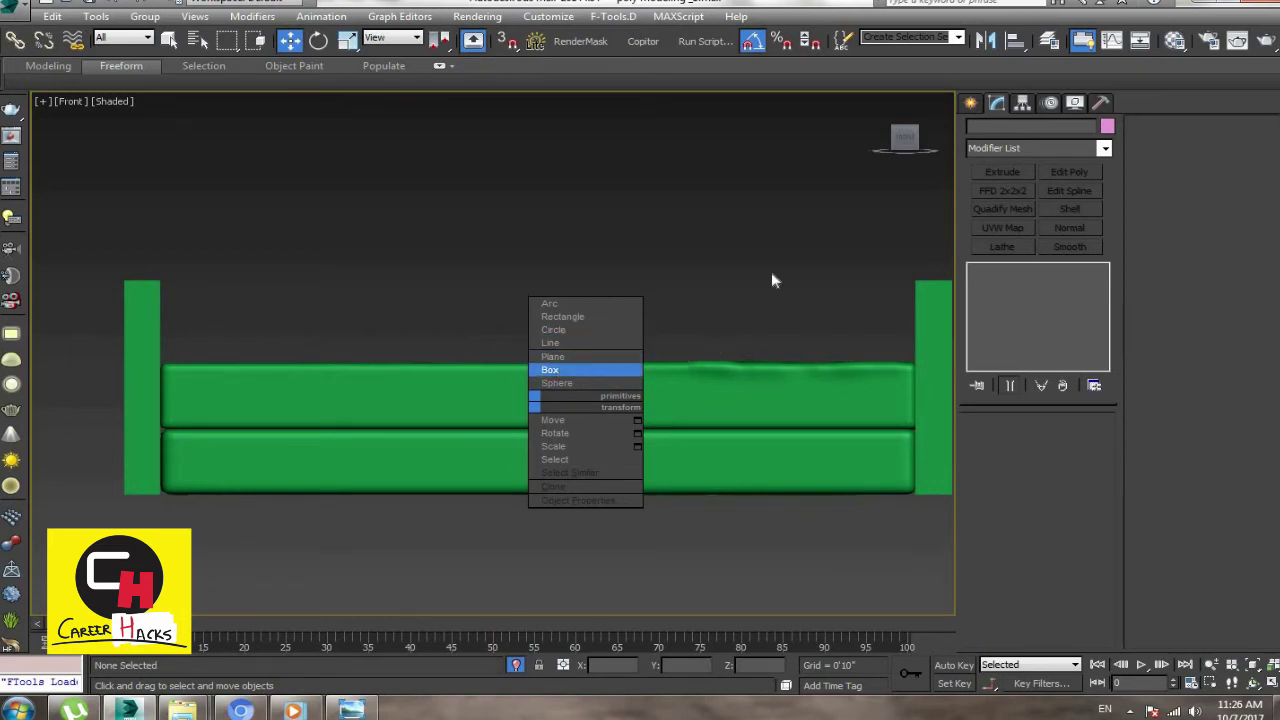
Step: Create a ChamferBox in the Front view above the left seat cushion
click(970, 104)
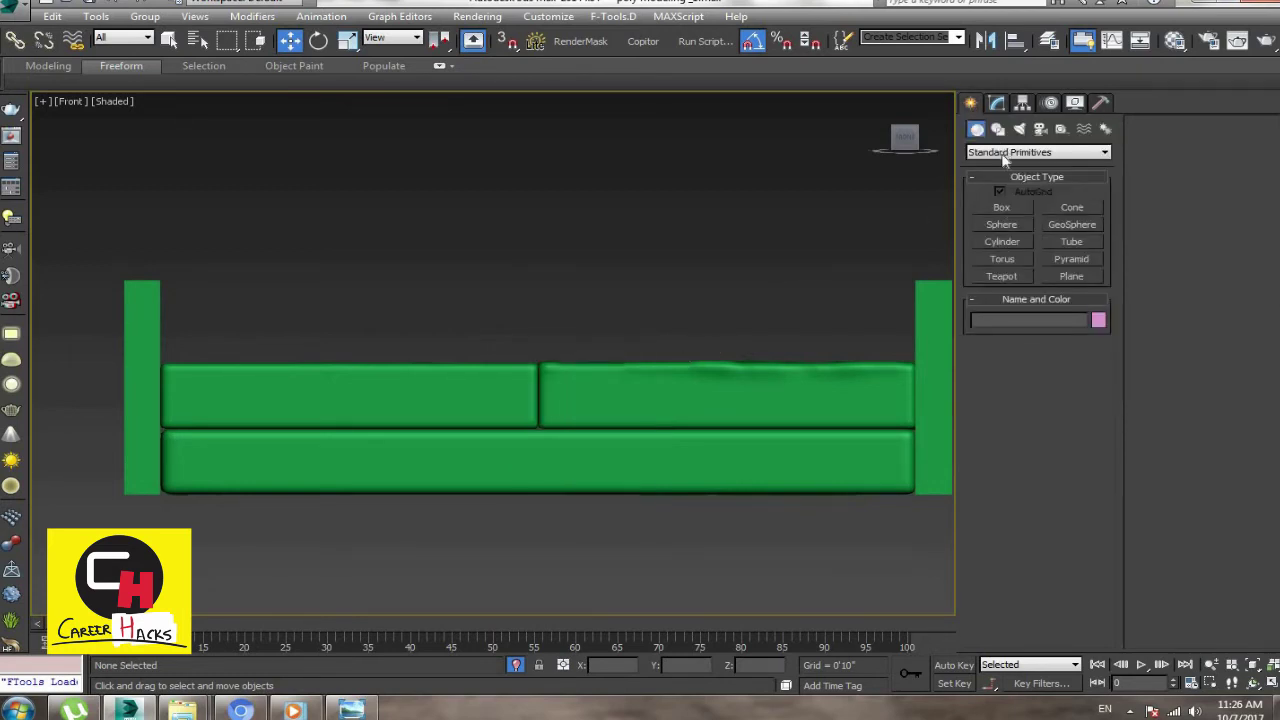
click(1038, 152)
click(1000, 172)
click(1014, 226)
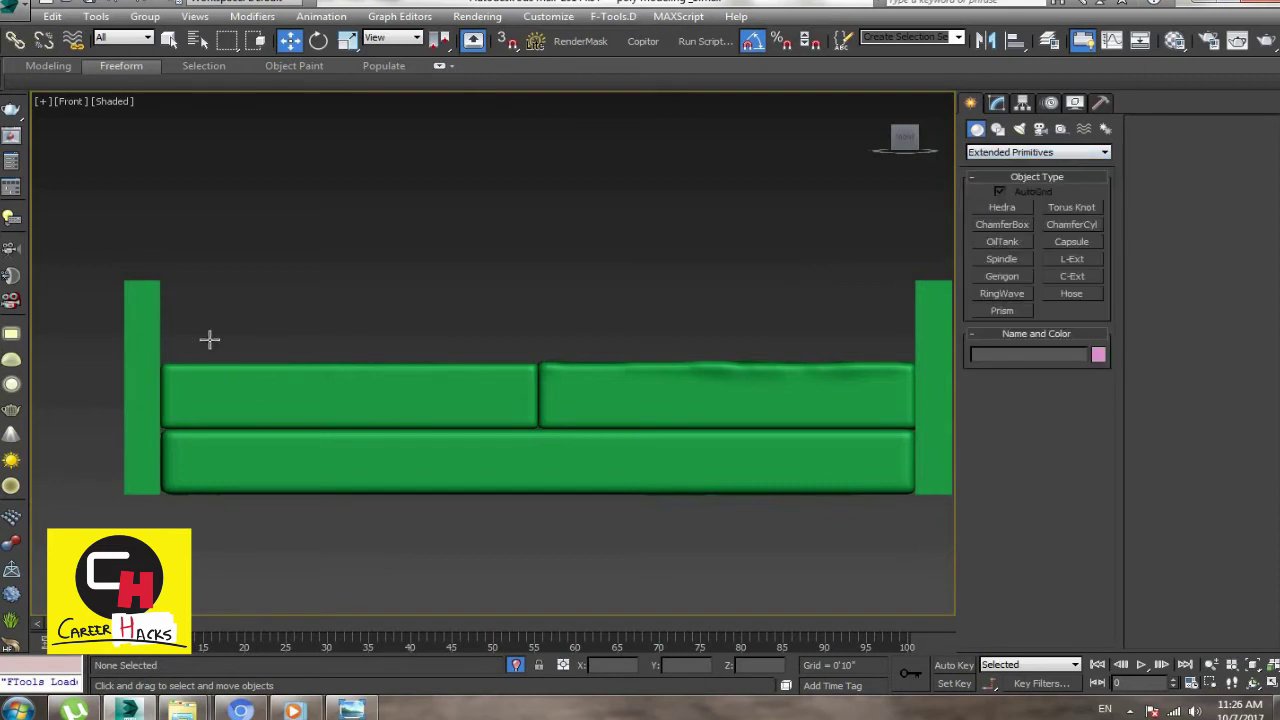
drag(196, 250, 533, 365)
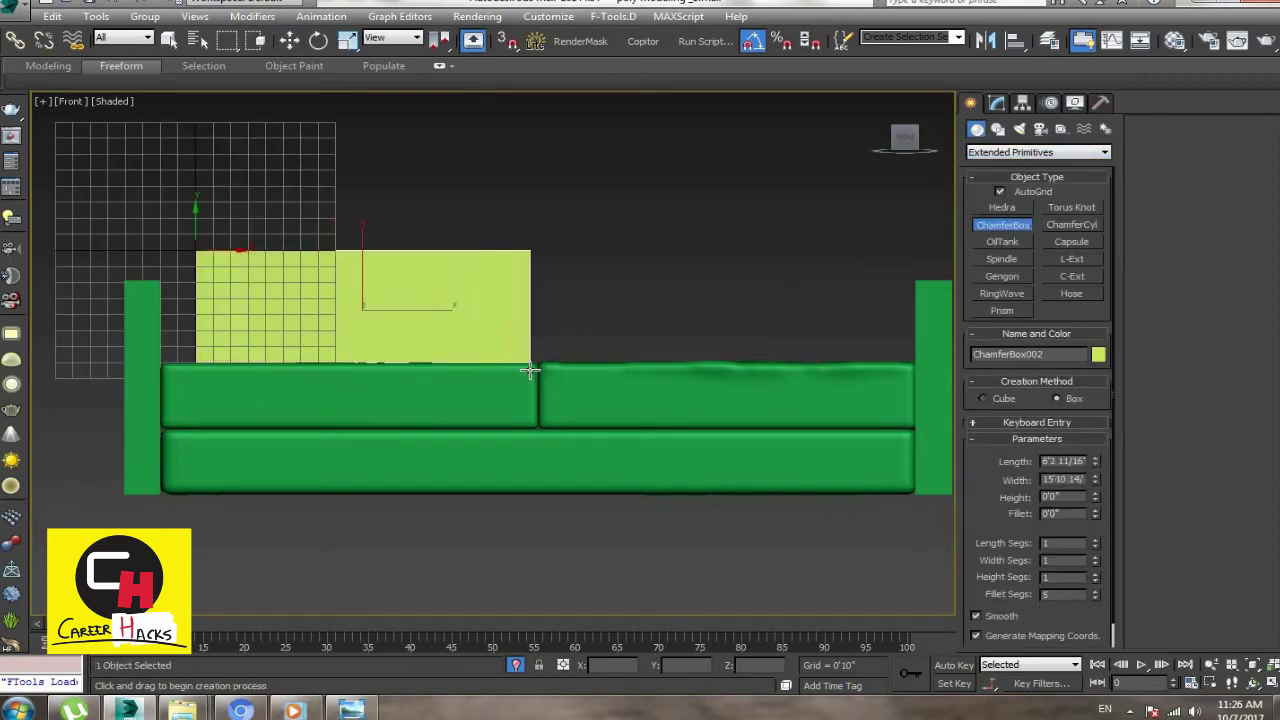
click(508, 352)
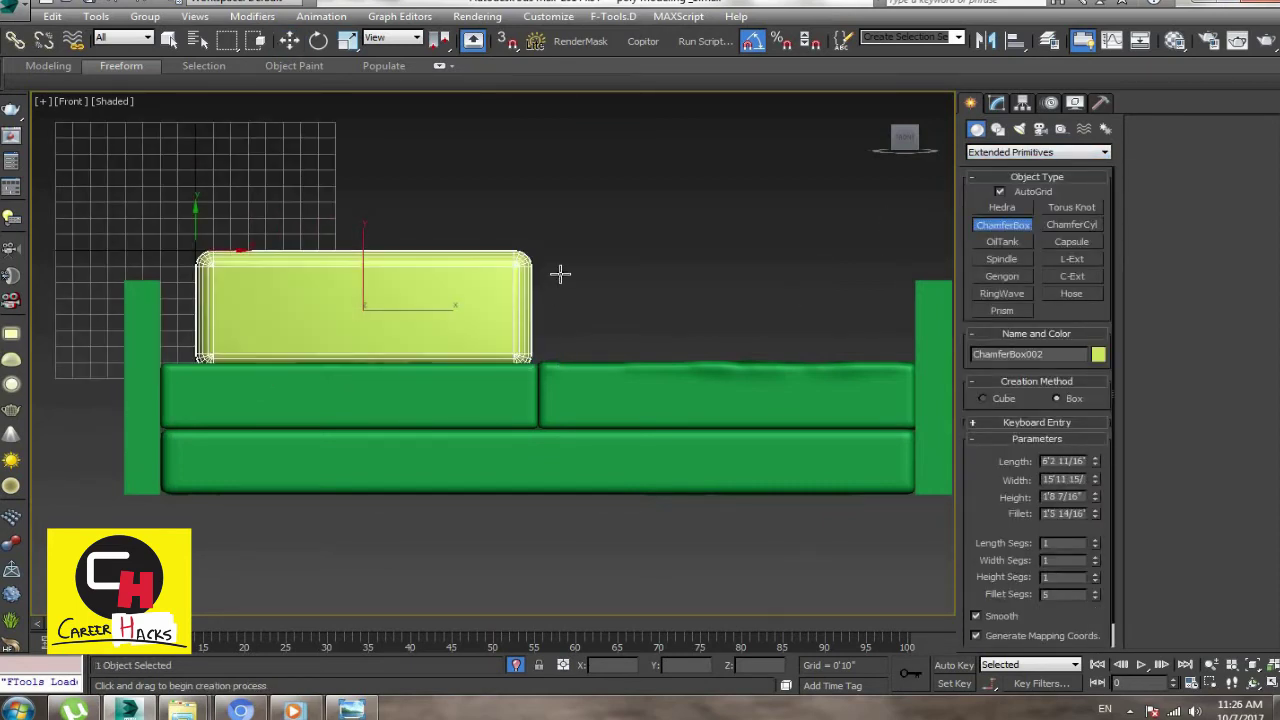
click(568, 278)
key(w)
Step: Increase the ChamferBox fillet and nudge it slightly left
click(997, 102)
drag(1093, 497, 1093, 470)
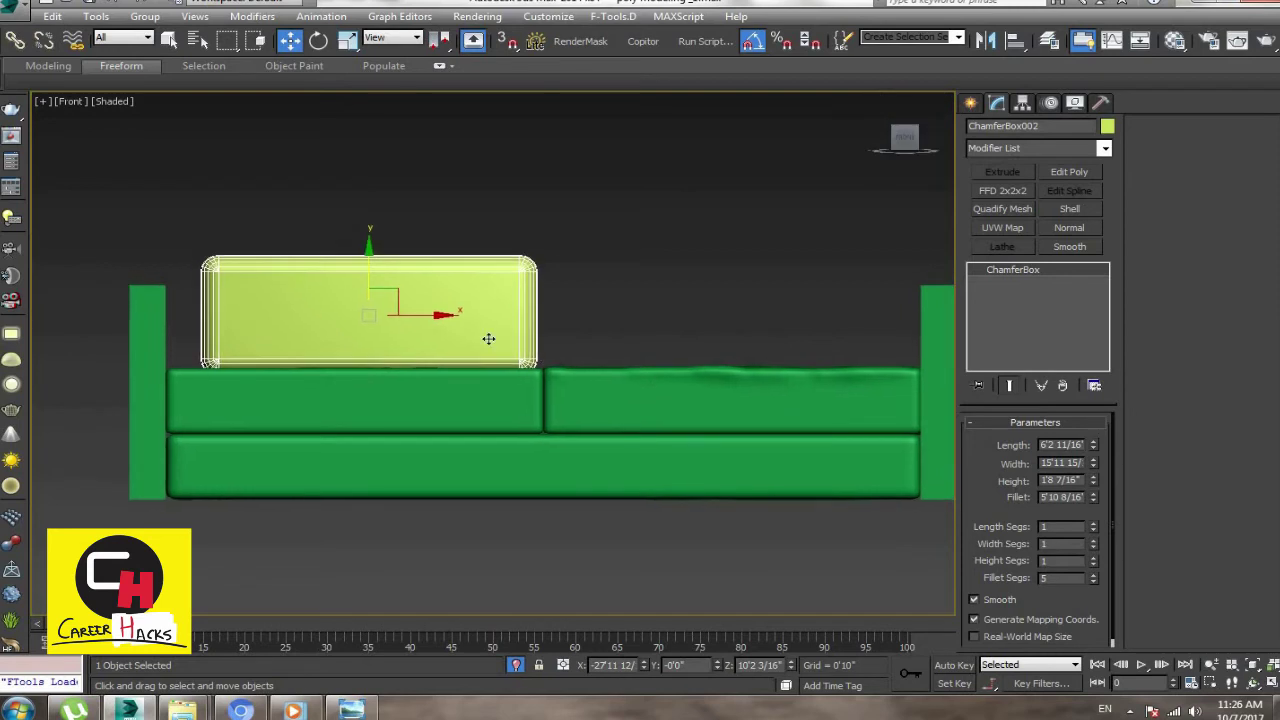
middle_drag(484, 332, 508, 355)
drag(441, 333, 431, 334)
Step: Place the chamfer box on the sofa as a back cushion in Perspective view
key(r)
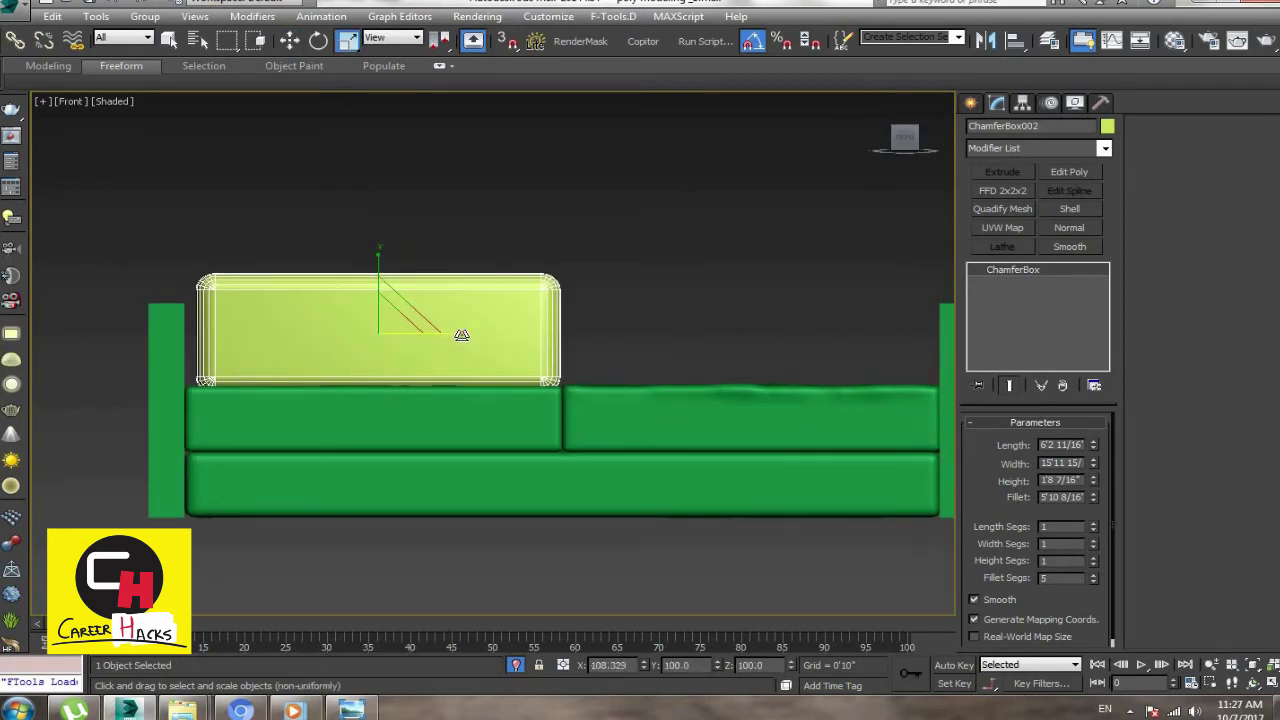
key(p)
alt+middle_drag(560, 390, 423, 486)
key(w)
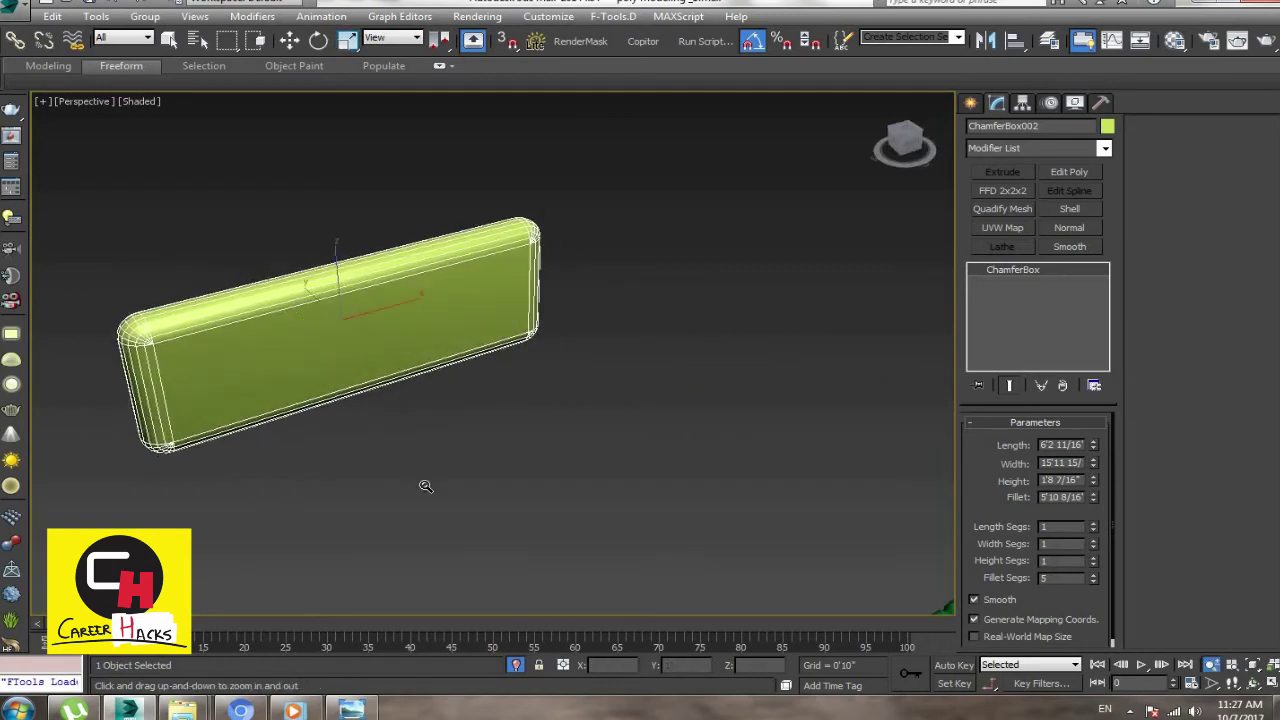
scroll(423, 486, down, 4)
drag(329, 336, 570, 524)
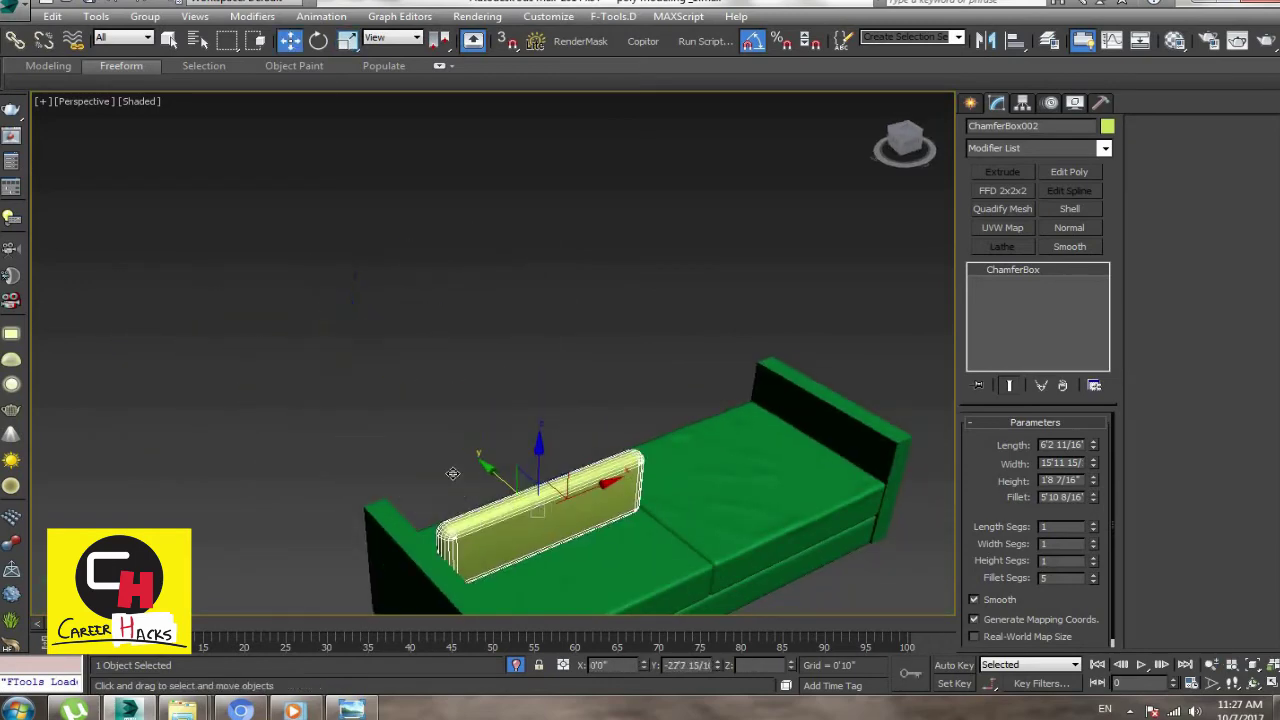
mouse_move(570, 524)
alt+middle_down()
mouse_move(503, 517)
mouse_move(780, 514)
alt+middle_up()
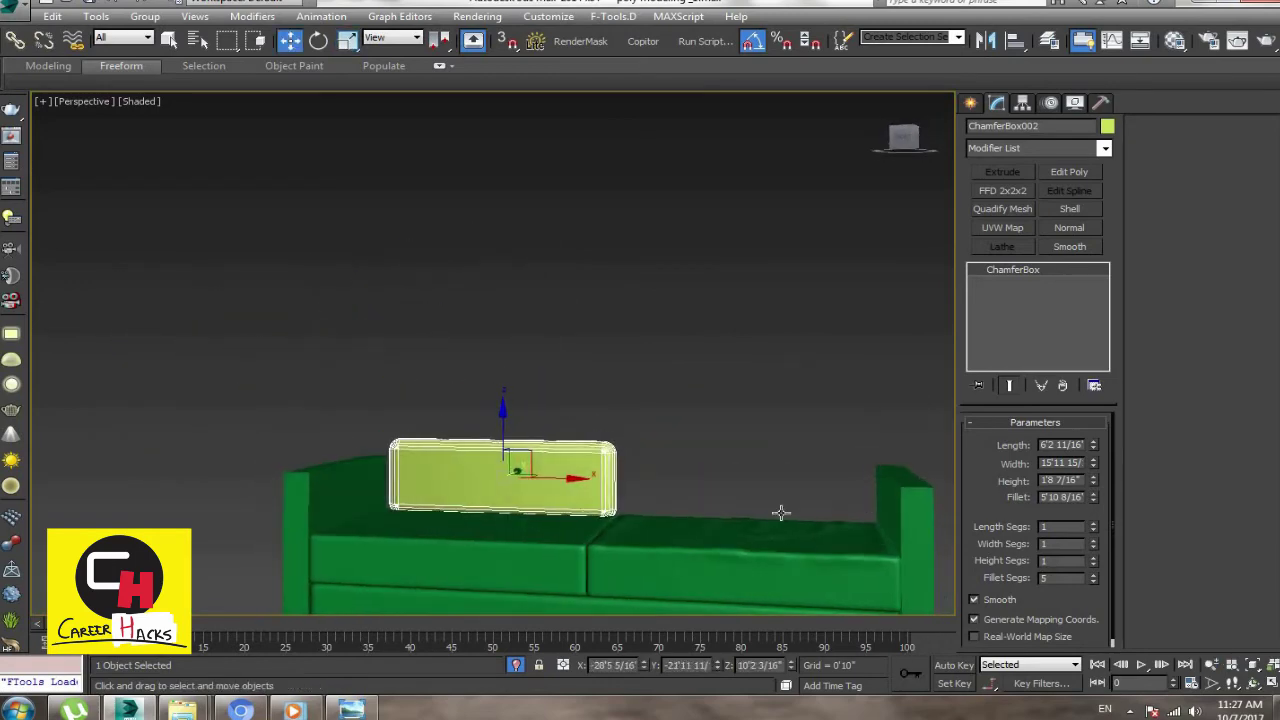
Step: Lengthen the back cushion and raise it to stand on the seat
drag(1093, 445, 1093, 400)
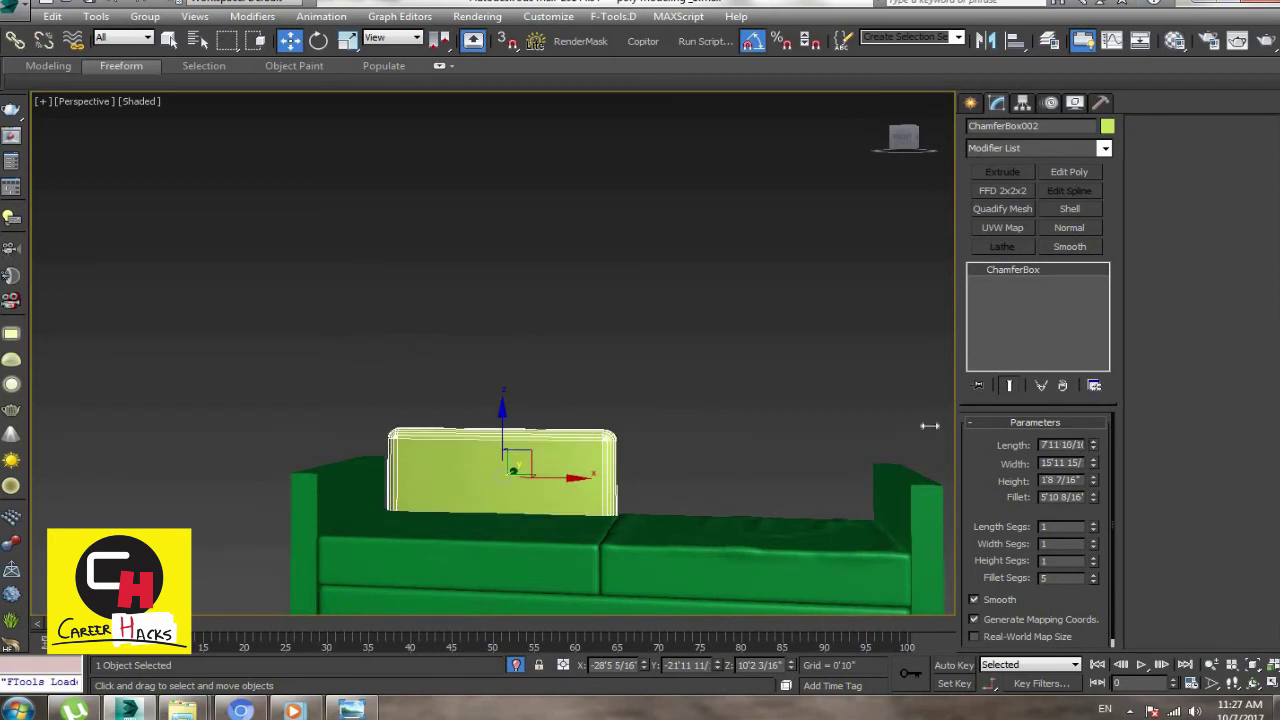
drag(503, 407, 503, 390)
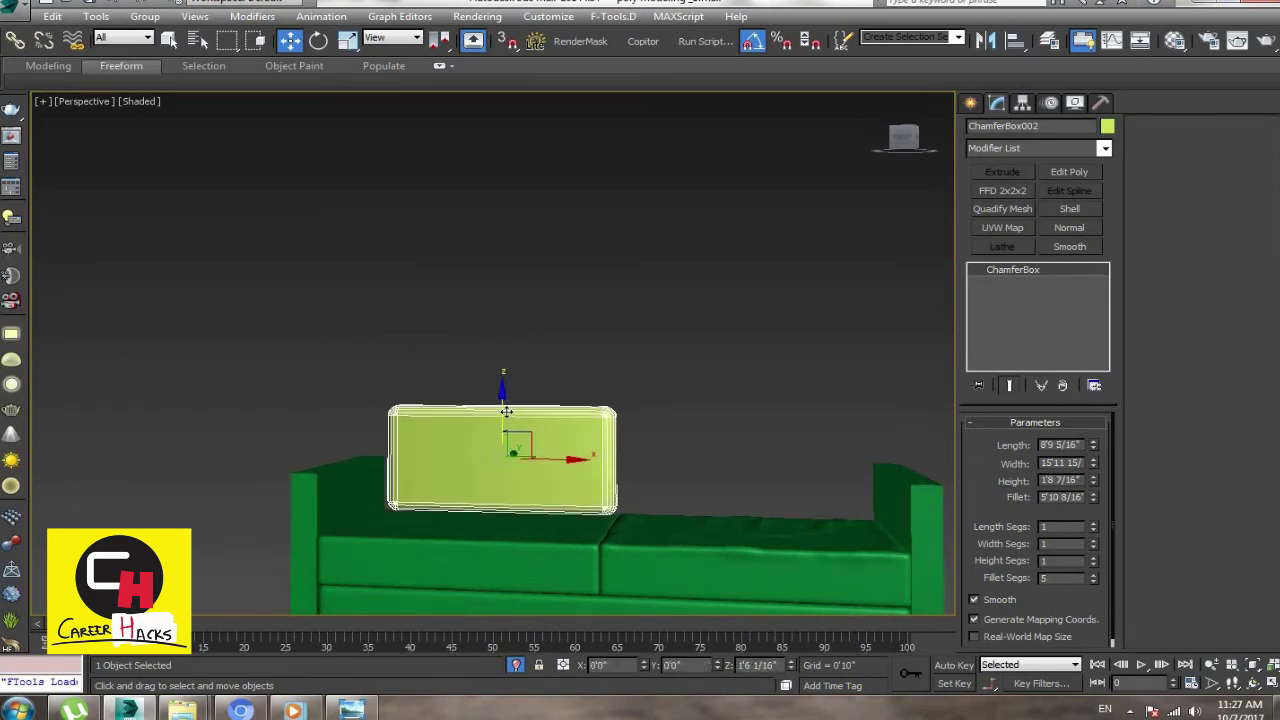
alt+middle_drag(503, 390, 549, 459)
drag(549, 459, 542, 459)
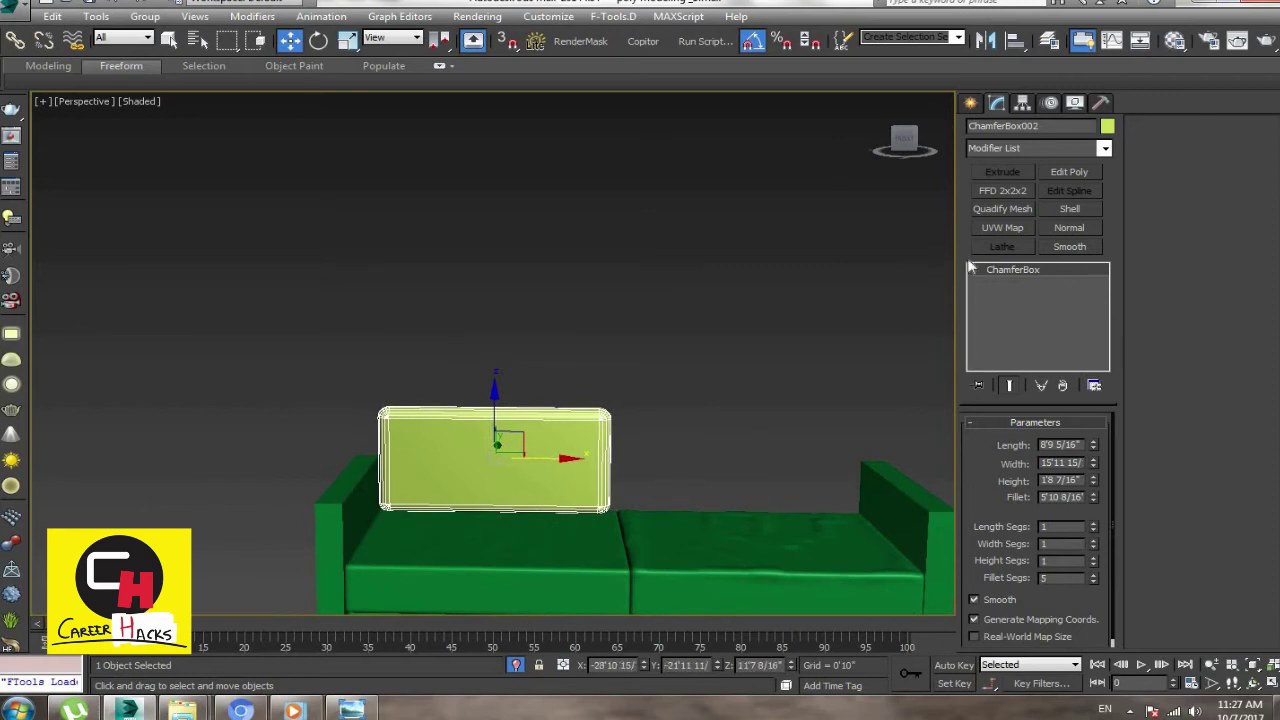
alt+middle_drag(748, 451, 800, 455)
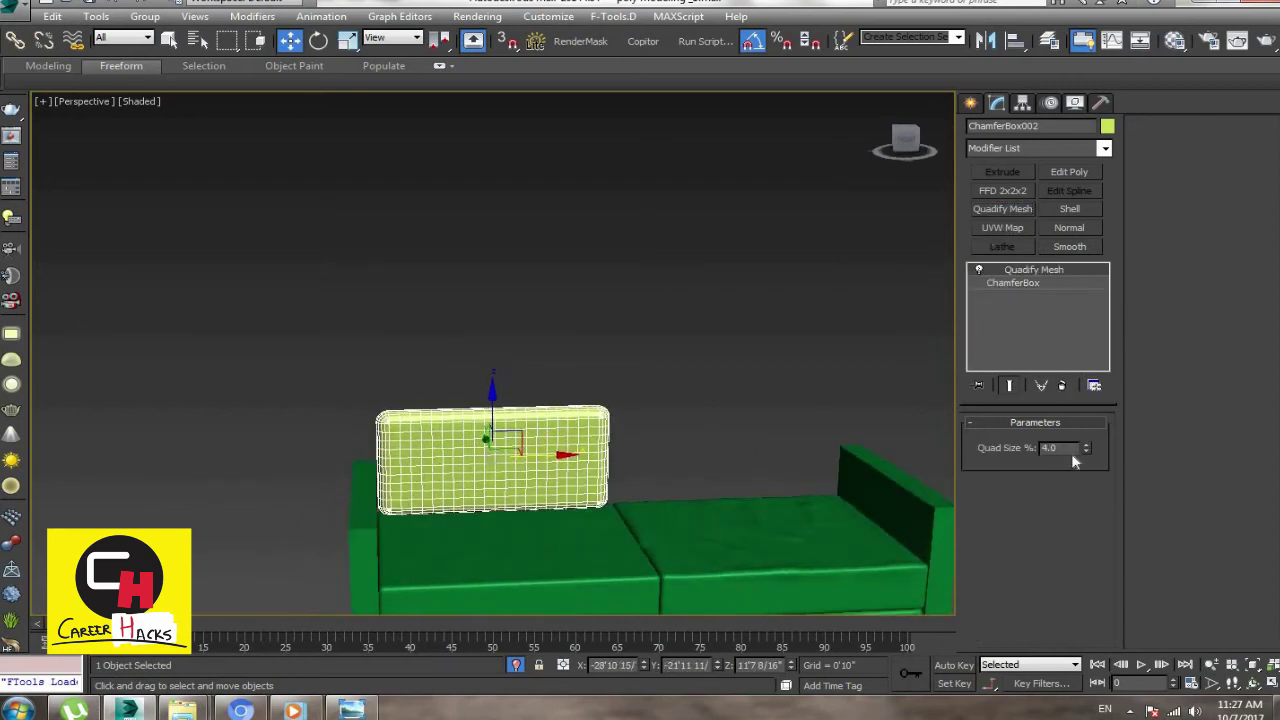
Step: Set the Quadify Mesh quad size to 2 and zoom in on the cushion
text(2)
key(Return)
key(alt+z)
scroll(710, 445, up, 2)
key(w)
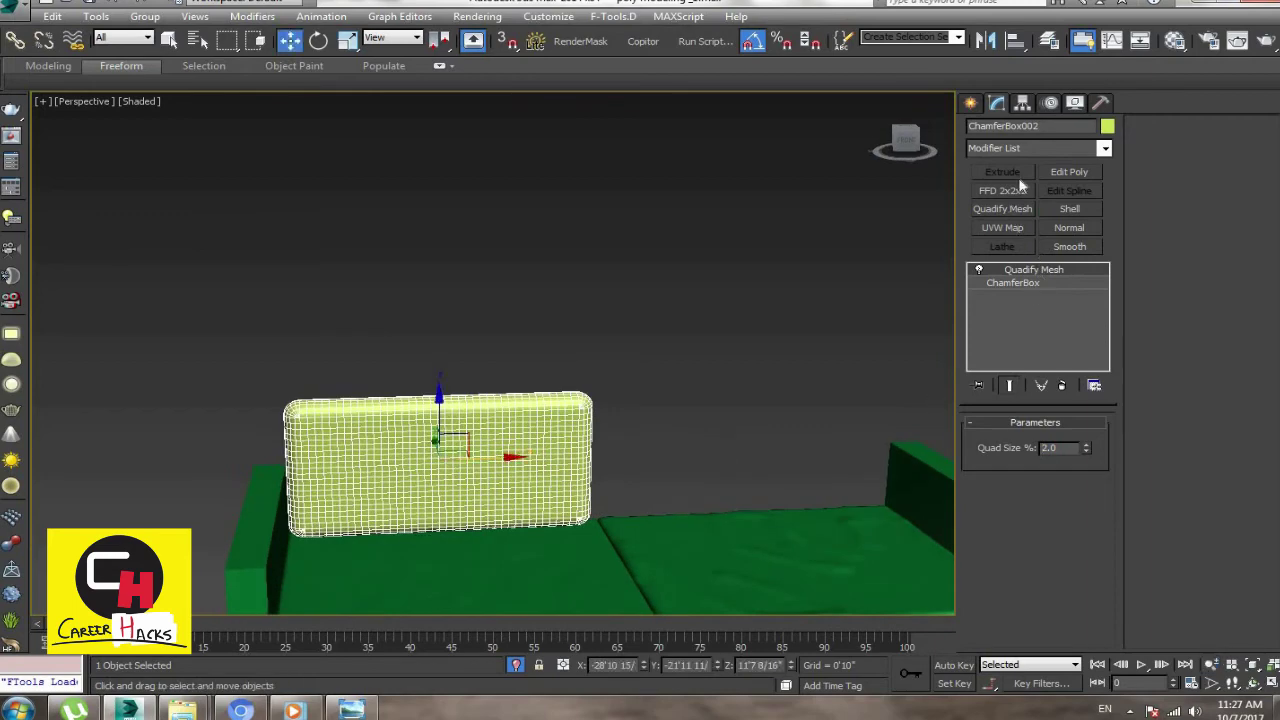
Step: Add MeshSmooth and Edit Poly modifiers to the back cushion
click(1014, 150)
text(mes)
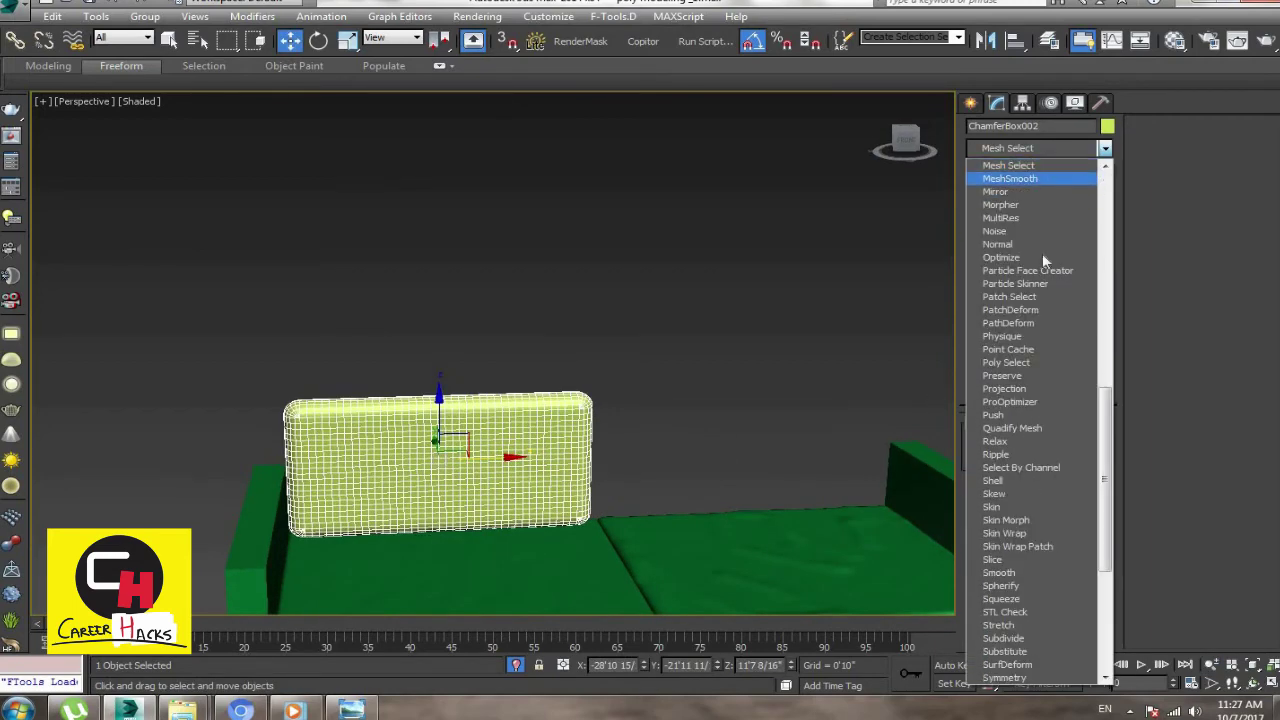
click(1020, 179)
click(1068, 174)
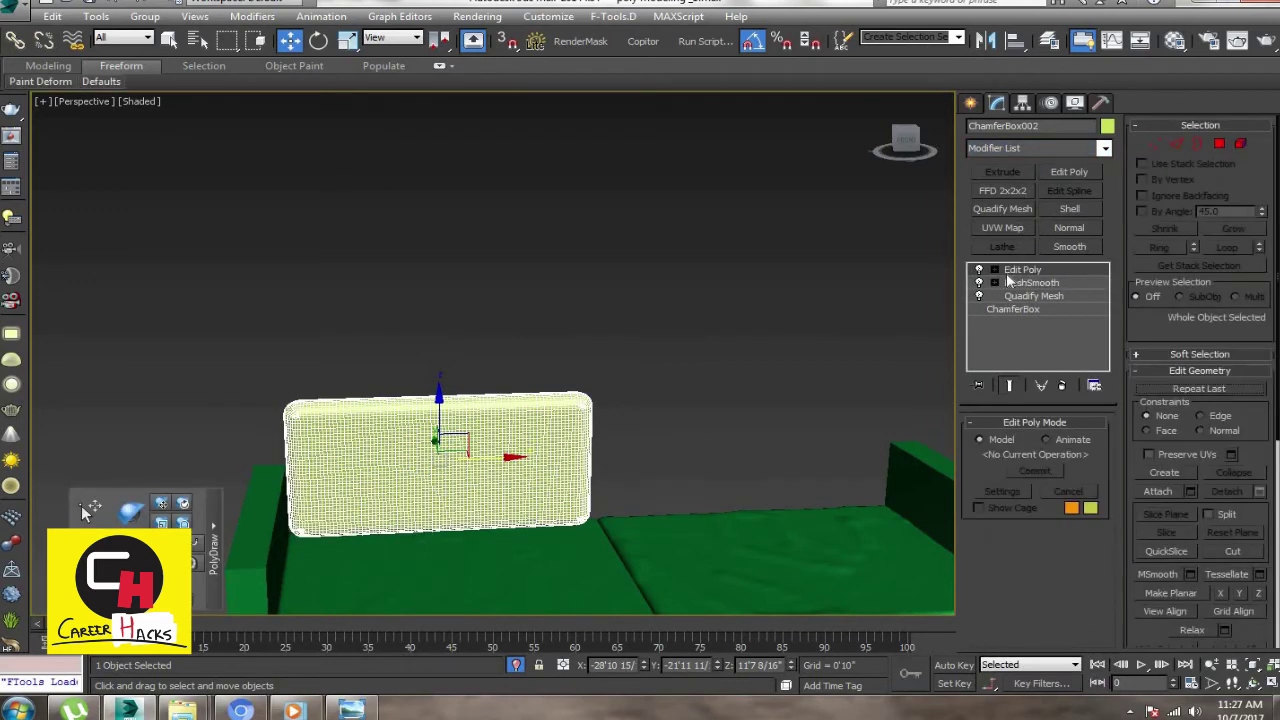
click(994, 270)
click(1027, 283)
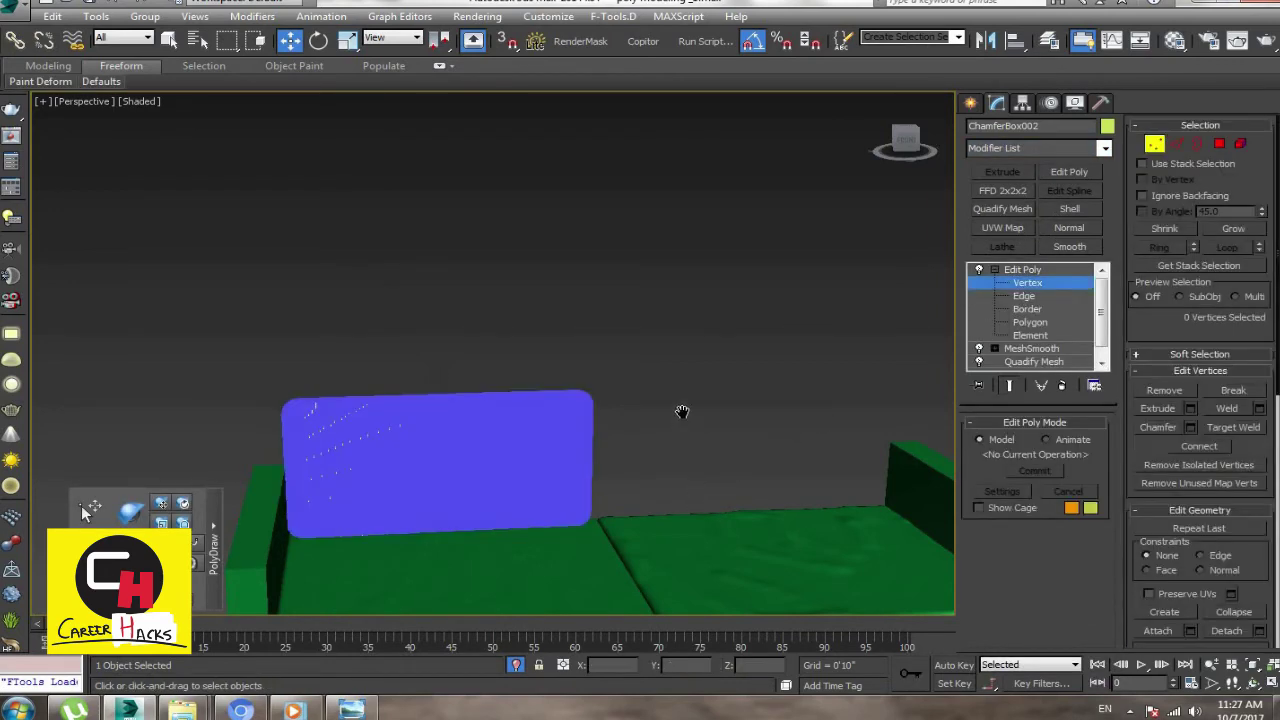
Step: Shift-drag the back cushion over the right seat to clone it
middle_drag(748, 380, 731, 349)
key(w)
click(1027, 283)
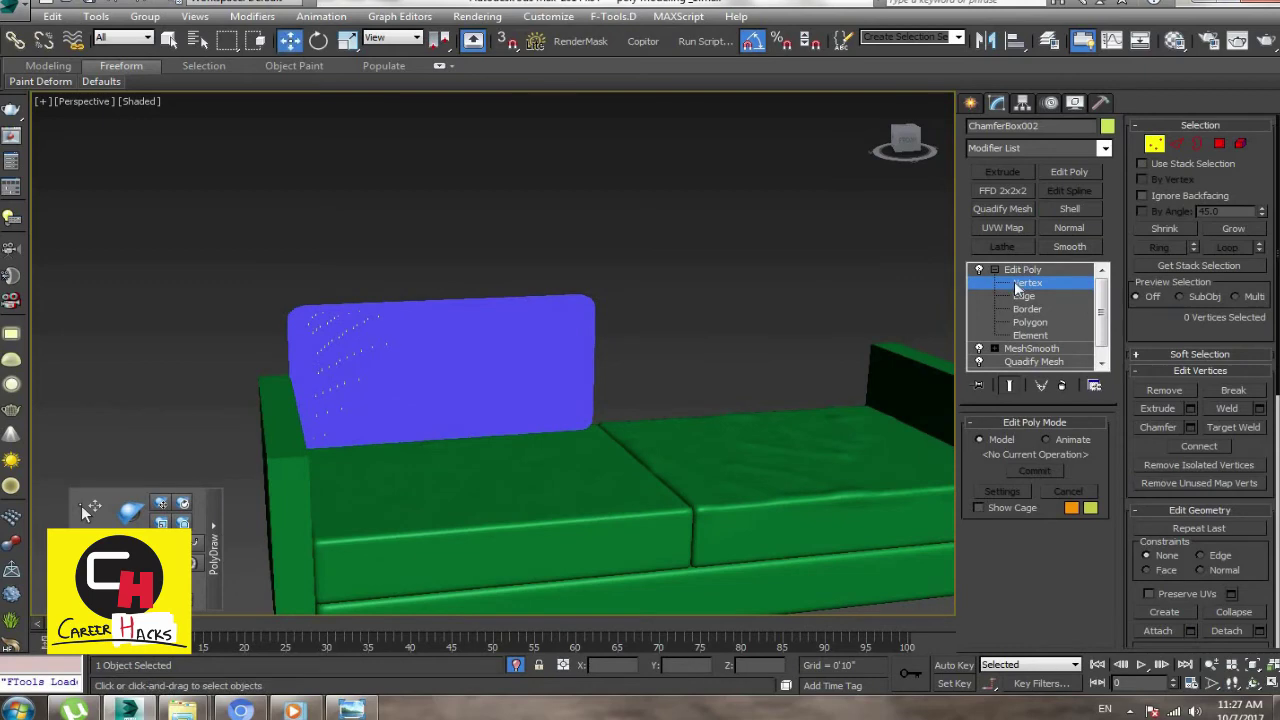
click(480, 387)
shift+drag(488, 353, 789, 340)
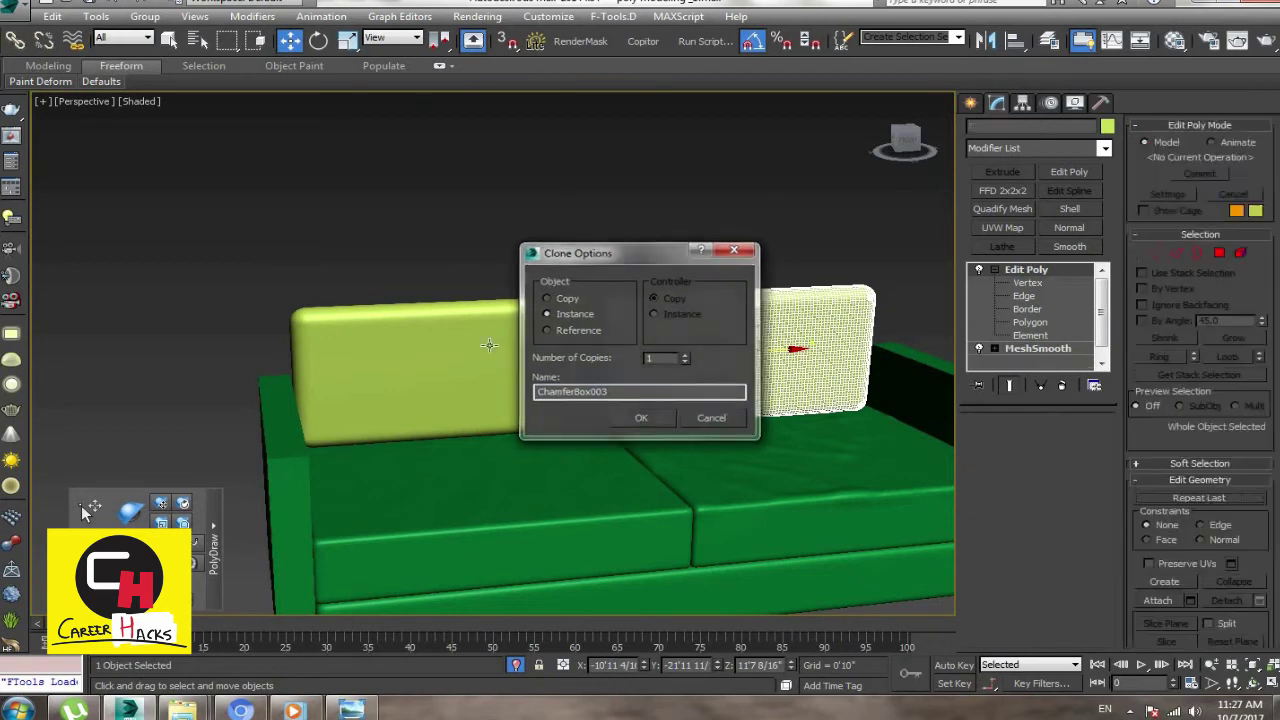
Step: Confirm the instance clone and enter vertex level on the left back cushion
click(641, 418)
click(546, 423)
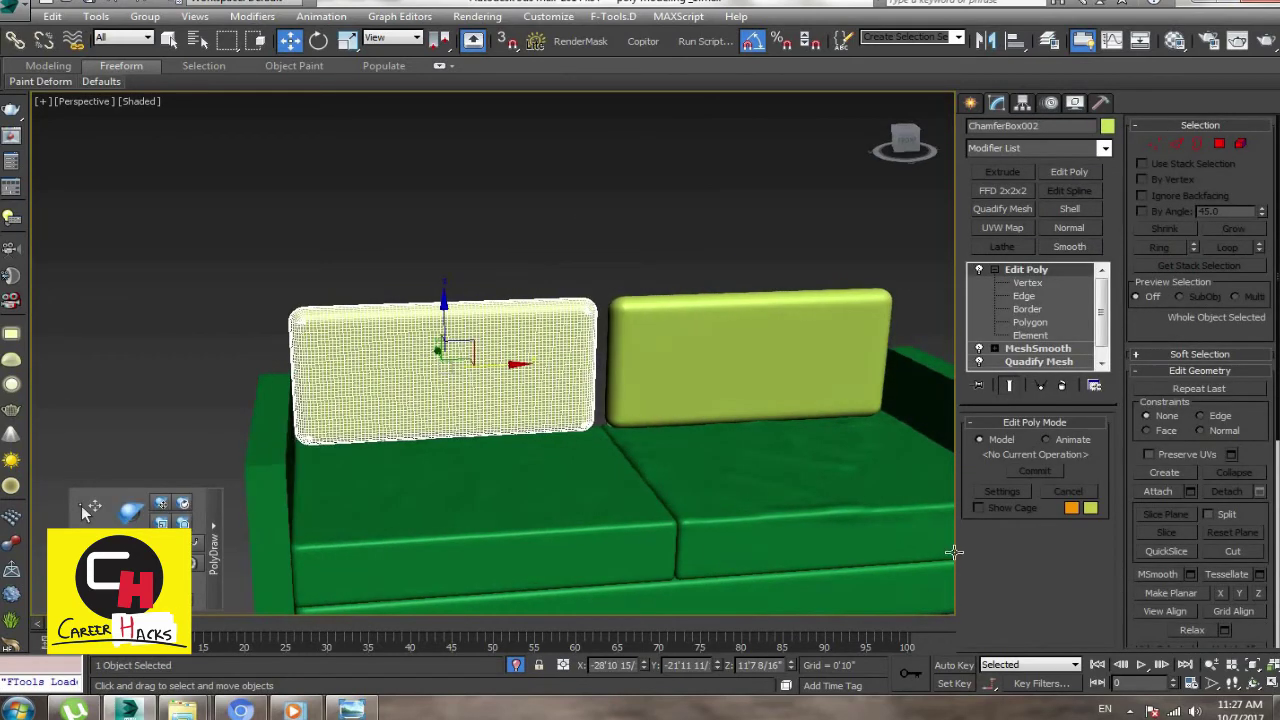
key(1)
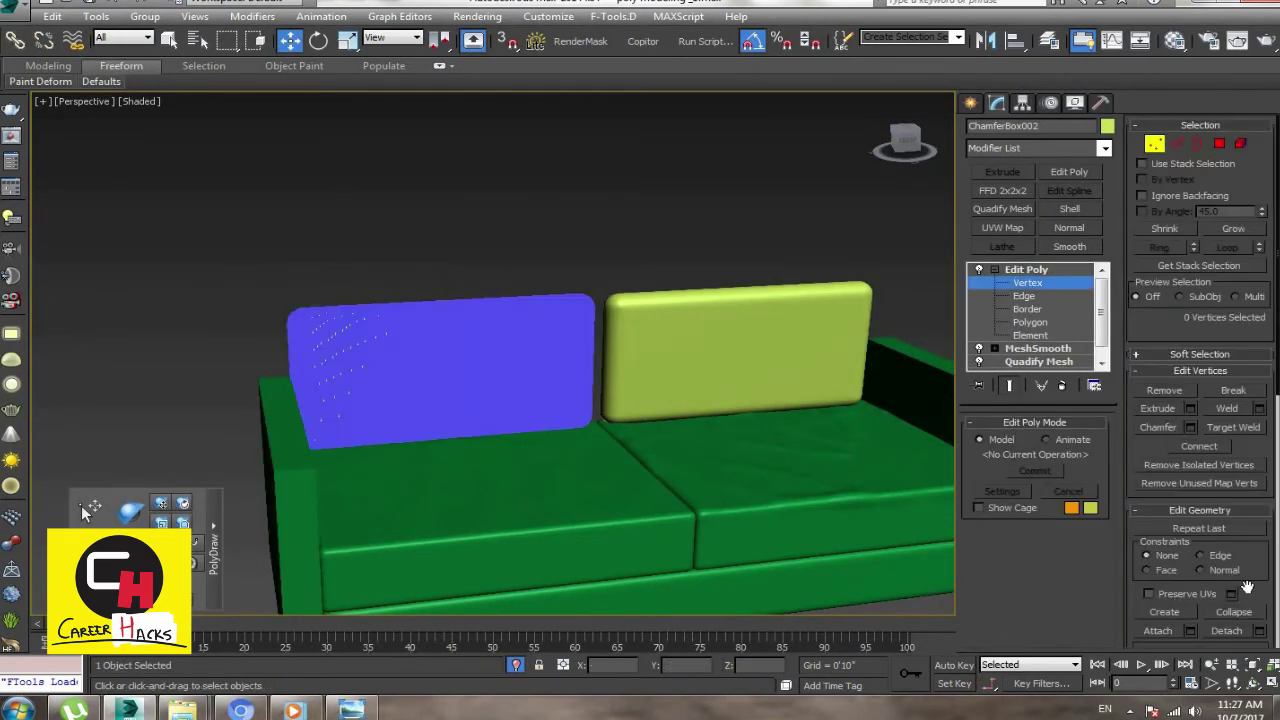
Step: Enable Push/Pull paint deformation at value 3 and paint creases on the cushion
scroll(1232, 318, down, 5)
scroll(1209, 400, down, 2)
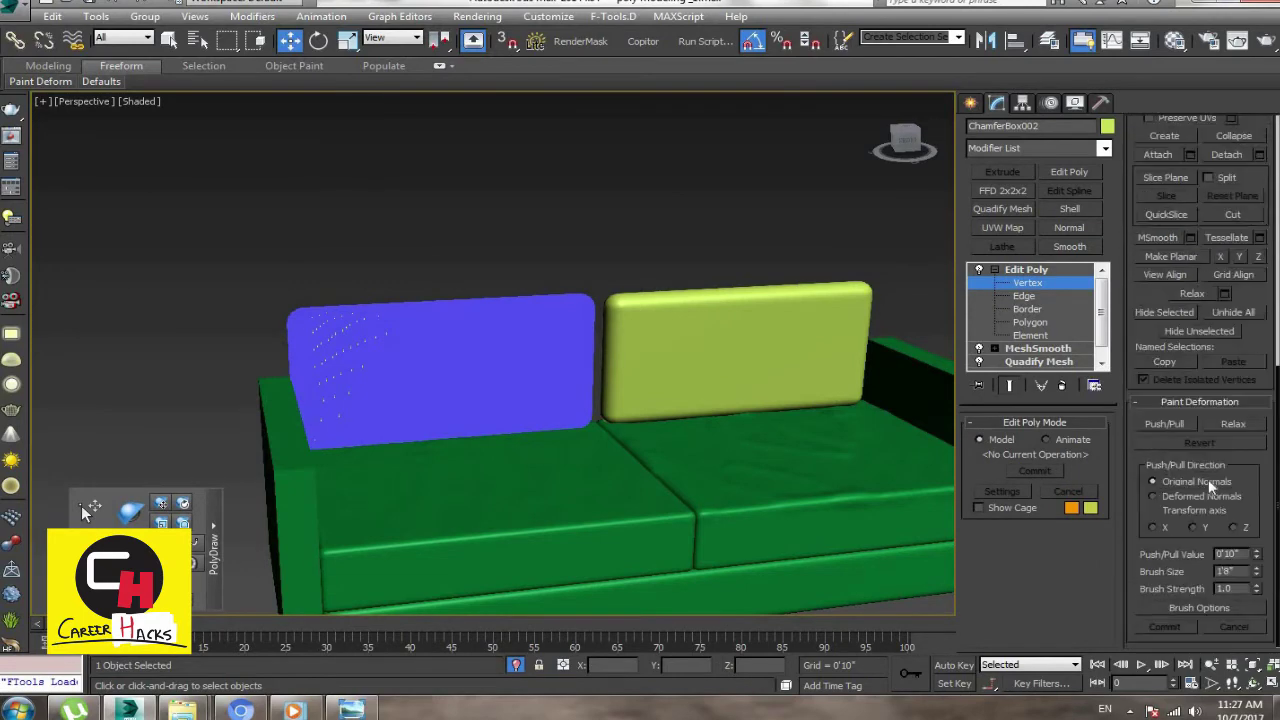
click(1167, 425)
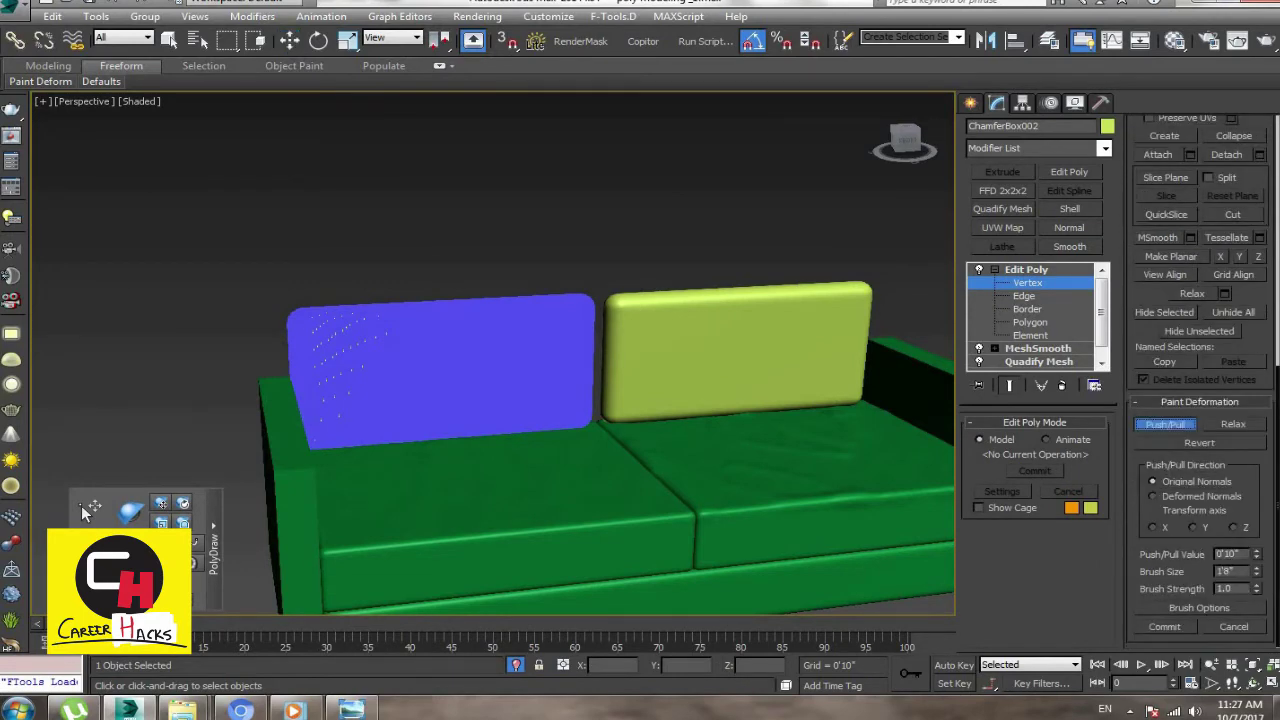
text(3)
drag(530, 409, 437, 409)
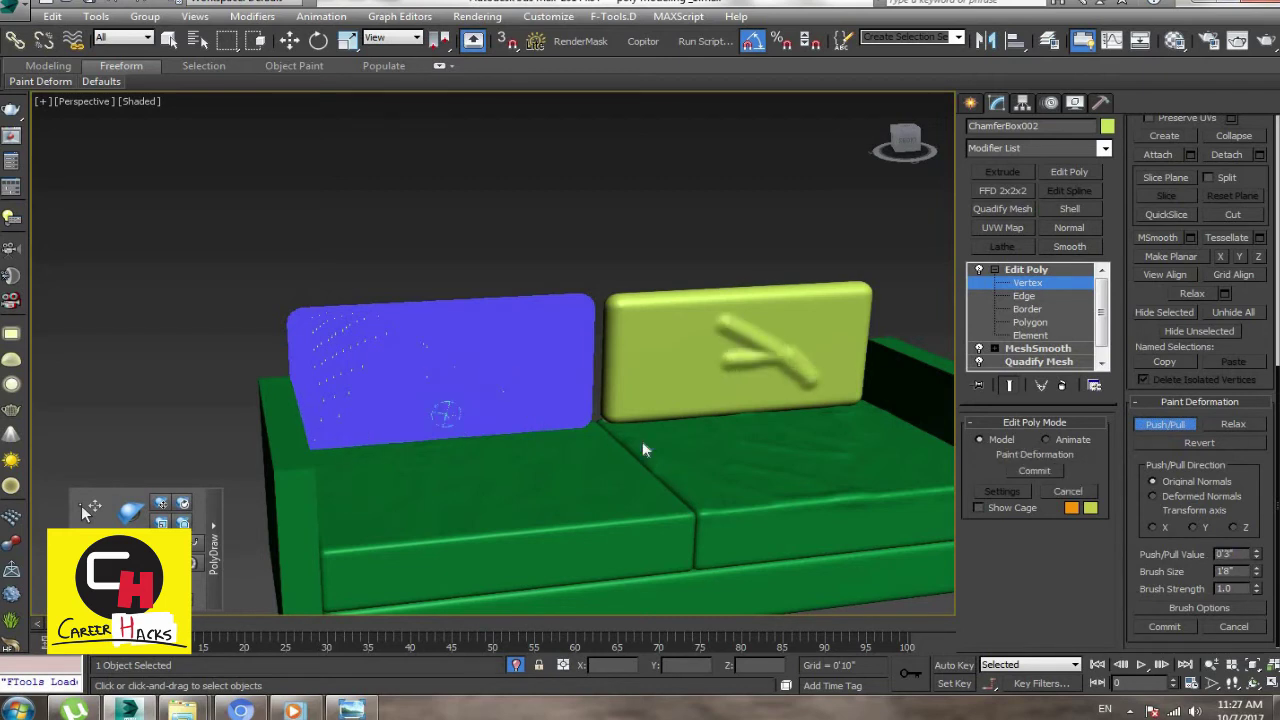
double_click(1225, 554)
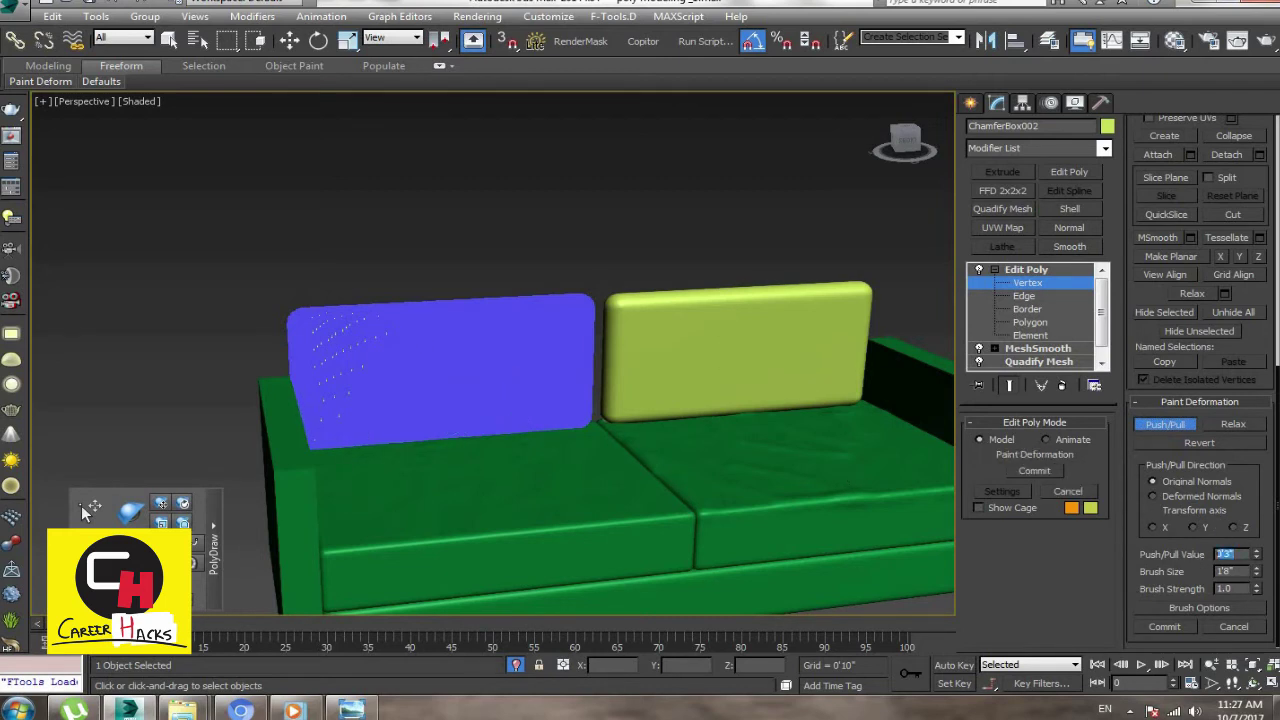
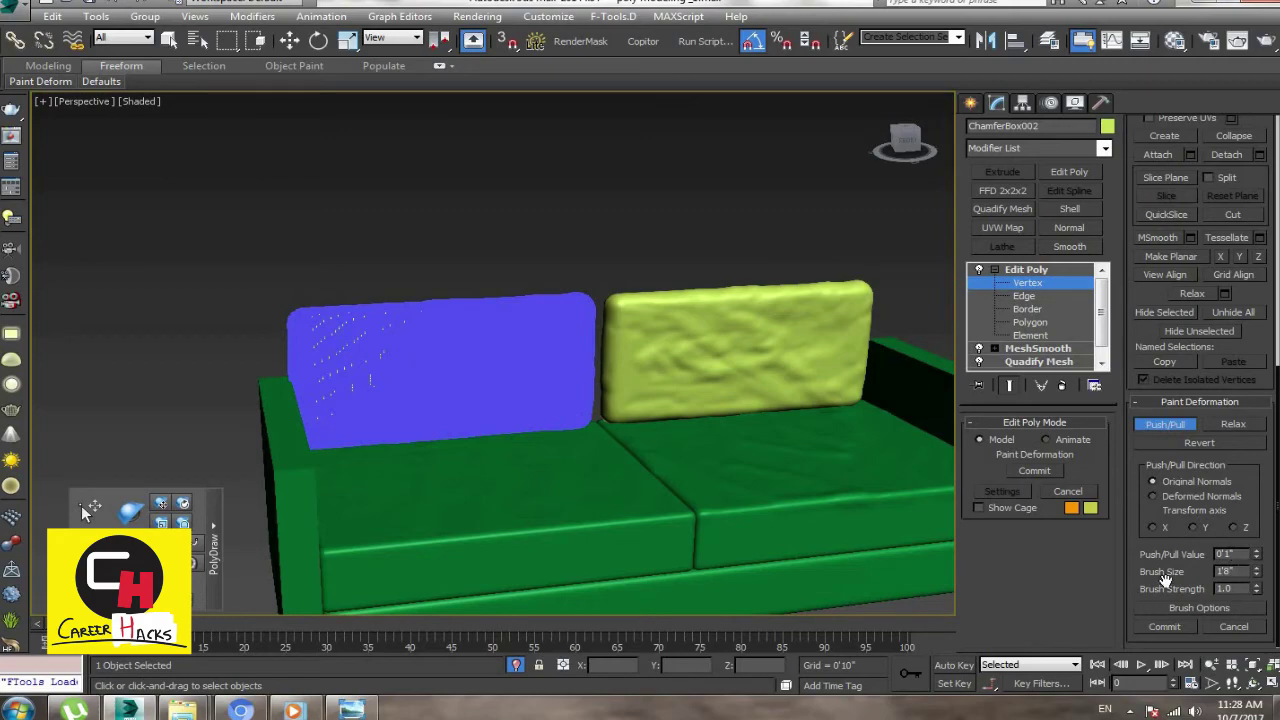
Step: Check the red sofa reference photo, then return to the sofa model
key(alt+Tab)
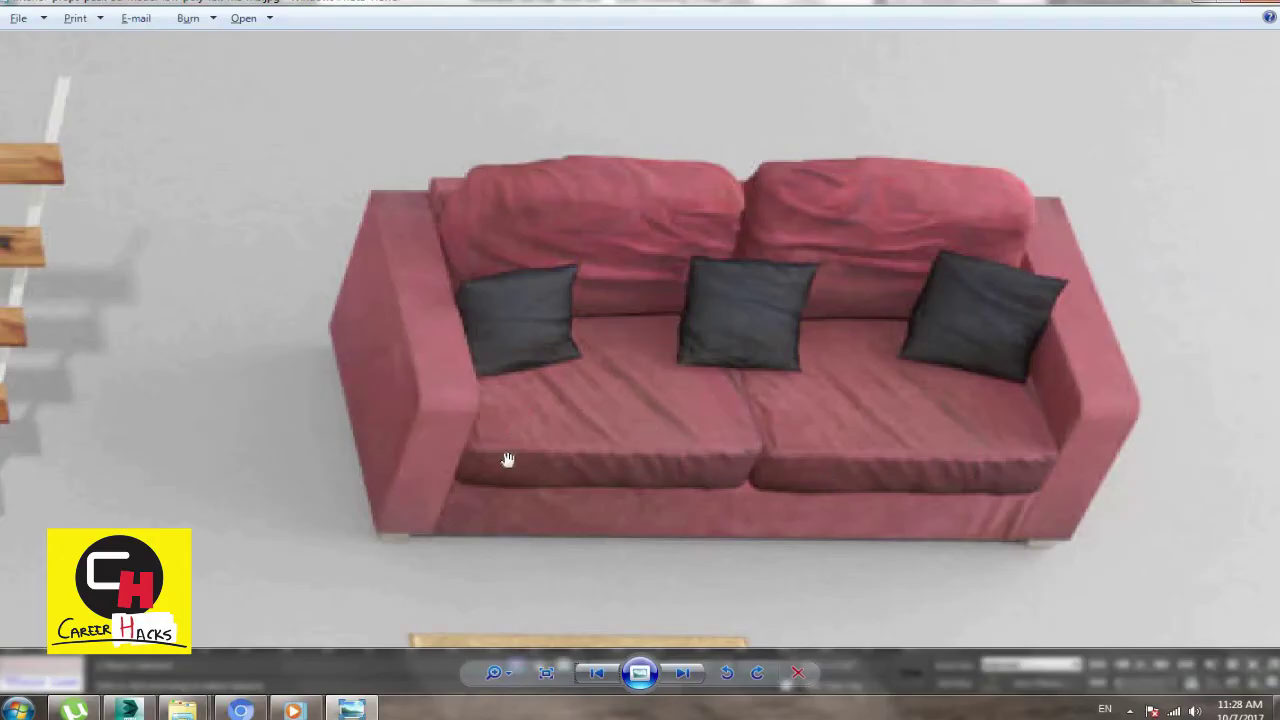
key(alt+Tab)
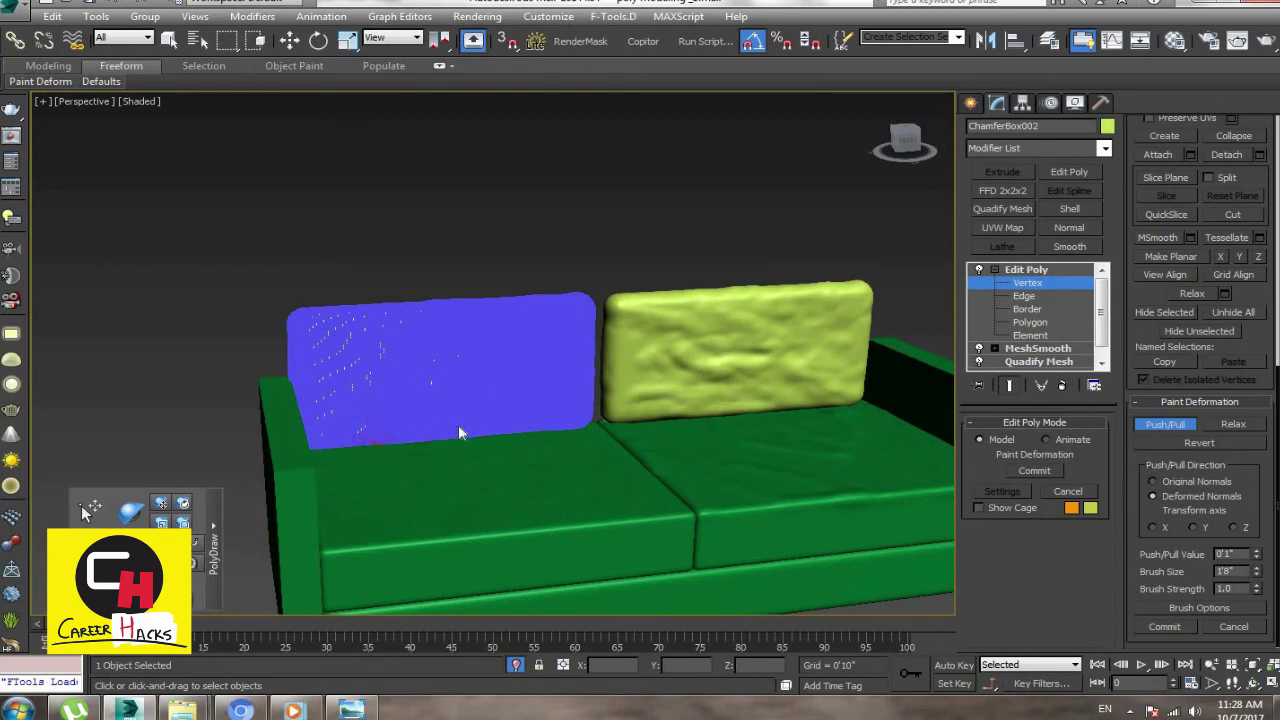
Step: Paint push/pull dents across the left back cushion, then switch the brush to Relax
mouse_move(455, 395)
mouse_down()
mouse_move(383, 428)
mouse_move(547, 424)
mouse_up()
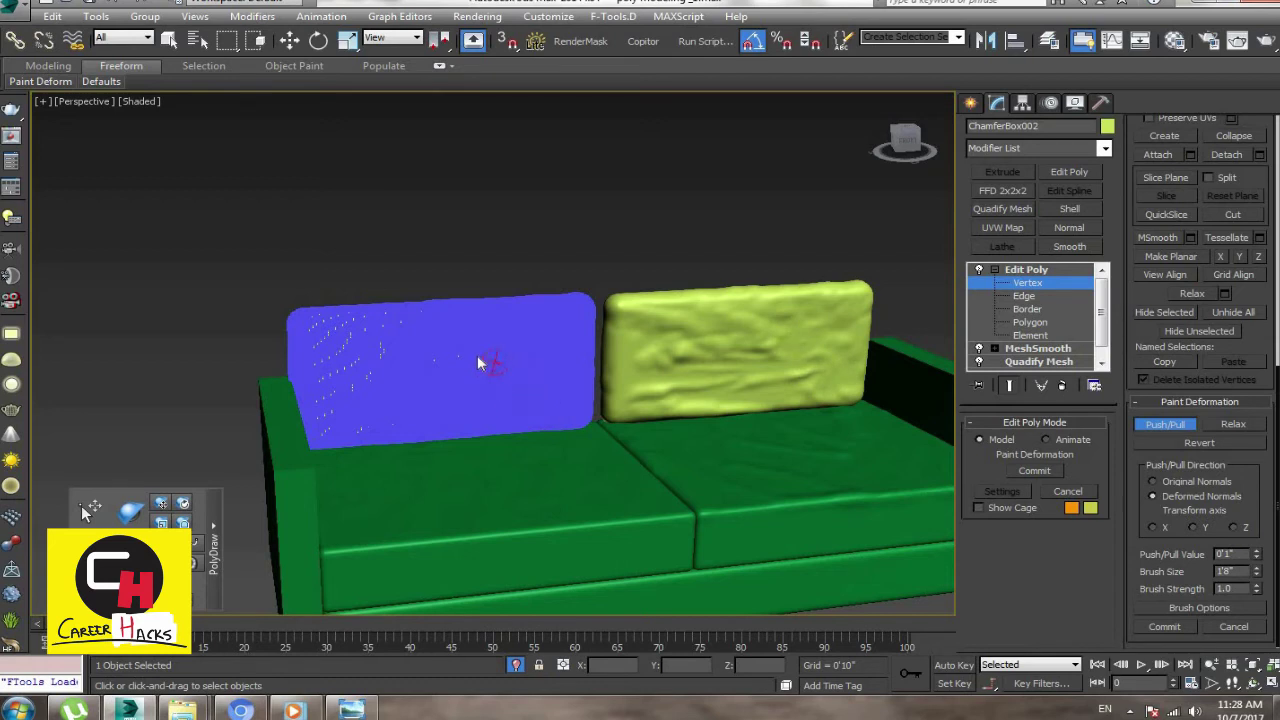
drag(518, 378, 632, 358)
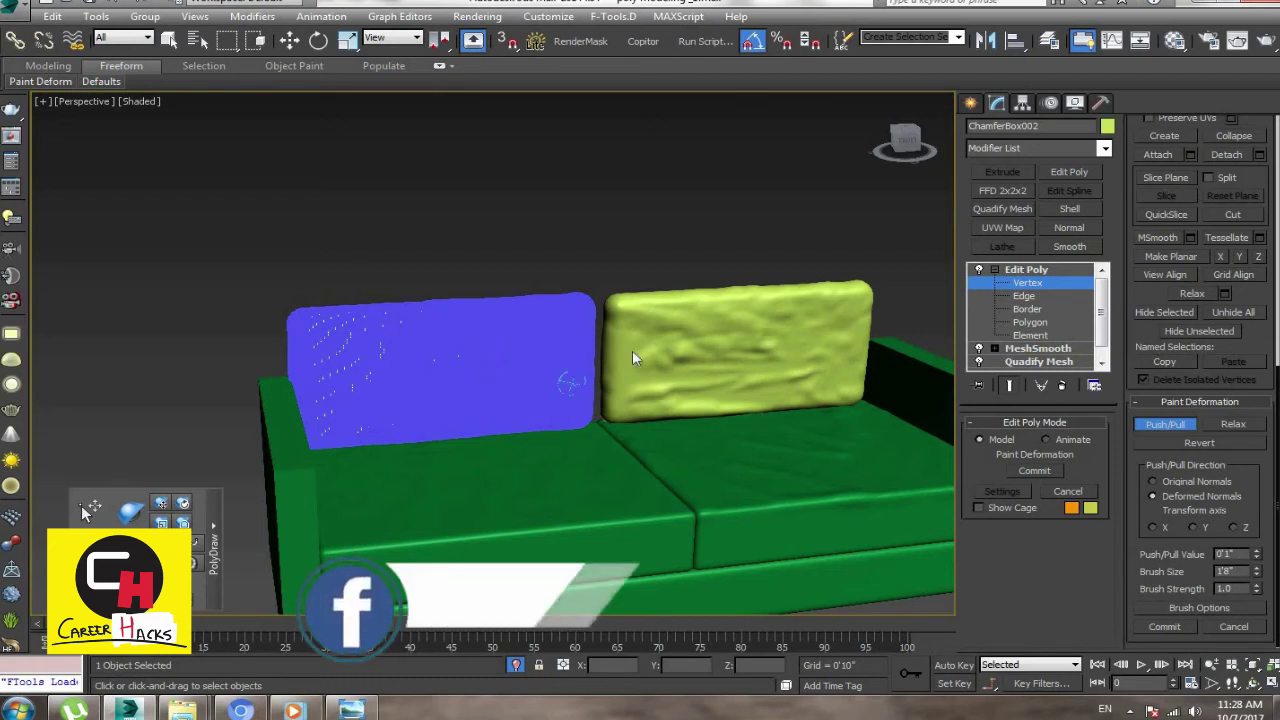
click(1254, 426)
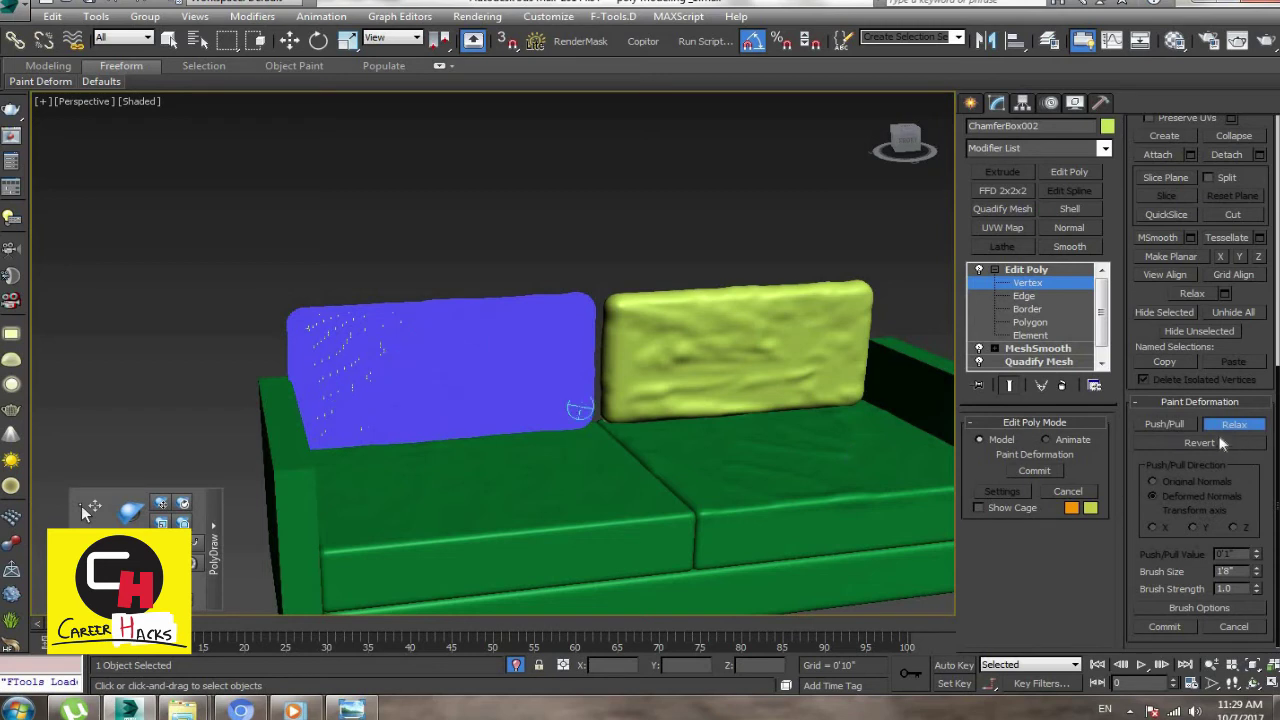
Step: Relax-paint the left back cushion's surface in Vertex mode to soften its dents
right_click(657, 383)
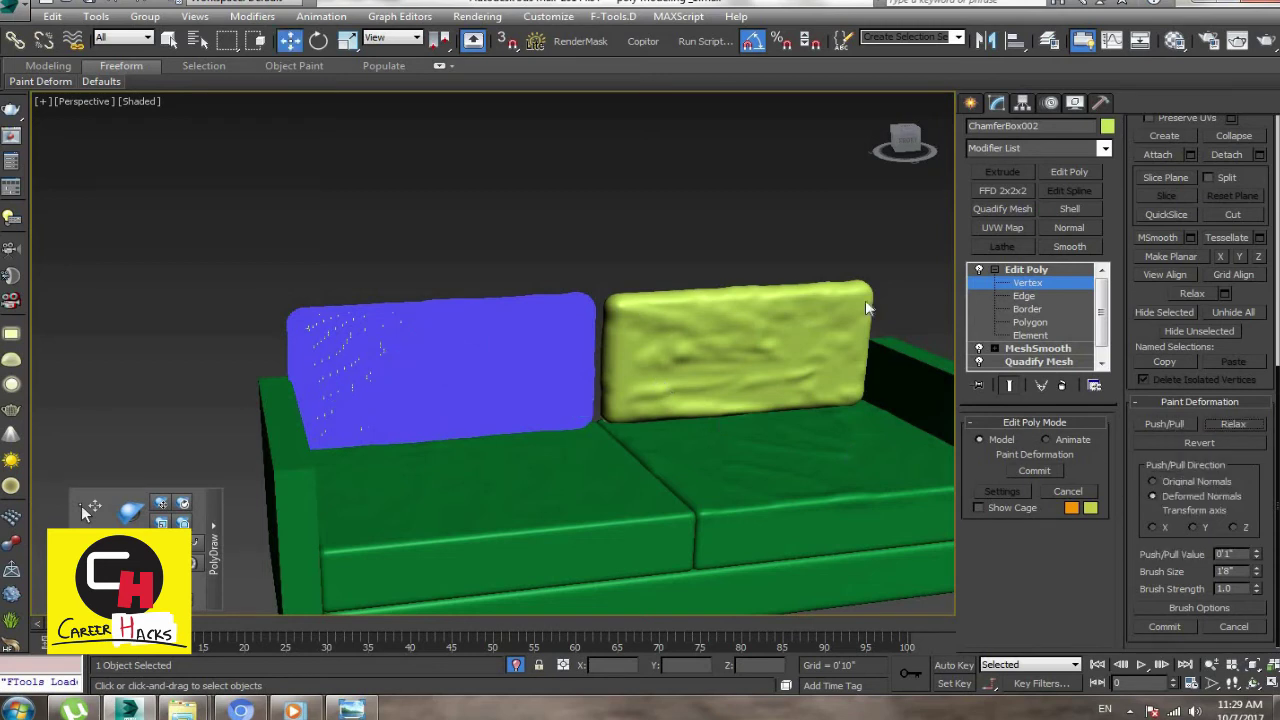
key(1)
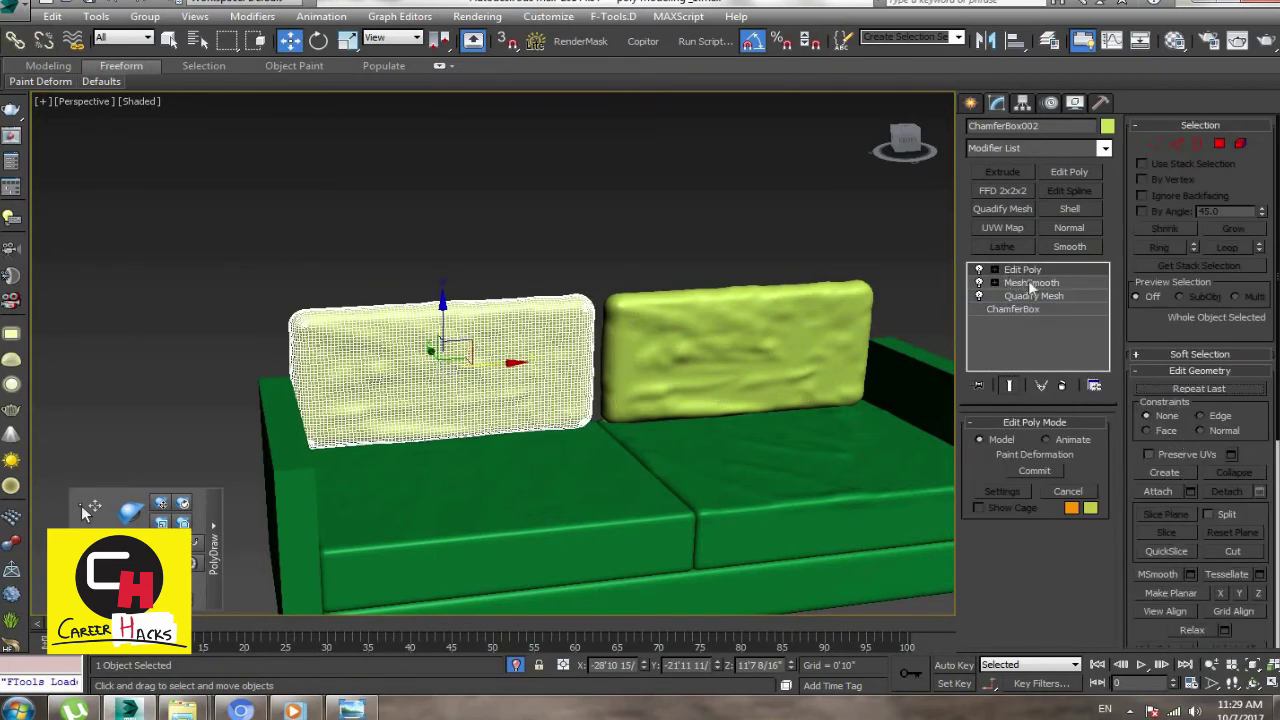
key(1)
scroll(1262, 446, down, 5)
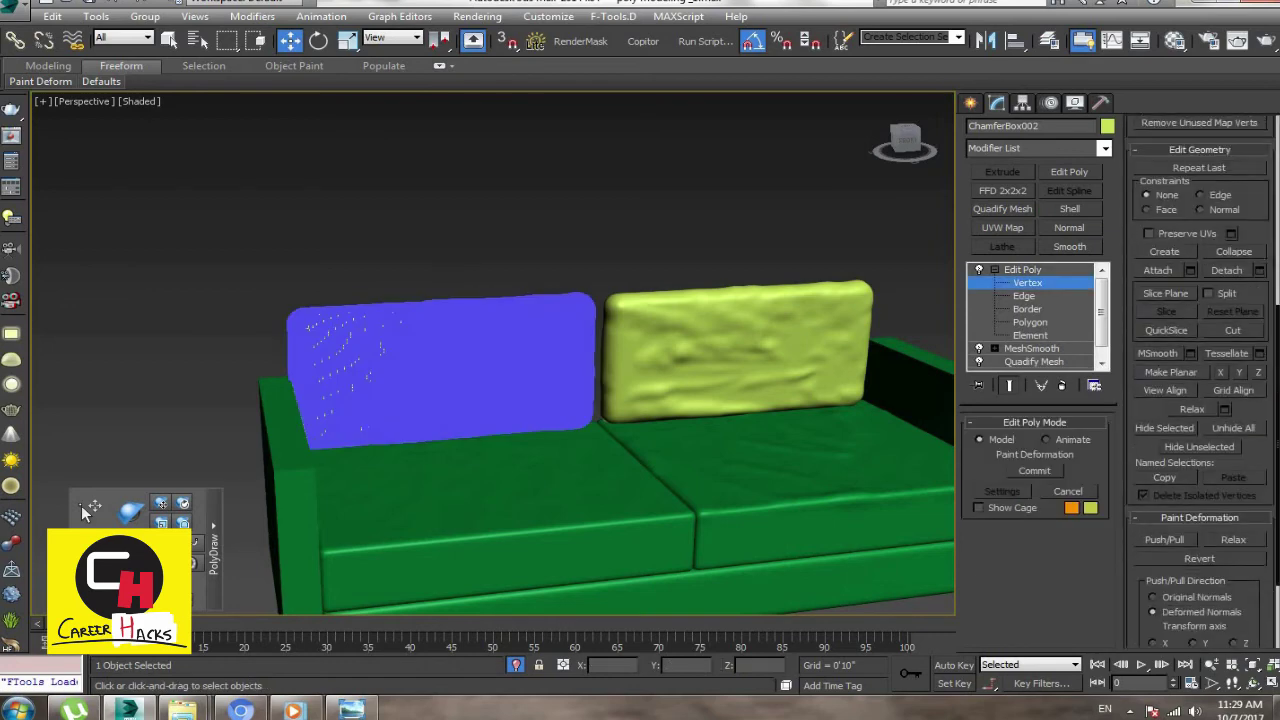
scroll(1262, 446, down, 2)
scroll(1260, 446, down, 1)
click(1256, 445)
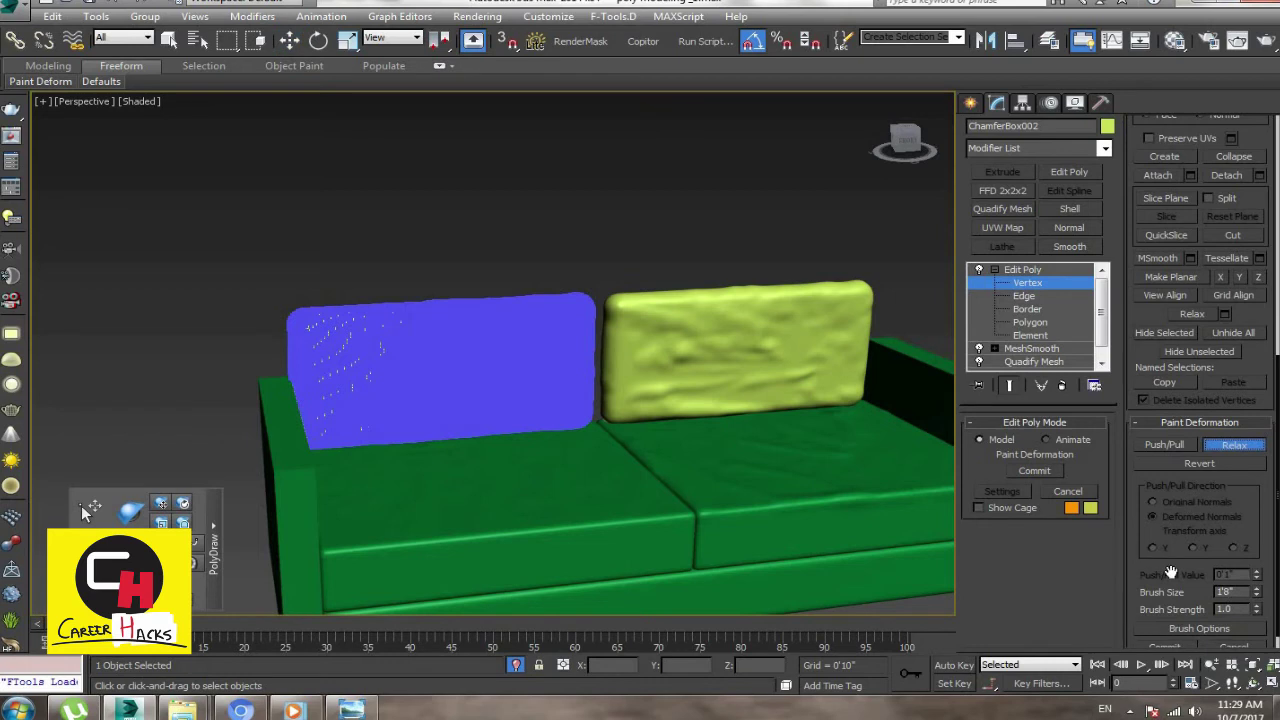
scroll(1171, 572, down, 1)
key(Tab)
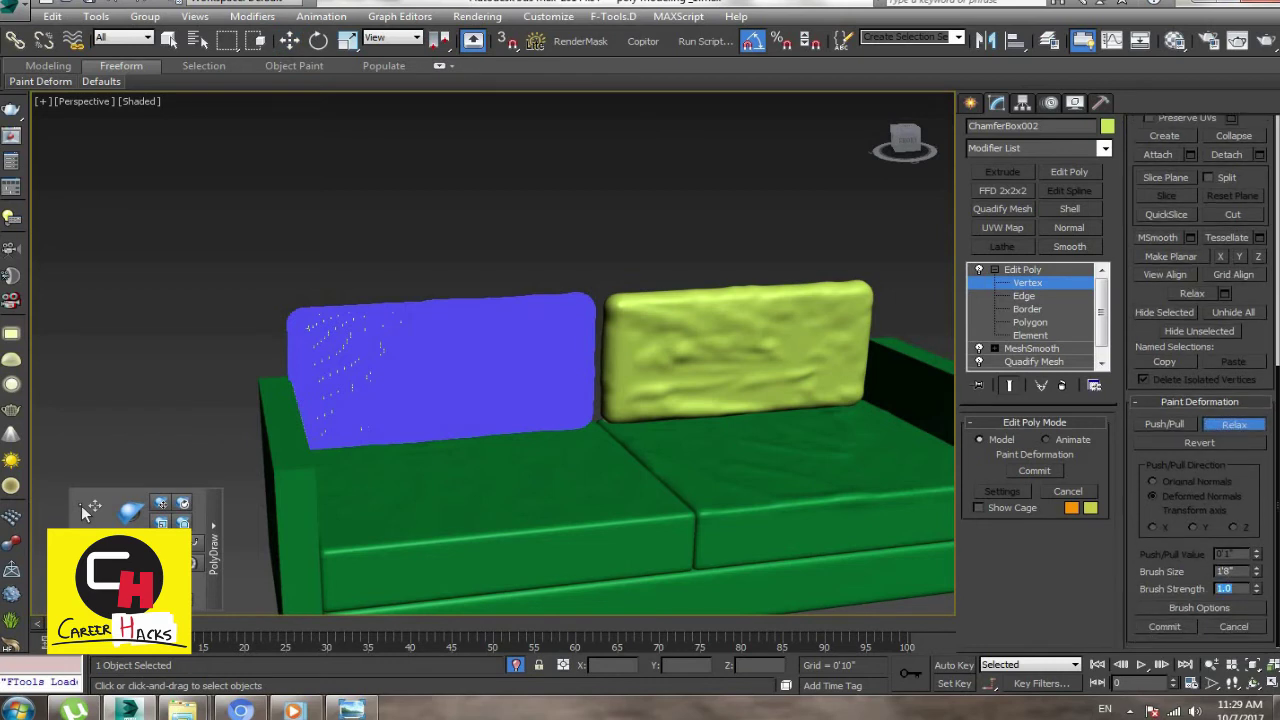
drag(363, 357, 406, 393)
Step: Set the Relax brush size to 3.0 on the left cushion and view the sofa from the front
key(r)
click(765, 260)
click(572, 360)
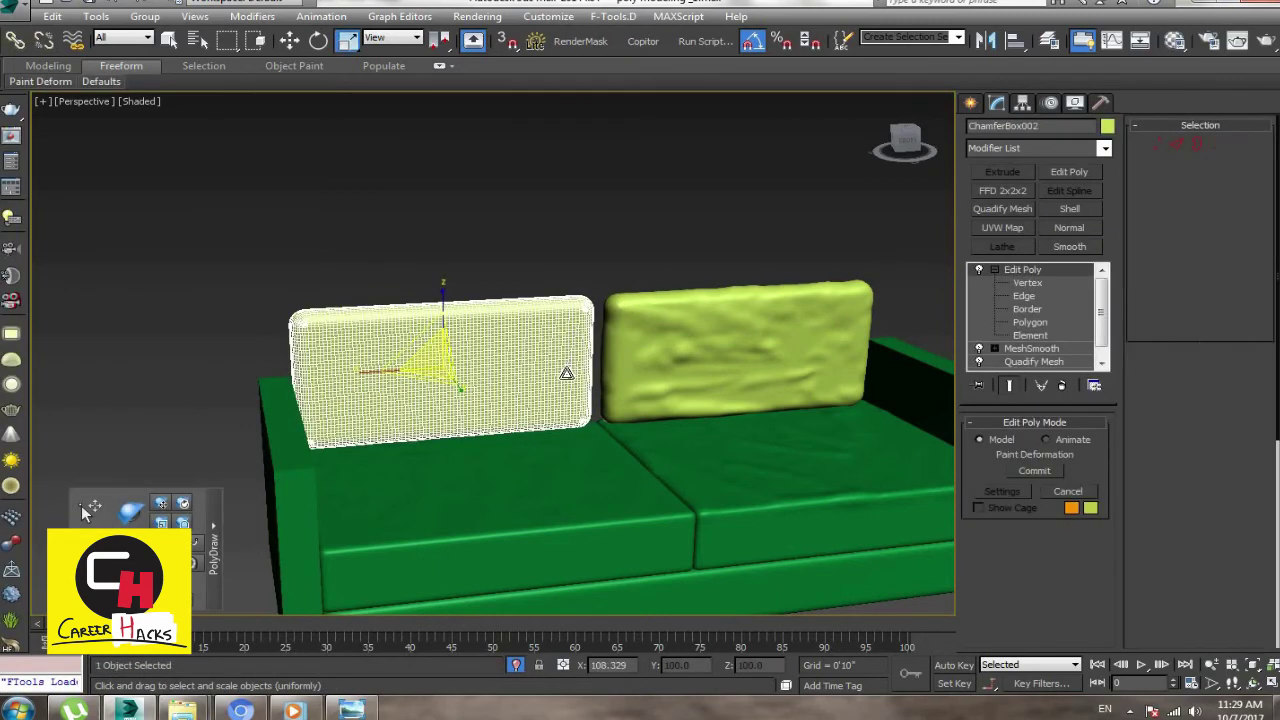
key(1)
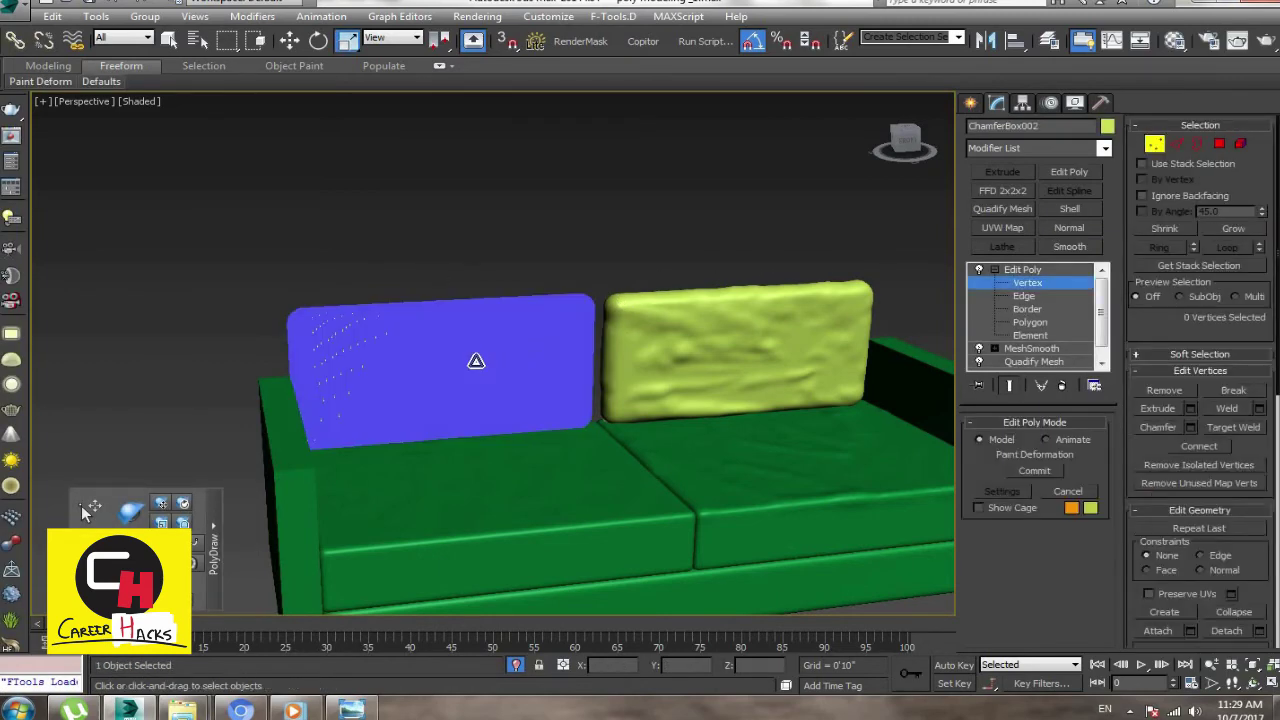
key(1)
scroll(1140, 452, down, 5)
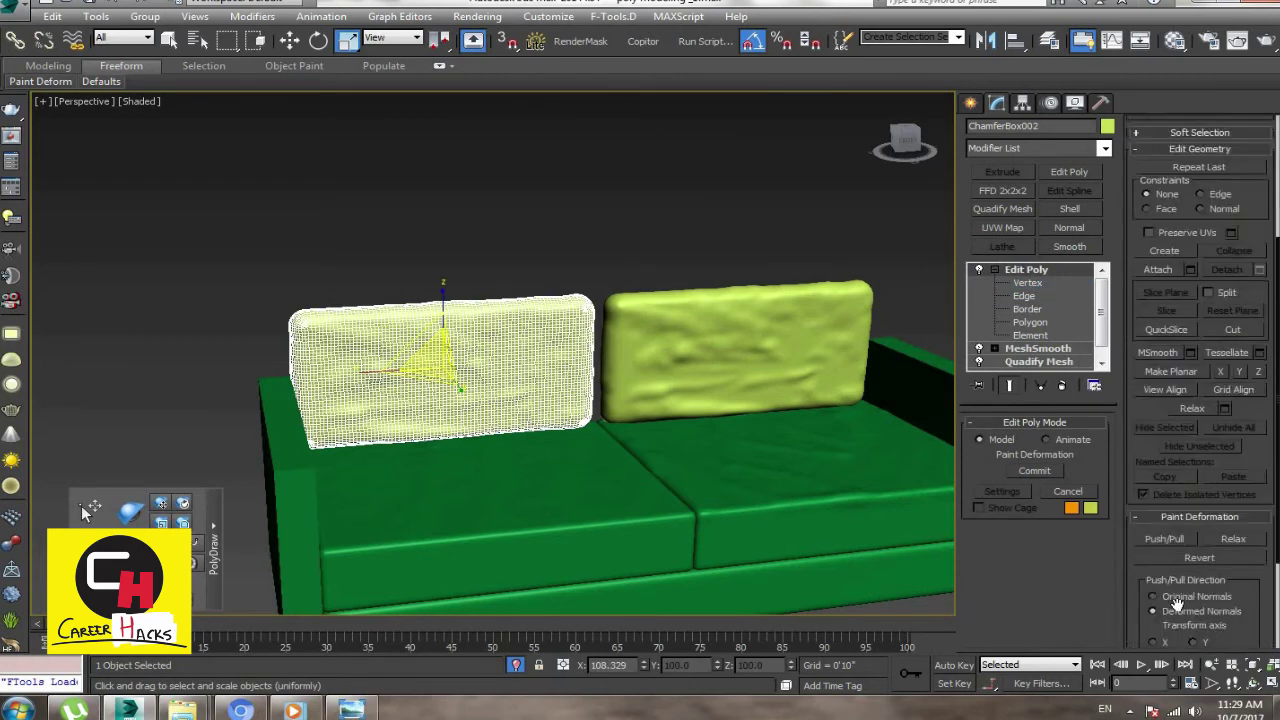
scroll(1238, 450, down, 1)
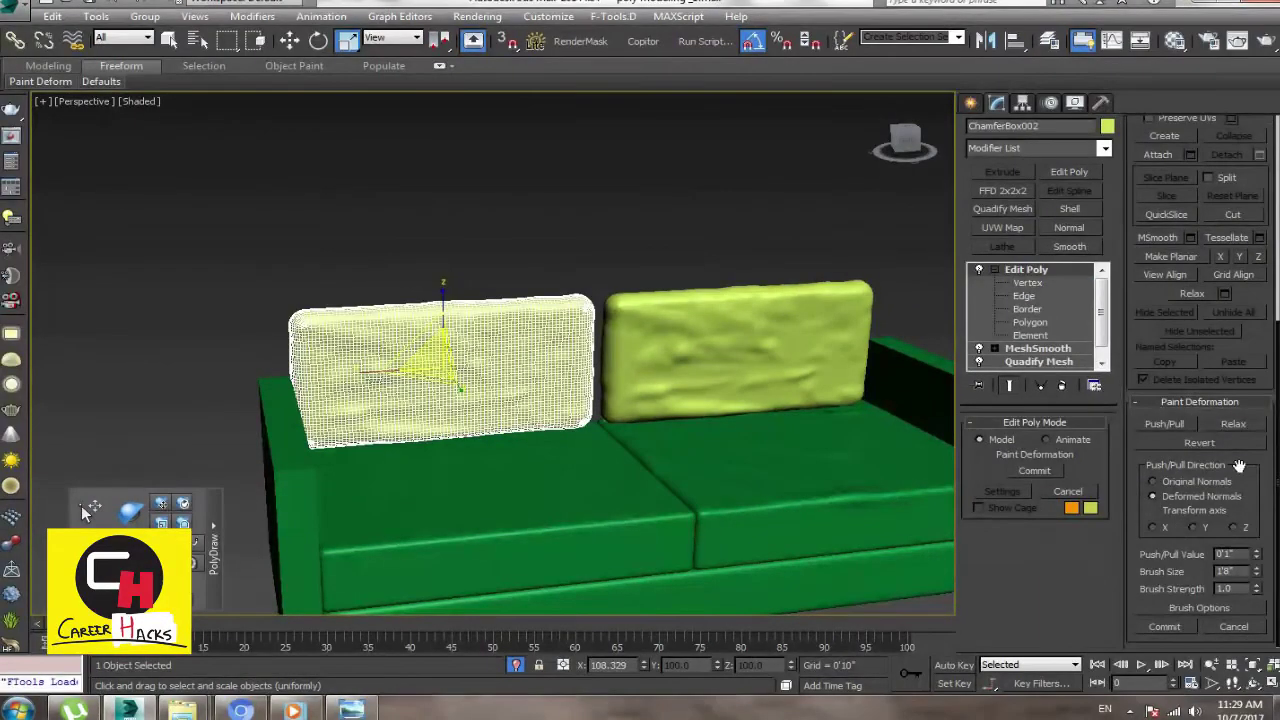
click(1234, 424)
double_click(1218, 571)
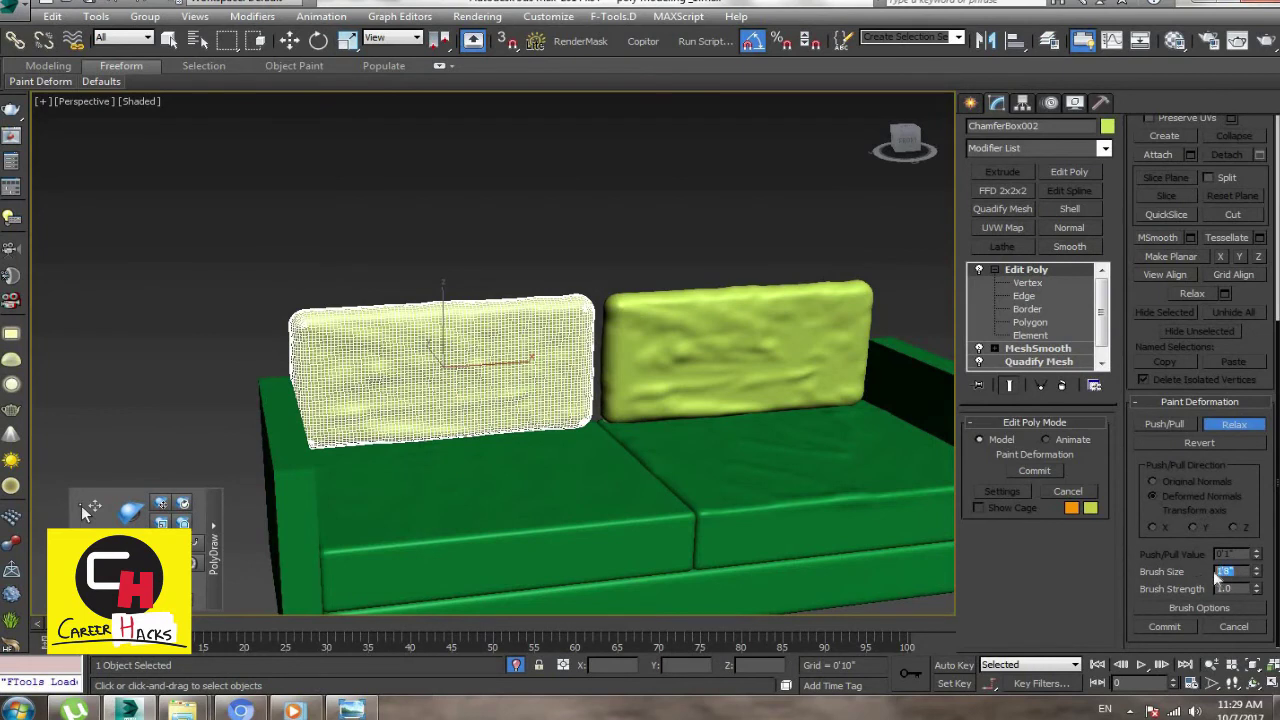
text(3)
key(Return)
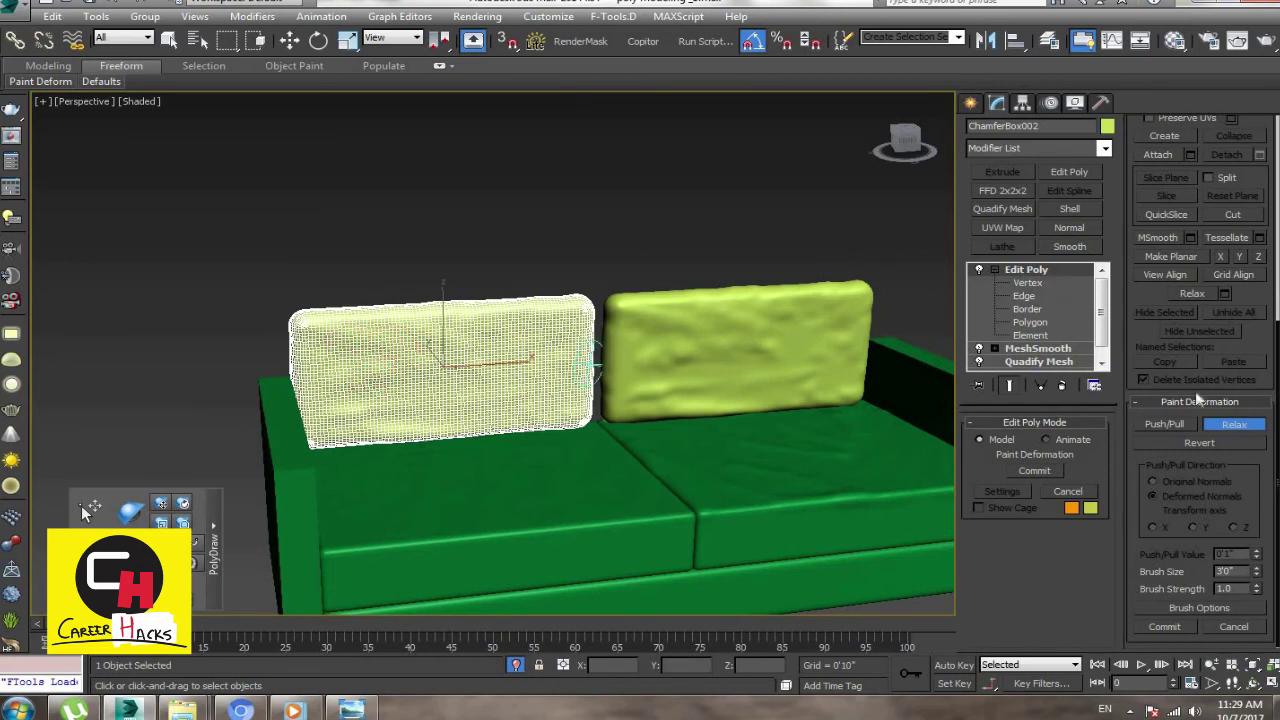
click(732, 266)
mouse_move(585, 400)
alt+middle_down()
mouse_move(600, 391)
mouse_move(460, 411)
mouse_move(491, 417)
mouse_move(491, 404)
alt+middle_up()
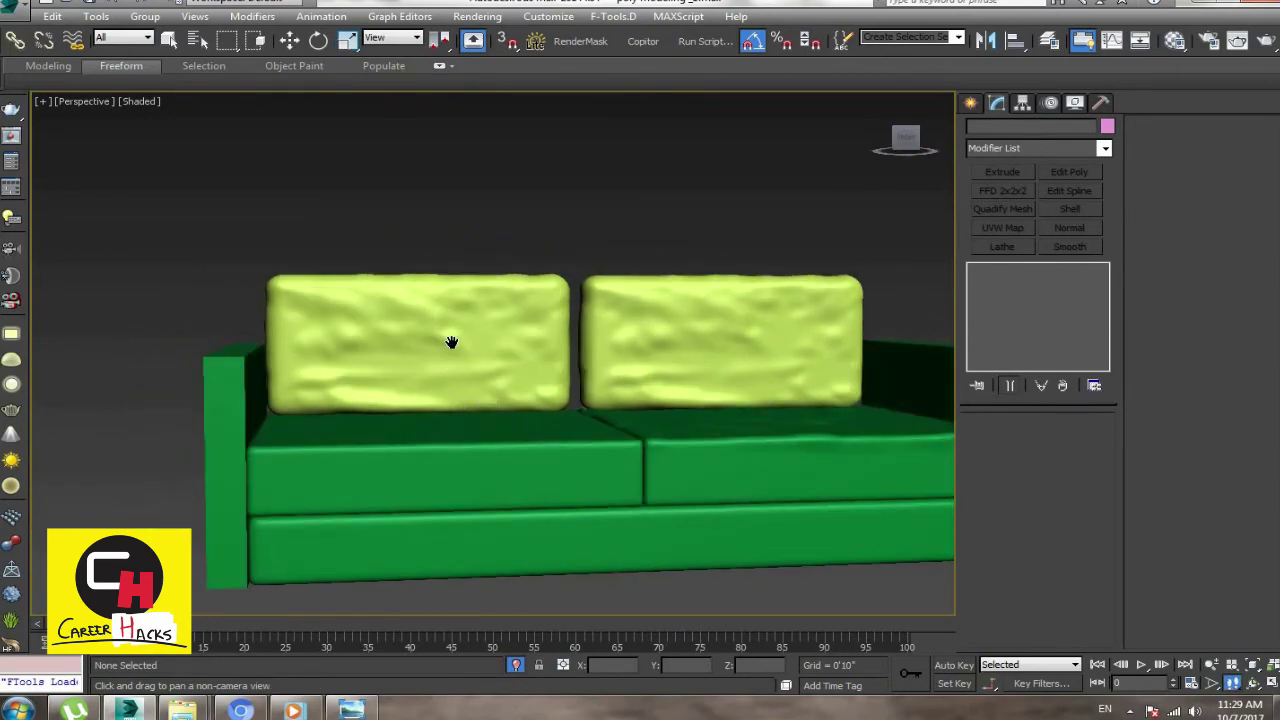
Step: Put the left cushion's vertices under the Relax brush and bring up Viewport Configuration
click(388, 324)
click(1027, 283)
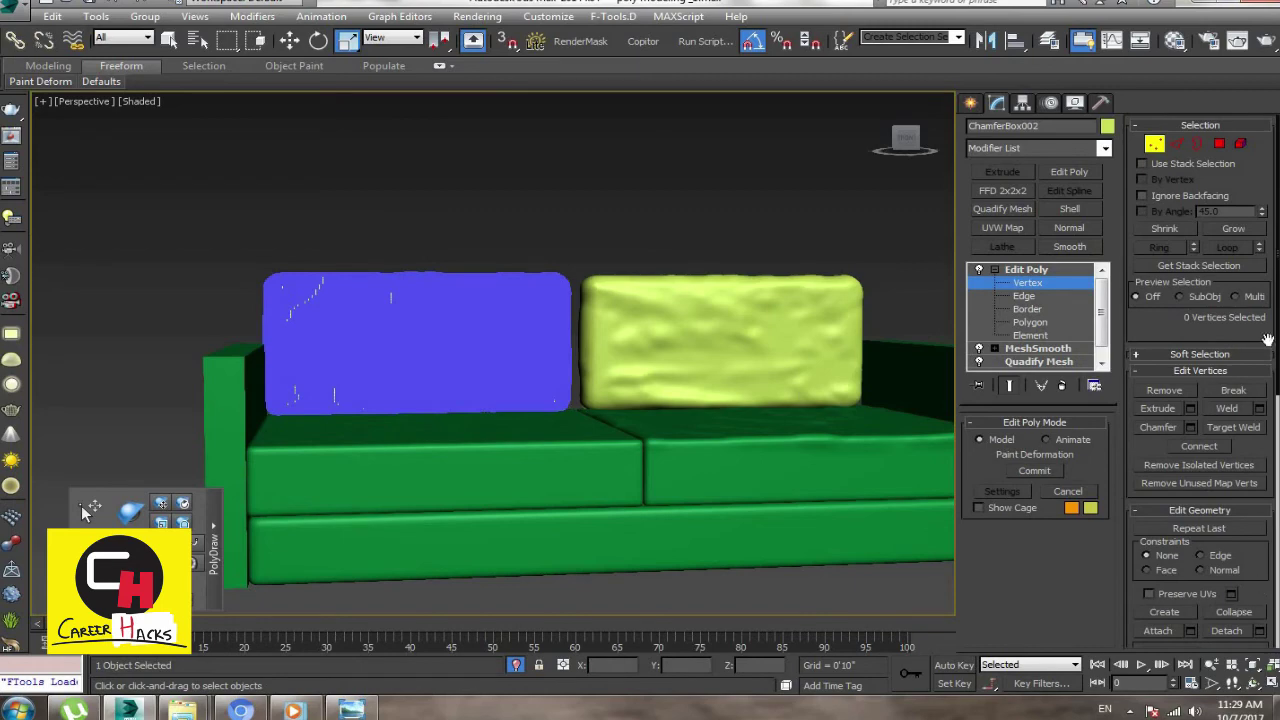
scroll(1262, 420, down, 3)
scroll(1252, 540, down, 3)
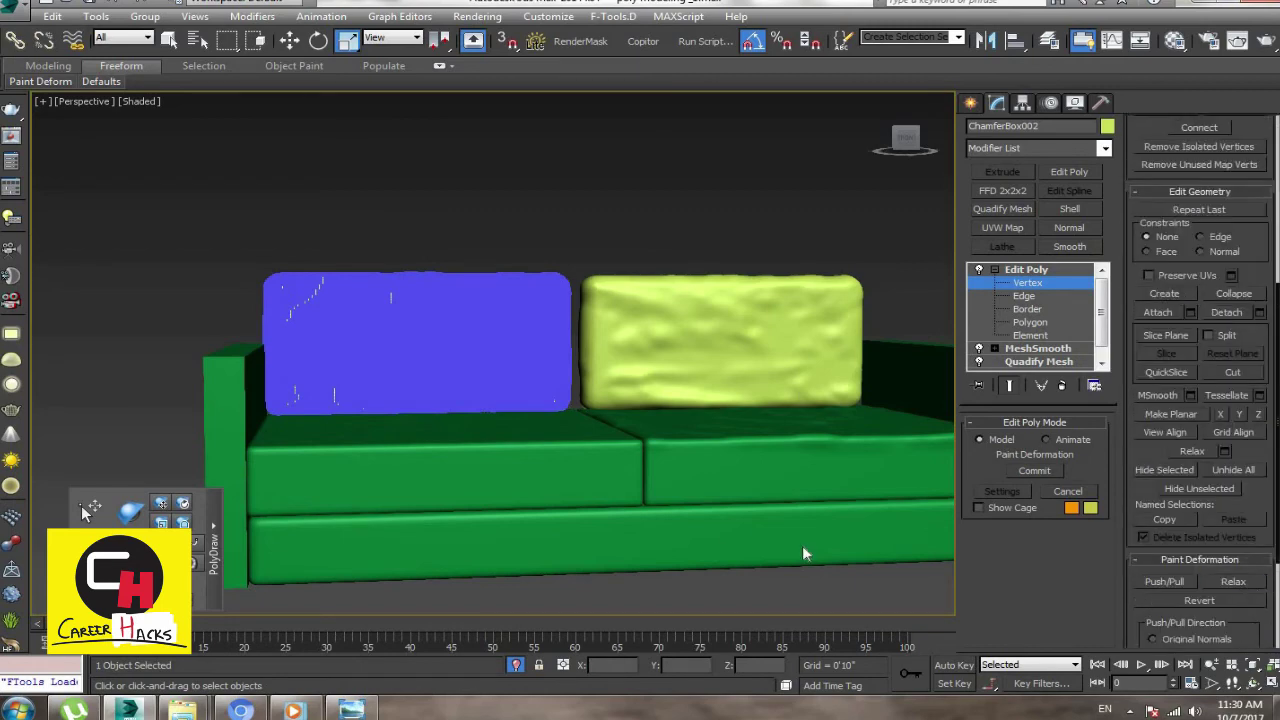
click(1233, 581)
scroll(1226, 500, down, 3)
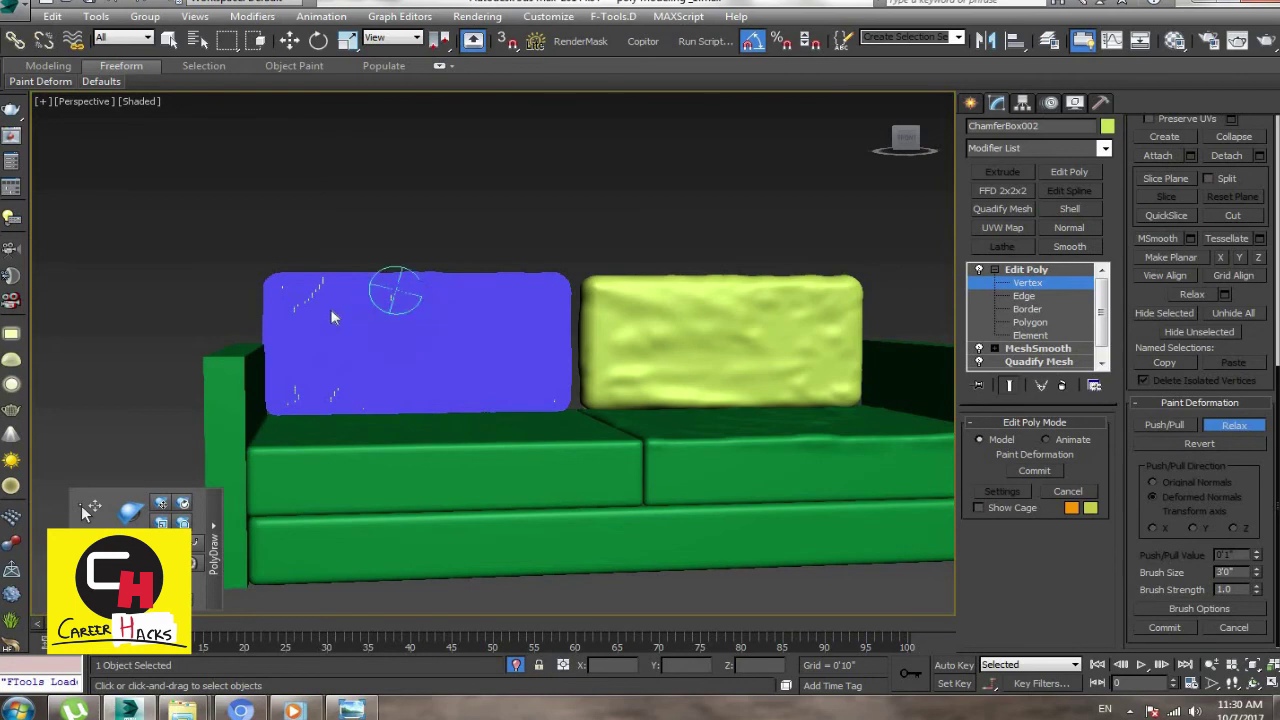
right_click(1252, 665)
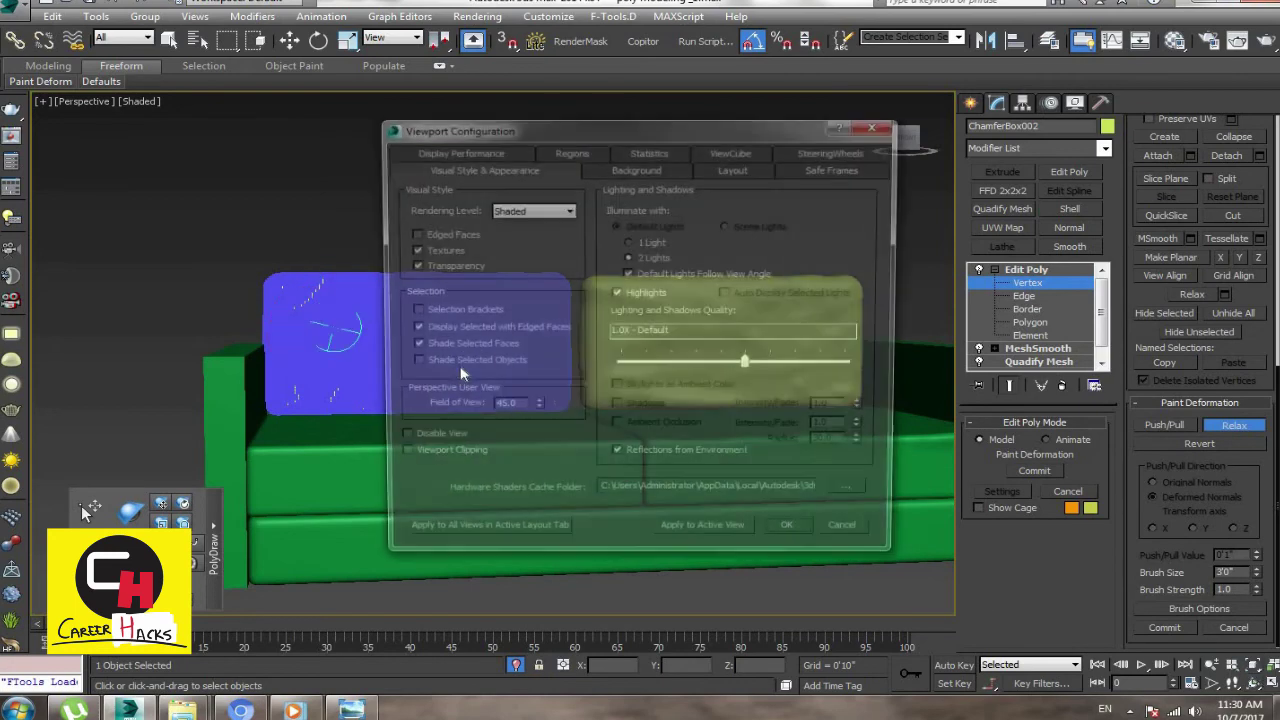
Step: Close Viewport Configuration with OK, deselect the cushion and view the sofa from above-left
click(787, 537)
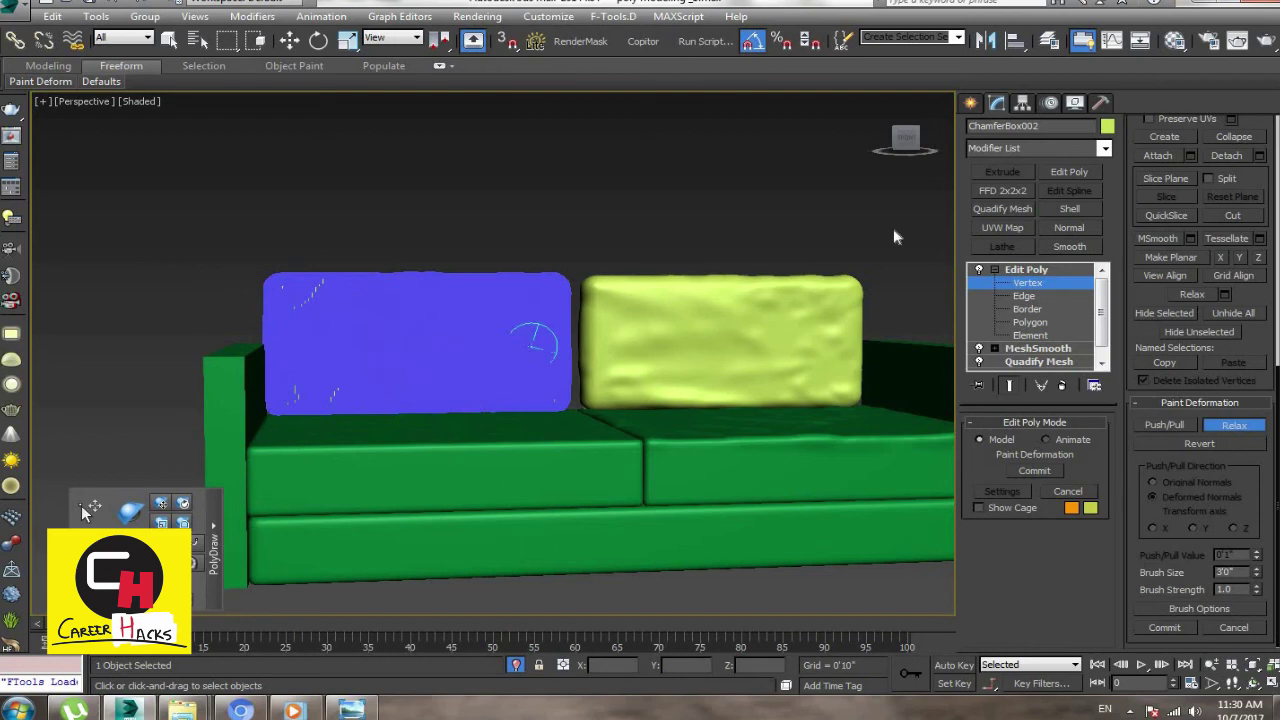
click(730, 225)
mouse_move(590, 219)
alt+middle_down()
mouse_move(583, 237)
mouse_move(626, 249)
mouse_move(669, 237)
mouse_move(483, 240)
mouse_move(500, 334)
alt+middle_up()
Step: Add an FFD 4x4x4 modifier to the back cushions and enter Control Points mode
click(500, 334)
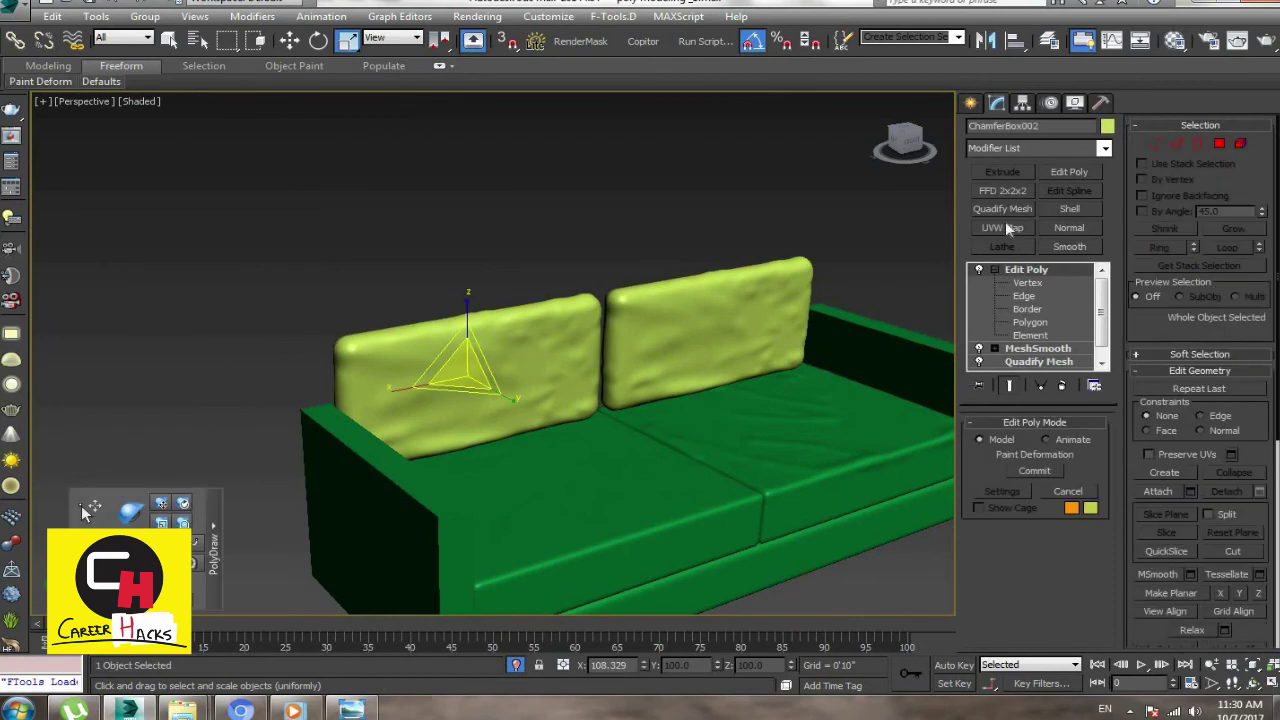
click(1014, 154)
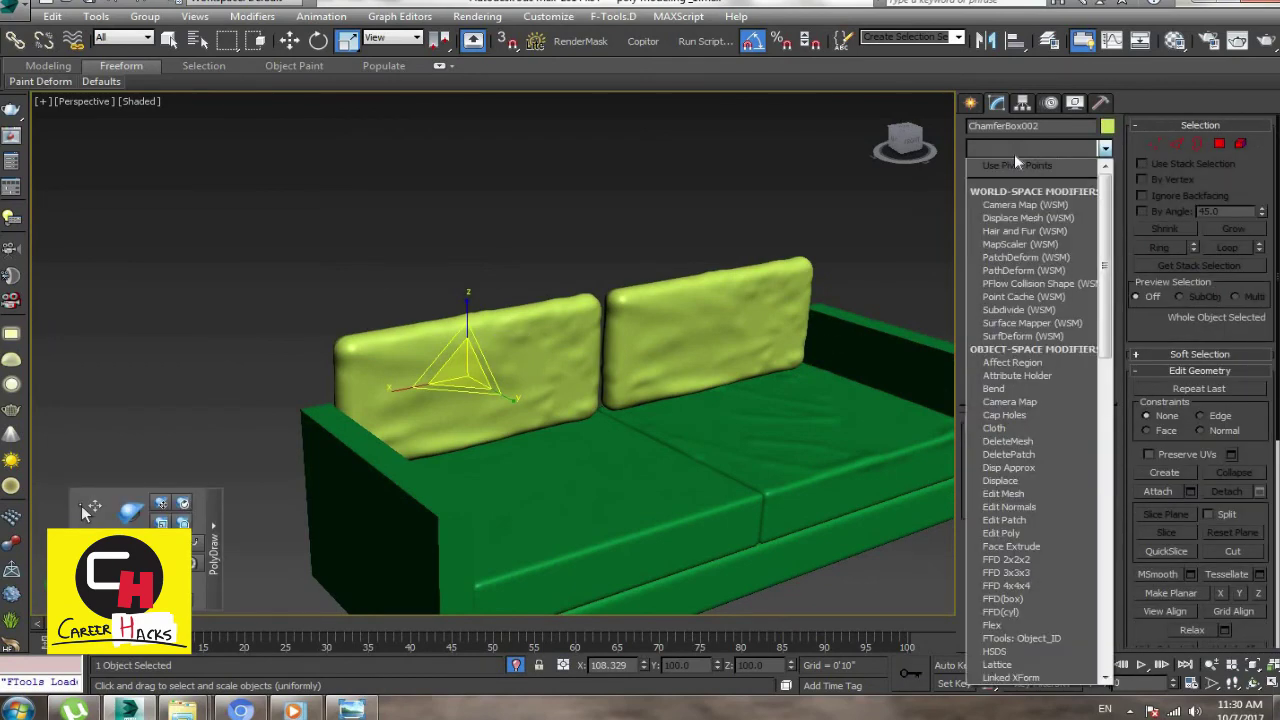
key(f)
click(1014, 204)
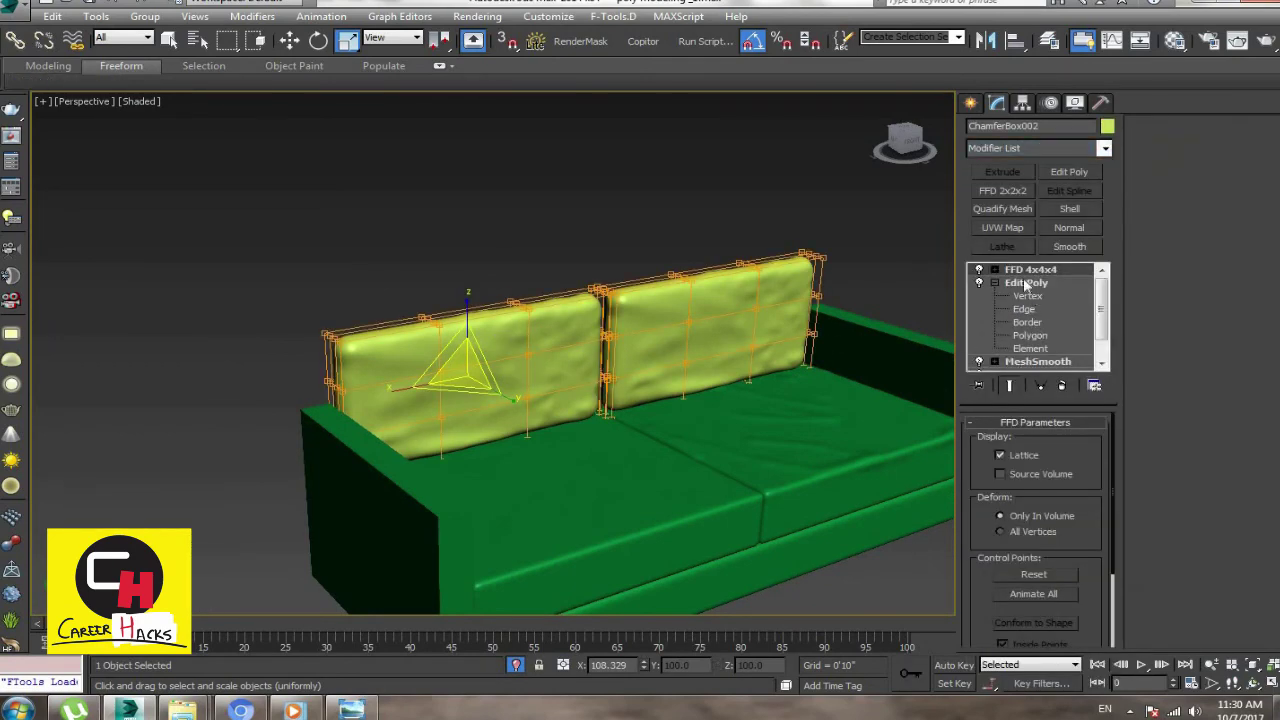
key(1)
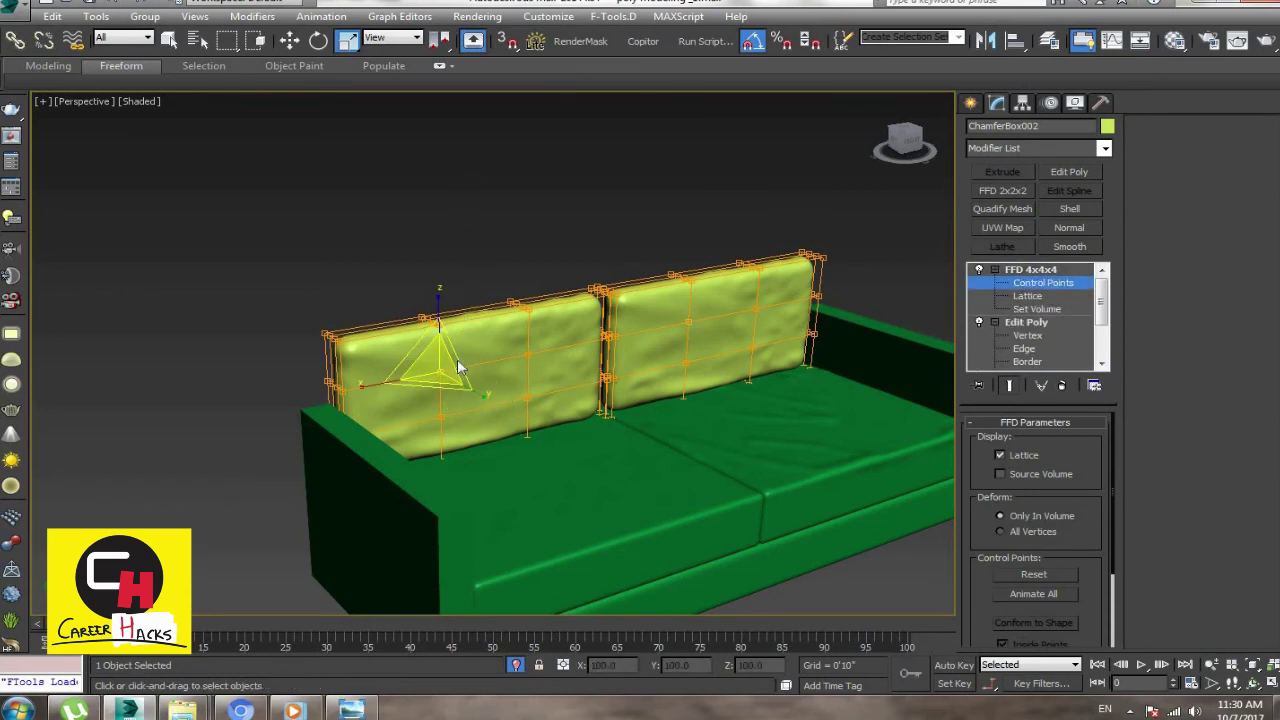
Step: Drag one lattice control point on the left cushion to reshape it
click(443, 373)
key(w)
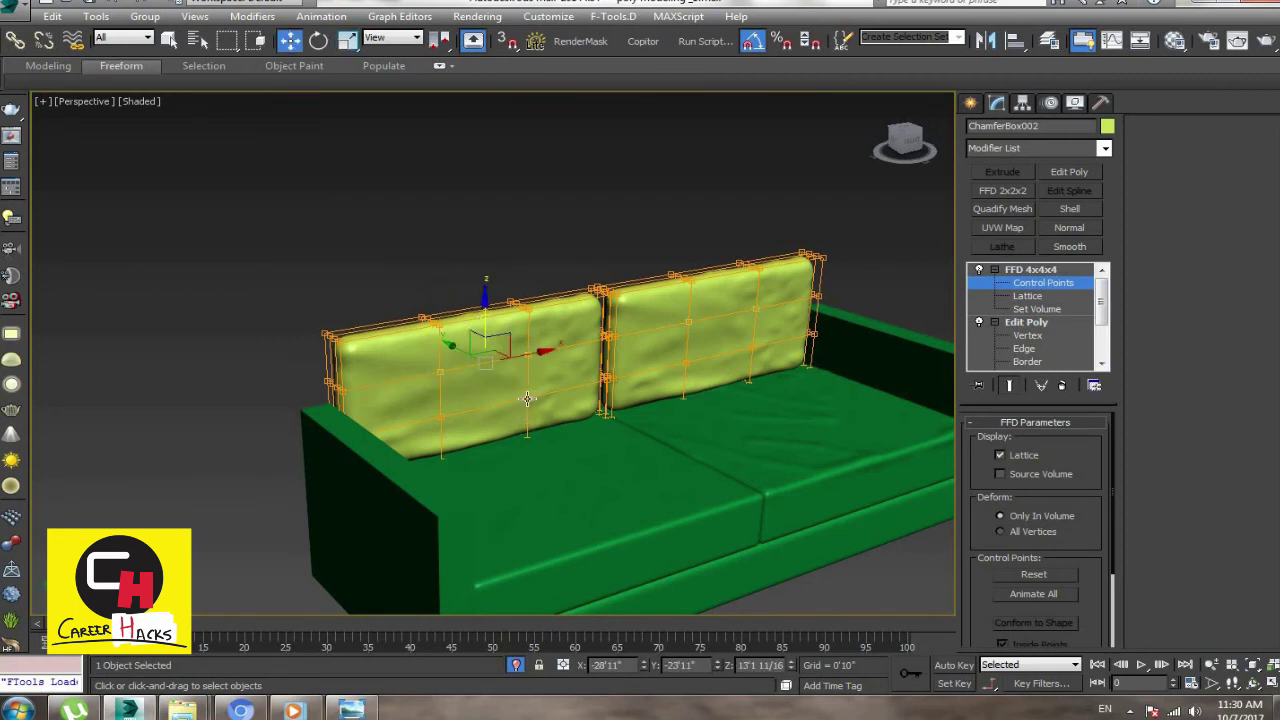
alt+middle_drag(510, 447, 447, 422)
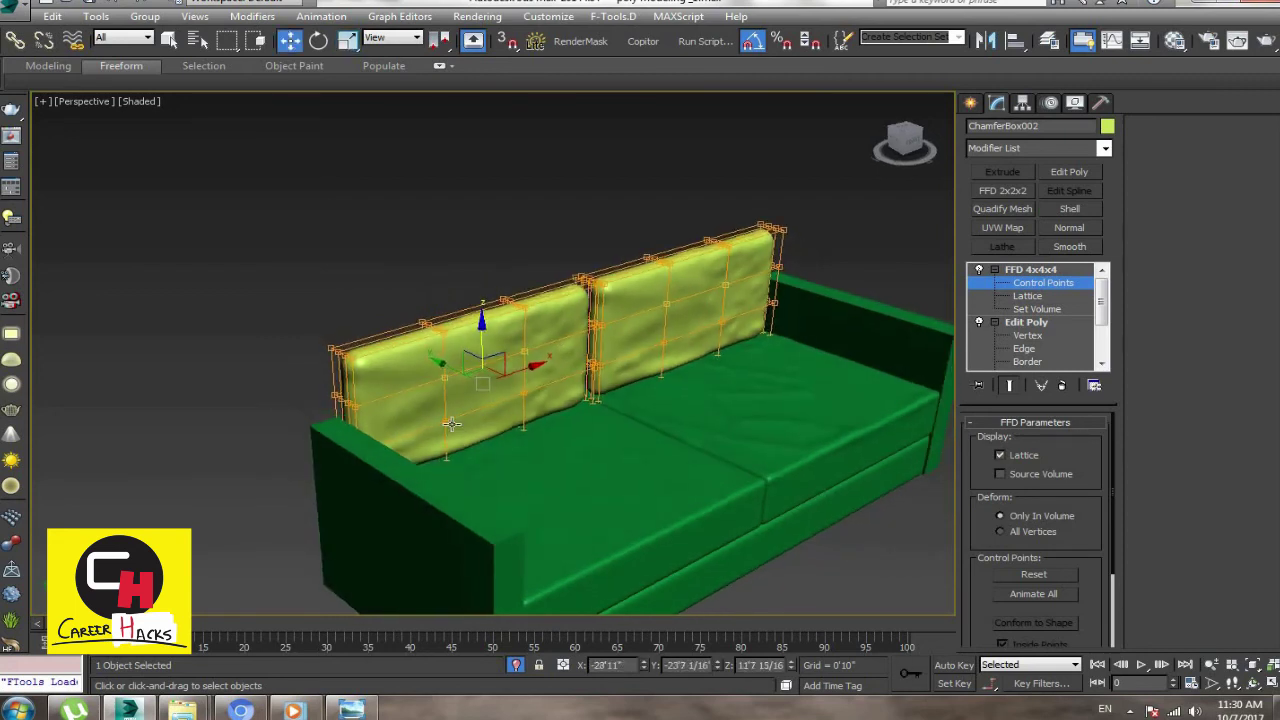
mouse_move(447, 422)
mouse_down()
mouse_move(446, 397)
mouse_move(475, 400)
mouse_up()
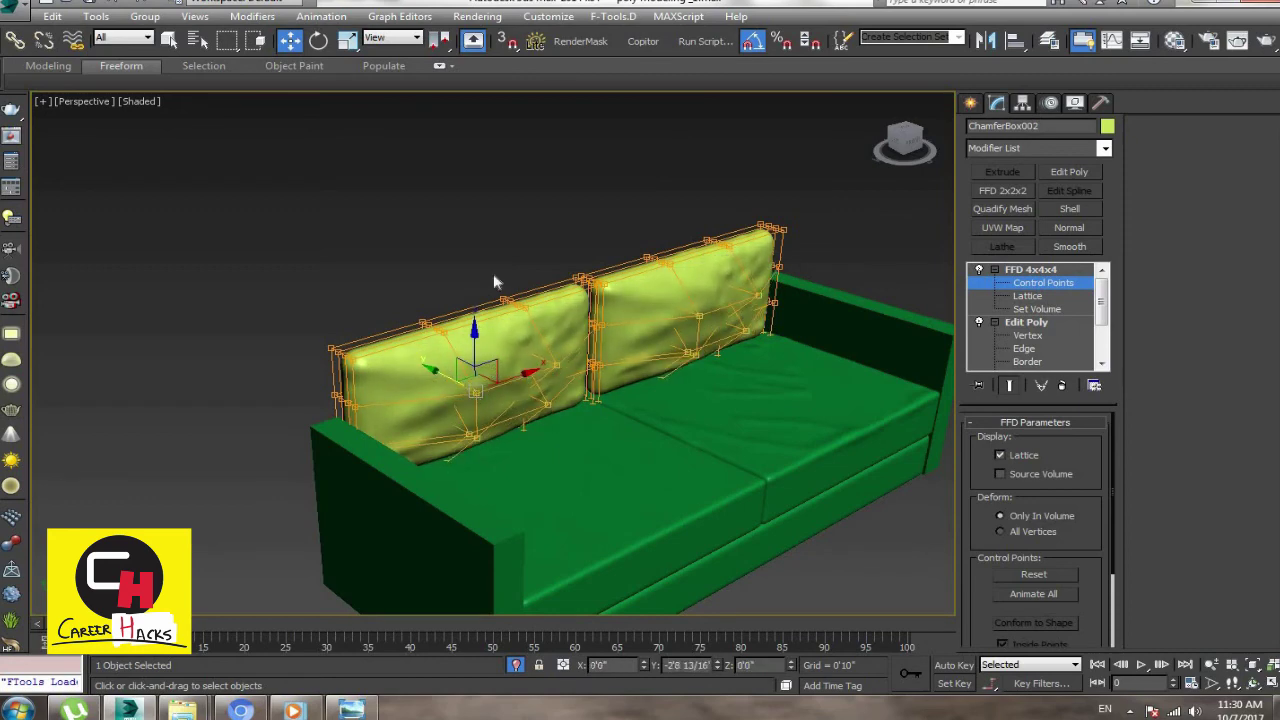
click(696, 304)
Step: Nudge the middle column of lattice points slightly right along X
mouse_move(575, 352)
alt+middle_down()
mouse_move(686, 337)
mouse_move(628, 416)
alt+middle_up()
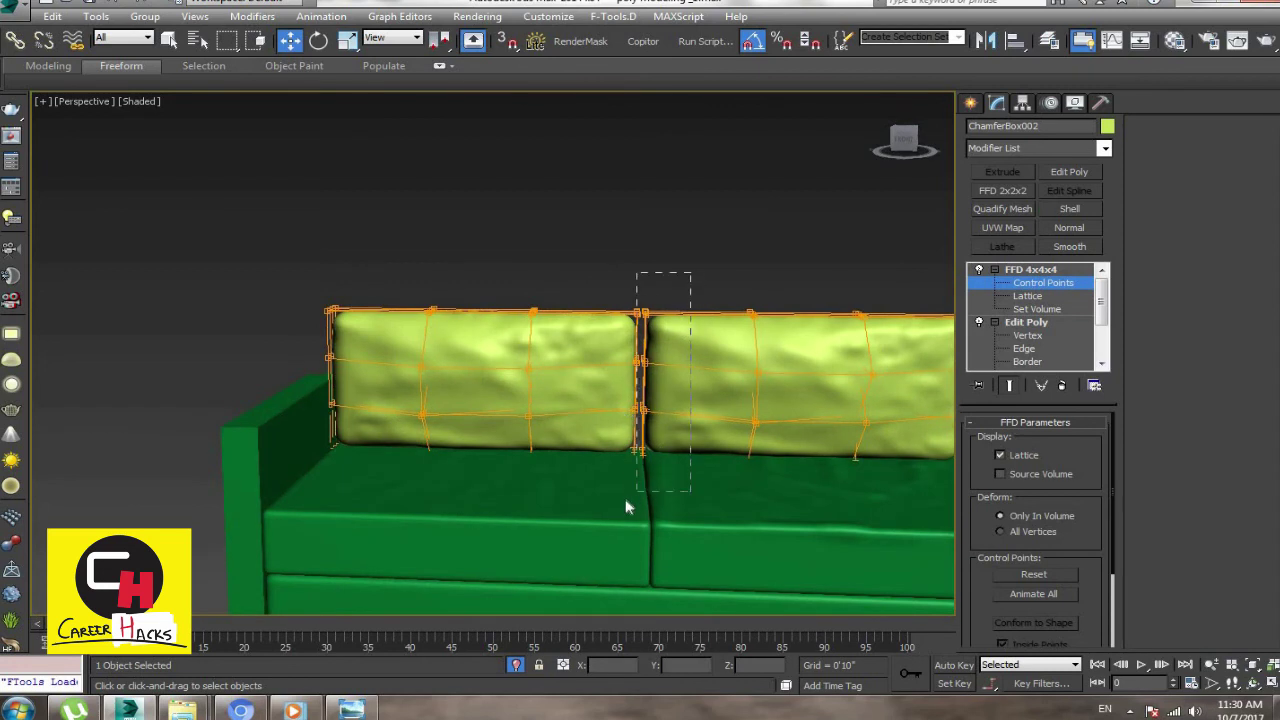
drag(627, 507, 629, 505)
drag(688, 387, 695, 387)
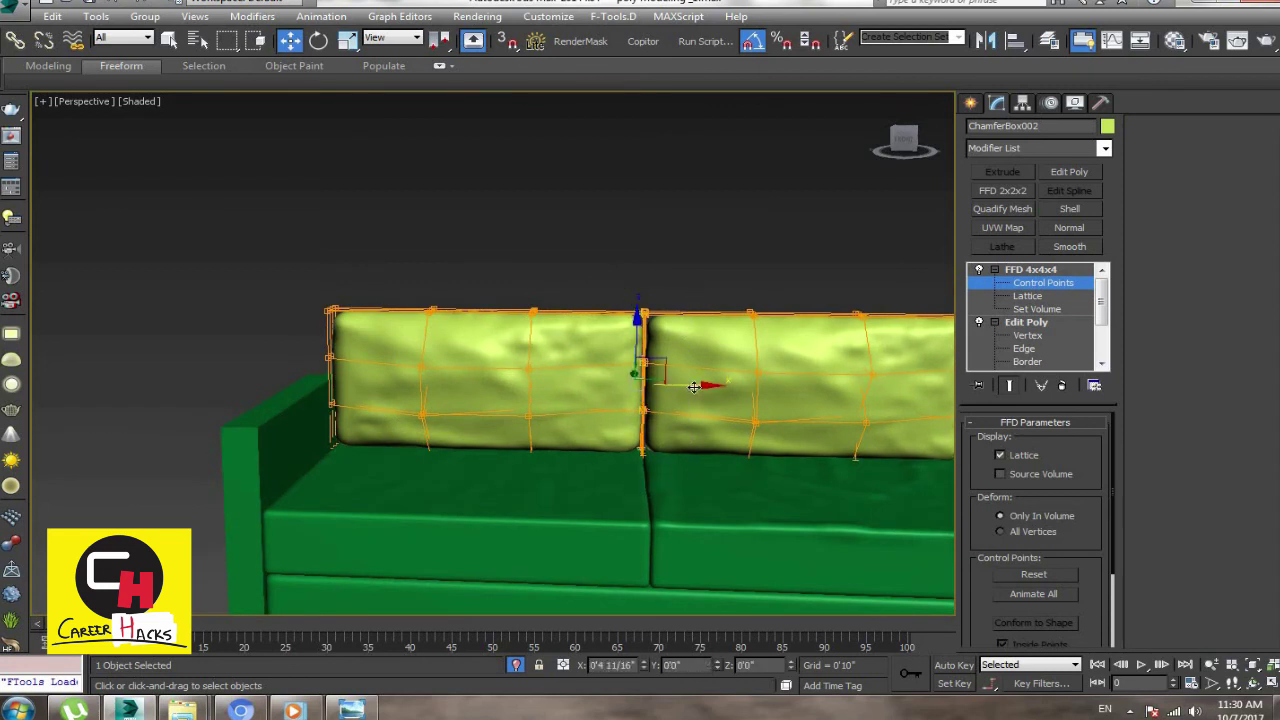
click(659, 245)
scroll(659, 250, down, 6)
mouse_move(560, 380)
alt+middle_down()
mouse_move(467, 418)
mouse_move(526, 230)
alt+middle_up()
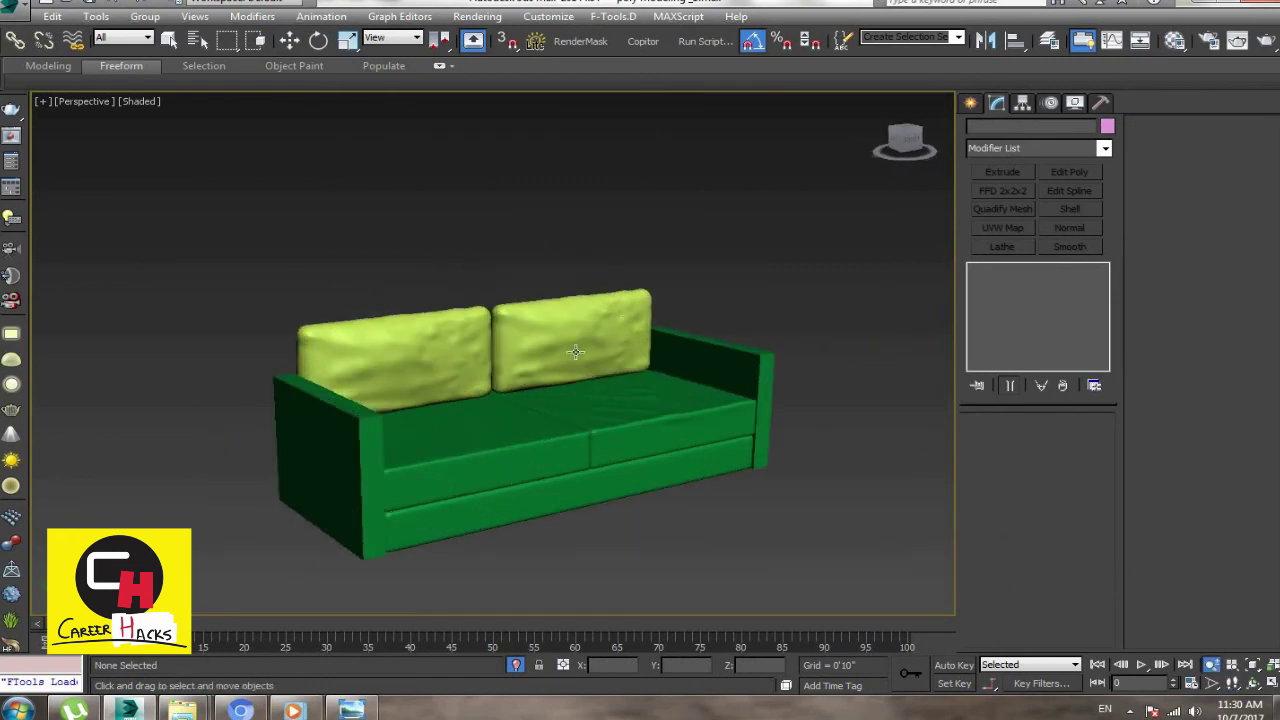
Step: Select all seven sofa objects and change their object colour from green to grey
mouse_move(532, 486)
alt+middle_down()
mouse_move(449, 477)
mouse_move(672, 469)
alt+middle_up()
alt+middle_drag(568, 477, 783, 288)
key(ctrl+a)
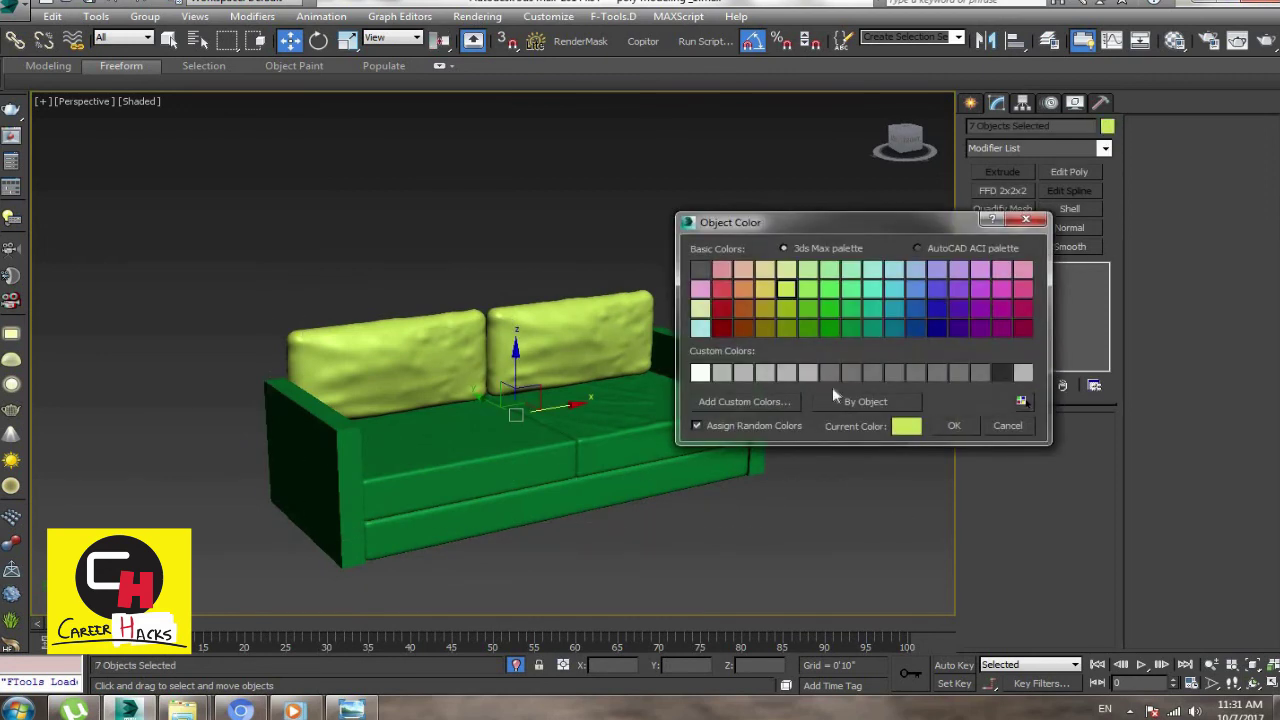
click(954, 426)
click(862, 392)
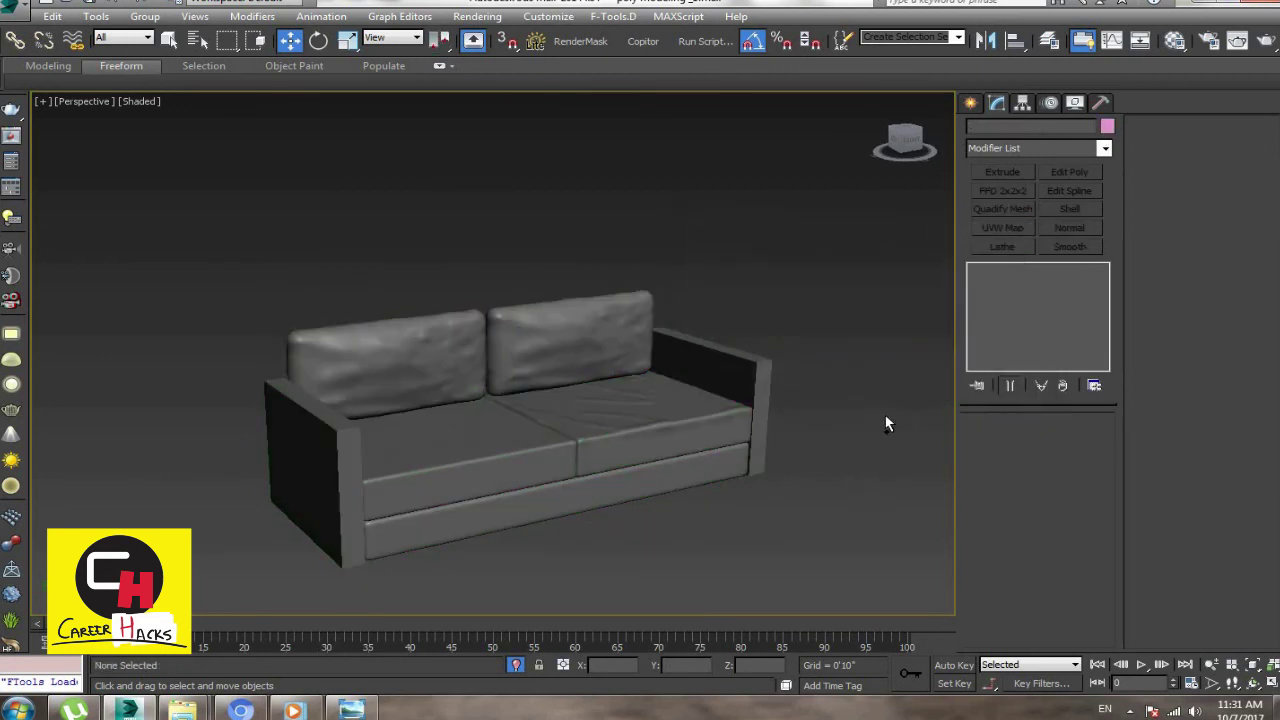
scroll(862, 388, up, 1)
mouse_move(862, 388)
alt+middle_down()
mouse_move(843, 414)
mouse_move(948, 443)
mouse_move(737, 500)
mouse_move(648, 494)
mouse_move(800, 563)
alt+middle_up()
Step: Chamfer the top edge of the sofa arm to round it off
key(w)
mouse_move(623, 520)
alt+middle_down()
mouse_move(526, 531)
mouse_move(449, 492)
alt+middle_up()
click(449, 492)
alt+middle_drag(543, 448, 571, 451)
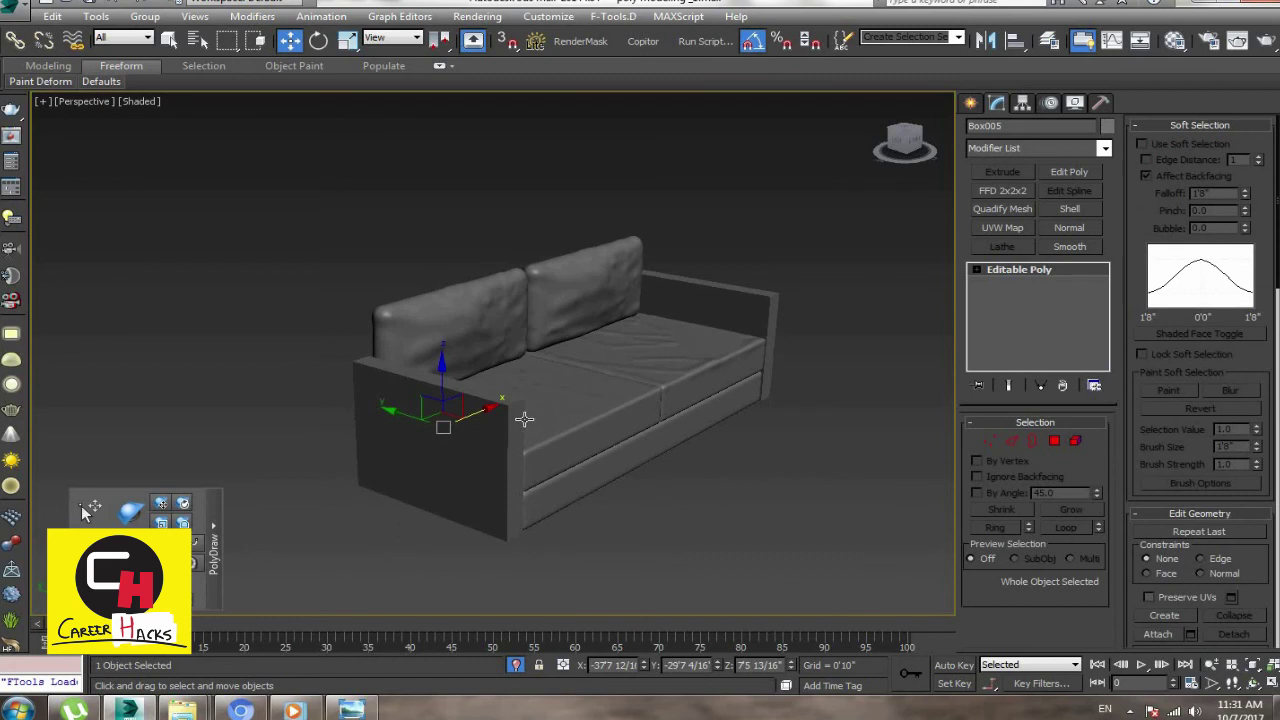
key(2)
click(689, 459)
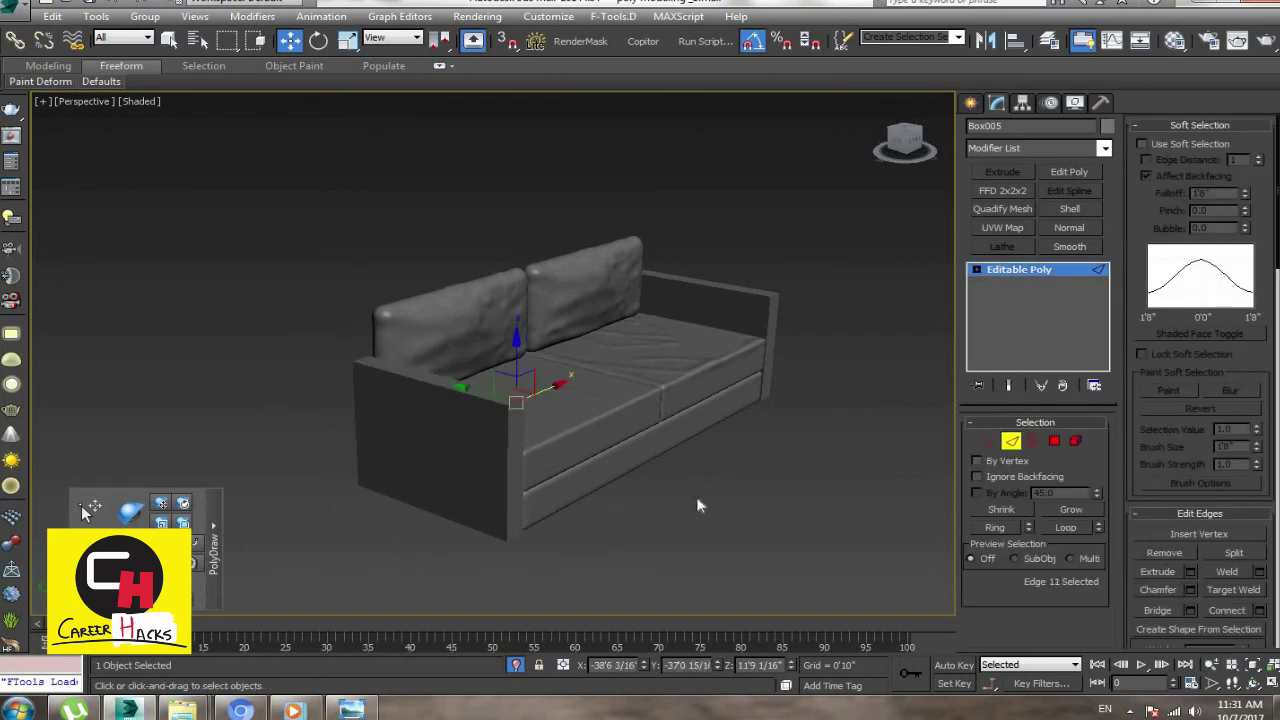
right_click(721, 470)
click(592, 519)
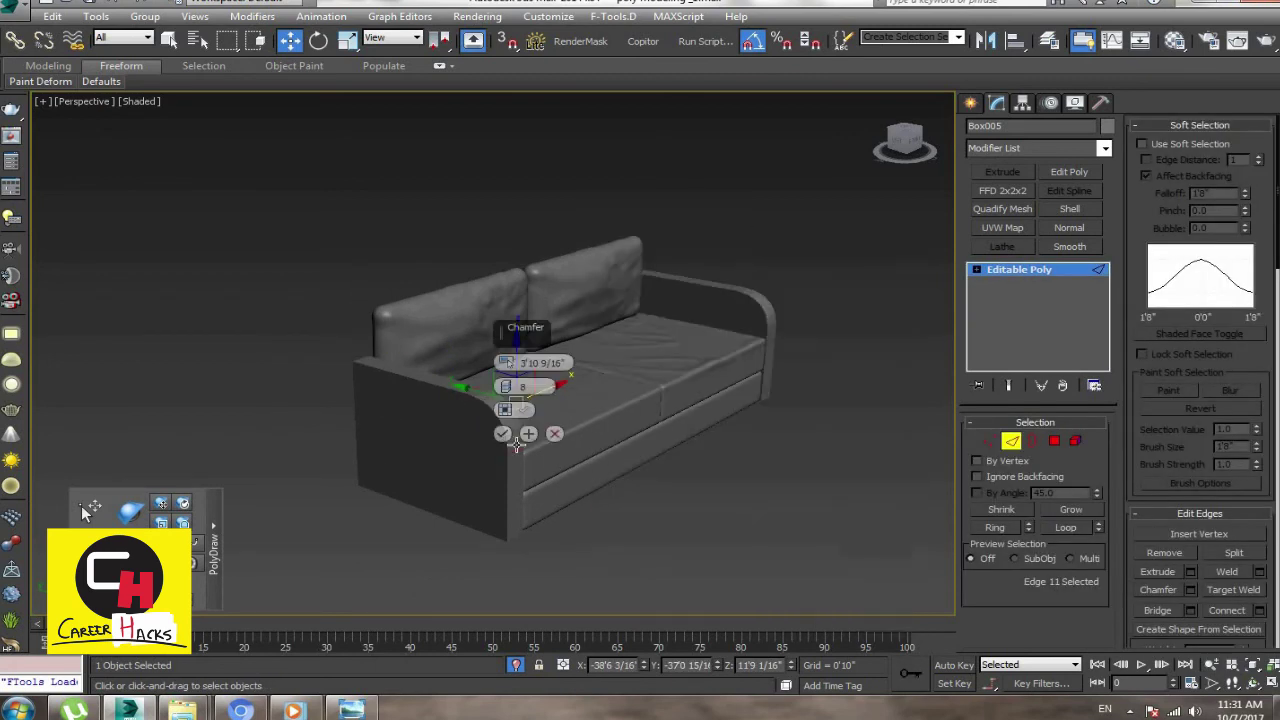
click(502, 434)
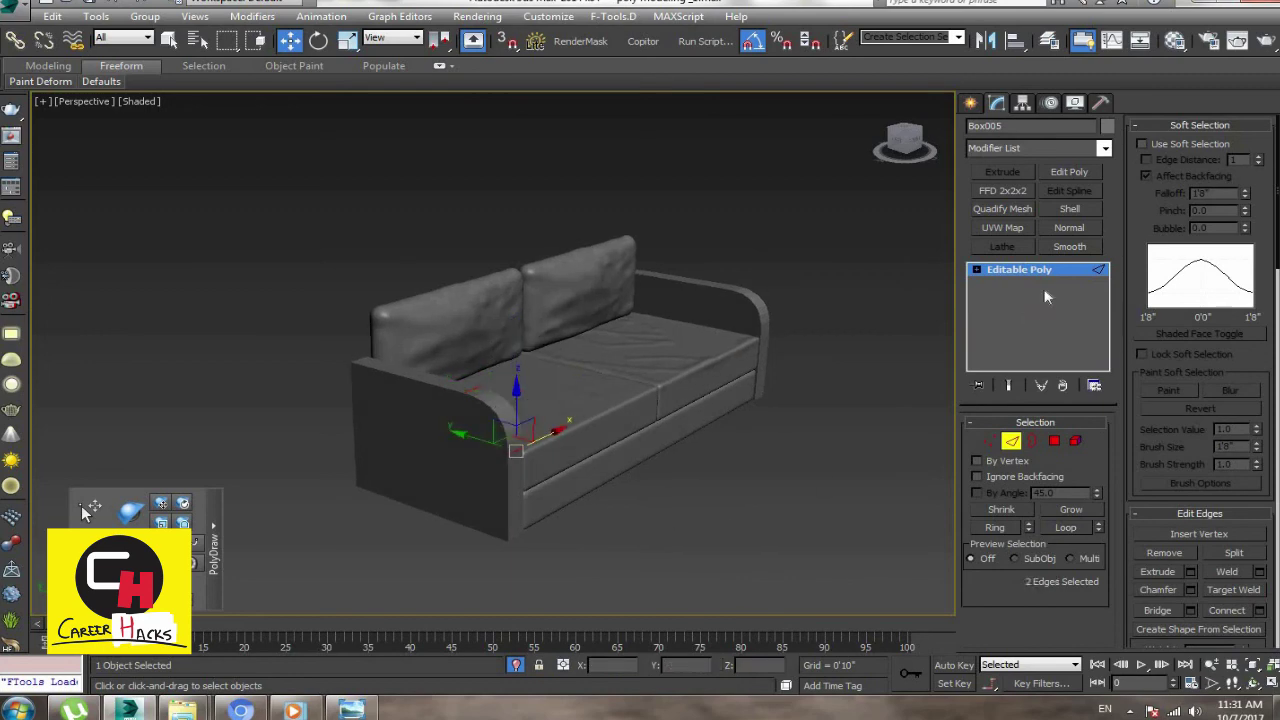
Step: Add Quadify Mesh and MeshSmooth modifiers to the sofa body Box005
click(1002, 209)
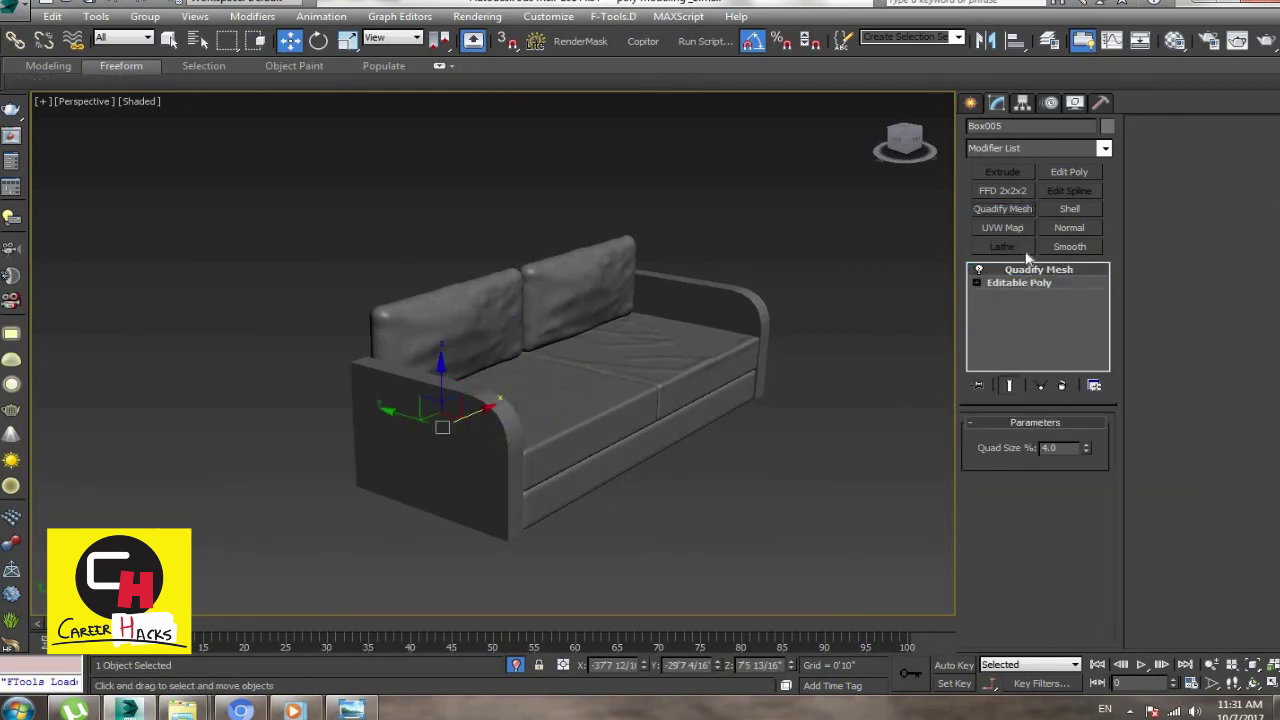
click(1019, 150)
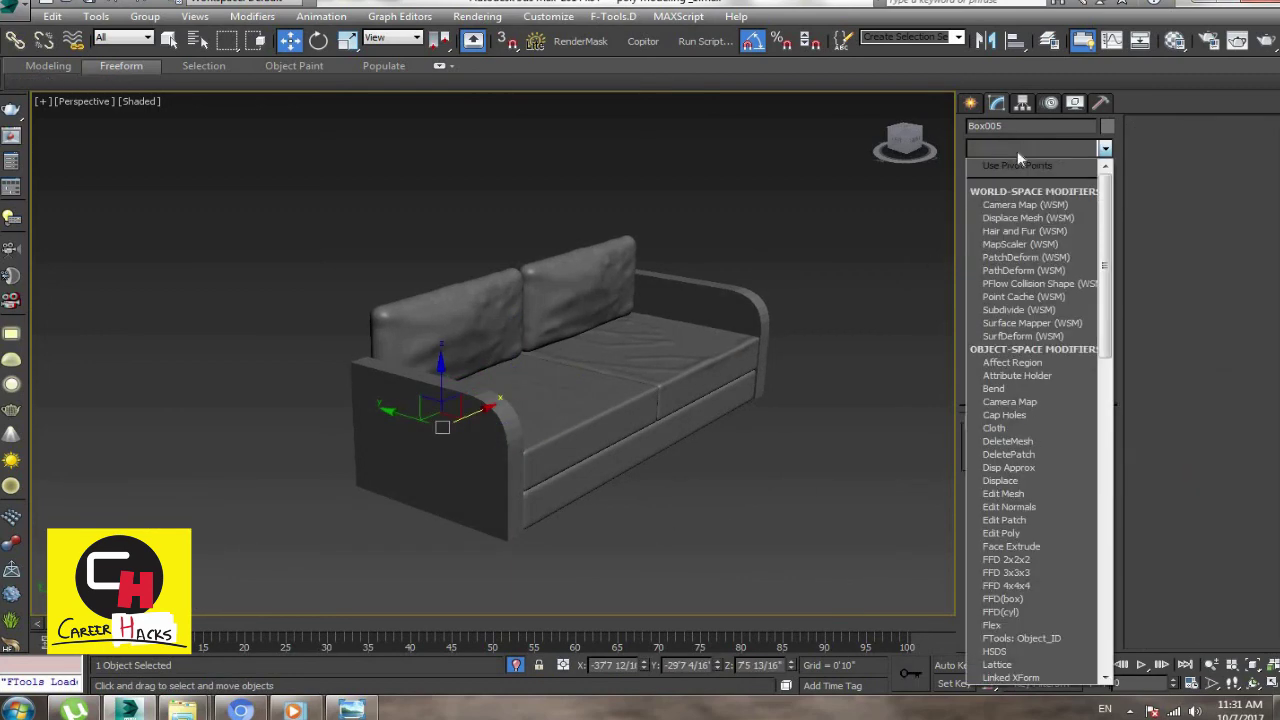
text(mesh)
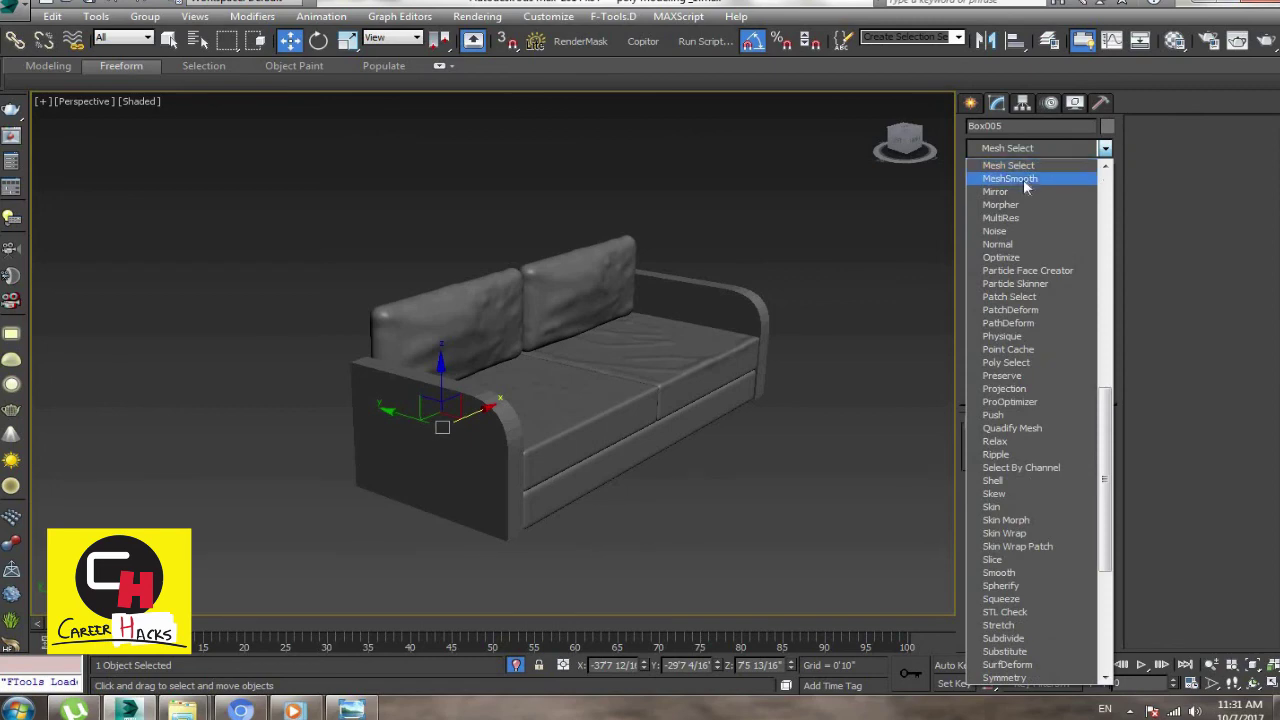
click(1028, 180)
click(678, 513)
mouse_move(678, 513)
alt+middle_down()
mouse_move(612, 516)
mouse_move(638, 554)
alt+middle_up()
click(411, 477)
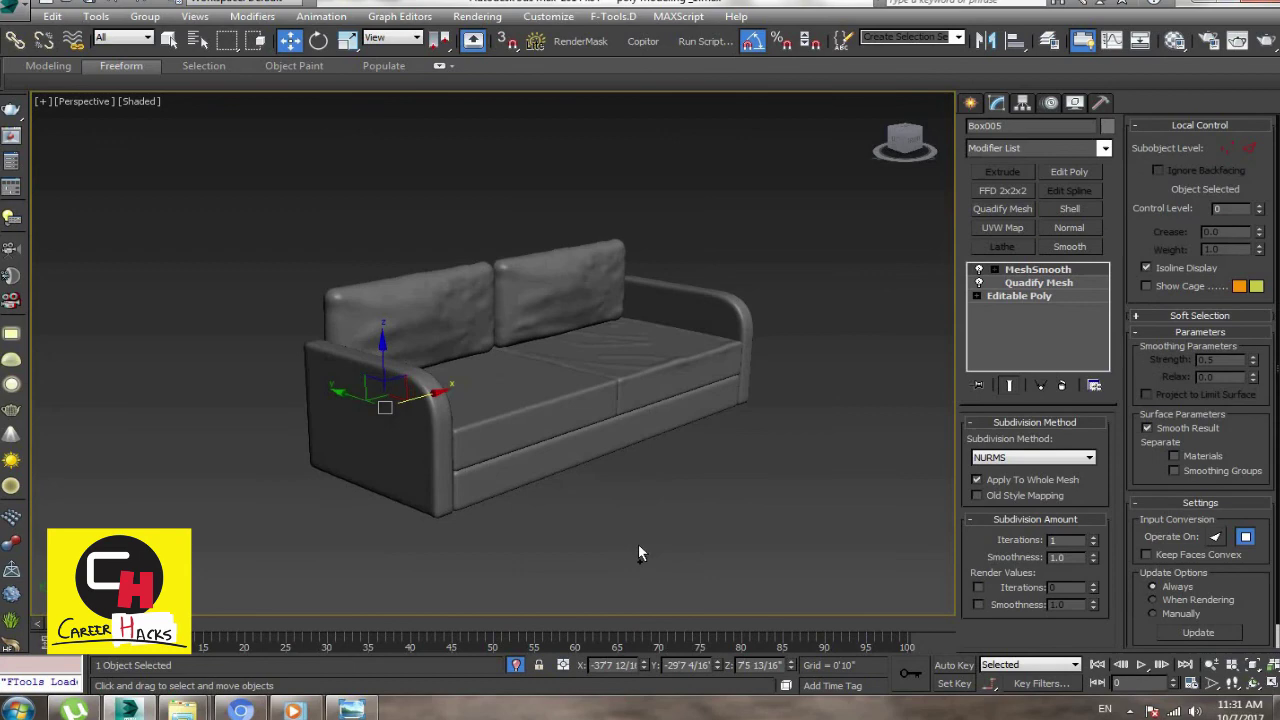
mouse_move(769, 556)
alt+middle_down()
mouse_move(719, 556)
mouse_move(243, 272)
alt+middle_up()
mouse_move(623, 445)
alt+middle_down()
mouse_move(580, 429)
mouse_move(729, 466)
mouse_move(654, 449)
mouse_move(707, 467)
mouse_move(600, 460)
alt+middle_up()
key(w)
key(e)
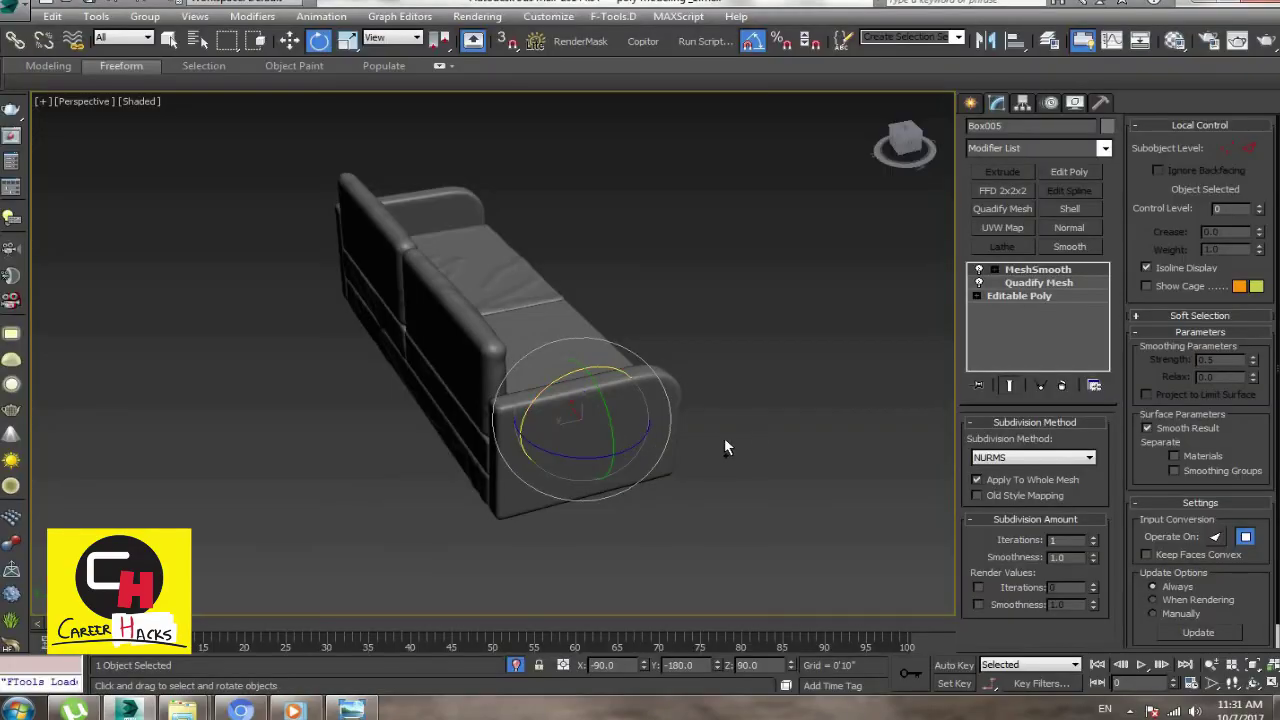
Step: Draw a thin box, Box009, along the sofa's back in Top view with AutoGrid off
alt+middle_drag(724, 447, 788, 371)
right_click(788, 371)
click(800, 368)
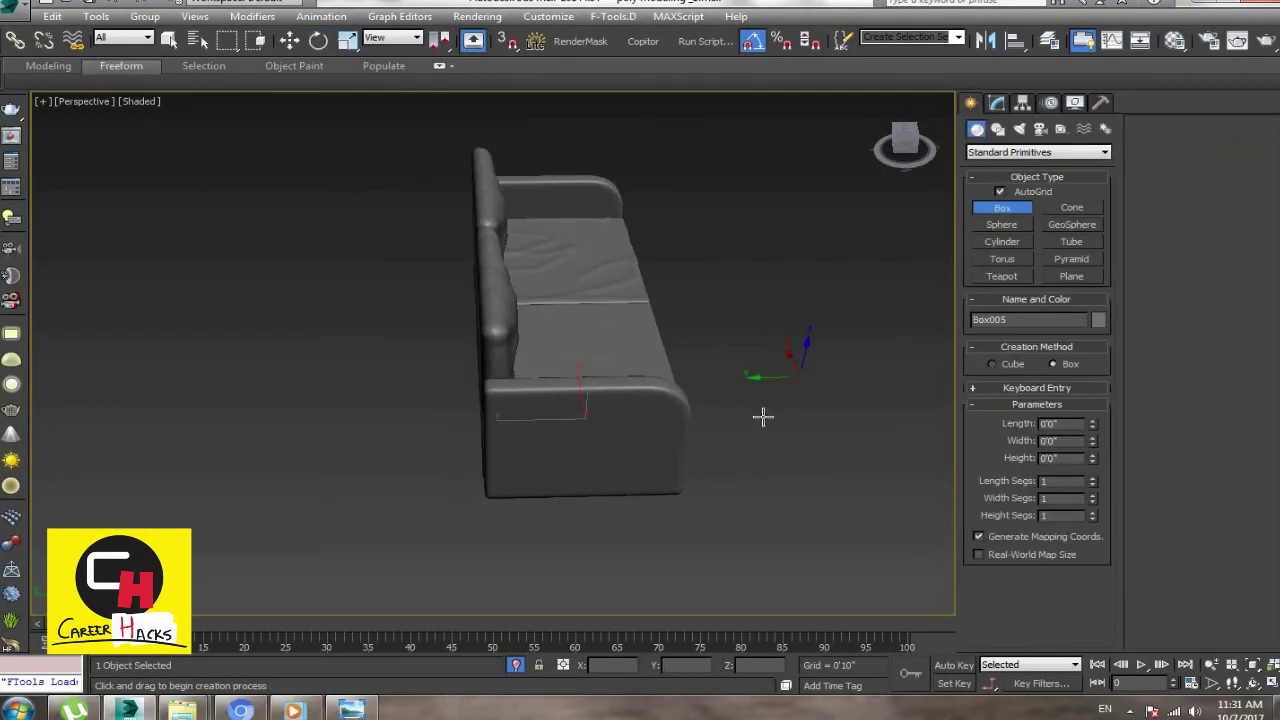
key(t)
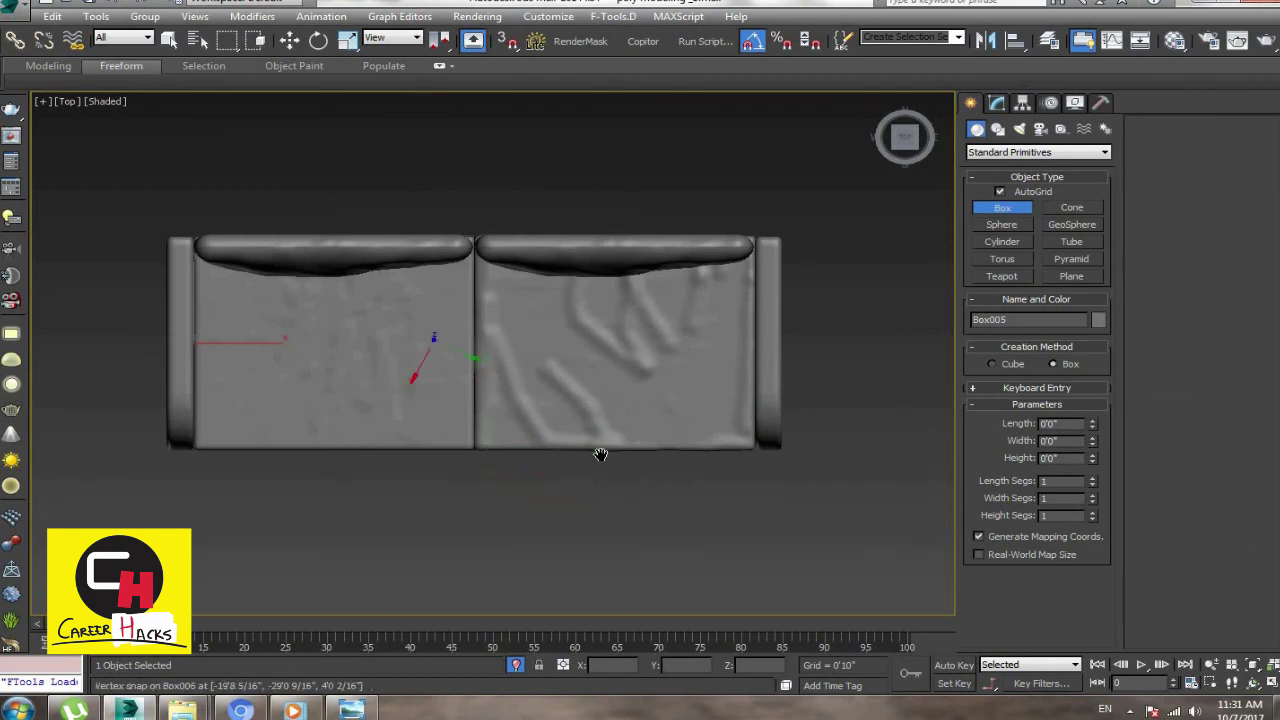
middle_drag(599, 447, 619, 492)
click(1000, 191)
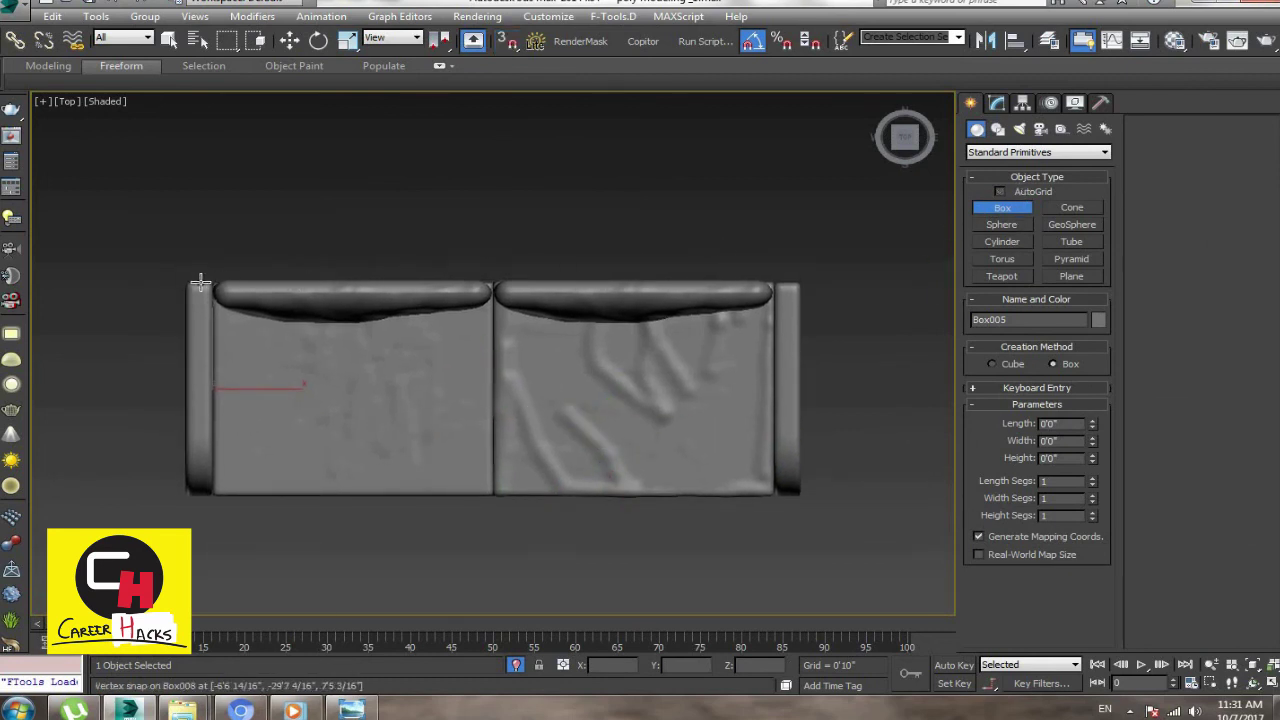
drag(190, 284, 798, 270)
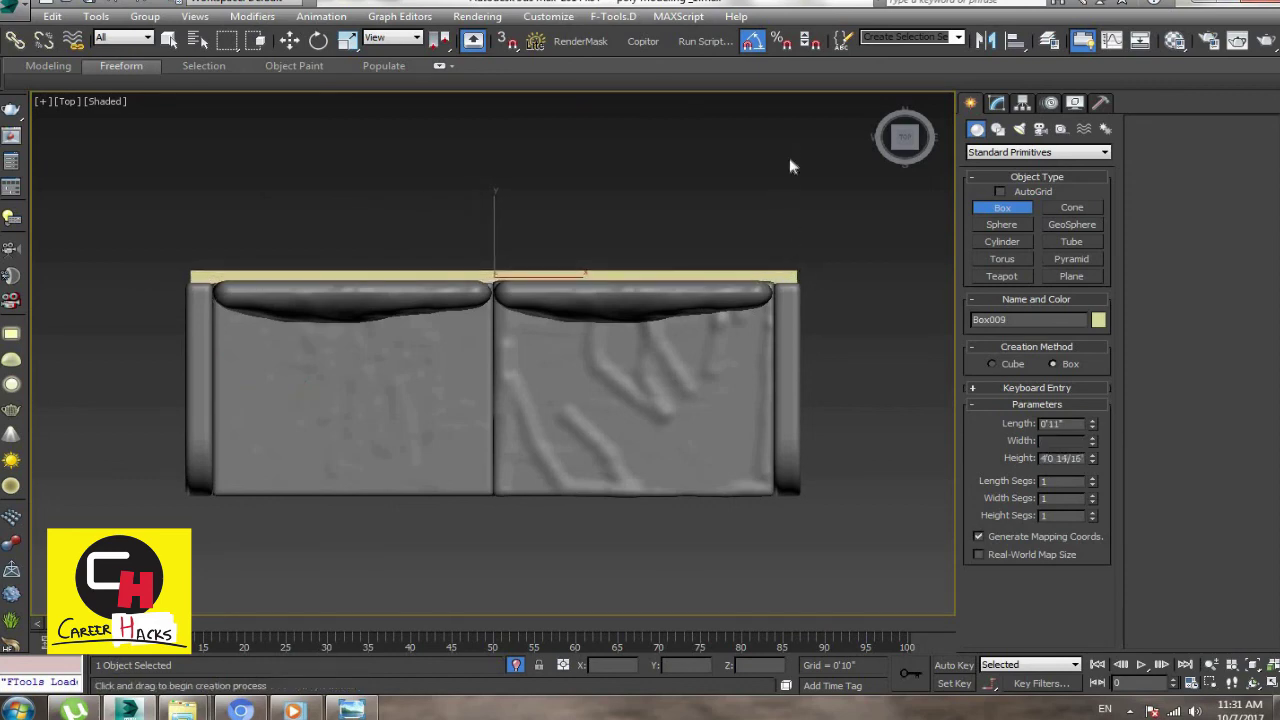
key(e)
key(p)
mouse_move(577, 337)
alt+middle_down()
mouse_move(486, 457)
mouse_move(531, 449)
mouse_move(534, 419)
mouse_move(540, 450)
alt+middle_up()
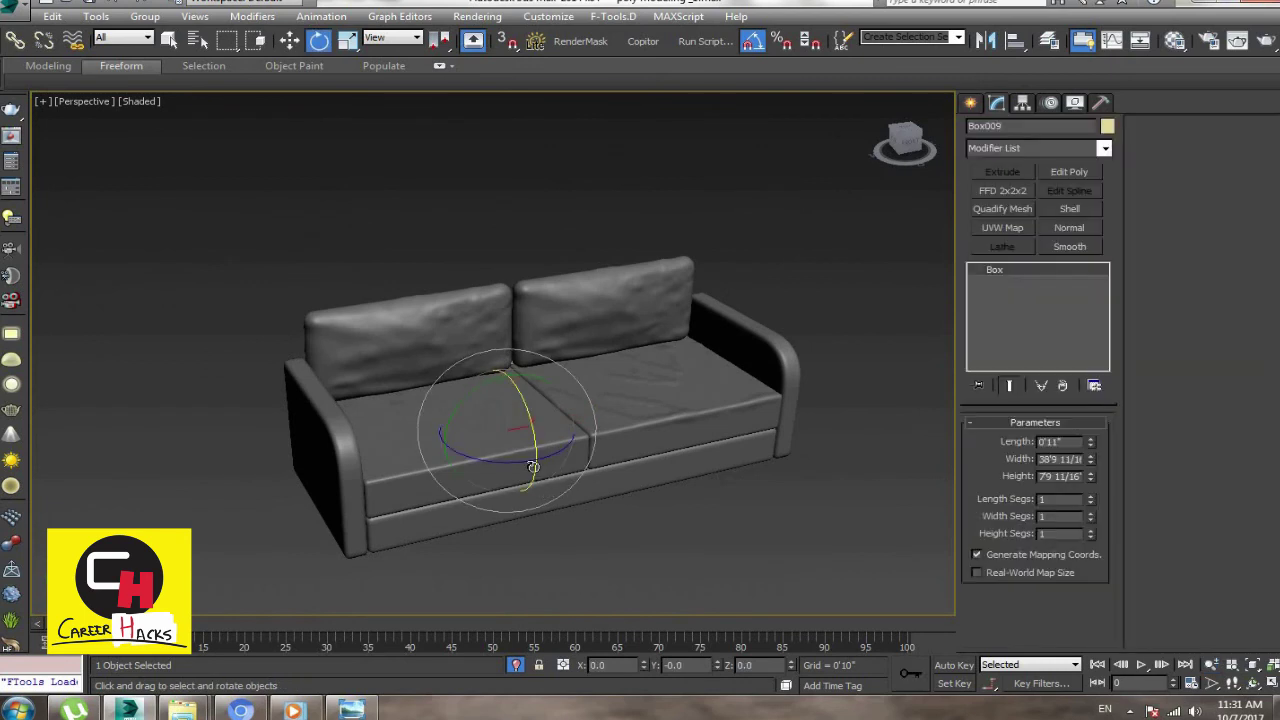
Step: Scale the back panel taller on Z and add Quadify Mesh with quad size 2.0
key(r)
drag(508, 340, 533, 328)
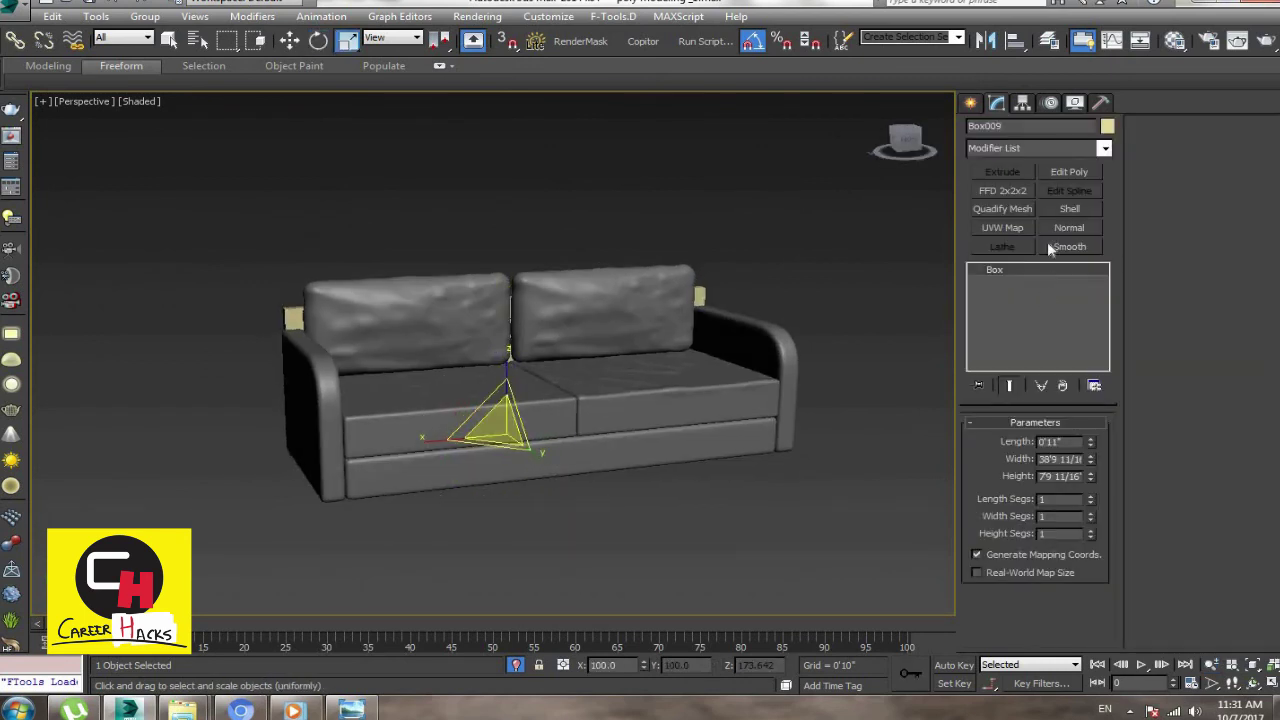
click(1003, 209)
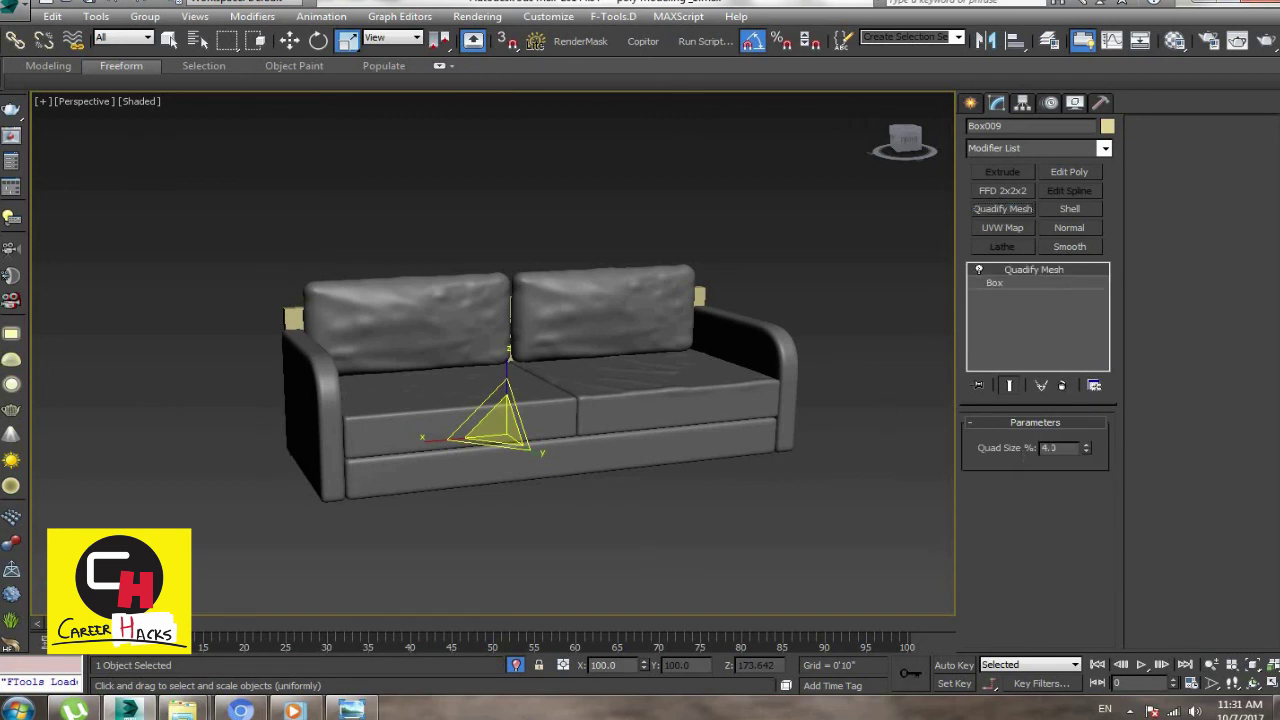
text(2)
key(Return)
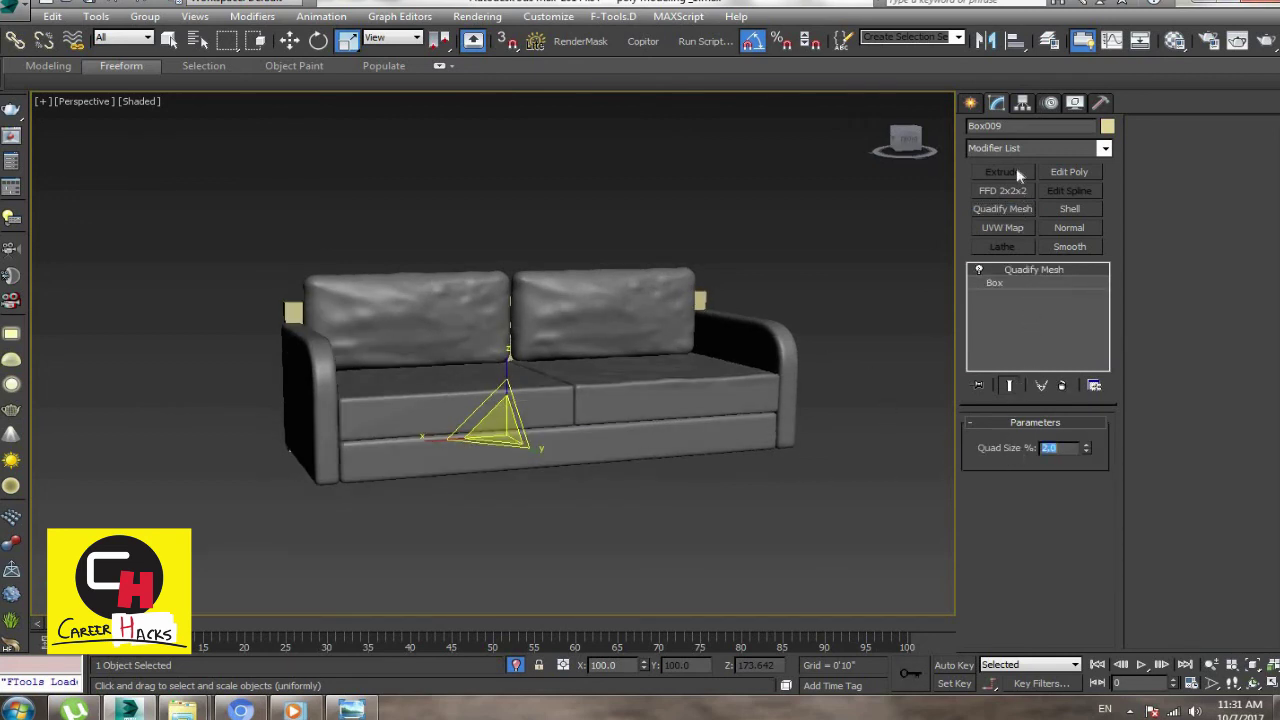
Step: Add MeshSmooth to the Box009 back panel, then select several sofa parts
click(1014, 147)
text(mes)
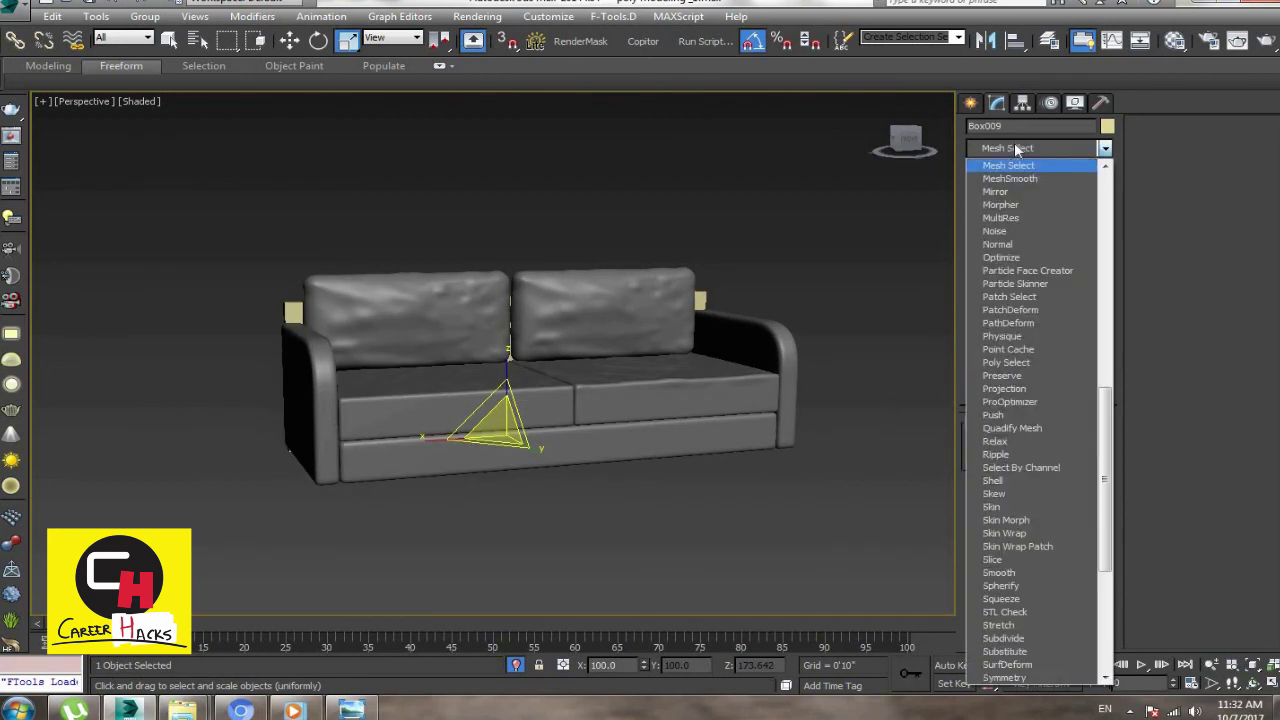
click(860, 258)
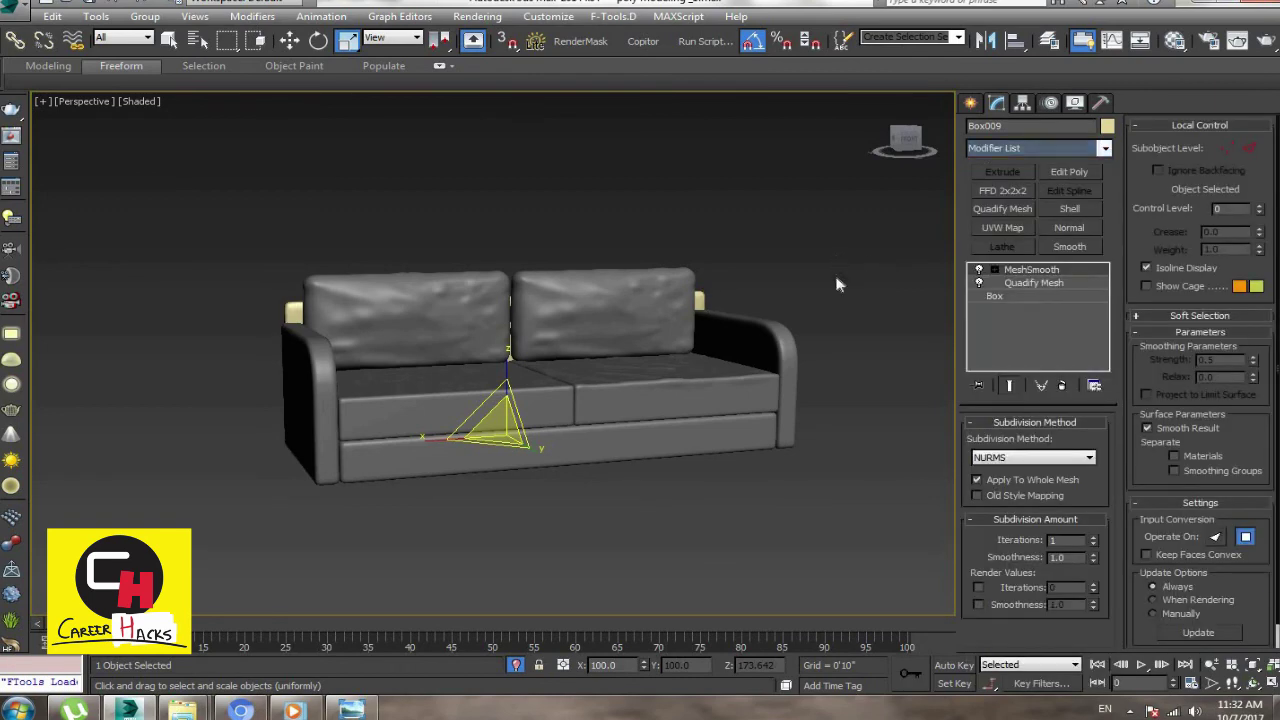
click(786, 290)
alt+middle_drag(786, 295, 480, 405)
click(480, 410)
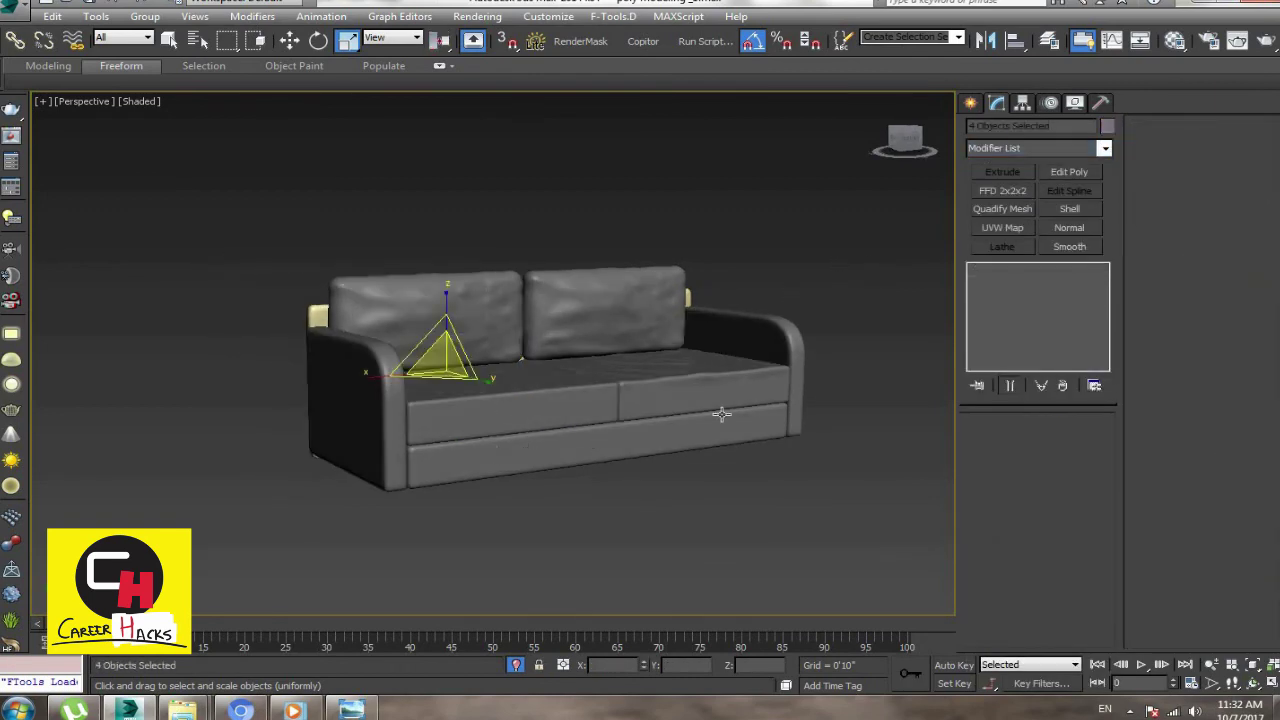
Step: Set the object colour of the cream back panel and three other sofa parts to grey
key(m)
click(1055, 8)
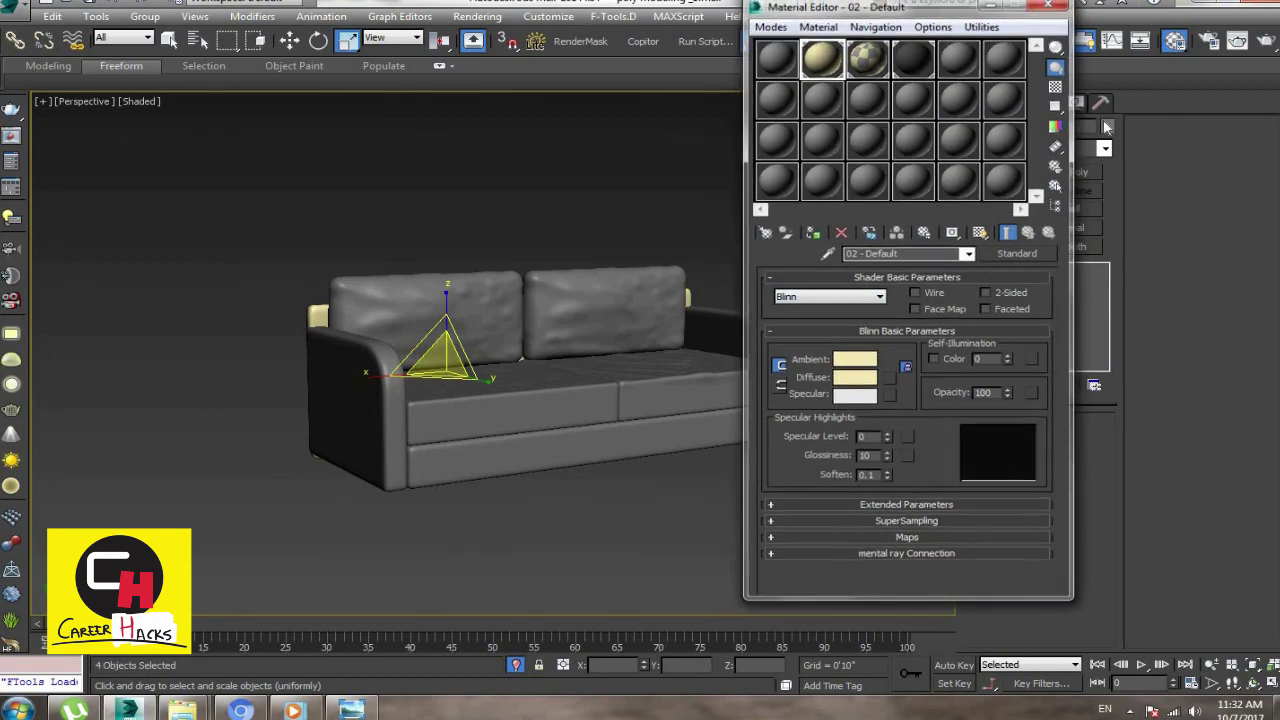
click(1107, 126)
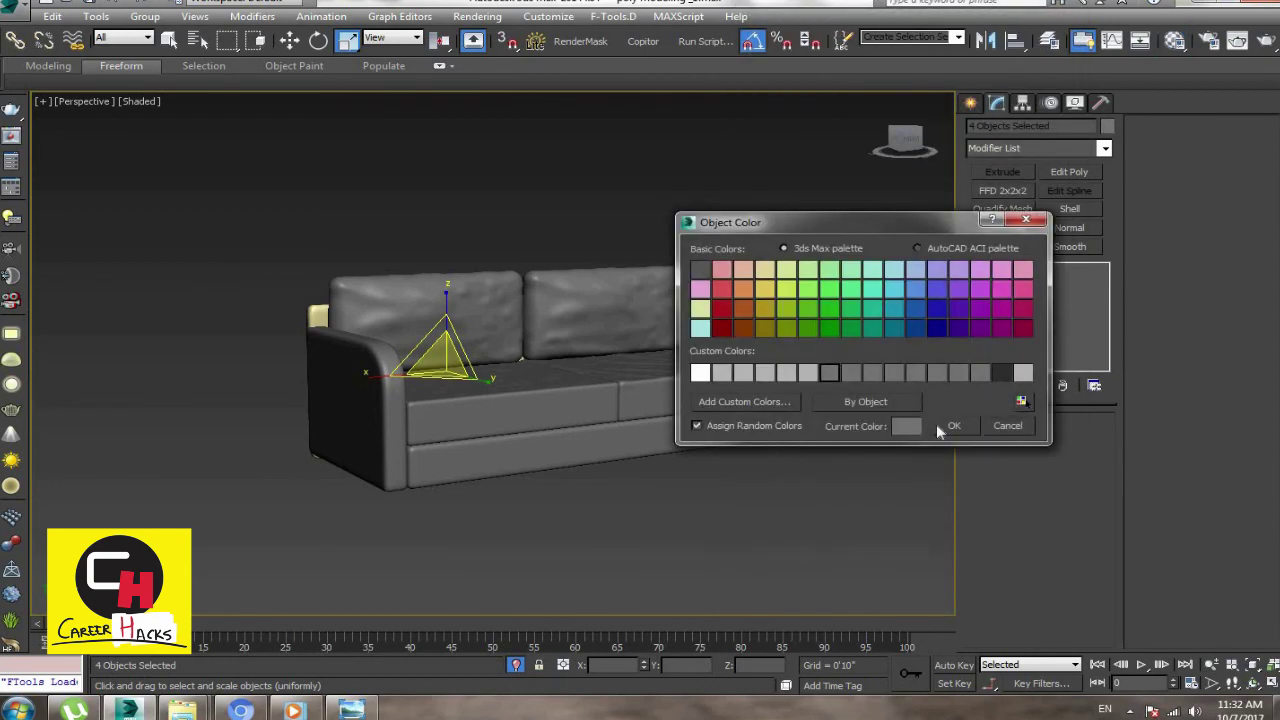
click(811, 528)
mouse_move(480, 570)
alt+middle_down()
mouse_move(583, 560)
mouse_move(571, 580)
mouse_move(703, 549)
alt+middle_up()
scroll(703, 549, down, 3)
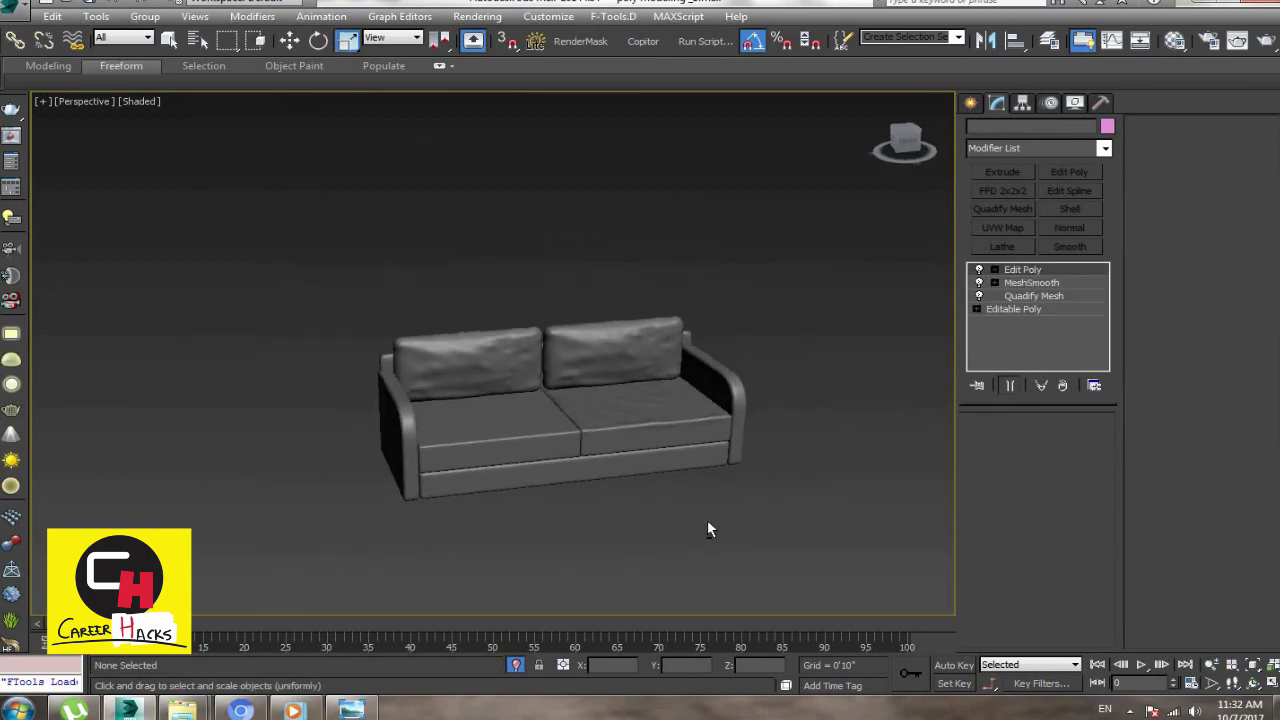
mouse_move(723, 514)
alt+middle_down()
mouse_move(827, 468)
mouse_move(868, 484)
mouse_move(819, 492)
alt+middle_up()
scroll(798, 478, up, 2)
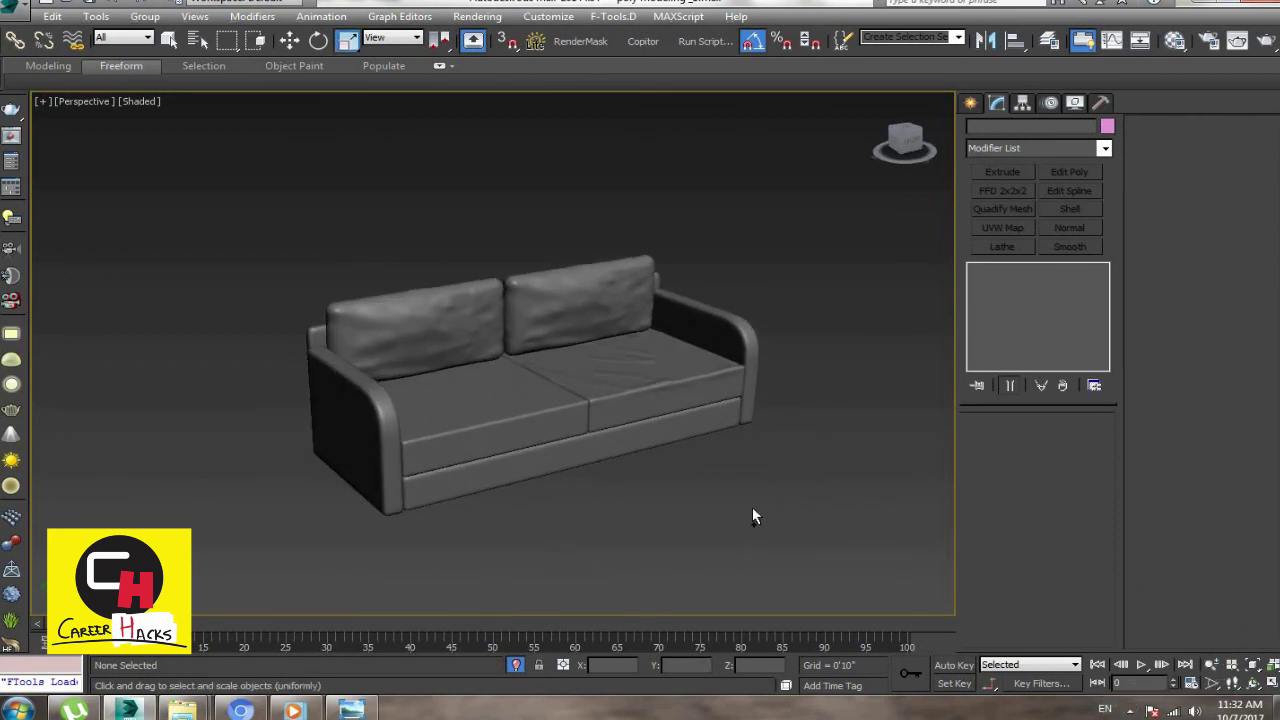
alt+middle_drag(754, 508, 615, 531)
alt+middle_drag(659, 485, 694, 523)
alt+middle_drag(471, 511, 641, 506)
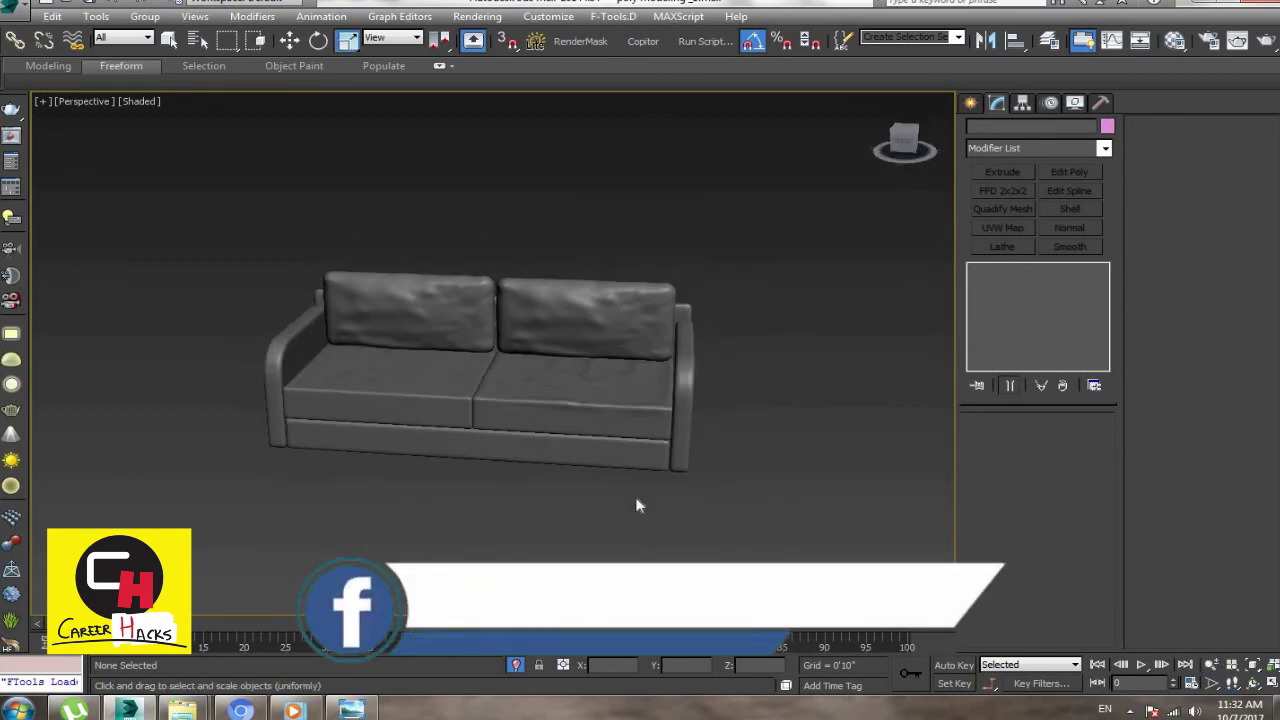